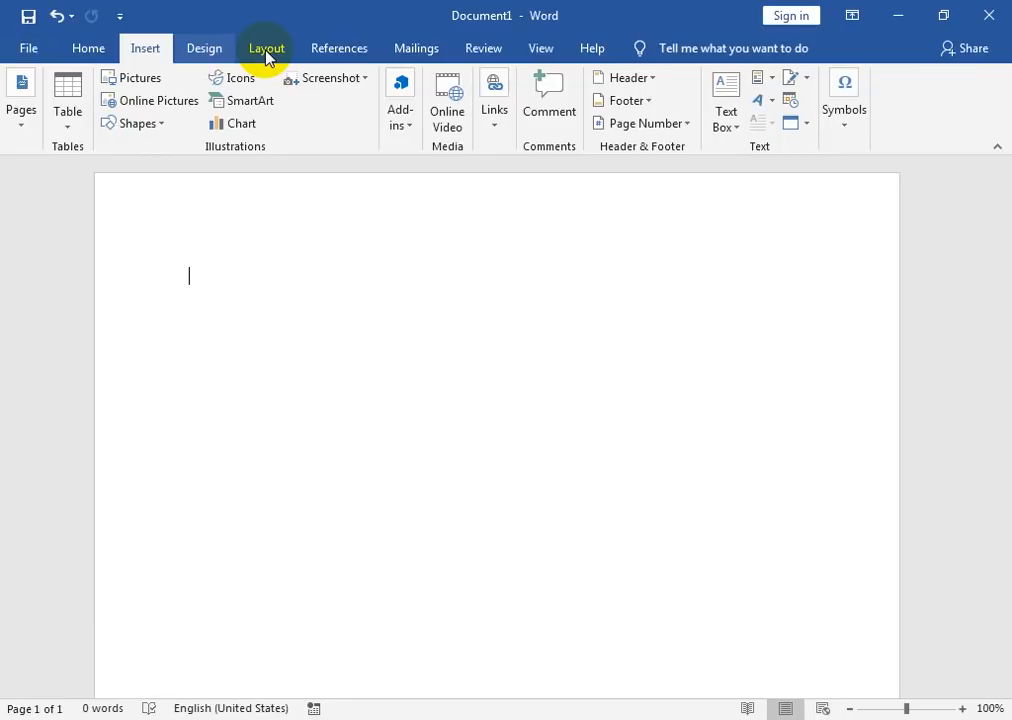
# Step: Switch the page to landscape orientation and zoom out to about 77%
pyautogui.scroll(-2, 267, 55)
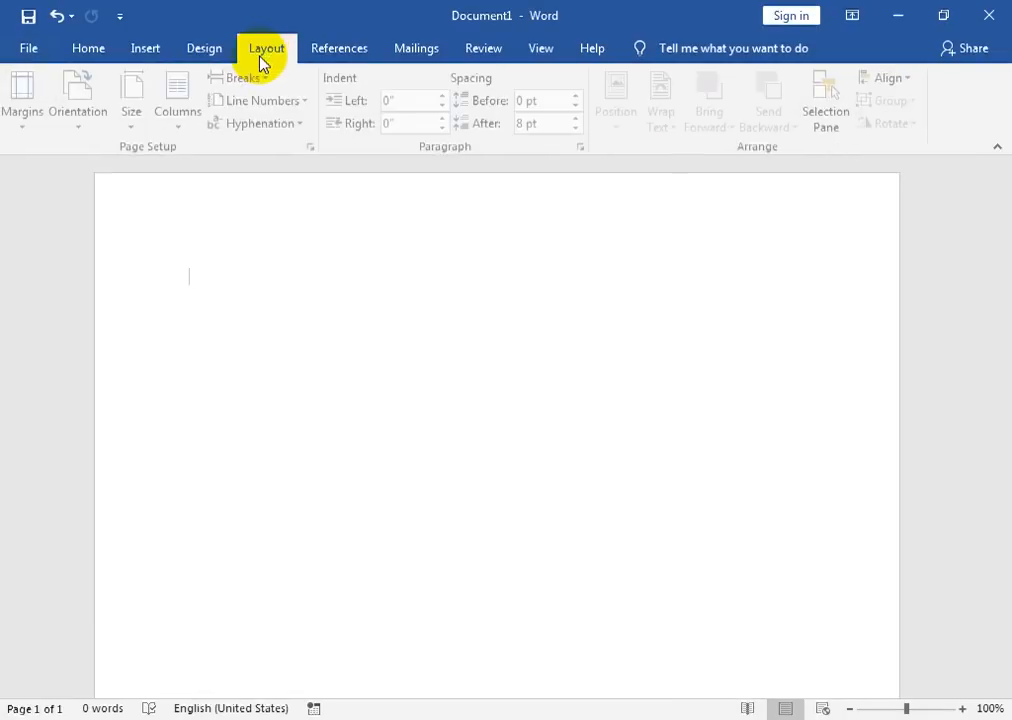
pyautogui.click(80, 127)
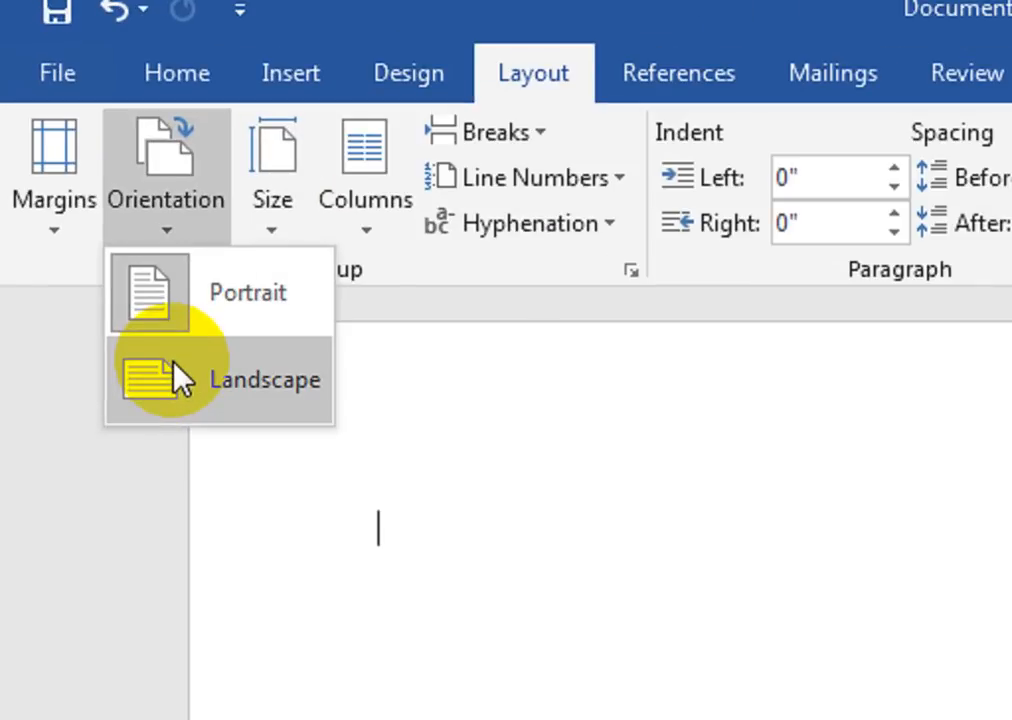
pyautogui.click(175, 366)
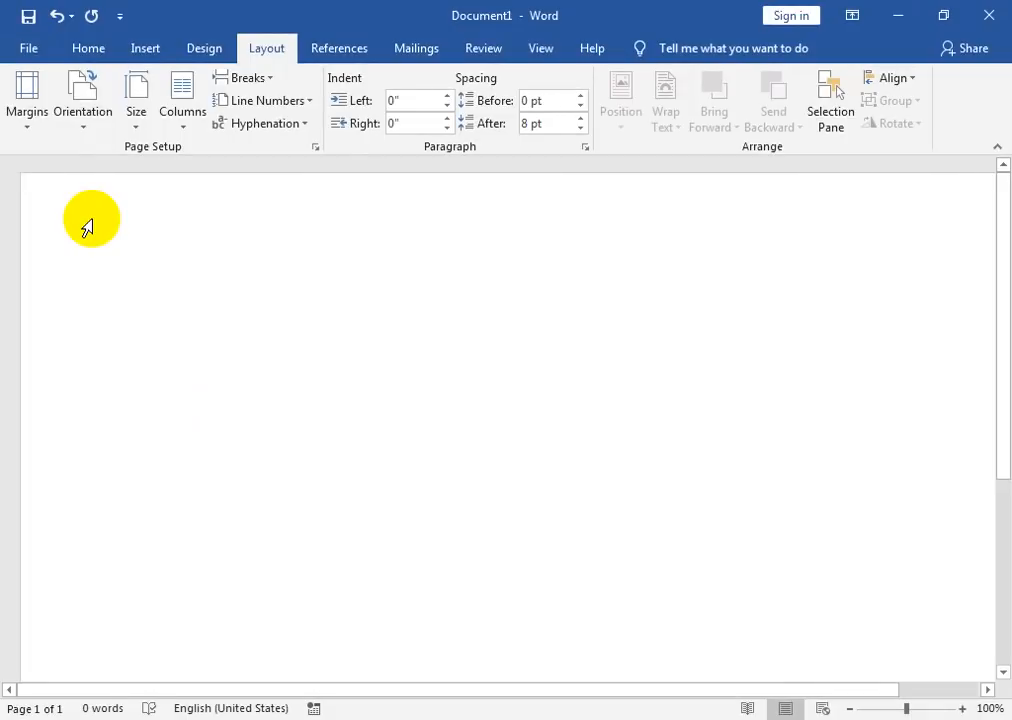
pyautogui.moveTo(908, 713); pyautogui.dragTo(889, 708)
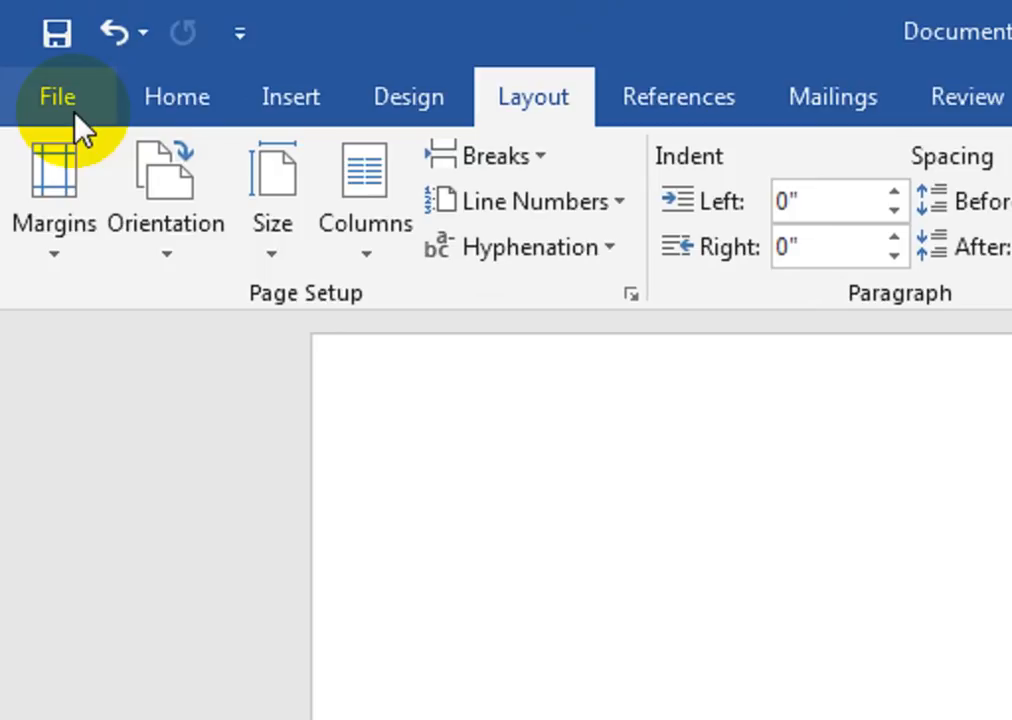
pyautogui.click(76, 118)
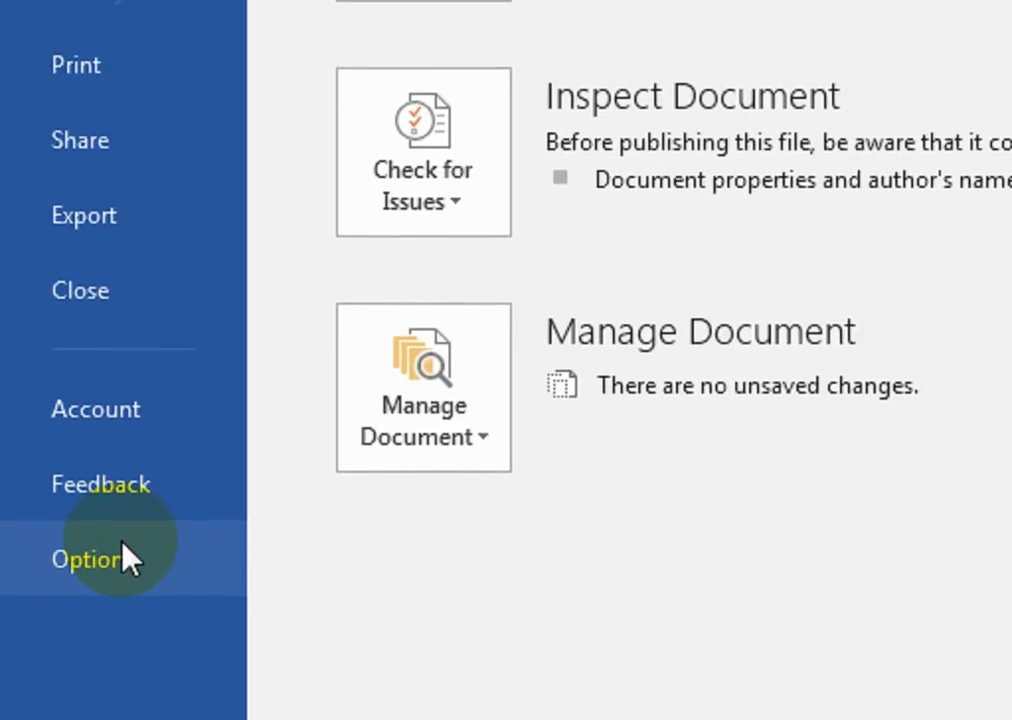
pyautogui.click(123, 545)
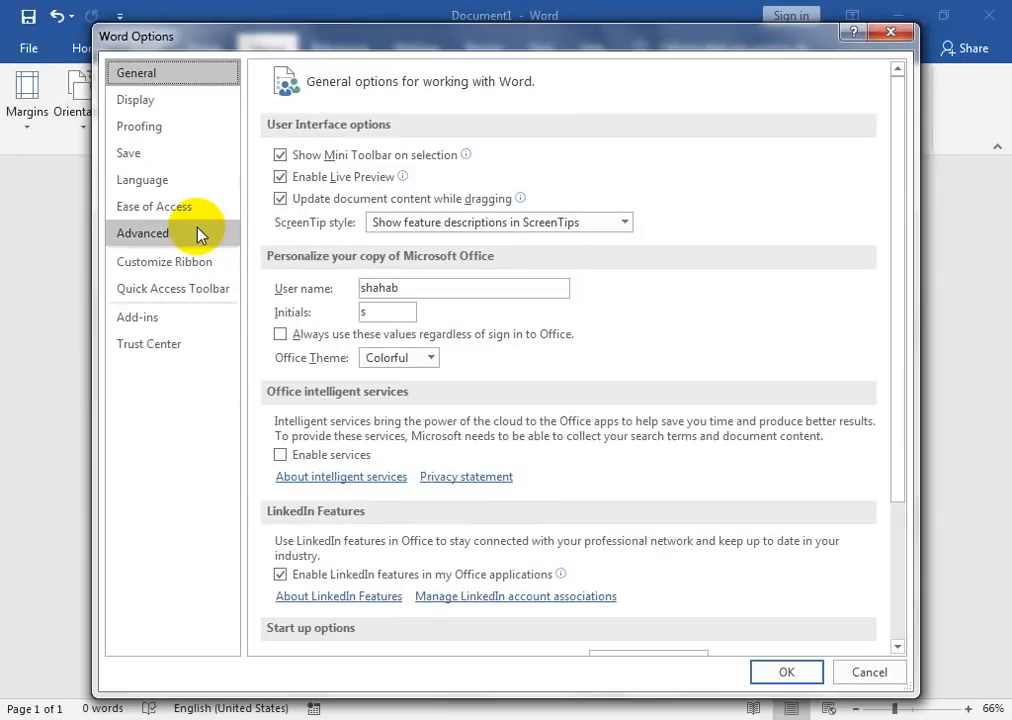
pyautogui.click(398, 376)
pyautogui.moveTo(897, 163); pyautogui.dragTo(895, 410)
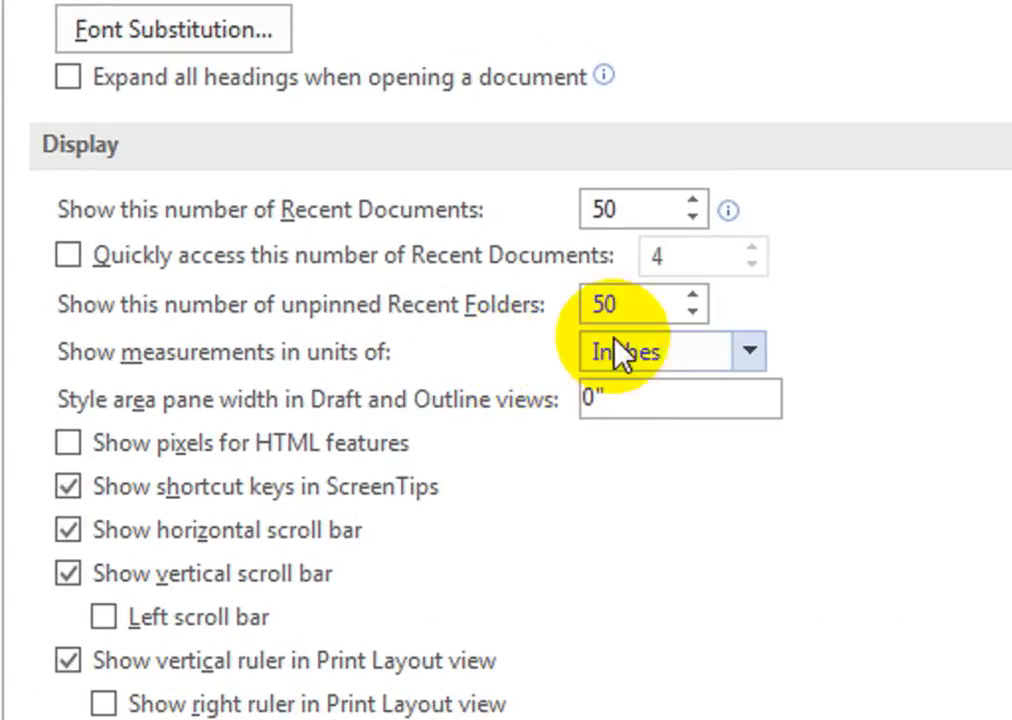
pyautogui.click(752, 346)
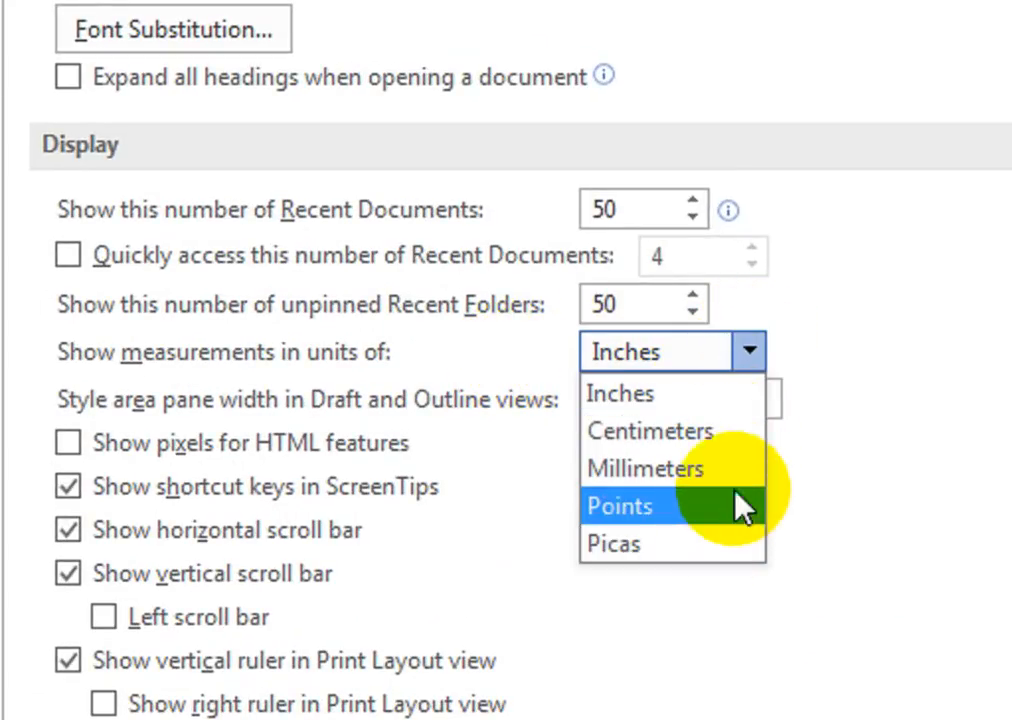
pyautogui.click(762, 356)
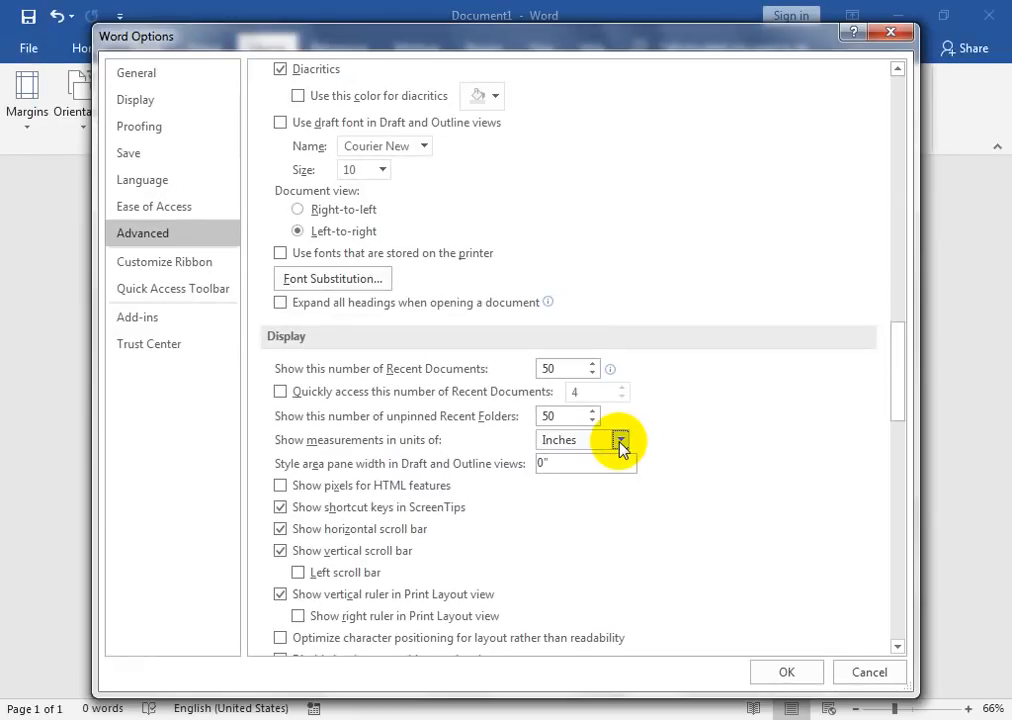
pyautogui.click(765, 678)
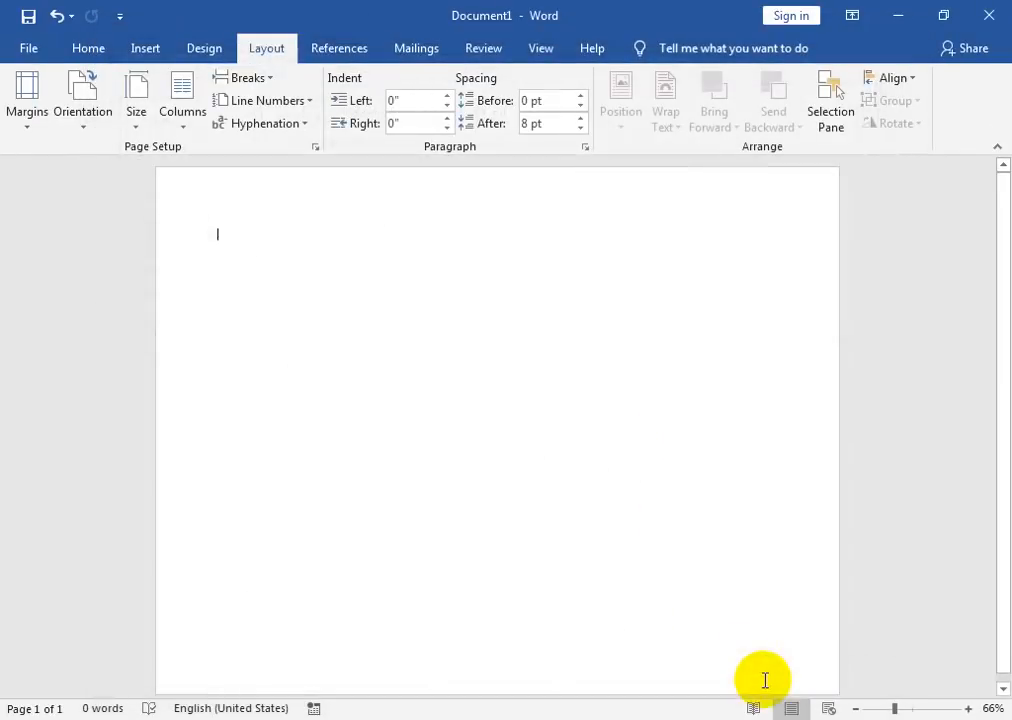
# Step: Draw a large Rectangle: Rounded Corners shape across the upper part of the page
pyautogui.click(158, 54)
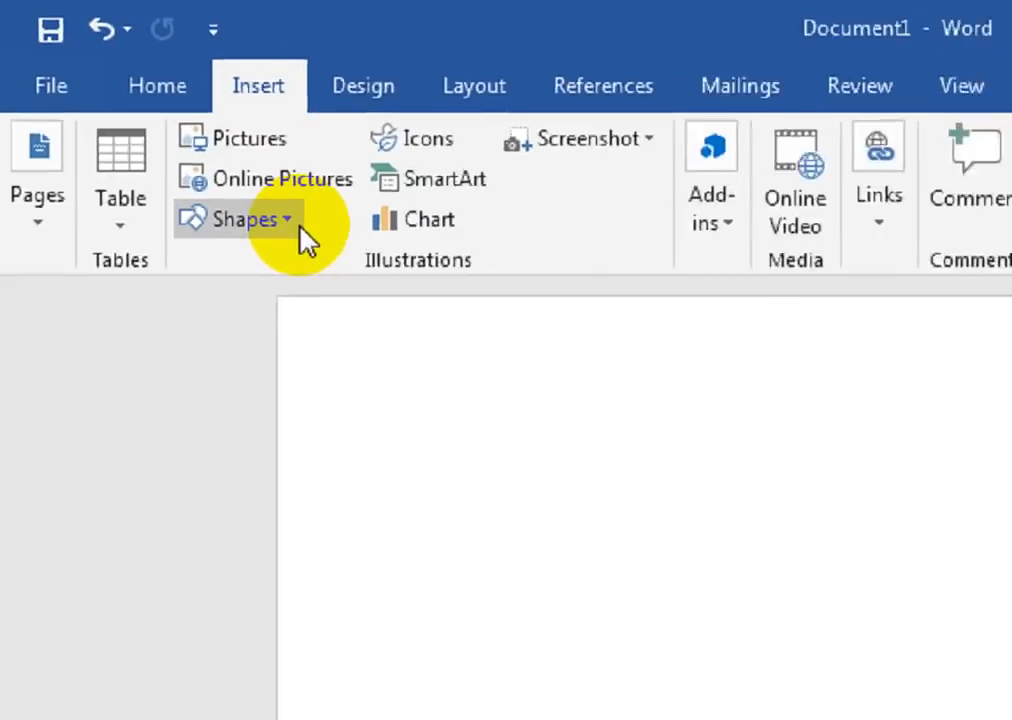
pyautogui.click(168, 131)
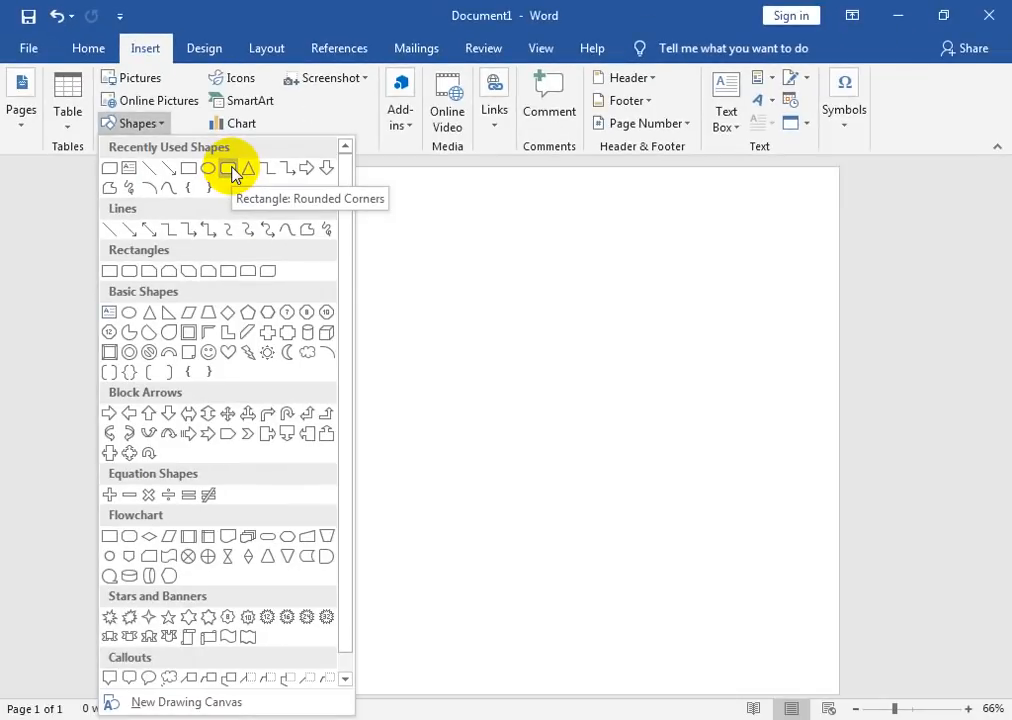
pyautogui.click(232, 170)
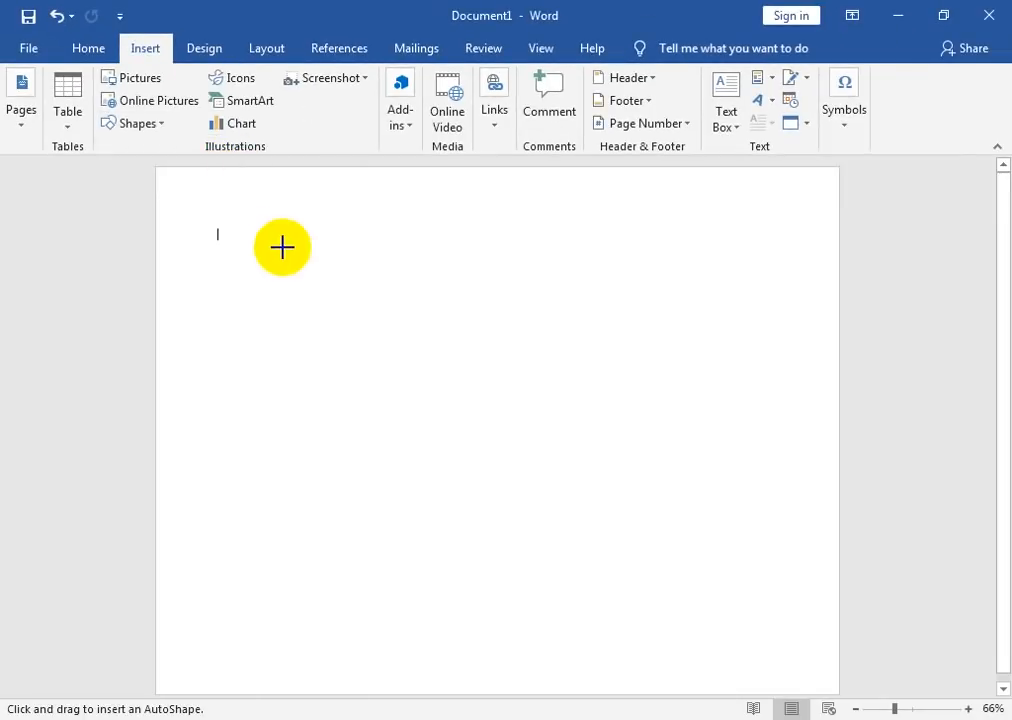
pyautogui.moveTo(235, 225); pyautogui.dragTo(275, 272)
pyautogui.moveTo(331, 296)
pyautogui.mouseDown()
pyautogui.moveTo(662, 436)
pyautogui.moveTo(743, 553)
pyautogui.moveTo(769, 549)
pyautogui.moveTo(777, 526)
pyautogui.moveTo(773, 459)
pyautogui.moveTo(766, 481)
pyautogui.mouseUp()
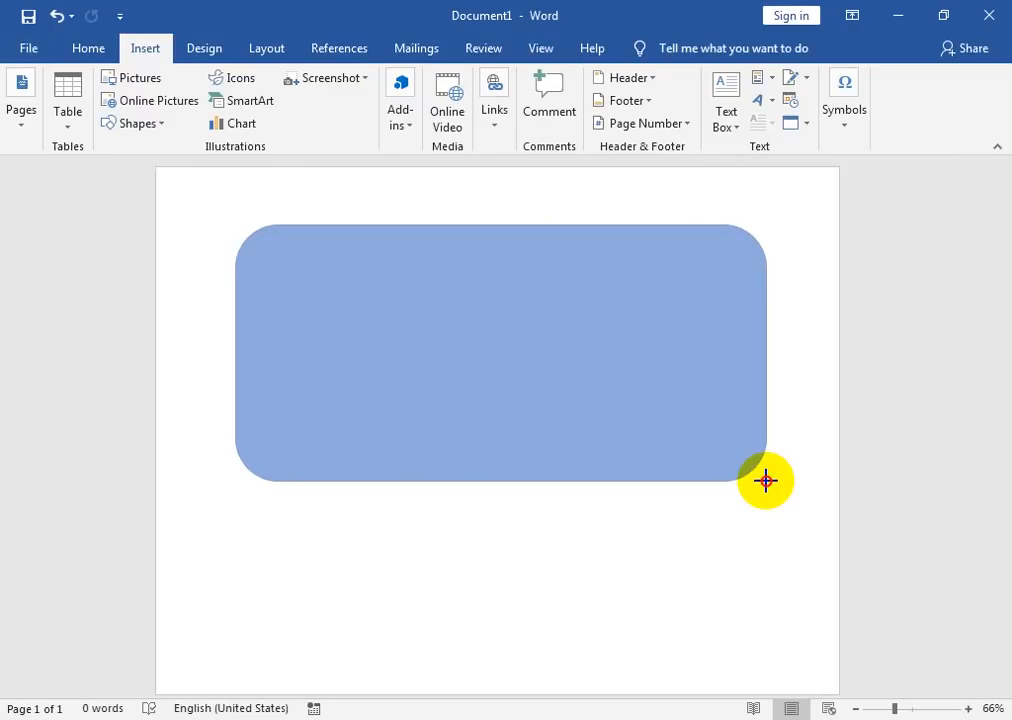
pyautogui.moveTo(766, 481); pyautogui.dragTo(766, 481)
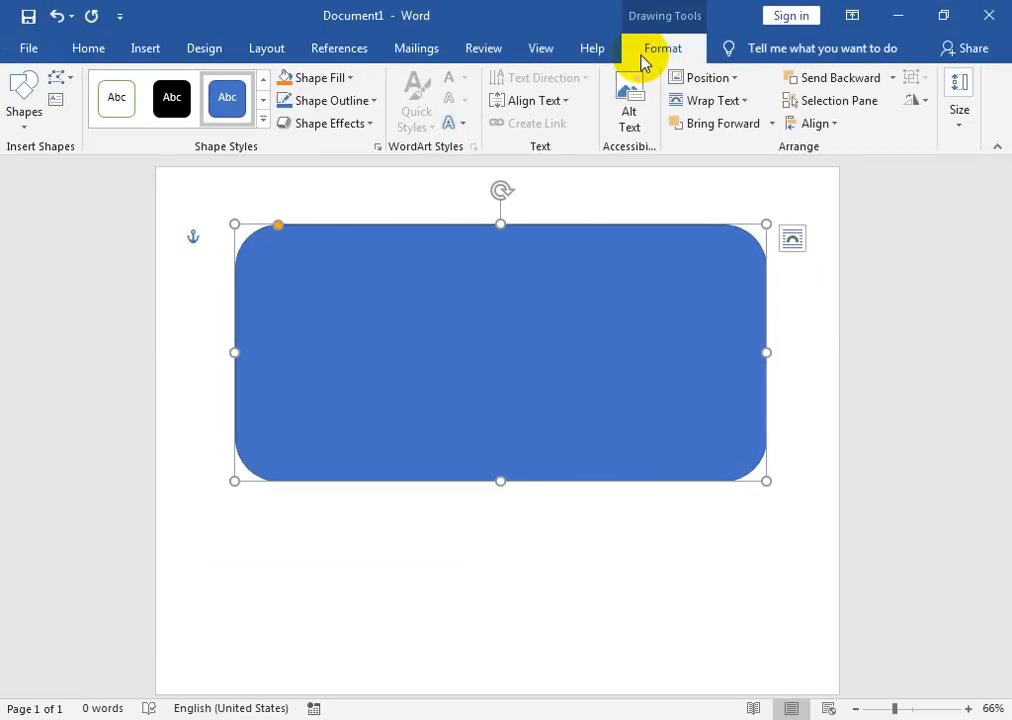
# Step: Set the rectangle's width to 6 inches, then 7.5 inches, and shift it slightly down-right
pyautogui.click(641, 58)
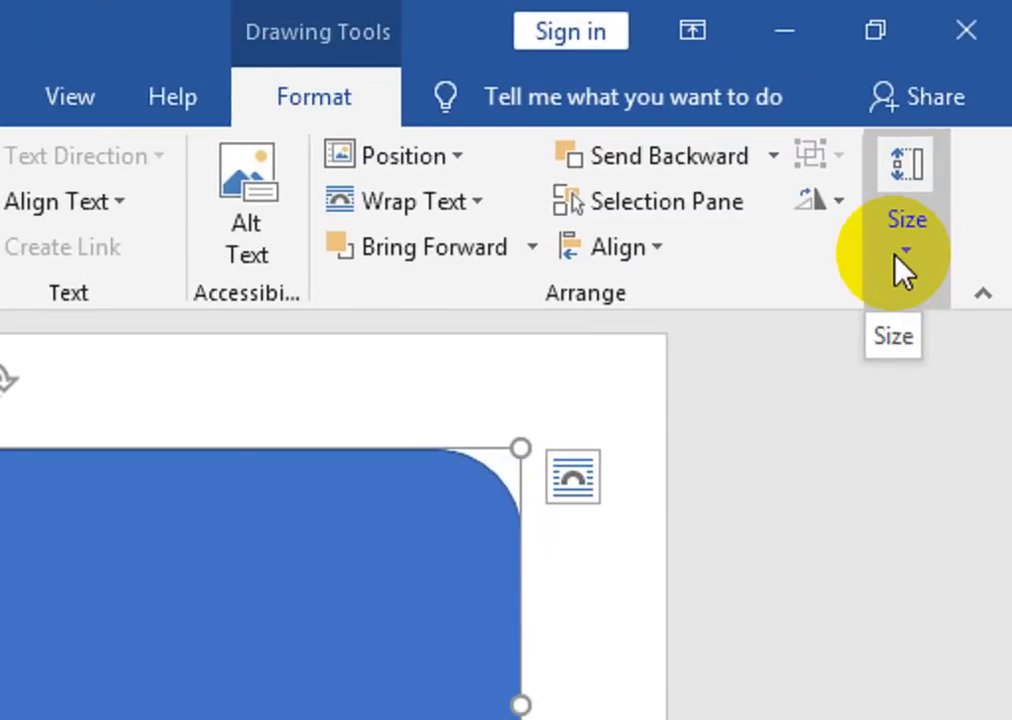
pyautogui.click(902, 268)
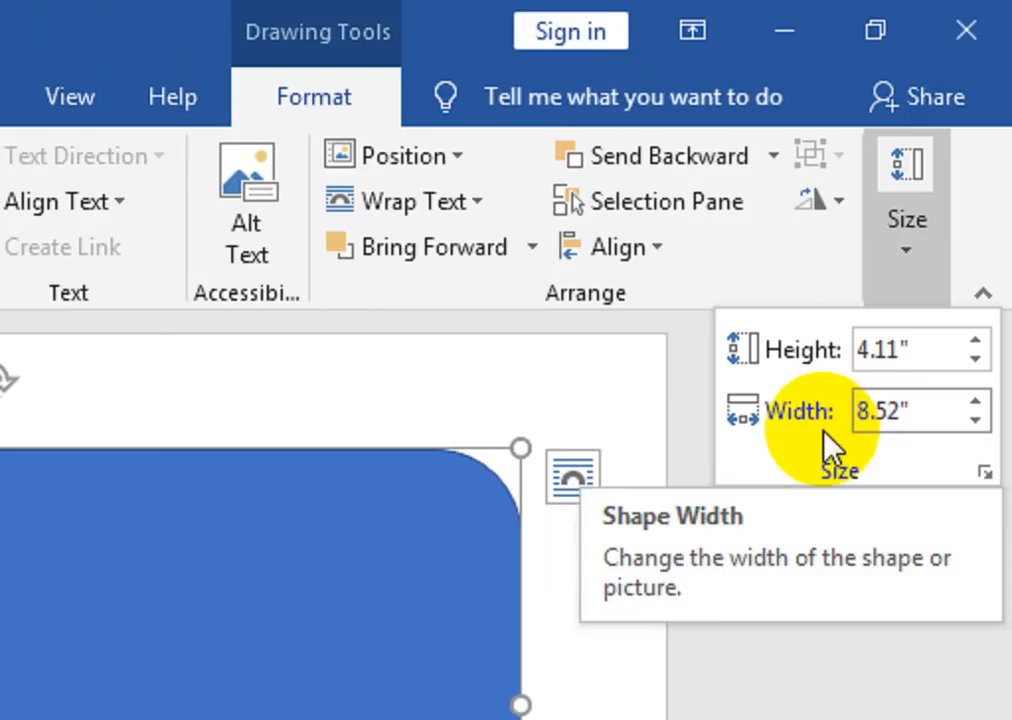
pyautogui.press('Right')
pyautogui.press('Right')
pyautogui.press('Right')
pyautogui.press('Right')
pyautogui.press('Right')
pyautogui.press('BackSpace')
pyautogui.press('BackSpace')
pyautogui.press('BackSpace')
pyautogui.press('BackSpace')
pyautogui.press('BackSpace')
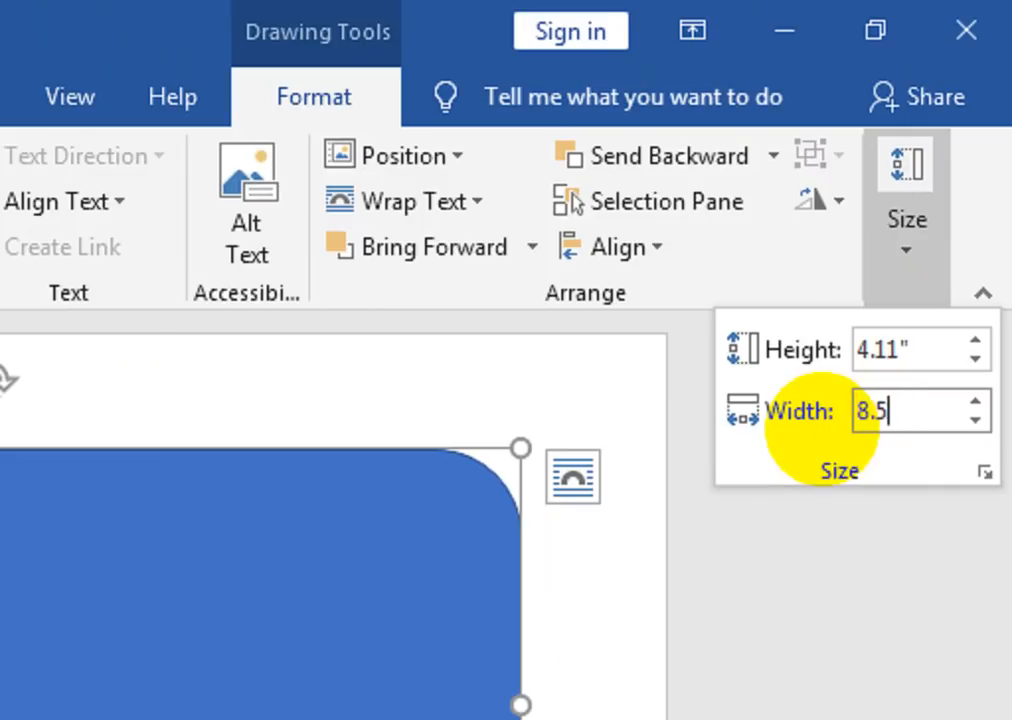
pyautogui.write('6')
pyautogui.press('Return')
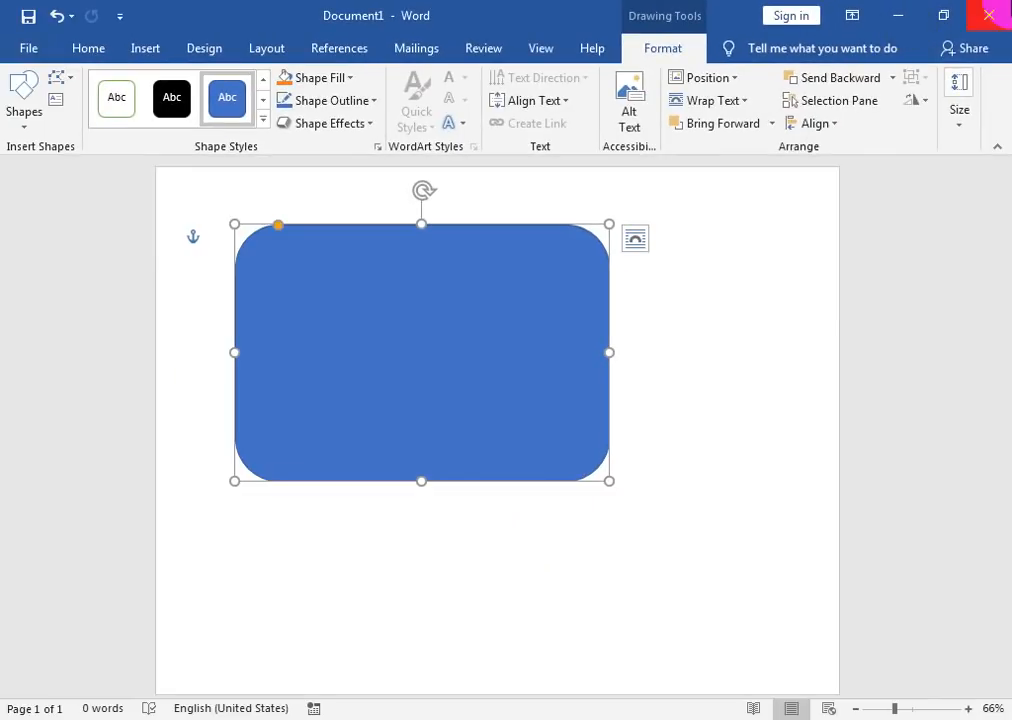
pyautogui.click(960, 110)
pyautogui.click(947, 207)
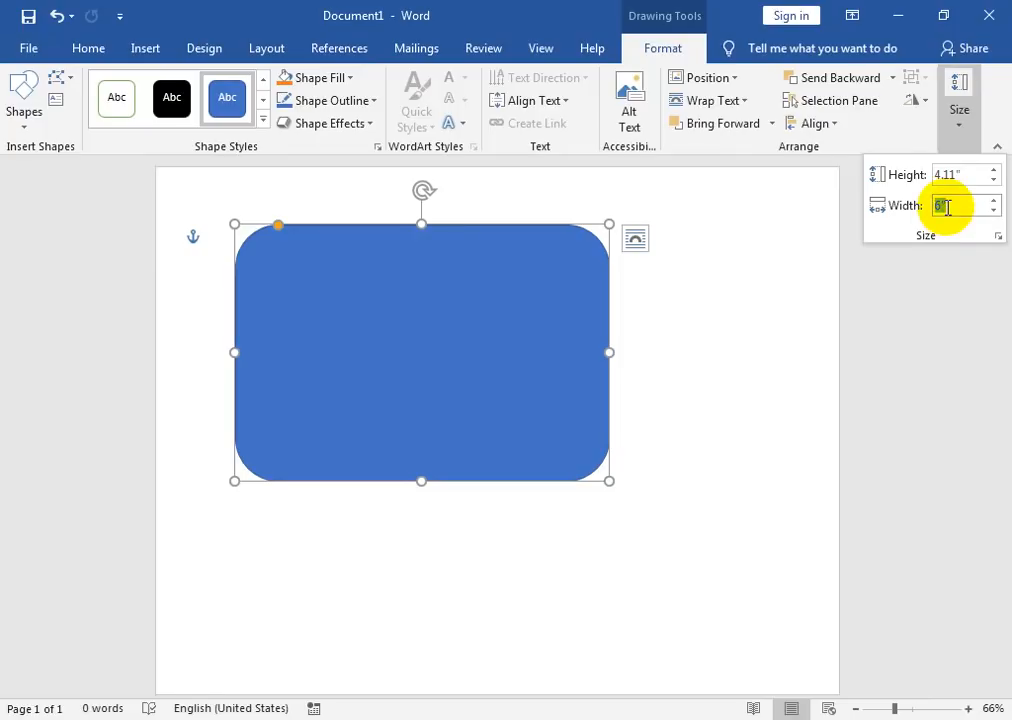
pyautogui.write('7.5')
pyautogui.press('Return')
pyautogui.moveTo(522, 422); pyautogui.dragTo(540, 457)
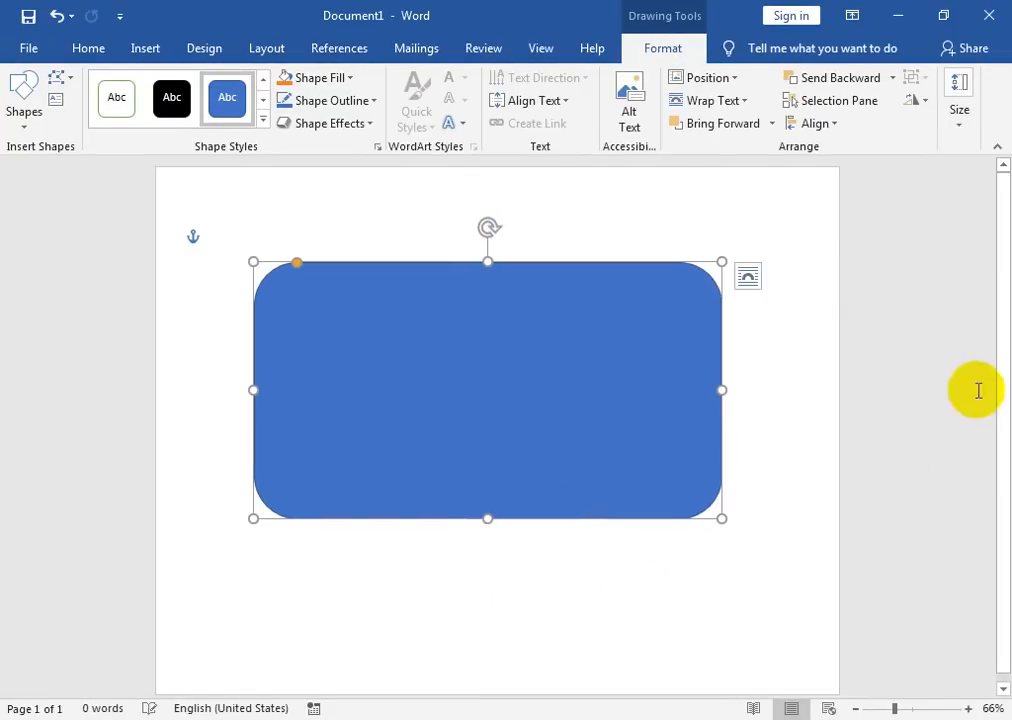
# Step: Set the height to 4.5 inches, nudge the shape right, and make its corners less rounded
pyautogui.click(972, 130)
pyautogui.click(944, 174)
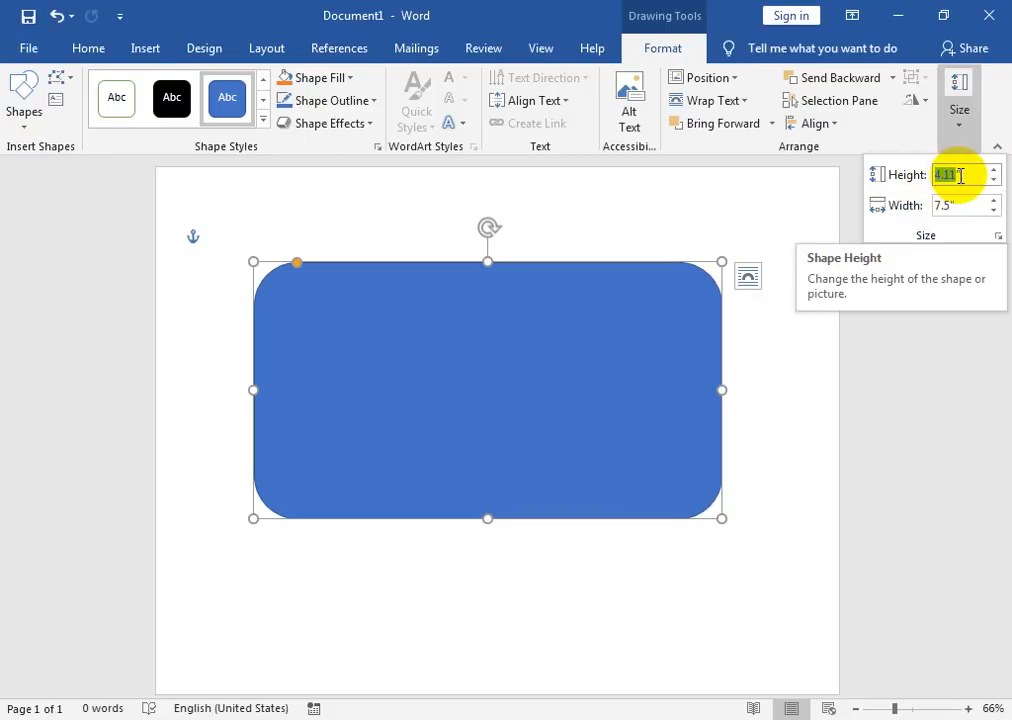
pyautogui.write('4.5')
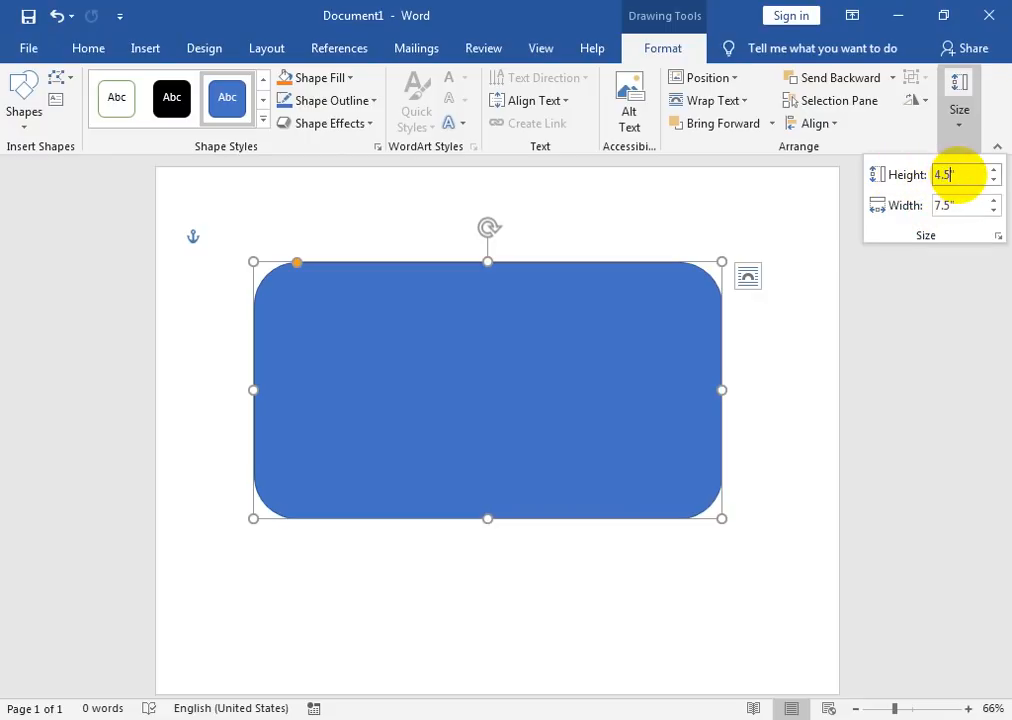
pyautogui.press('Return')
pyautogui.press('Right')
pyautogui.press('Right')
pyautogui.press('Right')
pyautogui.press('Right')
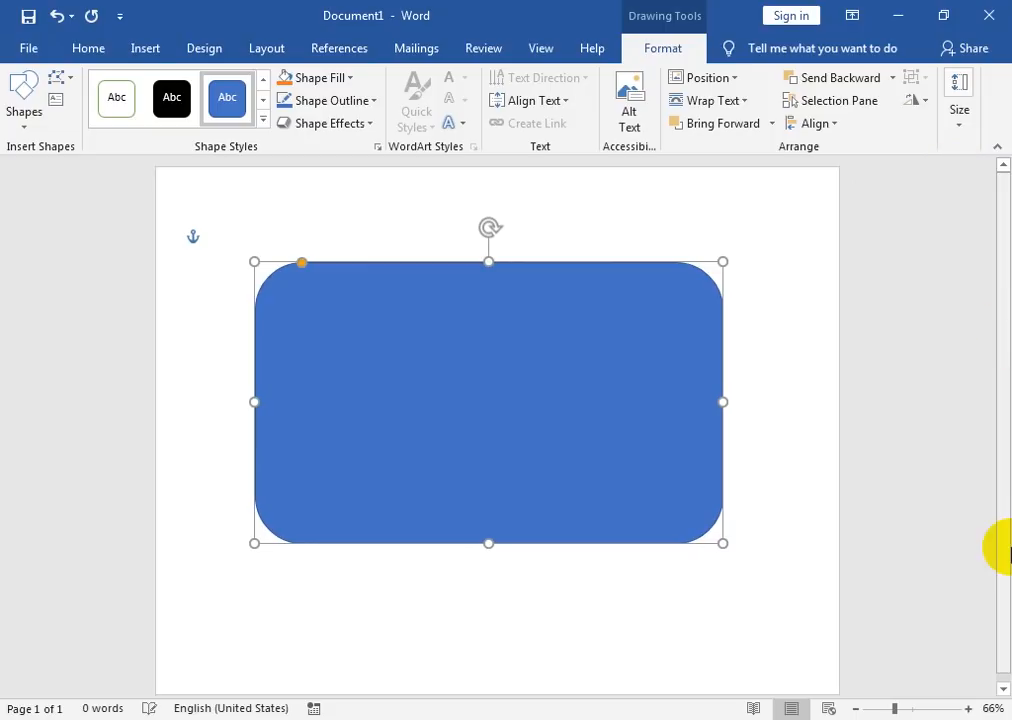
pyautogui.press('Right')
pyautogui.press('Right')
pyautogui.press('Right')
pyautogui.press('Right')
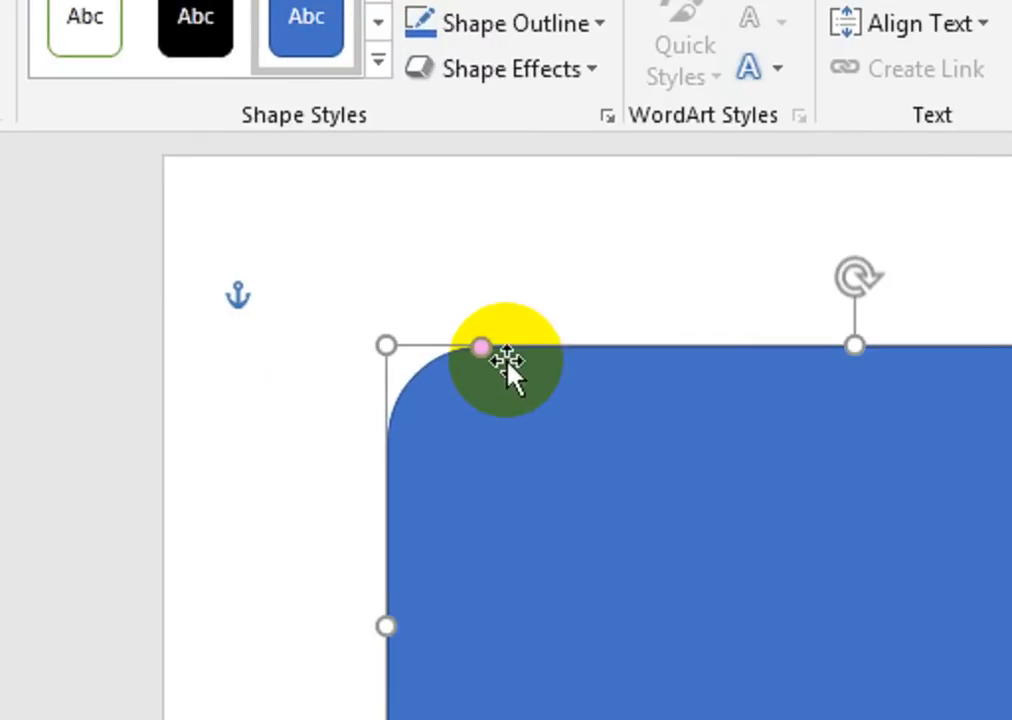
pyautogui.moveTo(481, 350); pyautogui.dragTo(440, 351)
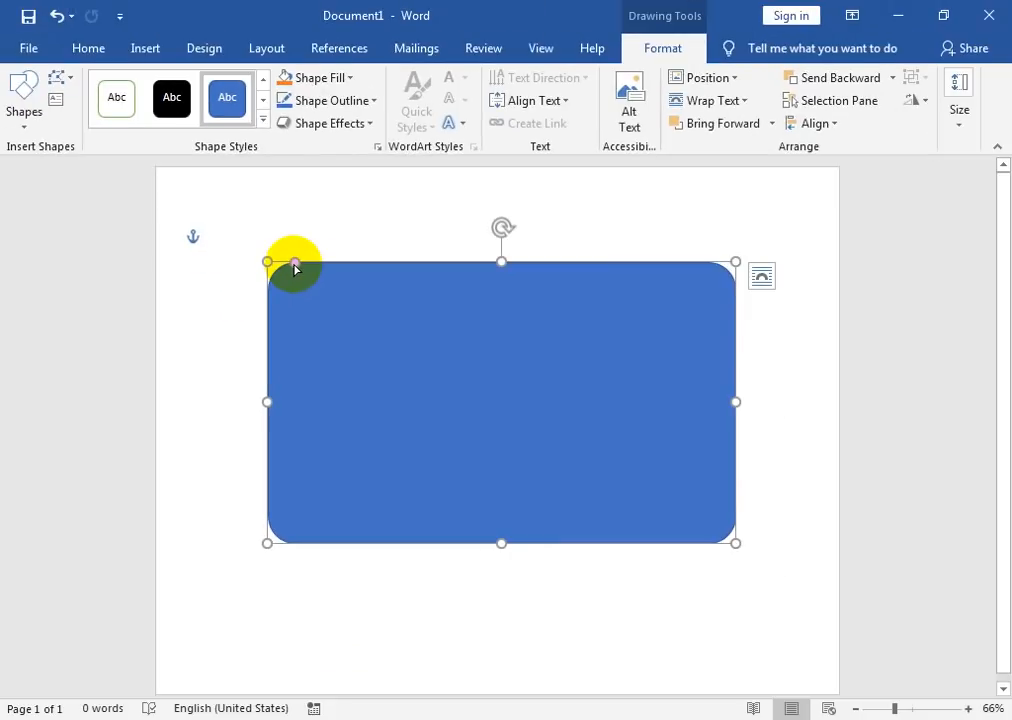
pyautogui.moveTo(295, 266); pyautogui.dragTo(282, 270)
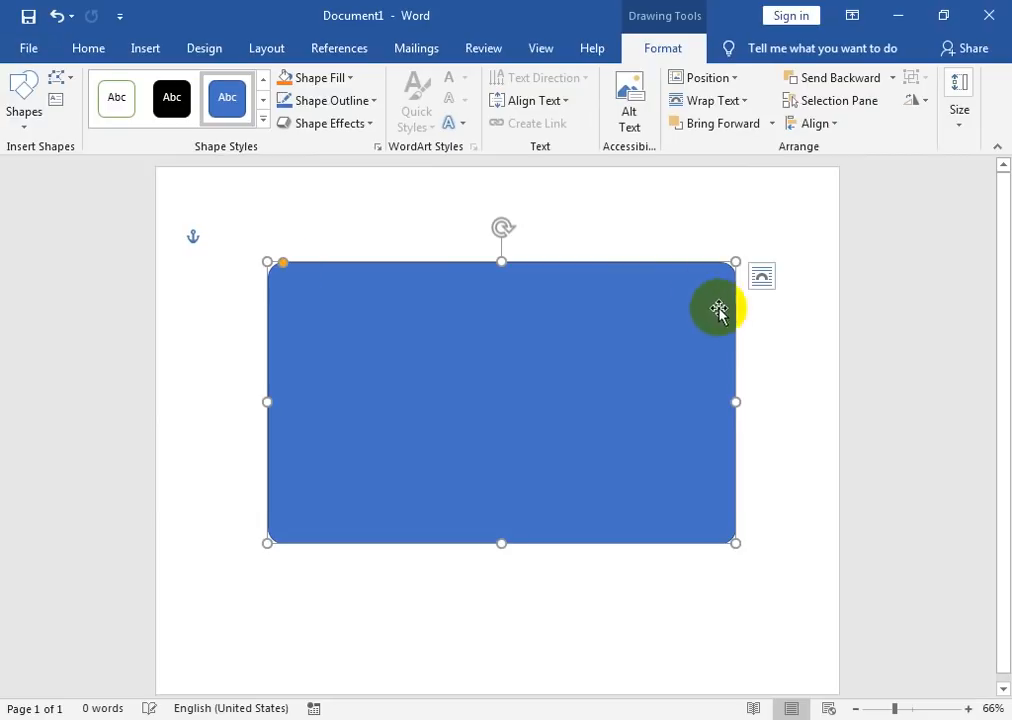
# Step: Widen the rectangle to 8.5 inches and move it slightly left
pyautogui.click(961, 110)
pyautogui.click(960, 206)
pyautogui.write('8.5')
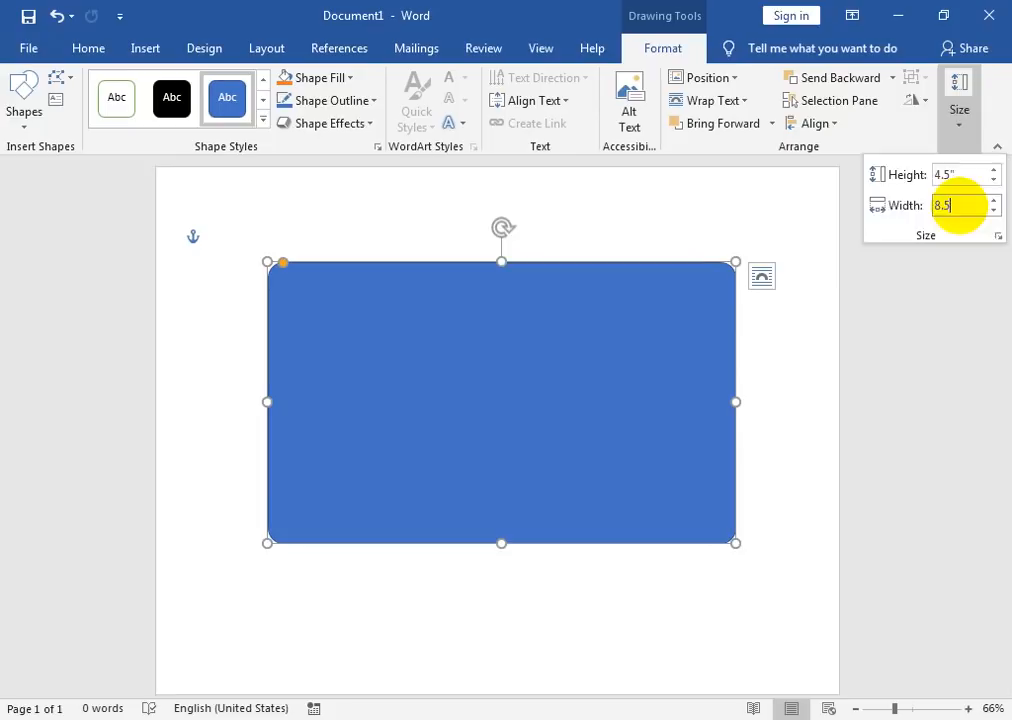
pyautogui.press('Return')
pyautogui.moveTo(630, 495); pyautogui.dragTo(578, 486)
pyautogui.click(958, 112)
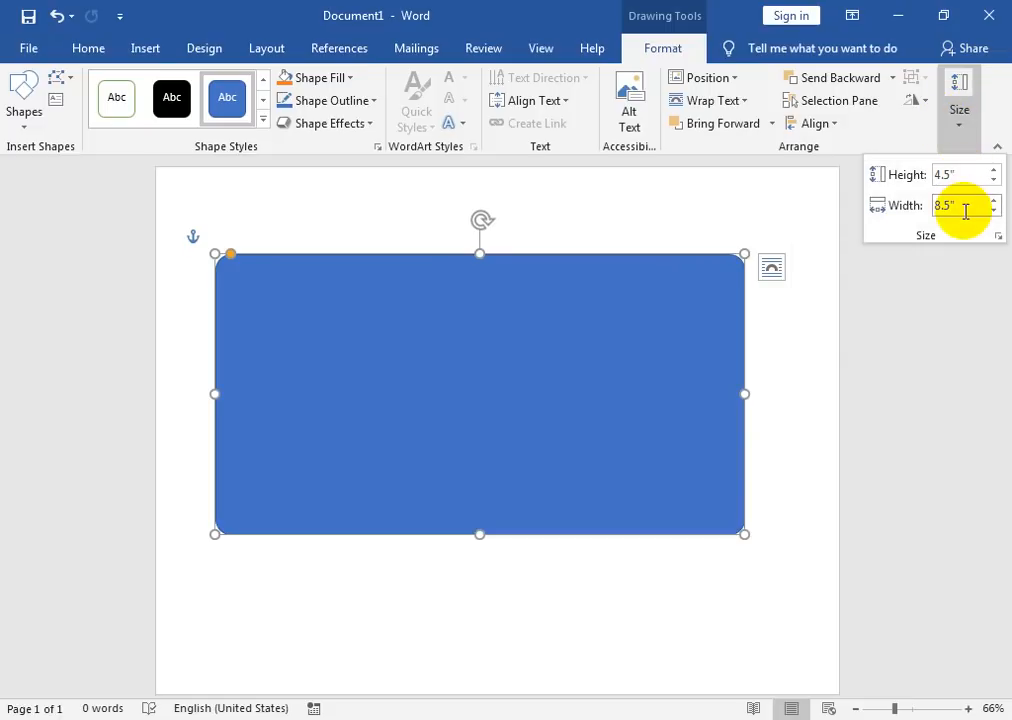
pyautogui.click(660, 293)
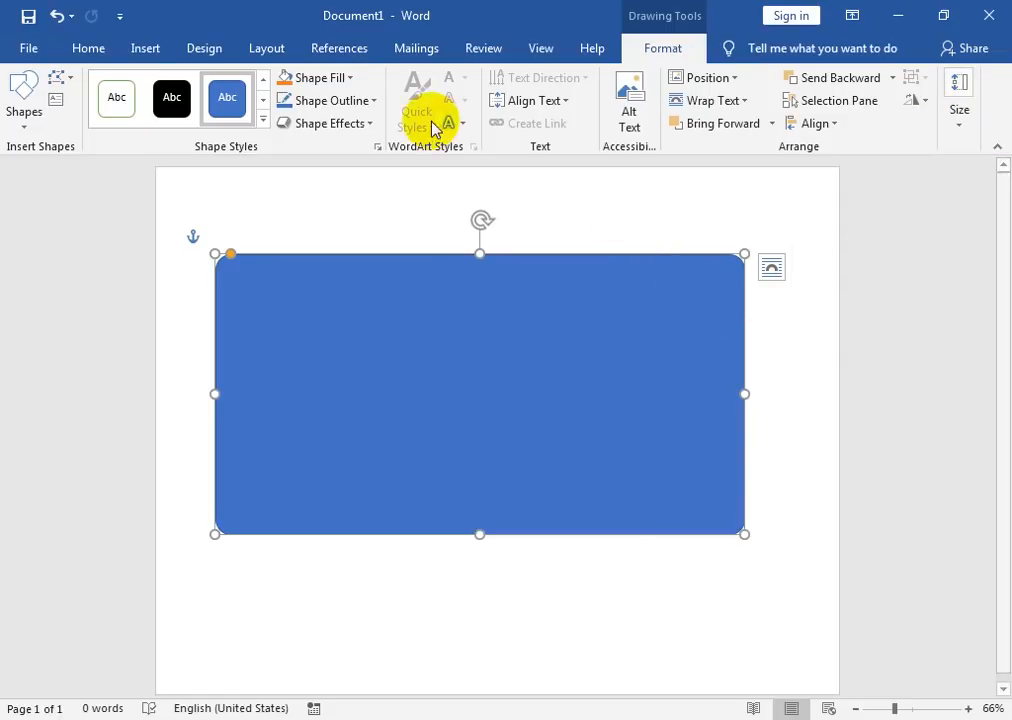
# Step: Fill the rectangle with white and nudge it slightly down
pyautogui.click(350, 78)
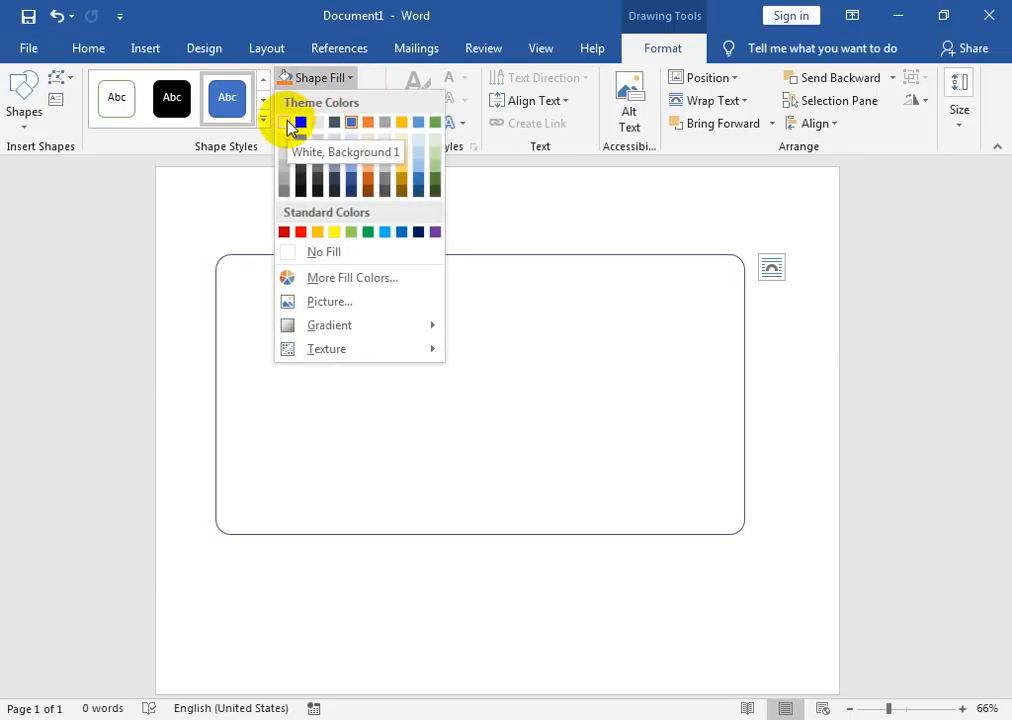
pyautogui.click(288, 124)
pyautogui.moveTo(430, 250); pyautogui.dragTo(429, 255)
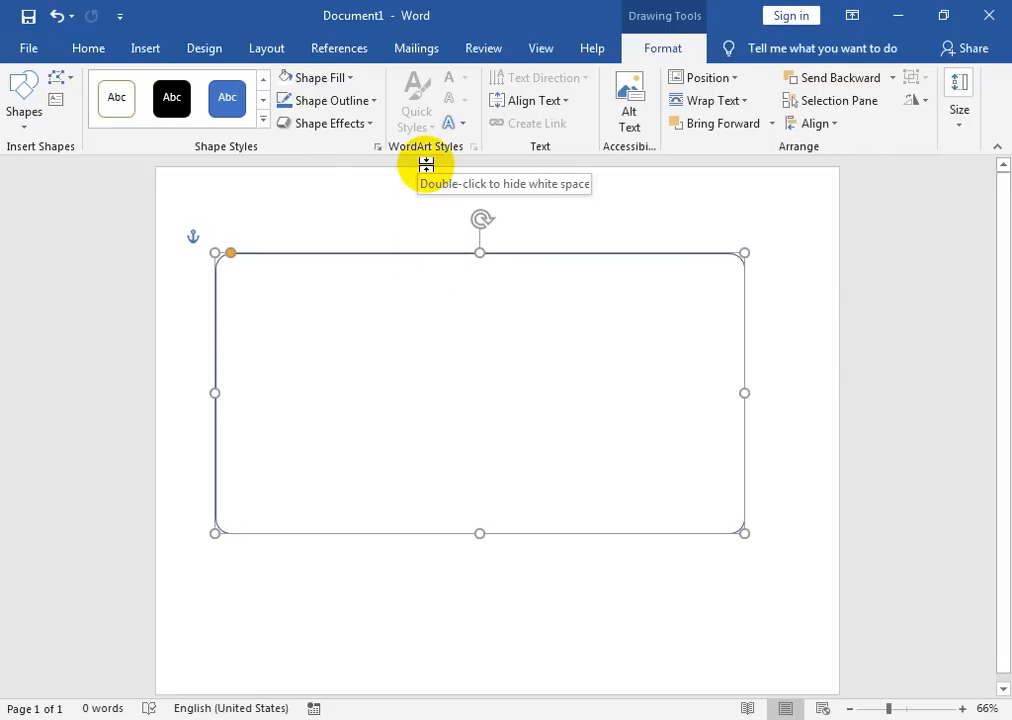
pyautogui.press('ctrl')
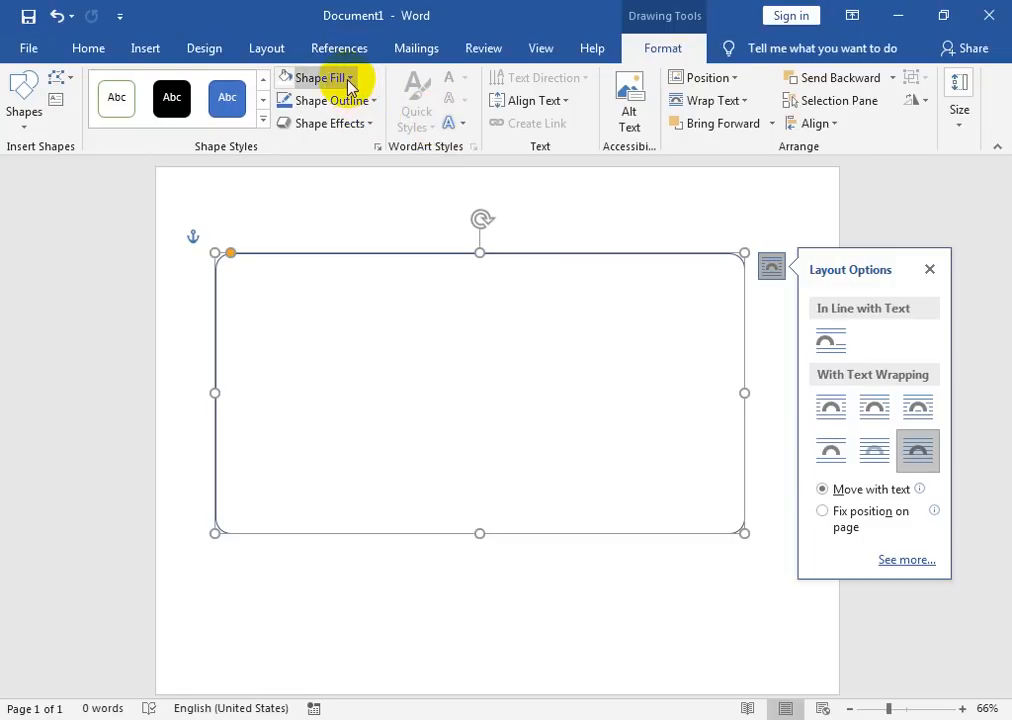
# Step: Give the rectangle a black outline with 1½ pt weight
pyautogui.click(368, 106)
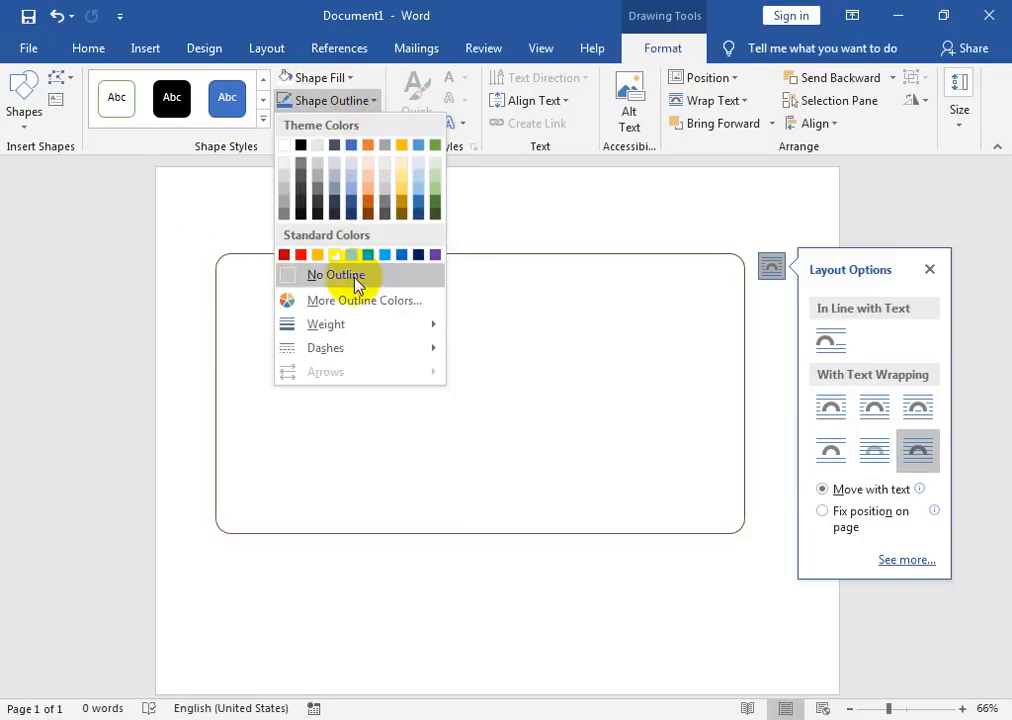
pyautogui.click(300, 146)
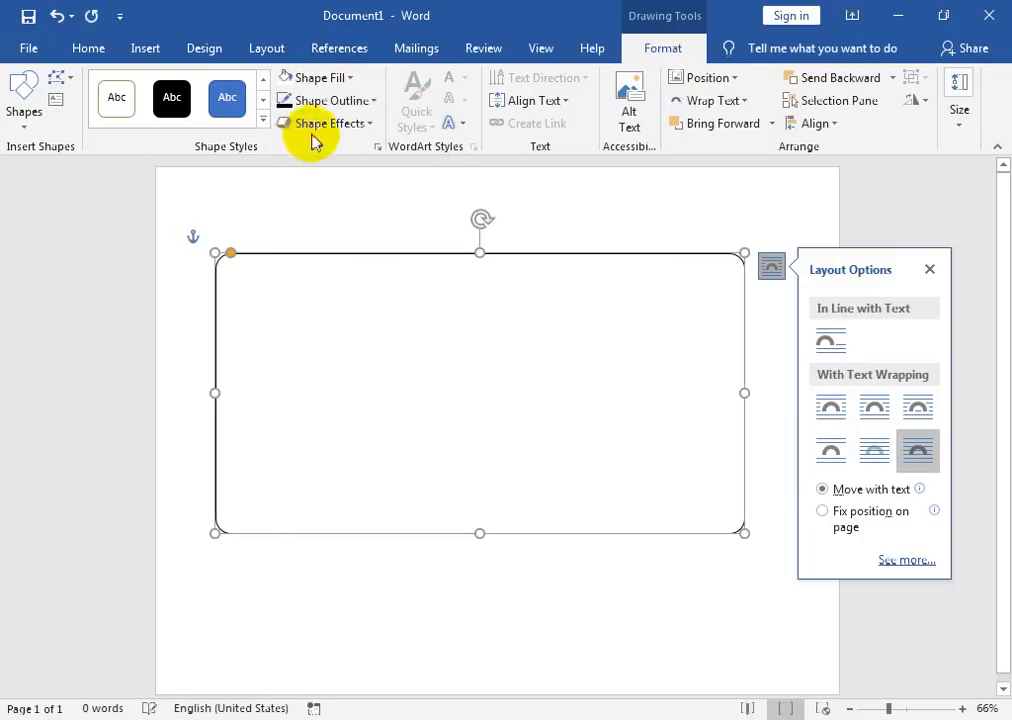
pyautogui.click(347, 124)
pyautogui.click(330, 100)
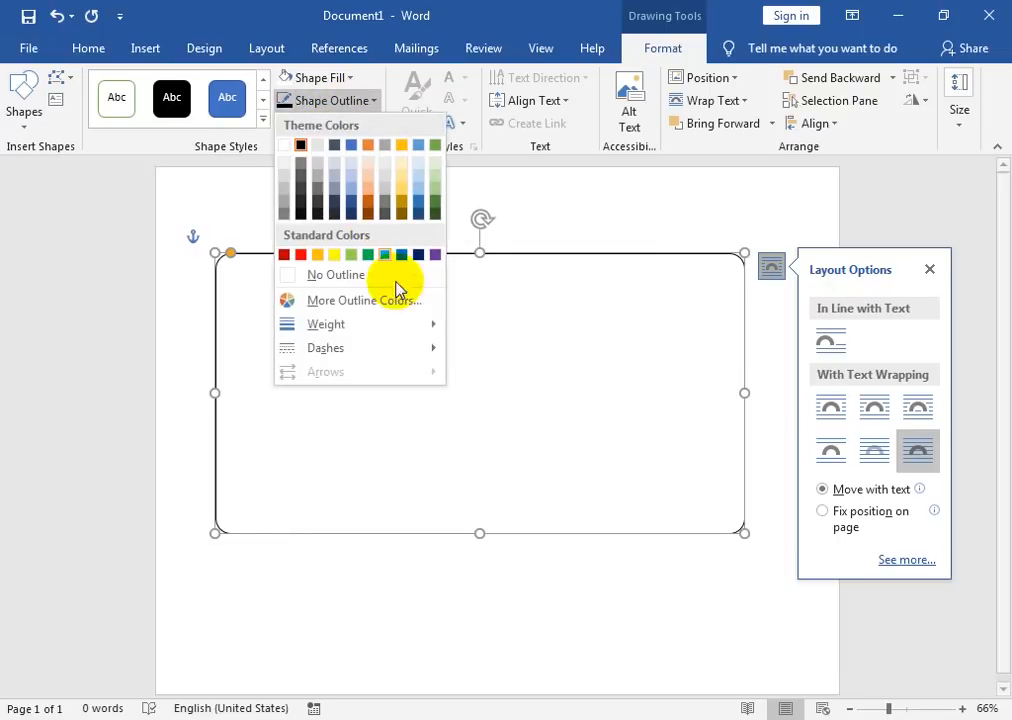
pyautogui.moveTo(408, 328)
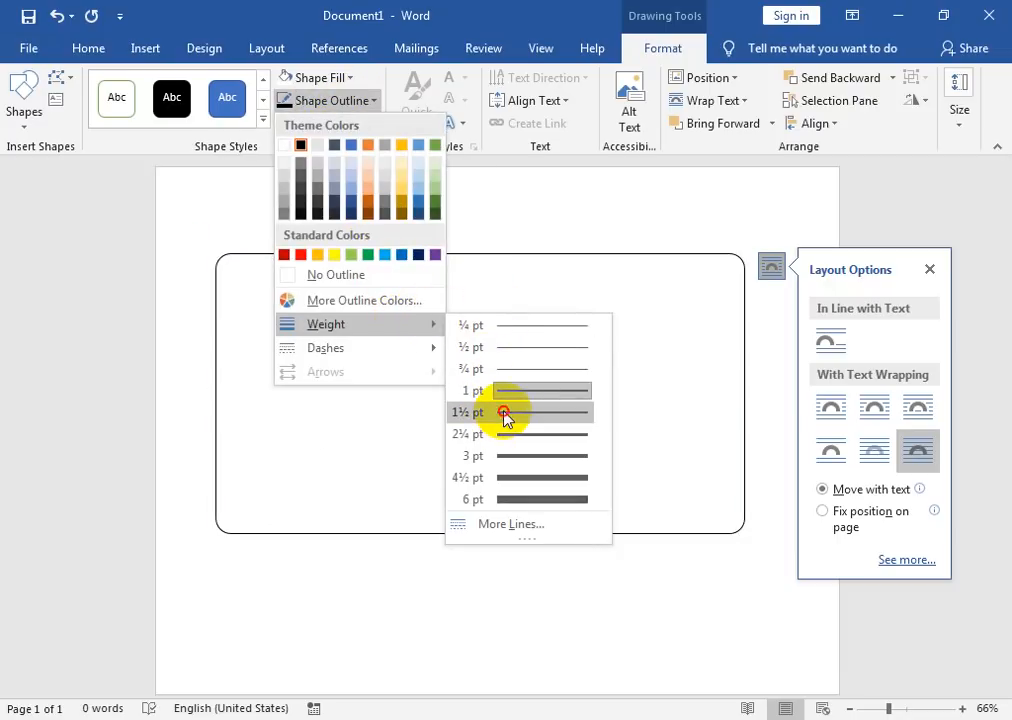
pyautogui.click(503, 412)
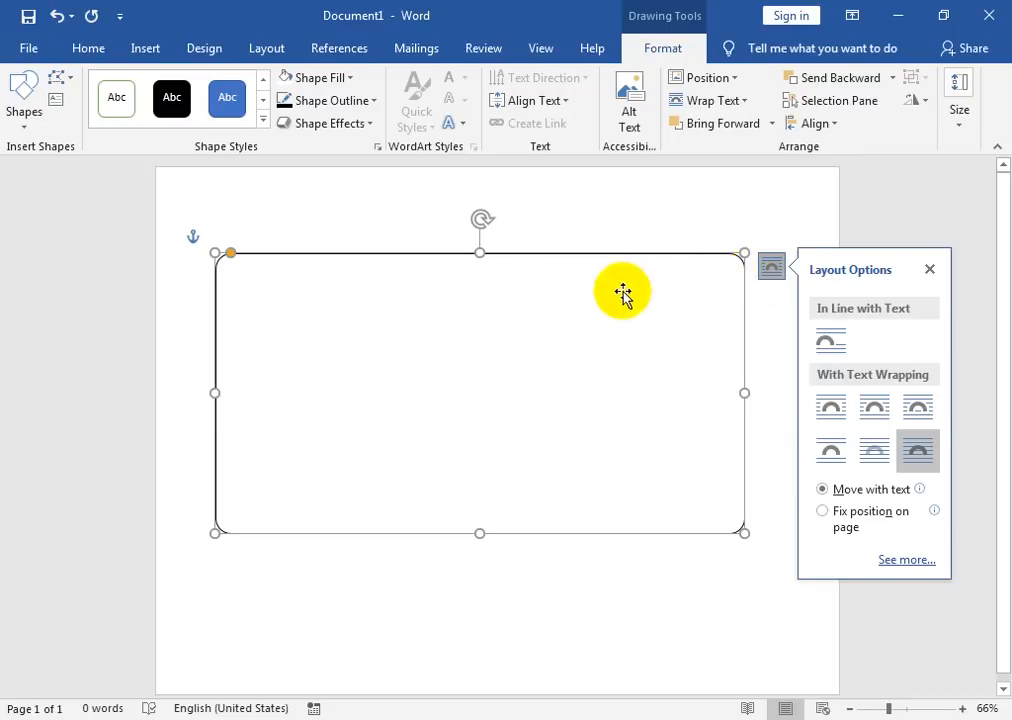
# Step: Change the rectangle's height from 4.5 to 5.5 inches
pyautogui.click(957, 133)
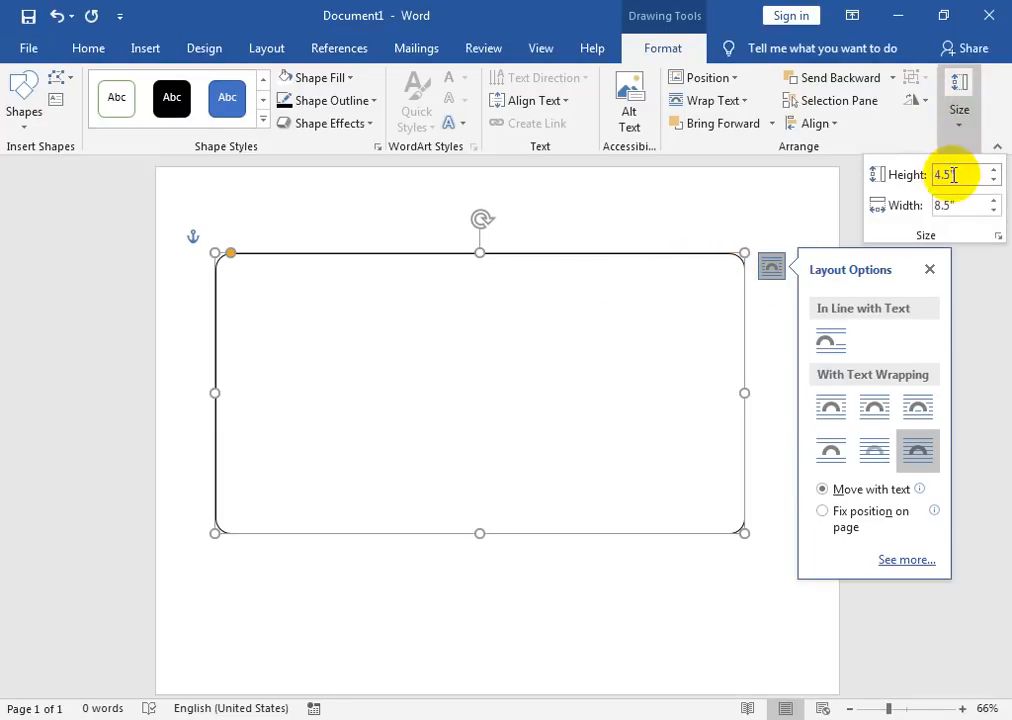
pyautogui.click(982, 175)
pyautogui.write('5.5')
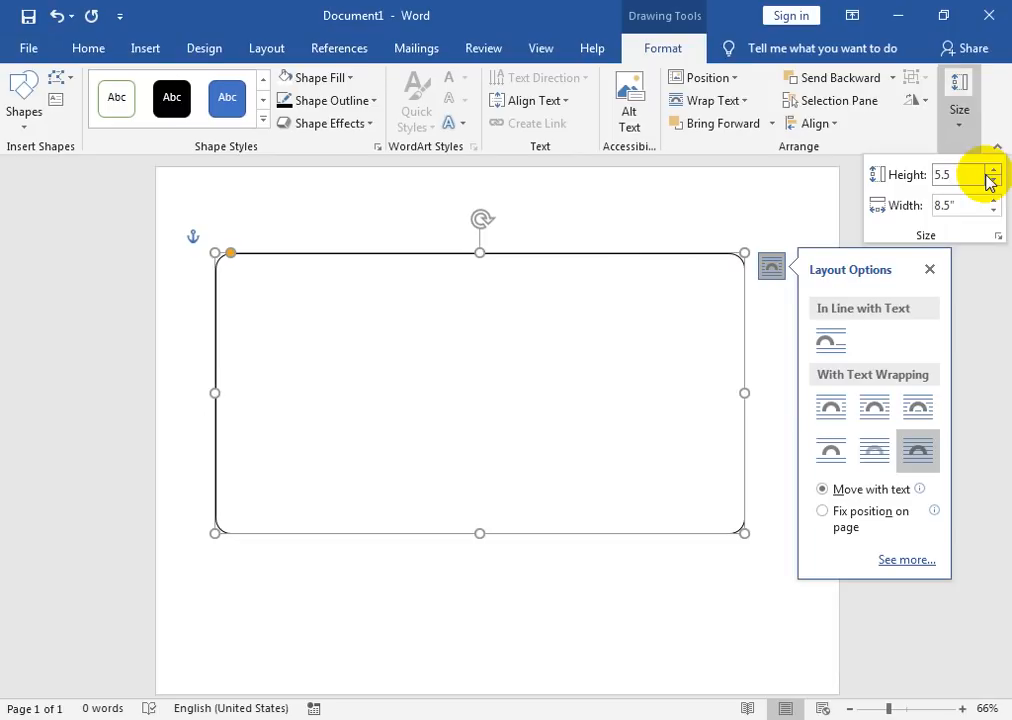
pyautogui.press('Return')
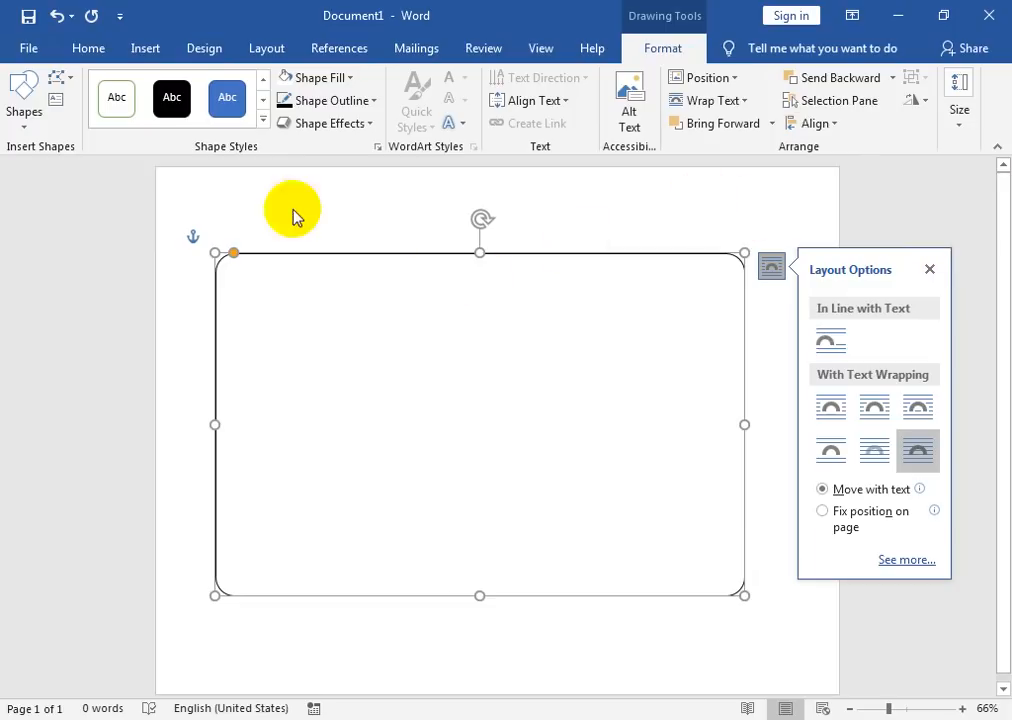
# Step: Add a text area inside the rounded rectangle from its right-click menu
pyautogui.rightClick(318, 260)
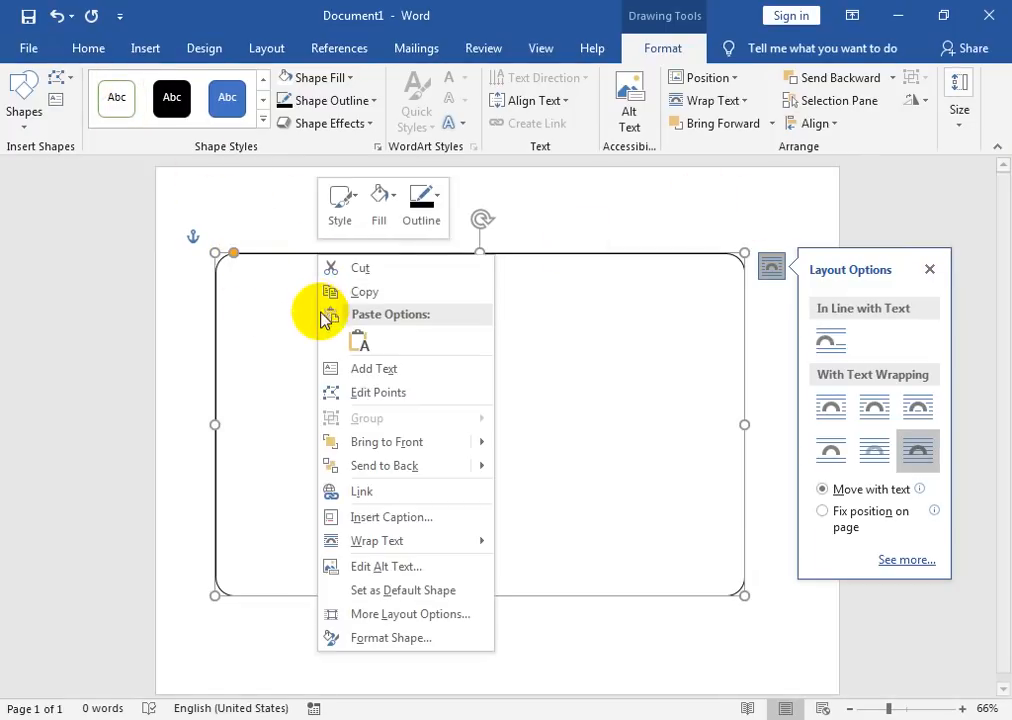
pyautogui.click(356, 378)
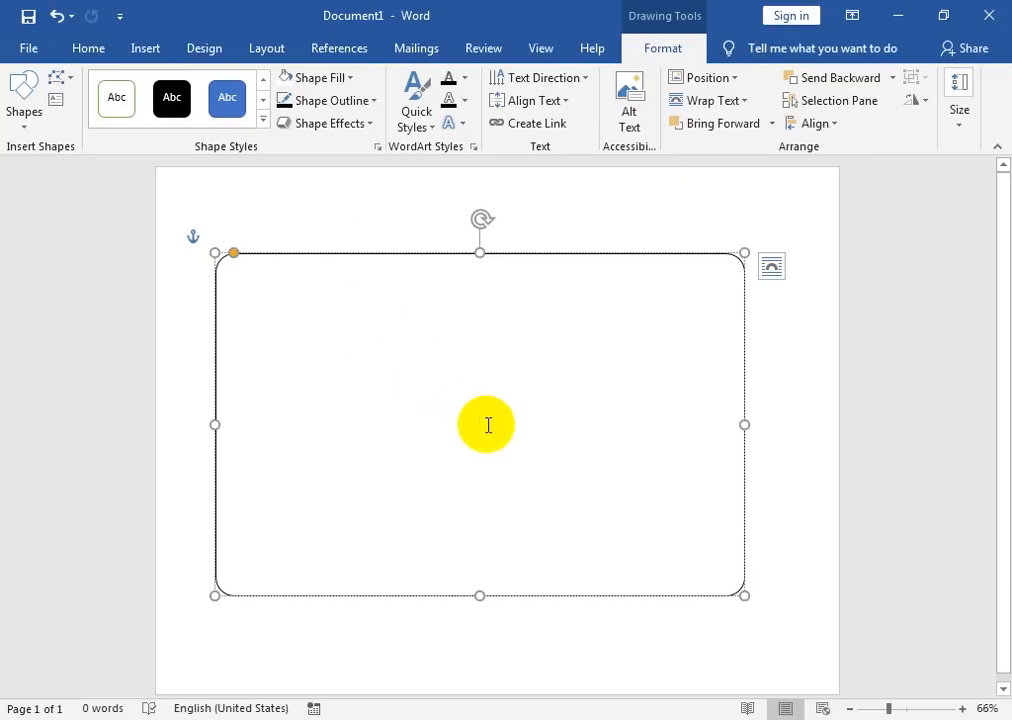
pyautogui.click(586, 80)
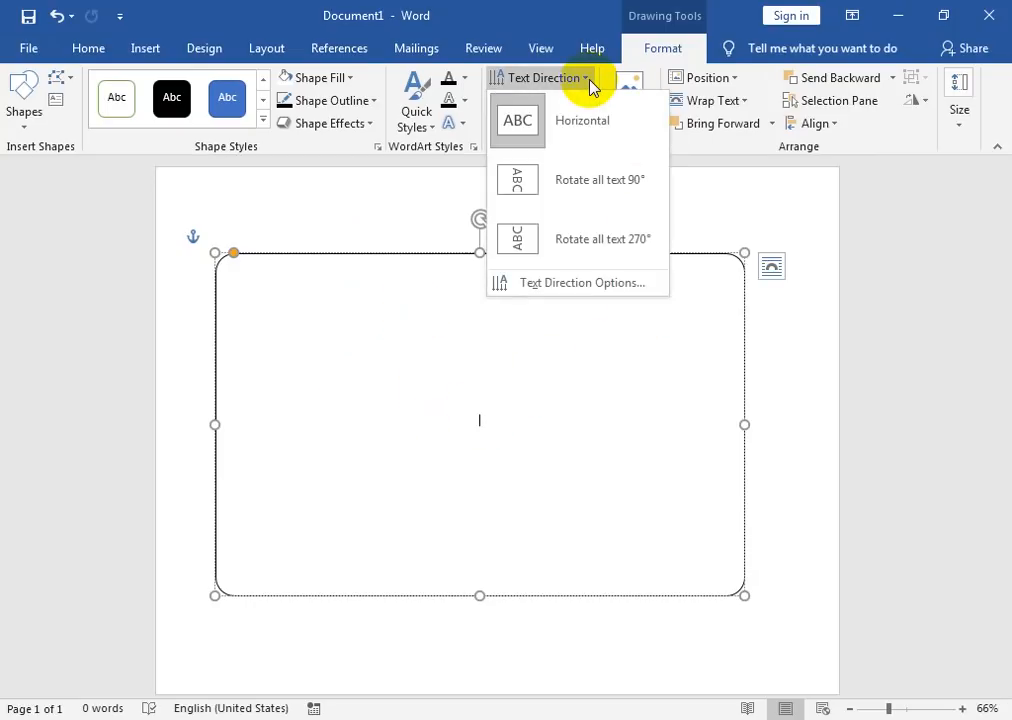
# Step: Anchor the rectangle's text at the top, left-align it, and begin typing the heading
pyautogui.click(648, 44)
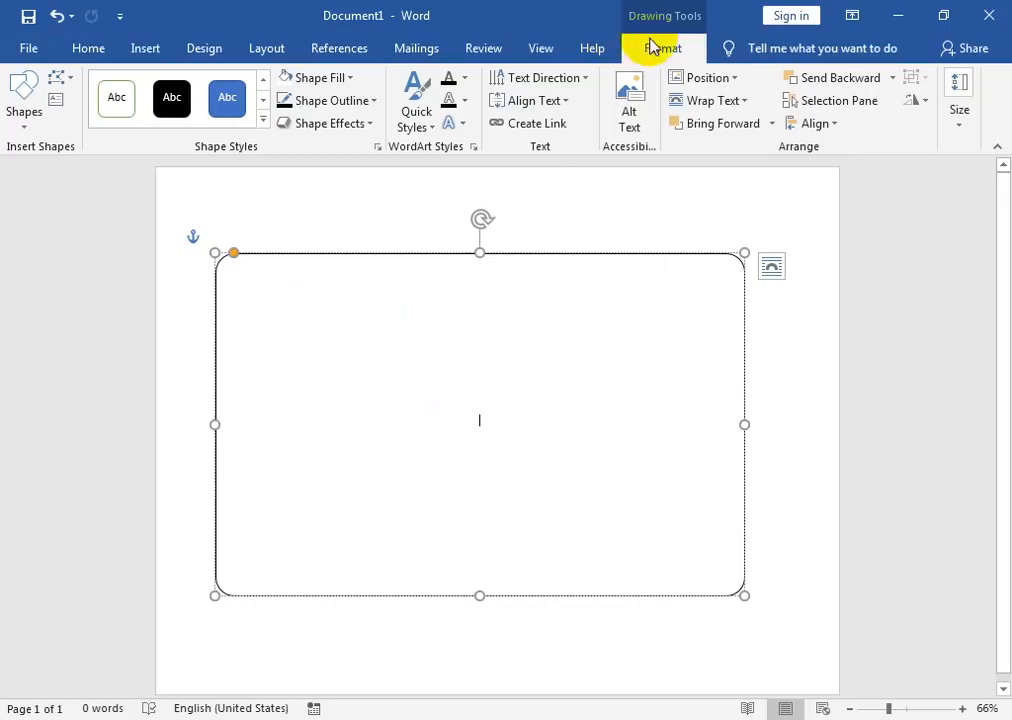
pyautogui.click(548, 101)
pyautogui.click(552, 160)
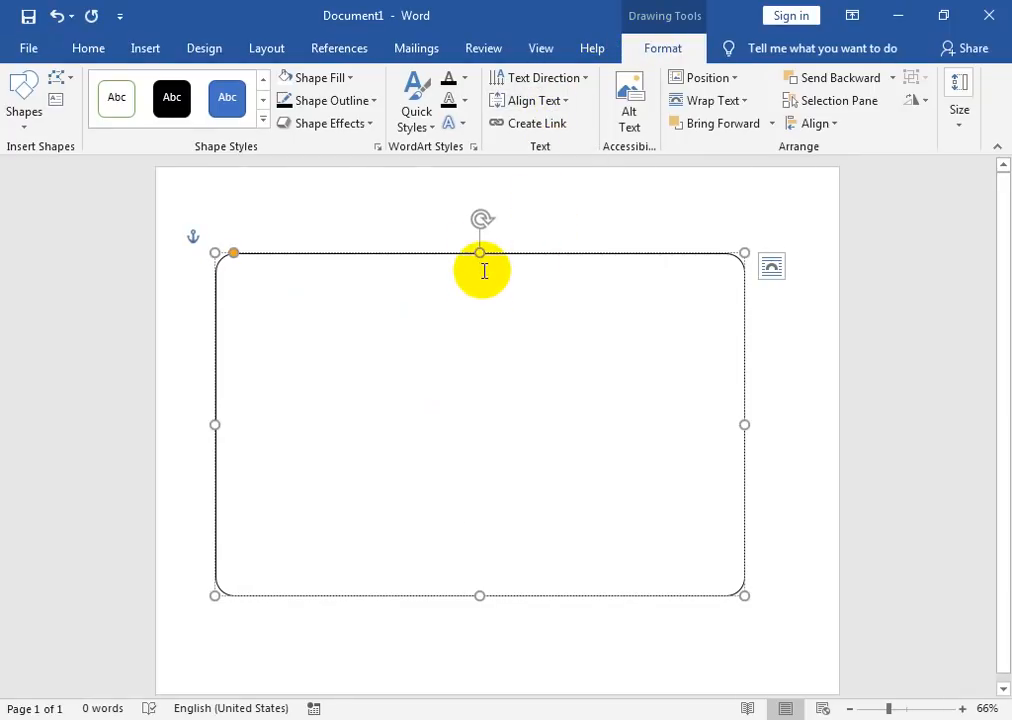
pyautogui.click(96, 52)
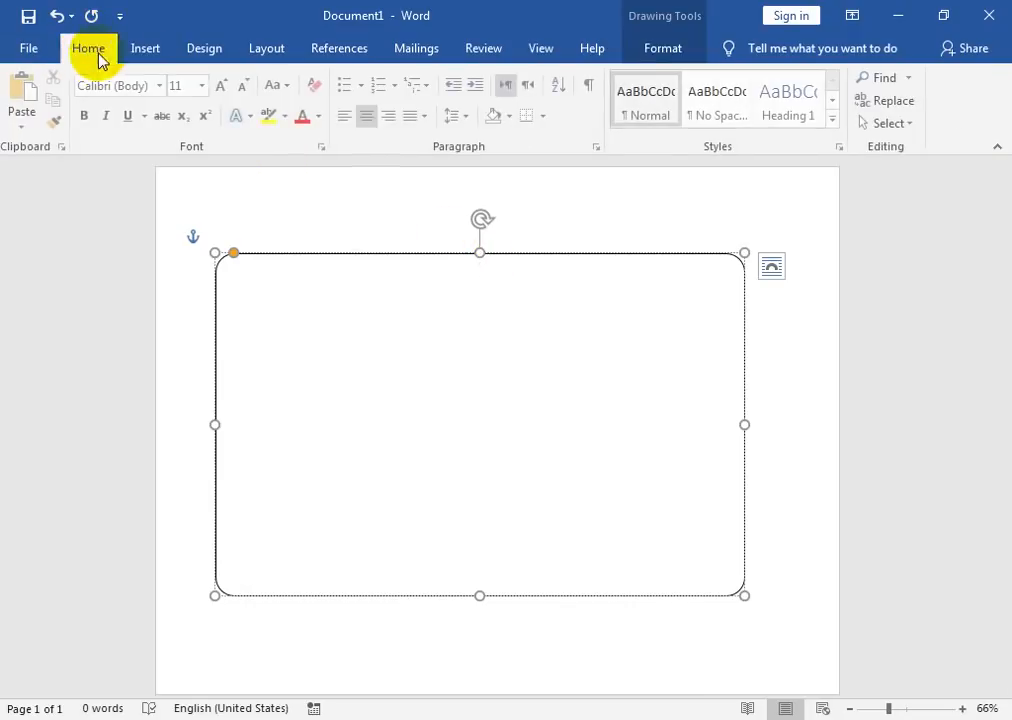
pyautogui.click(347, 124)
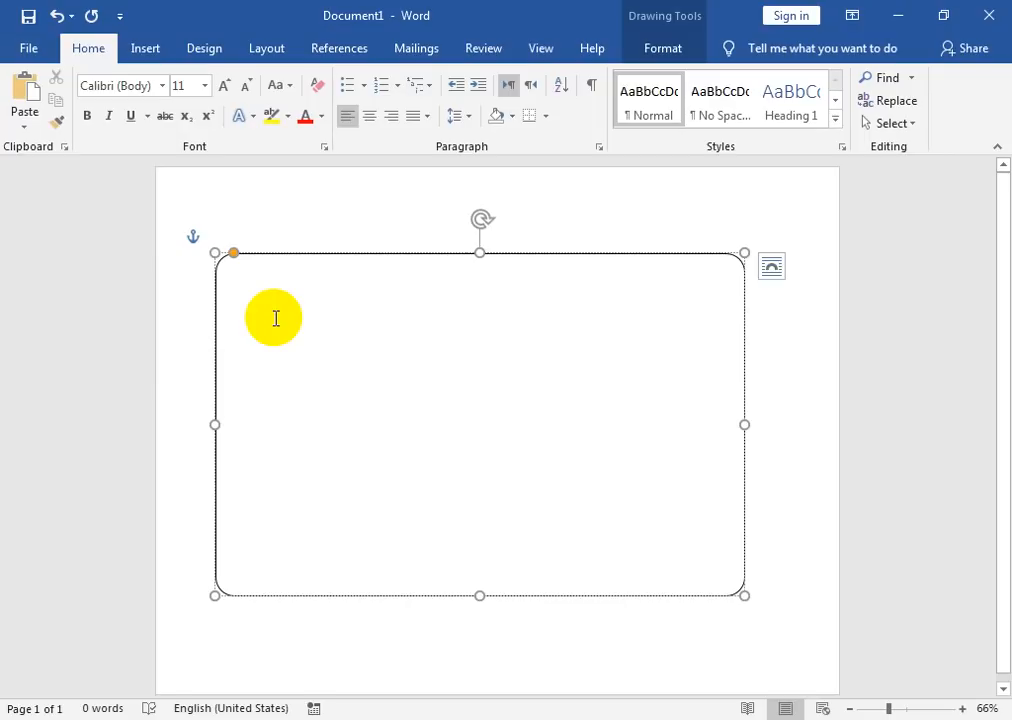
pyautogui.write('T')
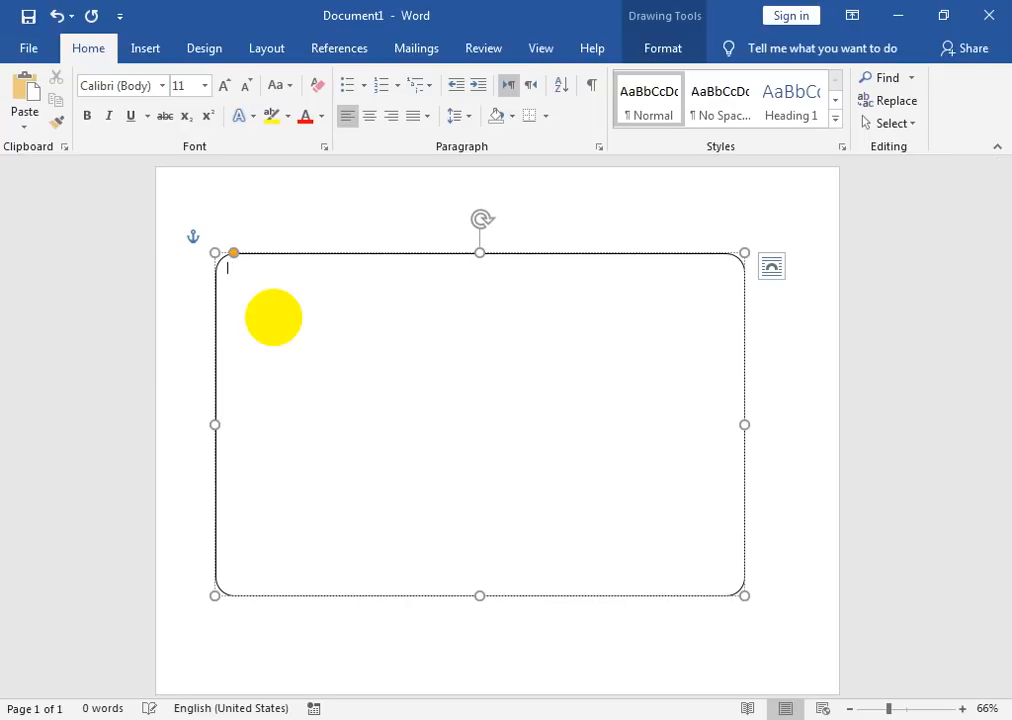
pyautogui.write('Th')
# Step: Enlarge the Company Name text to 22 pt and make it black
pyautogui.hotkey('ctrl', 'a')
pyautogui.click(223, 85)
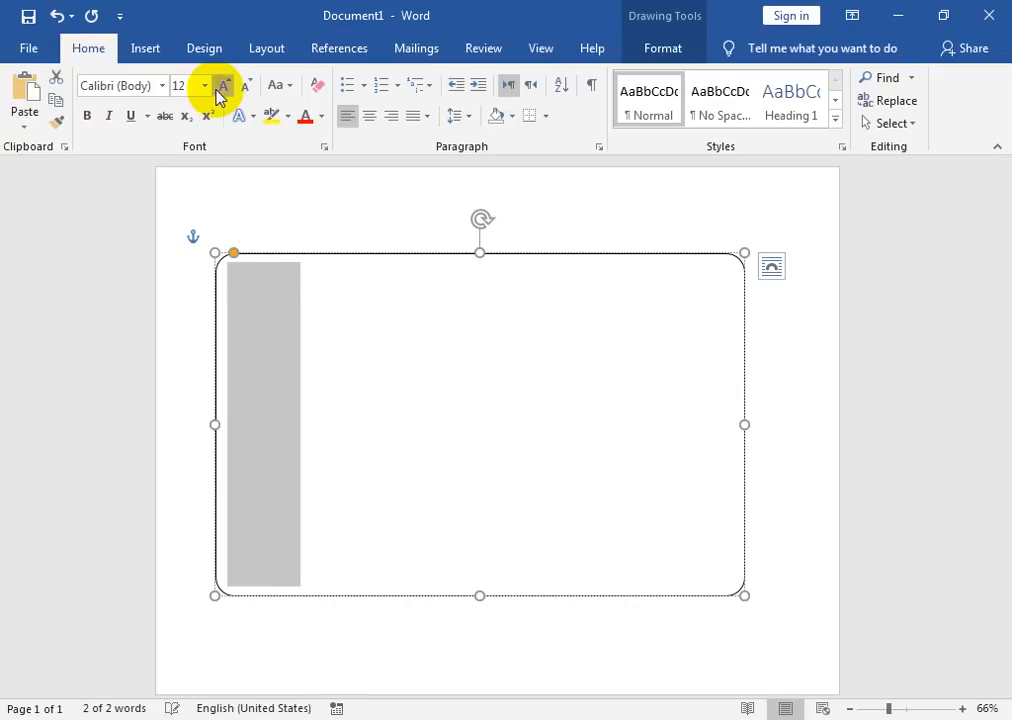
pyautogui.click(223, 85)
pyautogui.click(223, 85)
pyautogui.click(223, 85)
pyautogui.click(223, 85)
pyautogui.click(223, 85)
pyautogui.click(320, 117)
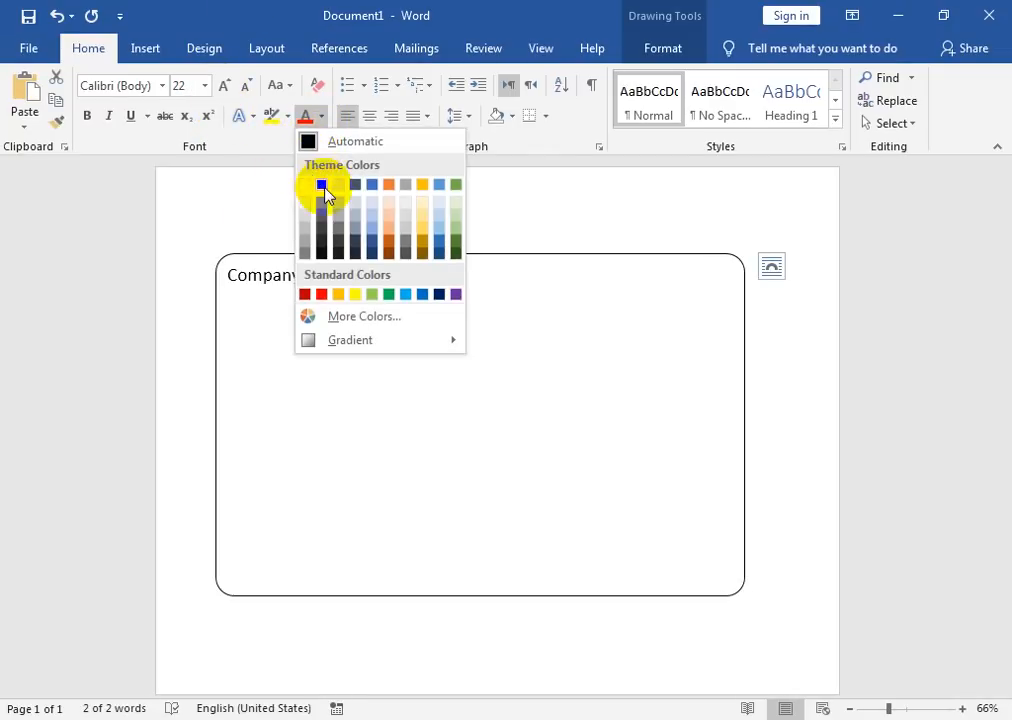
pyautogui.click(318, 185)
pyautogui.click(377, 278)
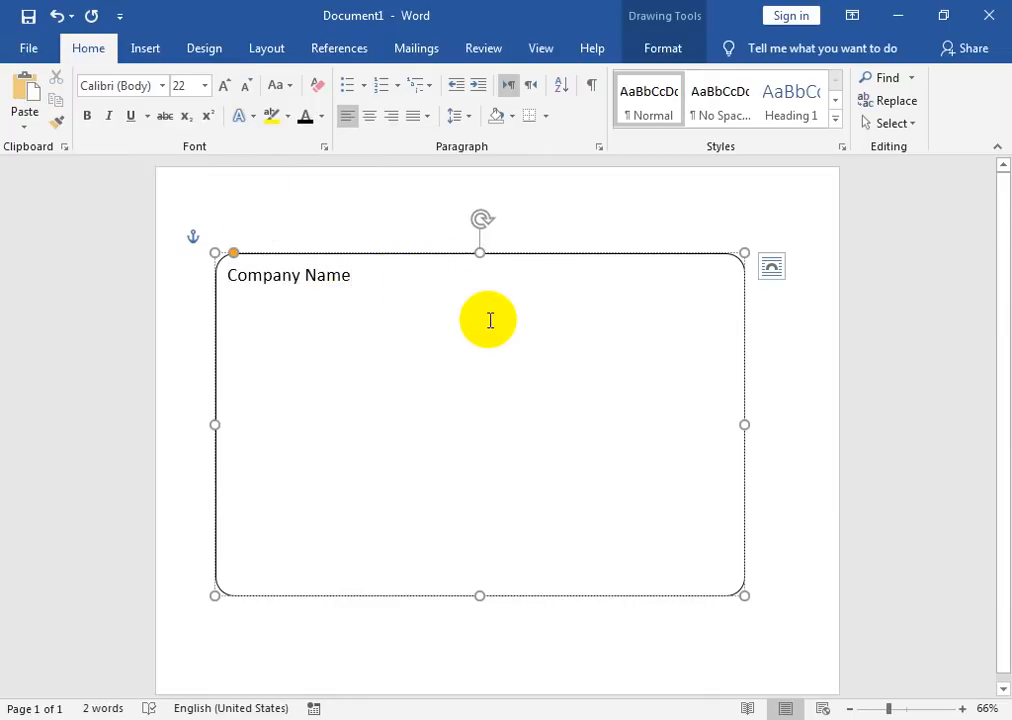
# Step: Type the company's address line on a new line below Company Name
pyautogui.press('Return')
pyautogui.write('abdullah')
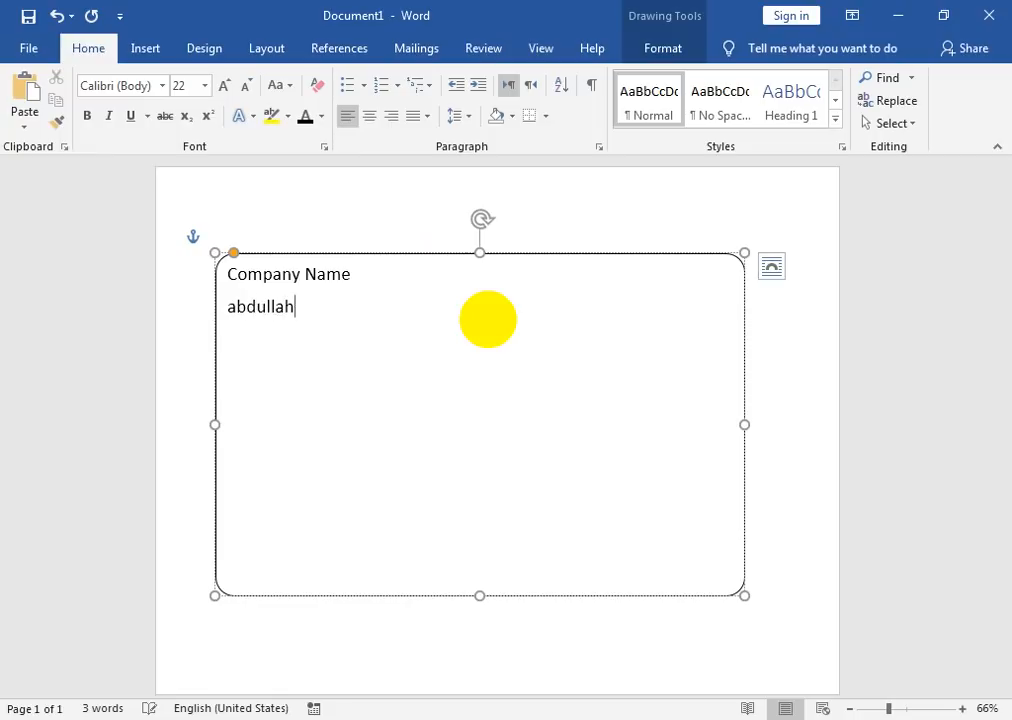
pyautogui.write(' street,')
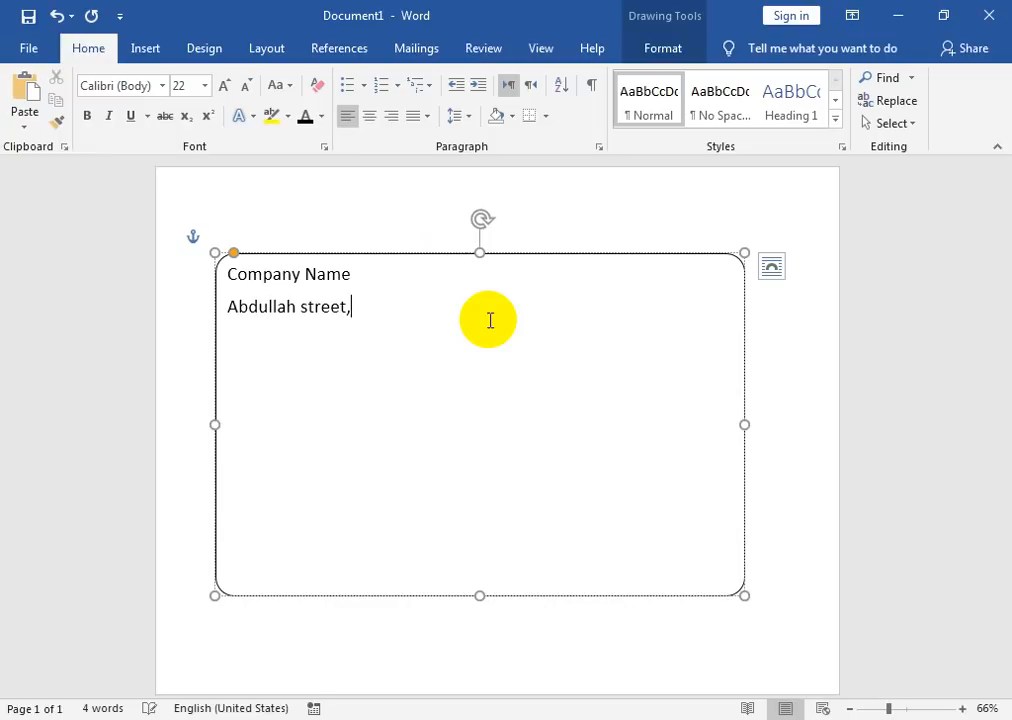
pyautogui.press('BackSpace')
pyautogui.press('BackSpace')
pyautogui.press('BackSpace')
pyautogui.press('BackSpace')
pyautogui.press('BackSpace')
pyautogui.press('BackSpace')
pyautogui.press('BackSpace')
pyautogui.press('BackSpace')
pyautogui.press('BackSpace')
pyautogui.press('BackSpace')
pyautogui.press('BackSpace')
pyautogui.press('BackSpace')
pyautogui.press('BackSpace')
pyautogui.press('BackSpace')
pyautogui.press('BackSpace')
pyautogui.press('BackSpace')
pyautogui.write('addr')
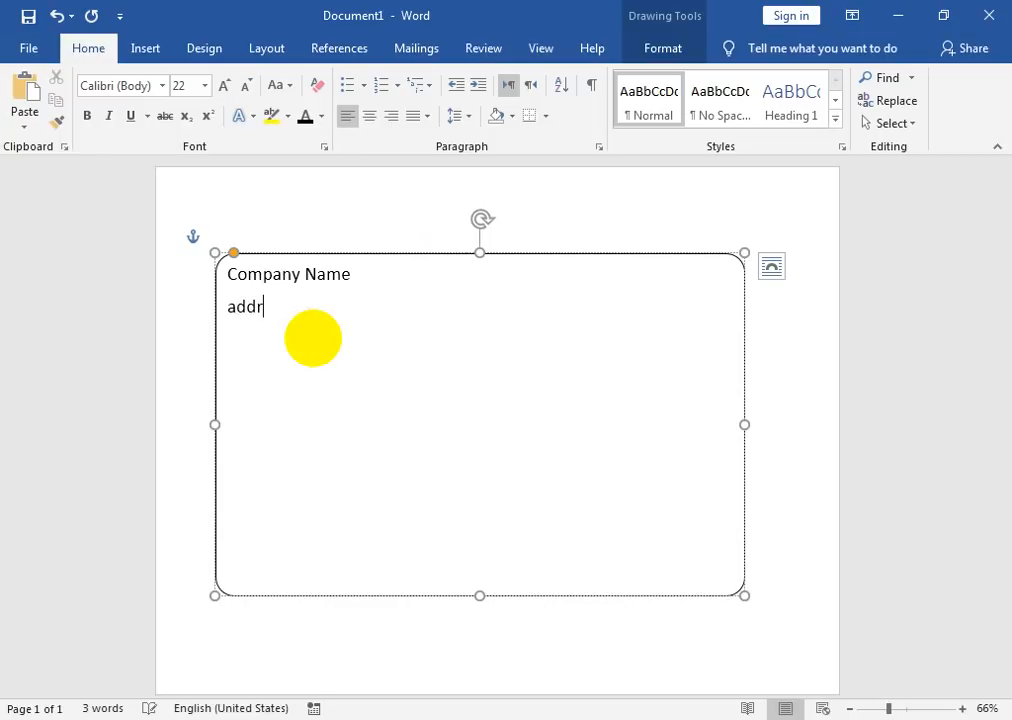
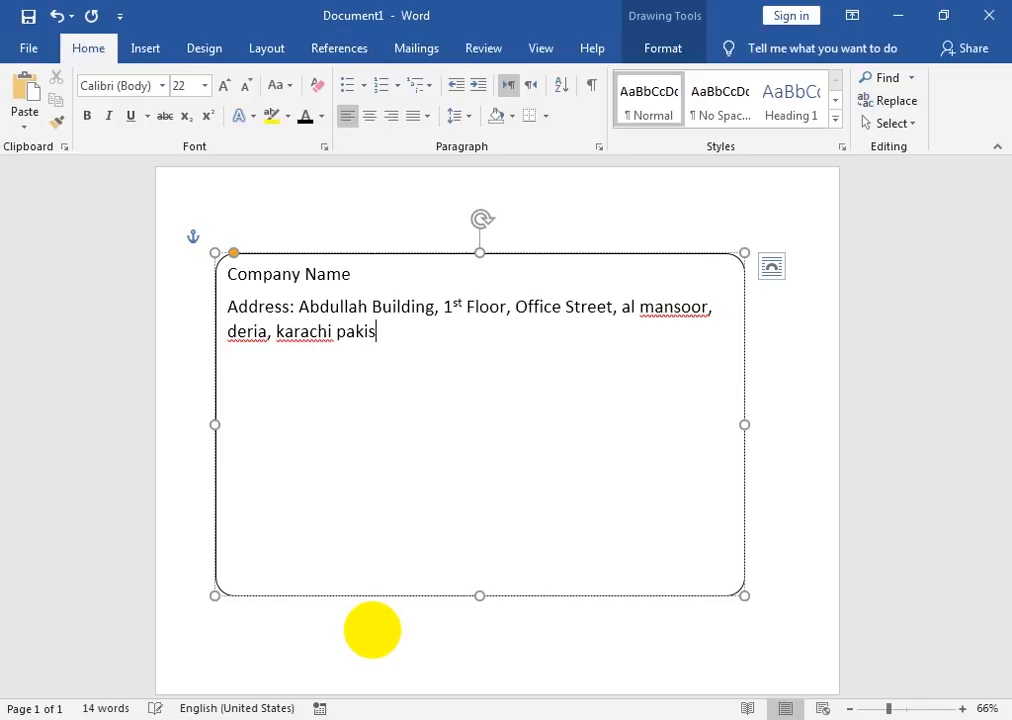
# Step: Correct the misspelled locality, city and country names in the address using spelling suggestions
pyautogui.rightClick(311, 333)
pyautogui.click(255, 381)
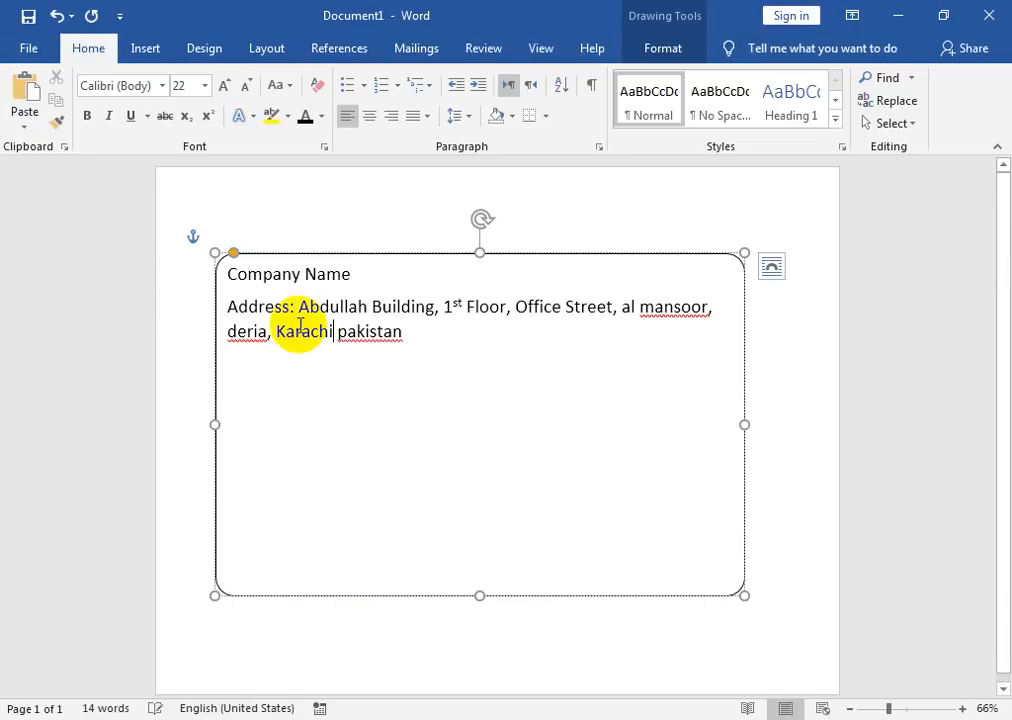
pyautogui.rightClick(247, 336)
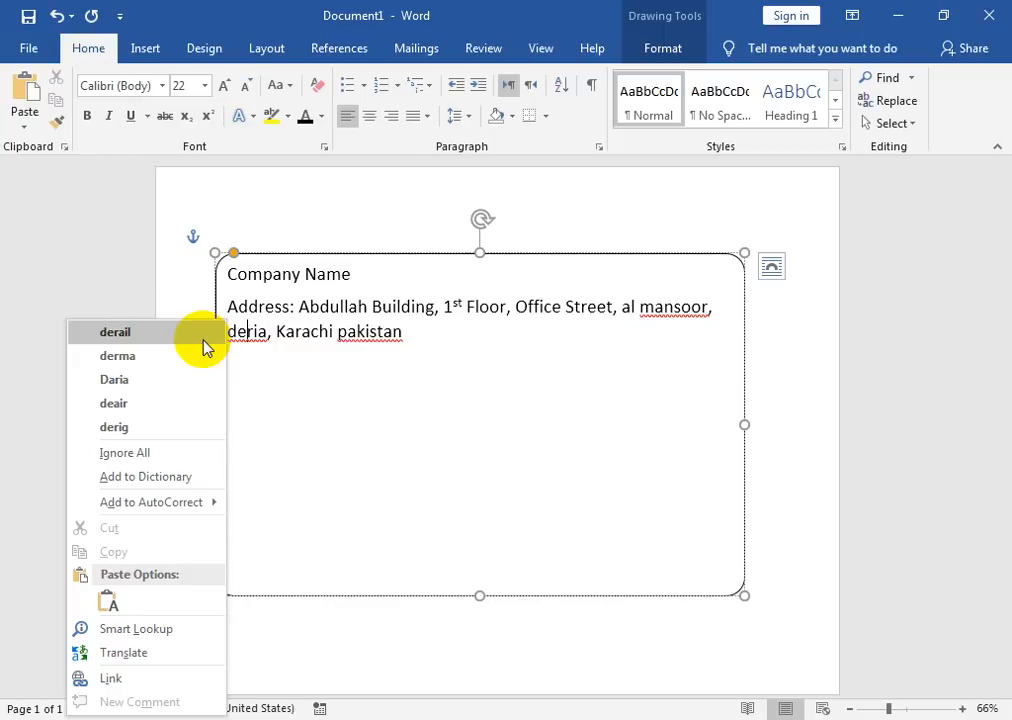
pyautogui.click(200, 380)
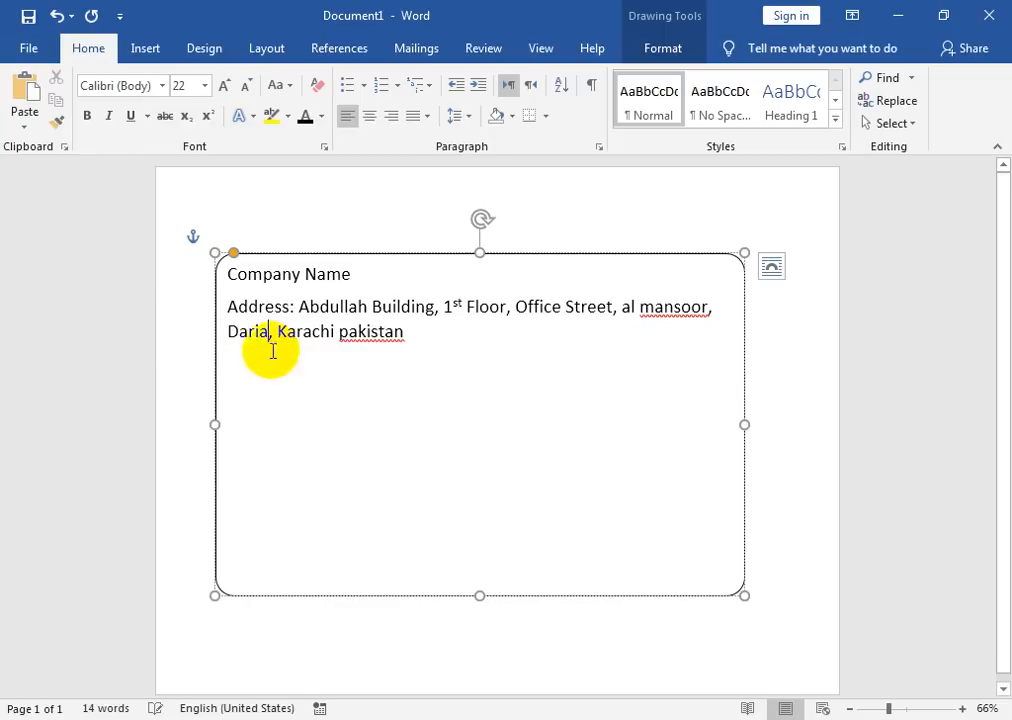
pyautogui.rightClick(382, 333)
pyautogui.click(300, 28)
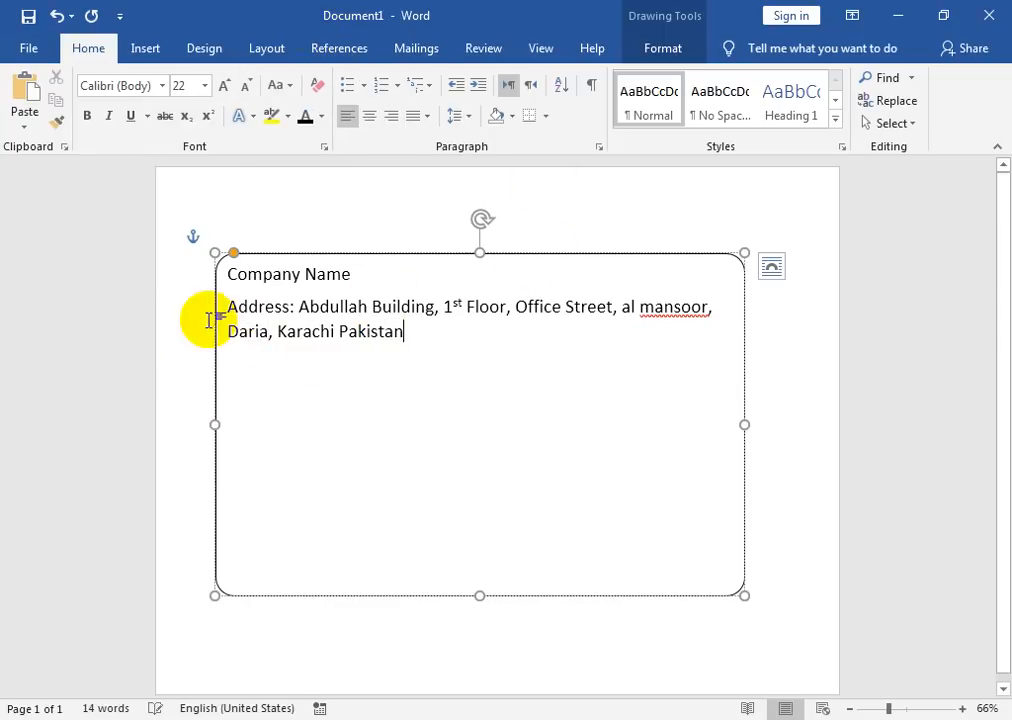
# Step: Shrink the address line to 16 pt, leaving it unbolded
pyautogui.moveTo(226, 308); pyautogui.dragTo(413, 339)
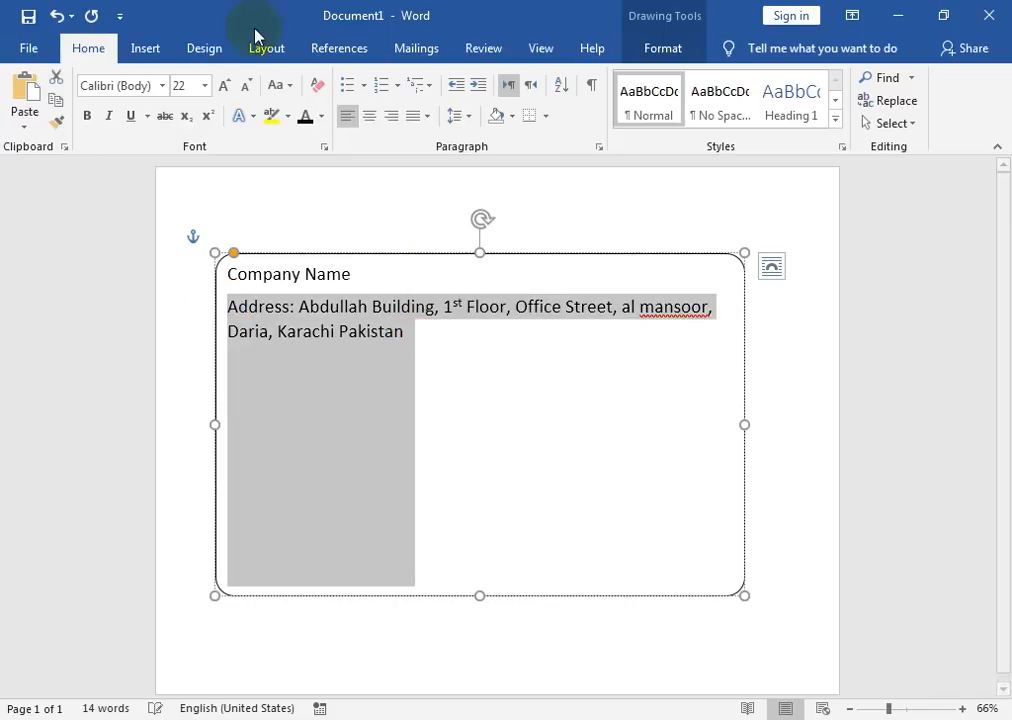
pyautogui.click(247, 86)
pyautogui.click(247, 86)
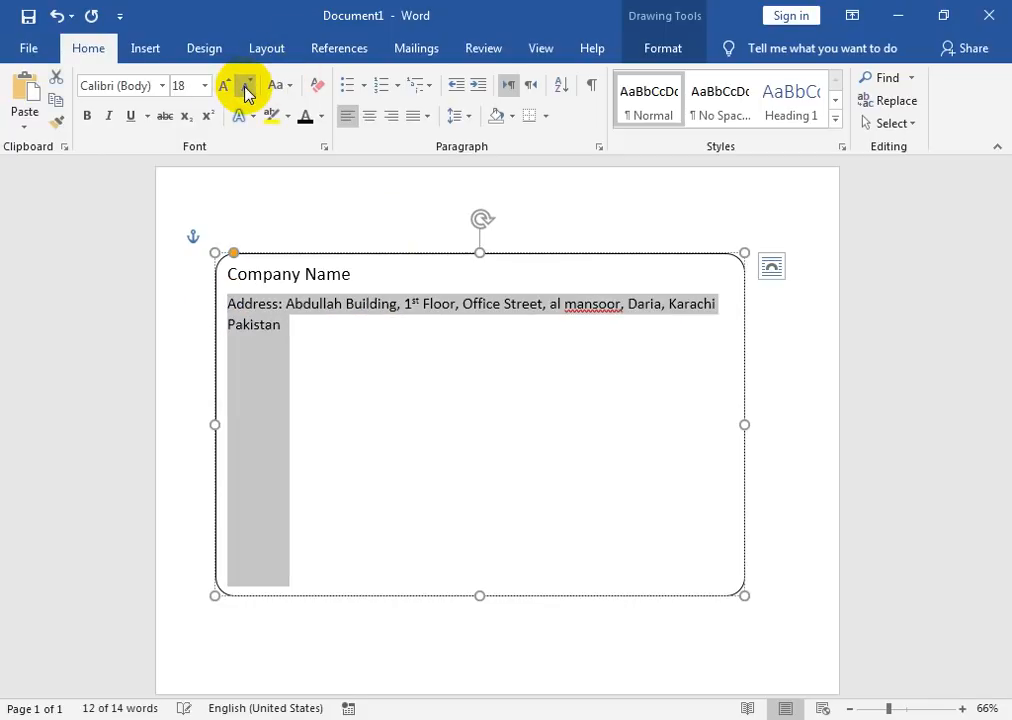
pyautogui.click(247, 86)
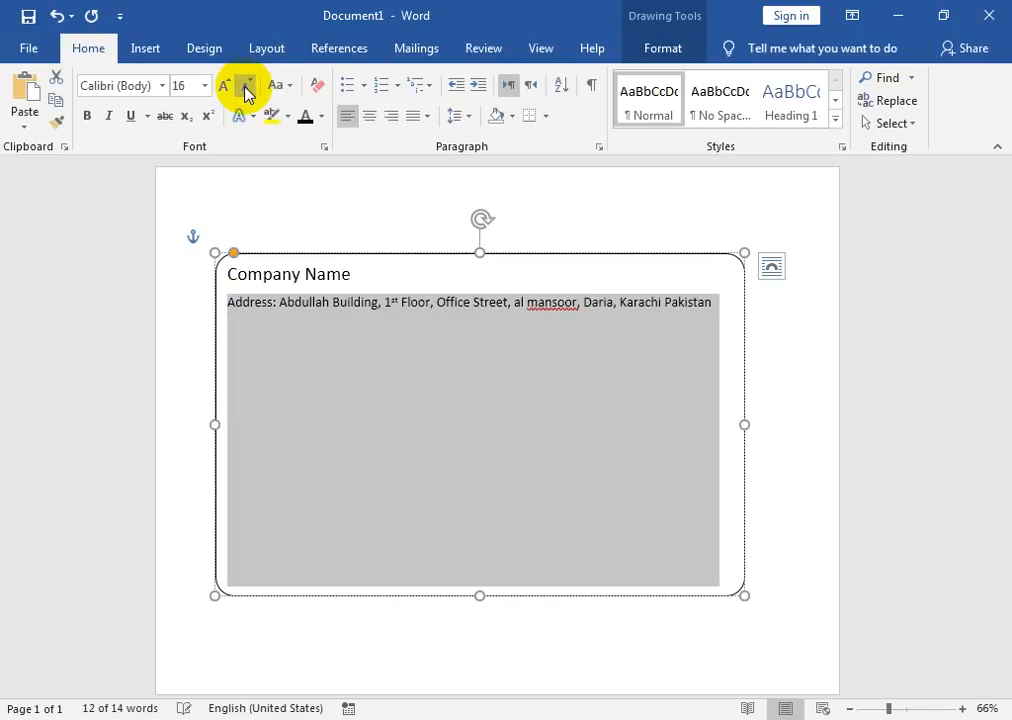
pyautogui.click(87, 118)
pyautogui.click(330, 318)
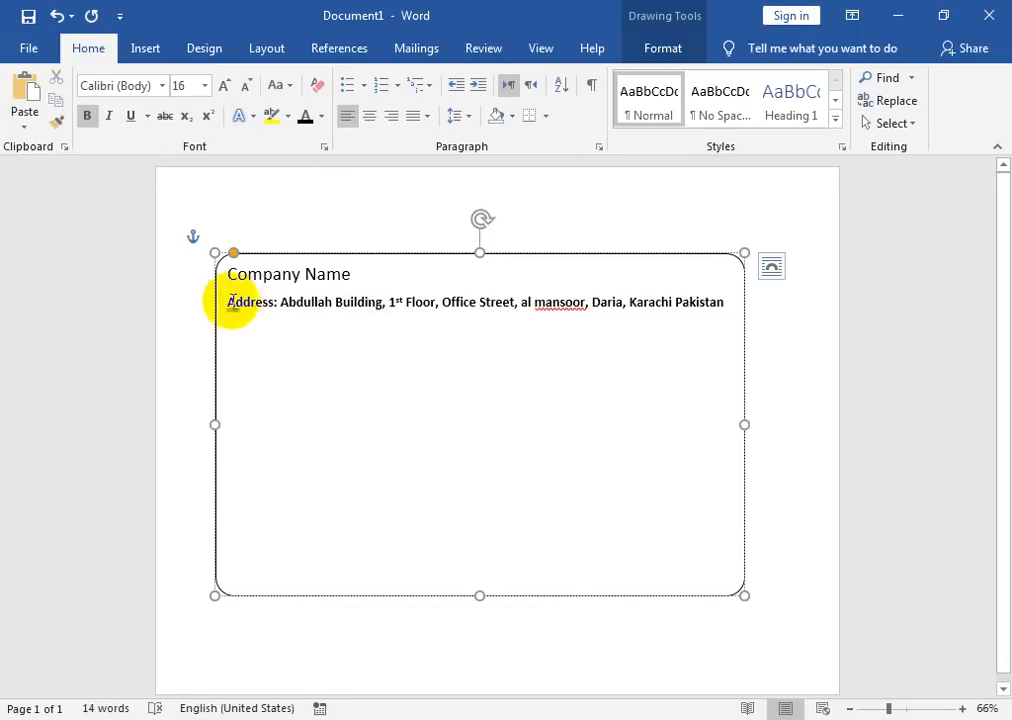
pyautogui.moveTo(228, 301); pyautogui.dragTo(797, 328)
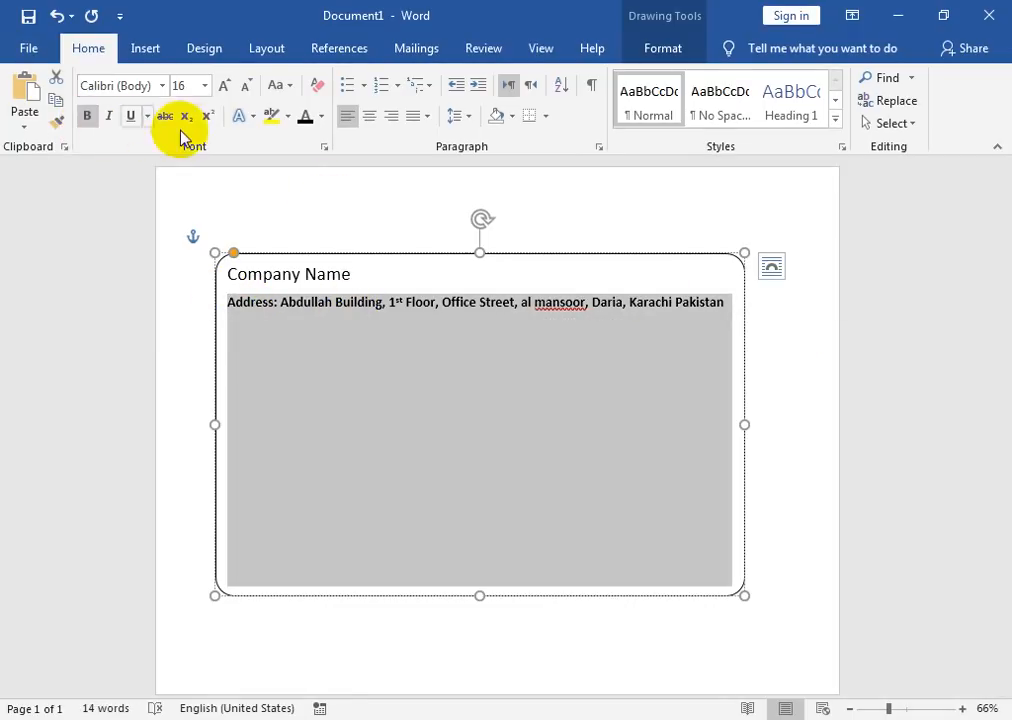
pyautogui.click(87, 115)
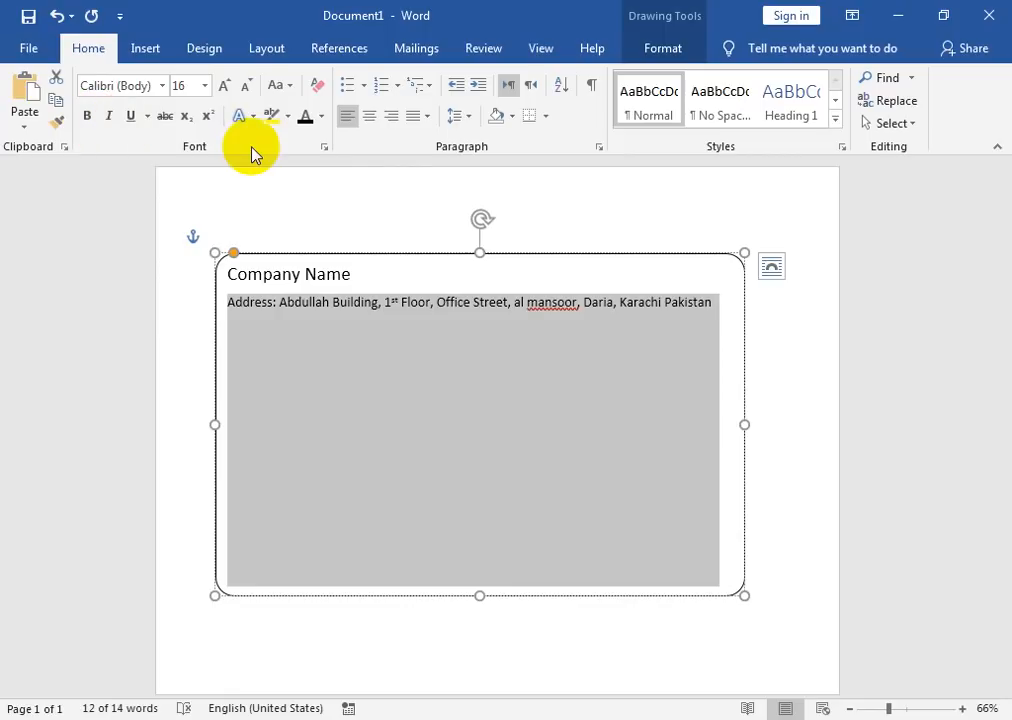
# Step: Apply No Spacing and a dark font colour to all text in the box
pyautogui.click(509, 280)
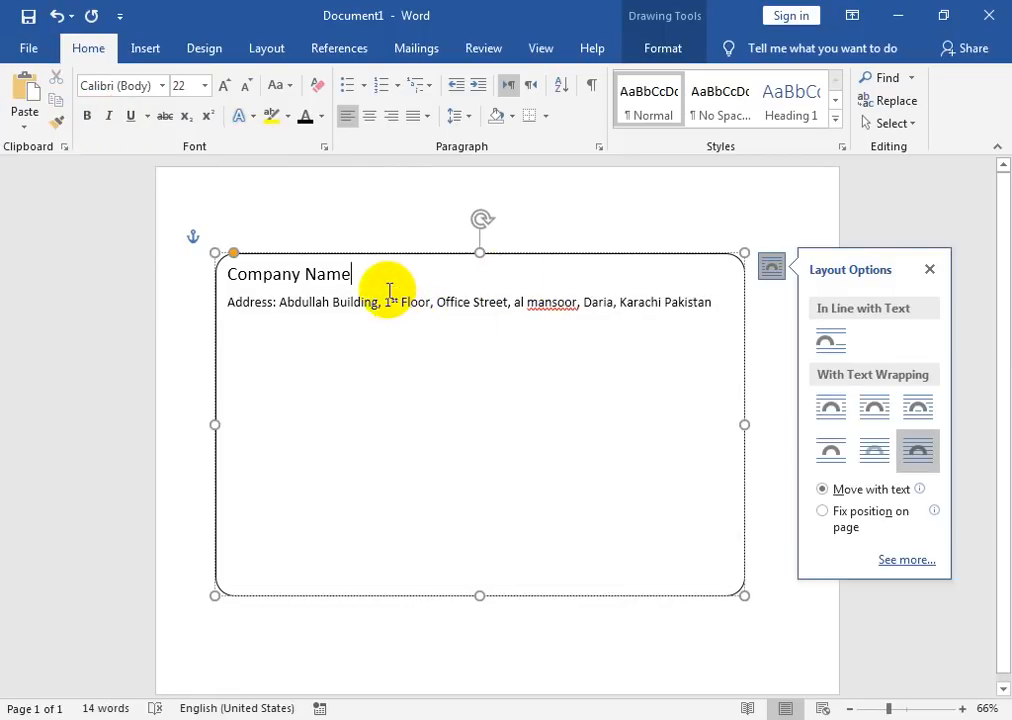
pyautogui.moveTo(371, 274); pyautogui.dragTo(55, 279)
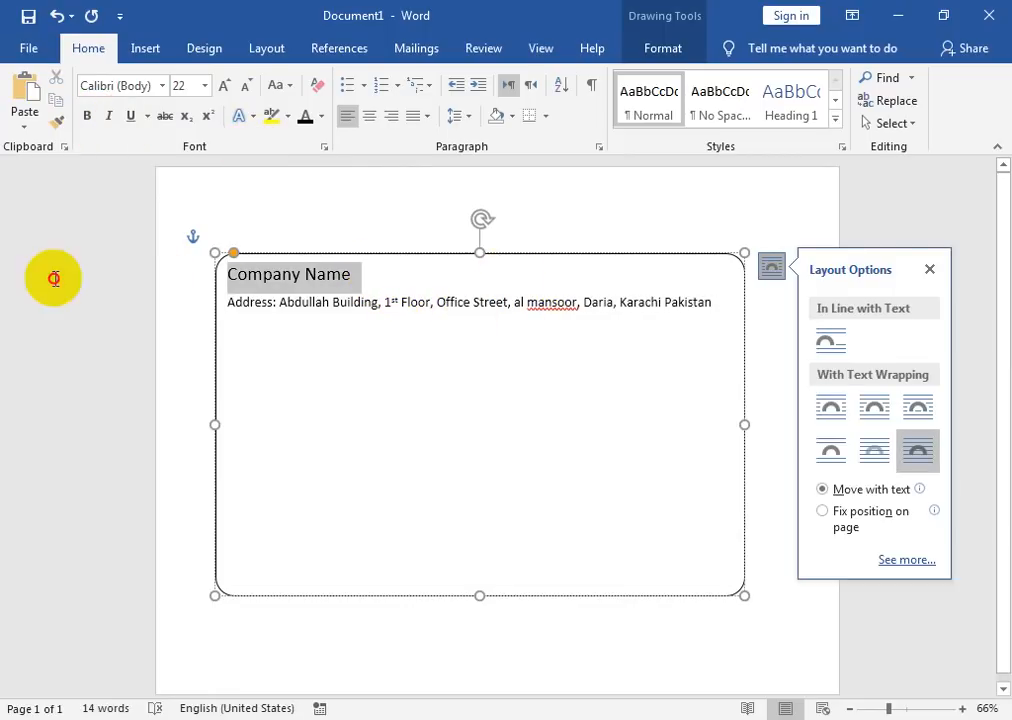
pyautogui.click(221, 87)
pyautogui.click(221, 87)
pyautogui.click(279, 309)
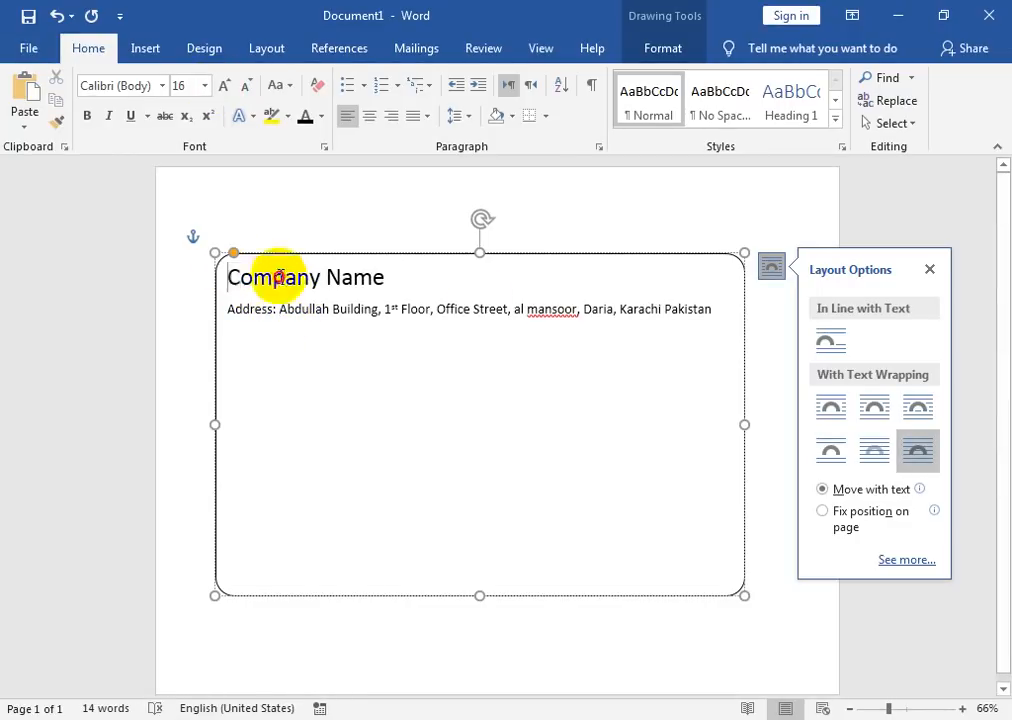
pyautogui.moveTo(260, 276); pyautogui.dragTo(727, 319)
pyautogui.click(712, 112)
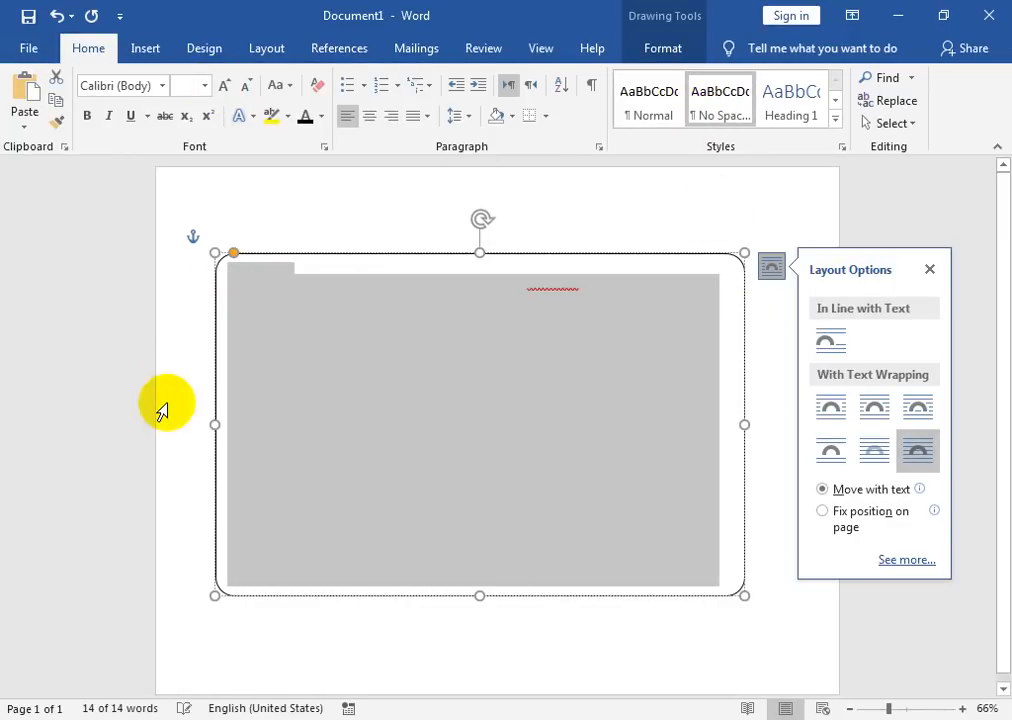
pyautogui.click(305, 118)
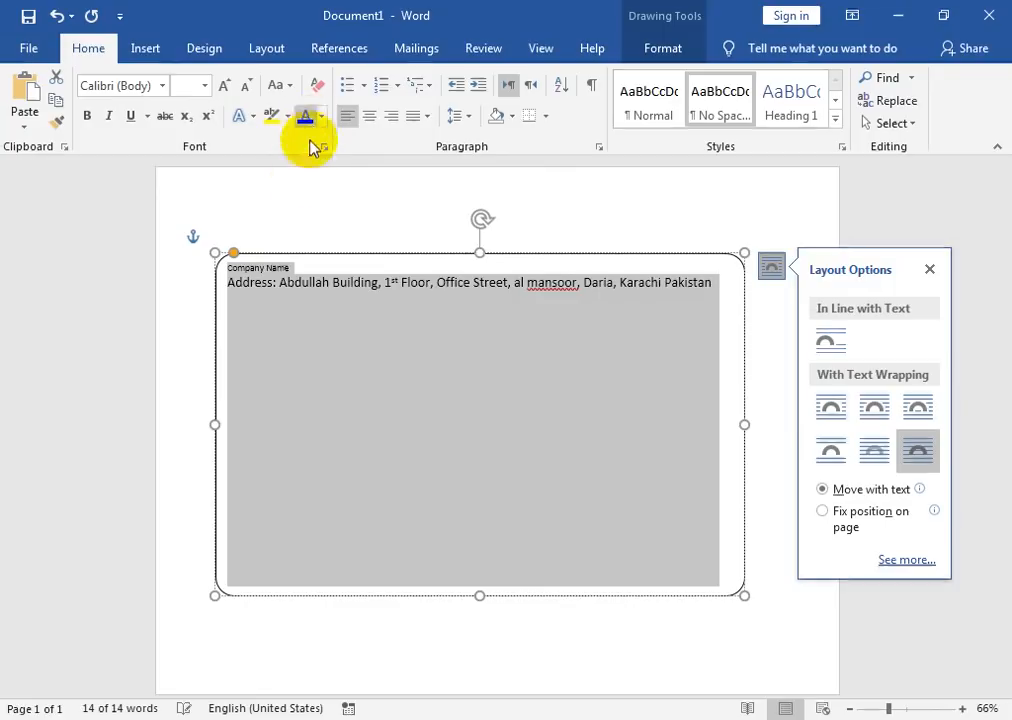
pyautogui.click(308, 323)
# Step: Enlarge the Company Name heading to 36 pt
pyautogui.moveTo(302, 266); pyautogui.dragTo(227, 264)
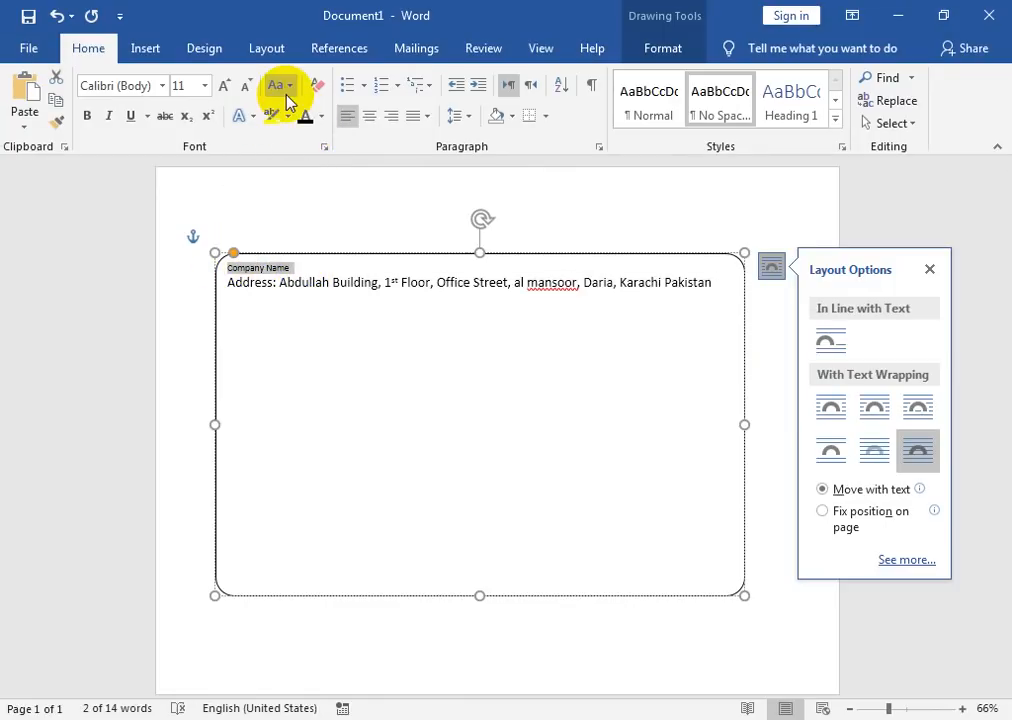
pyautogui.click(226, 88)
pyautogui.click(226, 88)
pyautogui.click(226, 88)
pyautogui.click(226, 88)
pyautogui.click(226, 88)
pyautogui.click(228, 90)
pyautogui.click(228, 90)
pyautogui.click(230, 93)
pyautogui.click(228, 90)
pyautogui.click(228, 90)
pyautogui.click(228, 90)
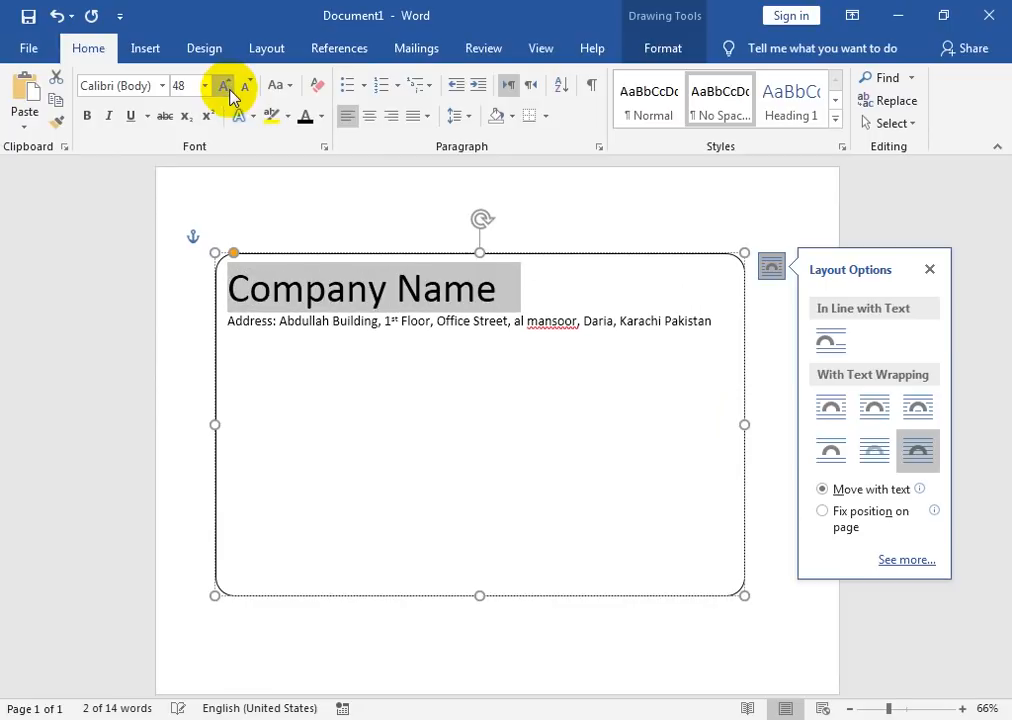
pyautogui.click(243, 86)
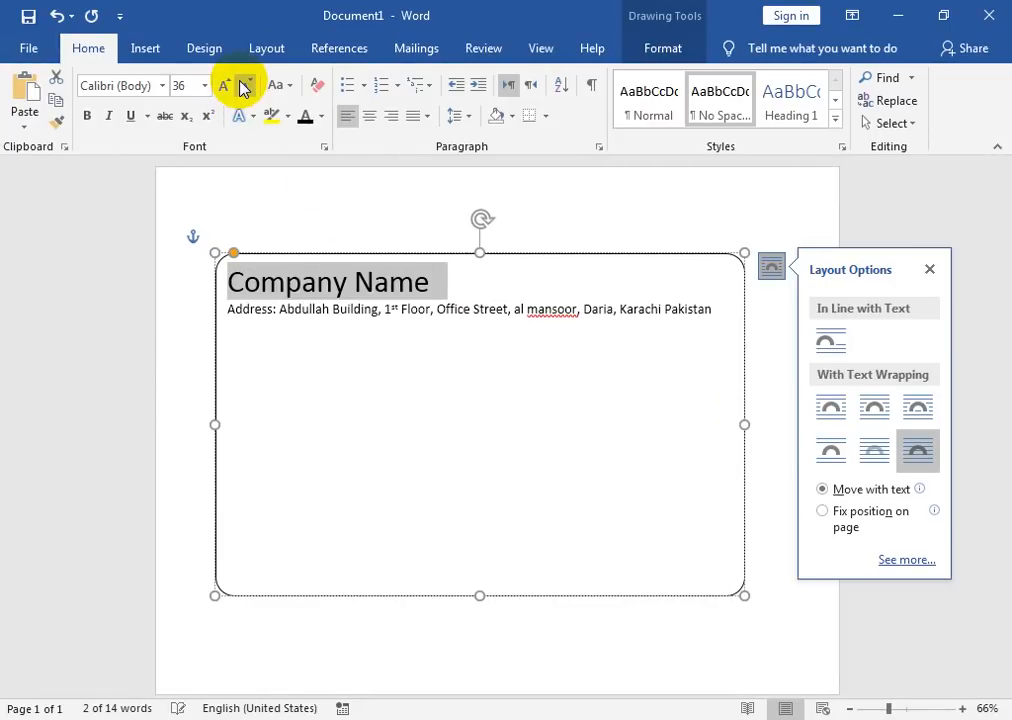
pyautogui.click(708, 310)
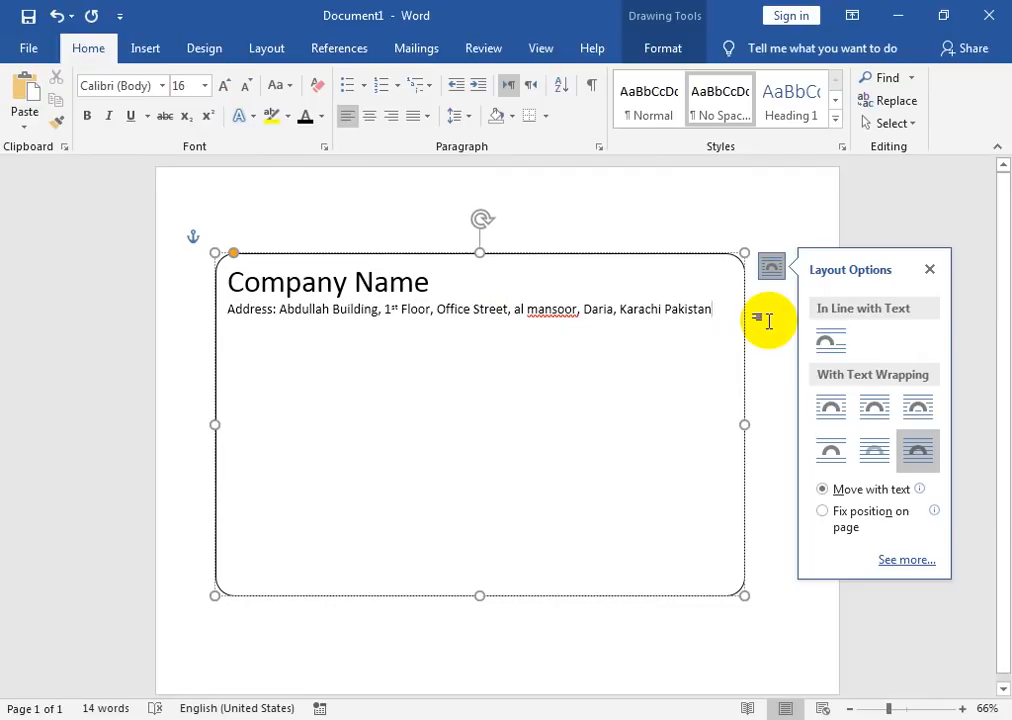
# Step: Add a line beneath the address with the Tel, Mob and Email contact details
pyautogui.press('Return')
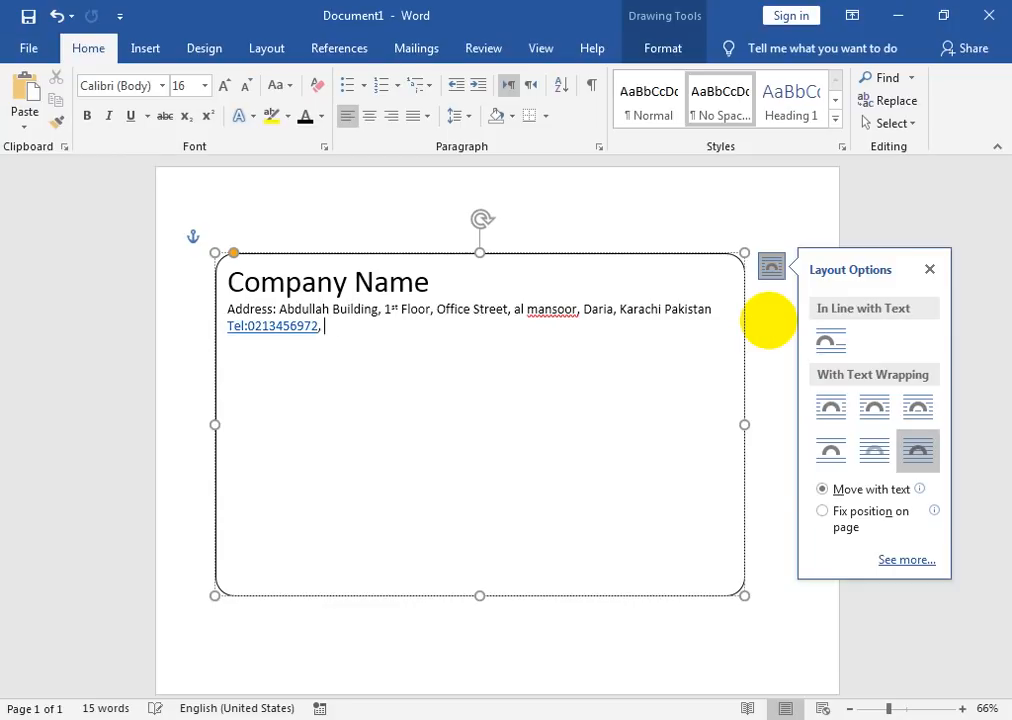
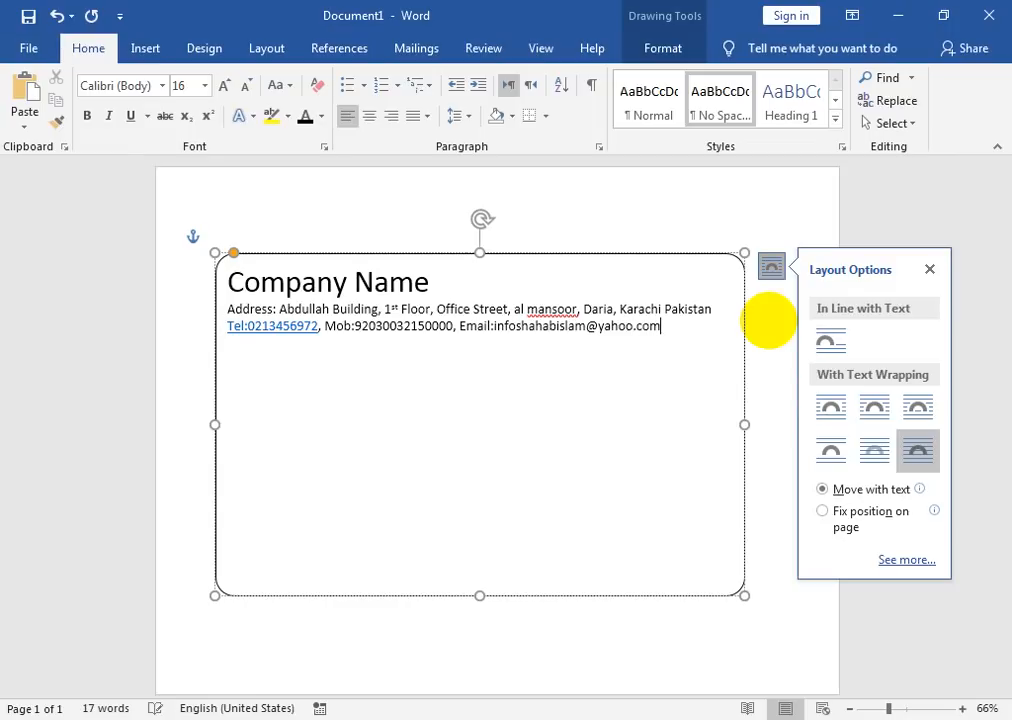
pyautogui.press('Return')
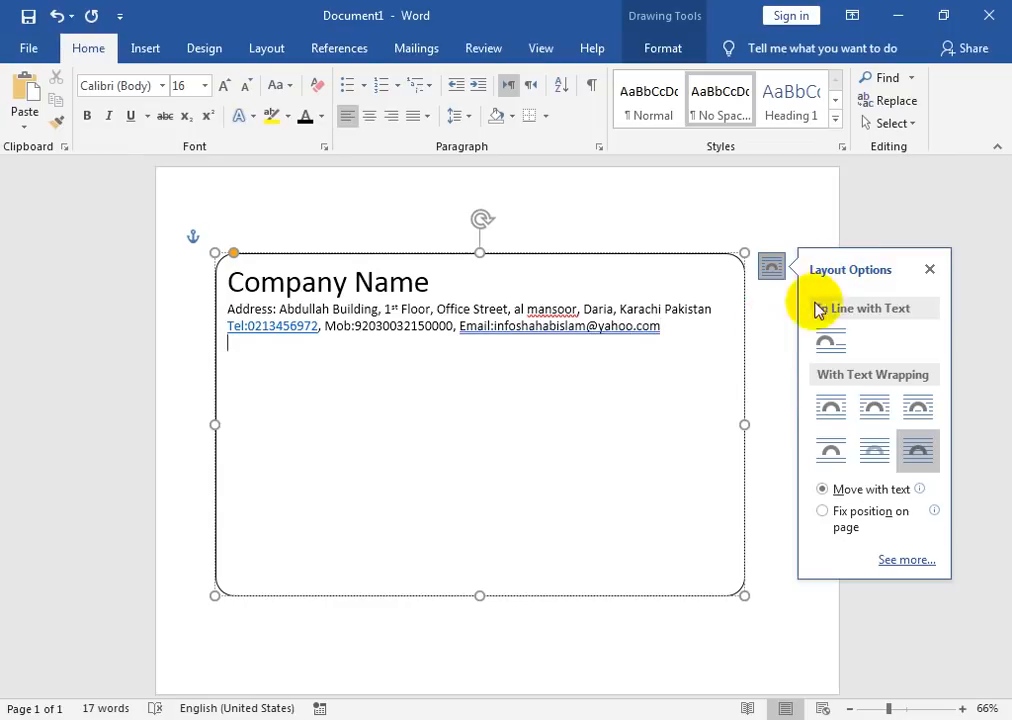
# Step: Insert a space after 'Email:' and make the e-mail address on the contact line plain text
pyautogui.click(494, 326)
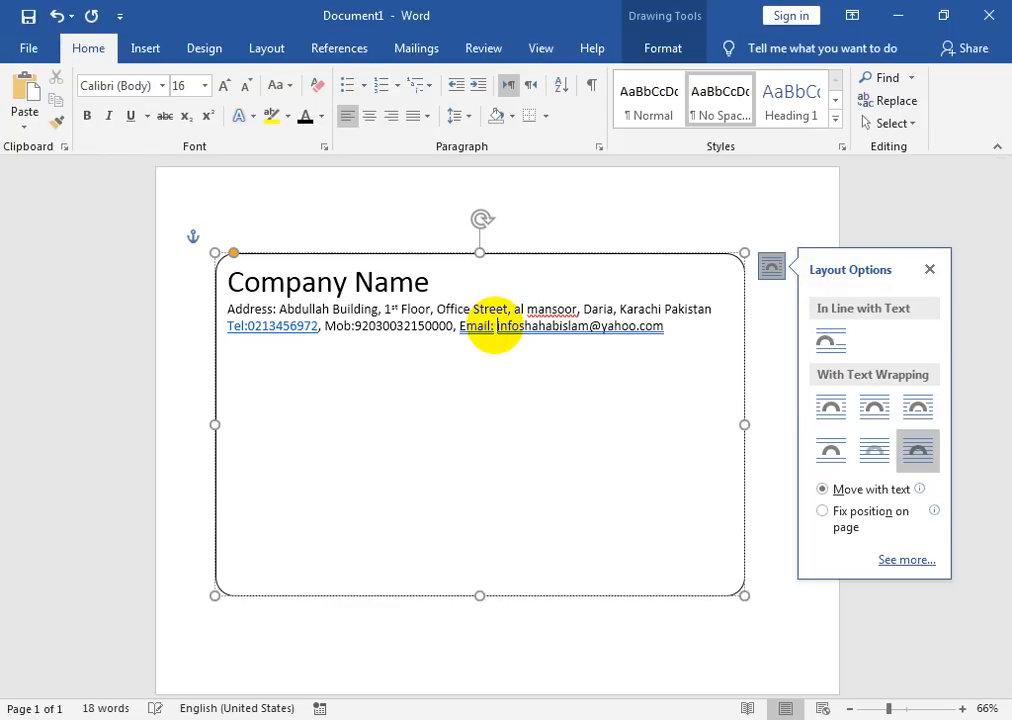
pyautogui.rightClick(562, 338)
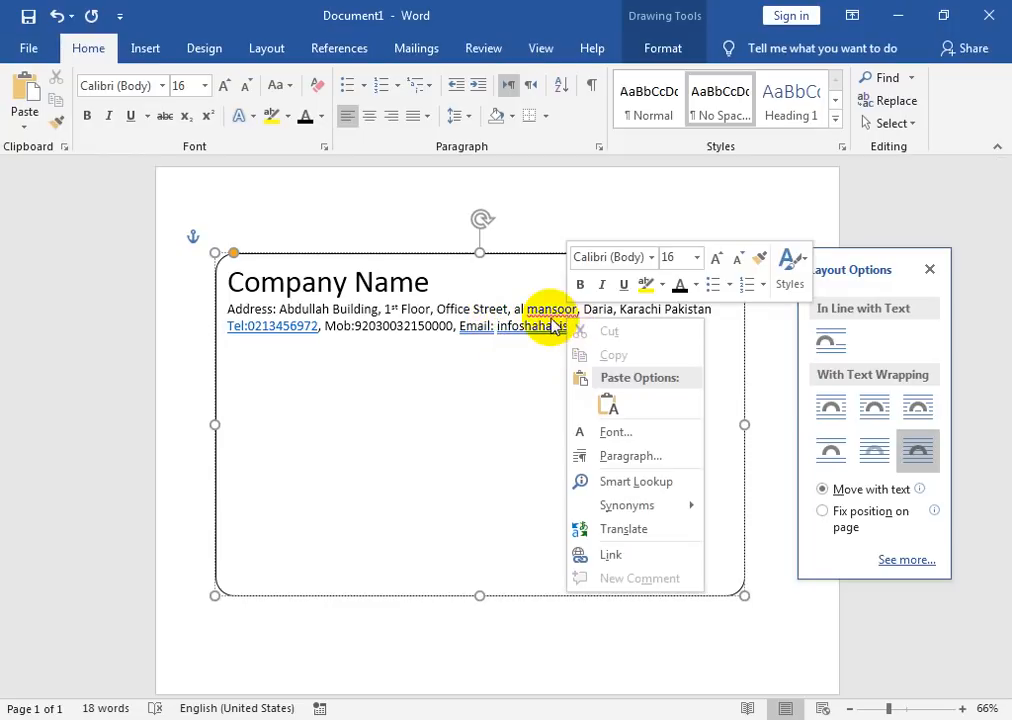
pyautogui.click(553, 336)
pyautogui.rightClick(549, 336)
pyautogui.click(515, 321)
pyautogui.click(517, 333)
pyautogui.moveTo(679, 336); pyautogui.dragTo(371, 326)
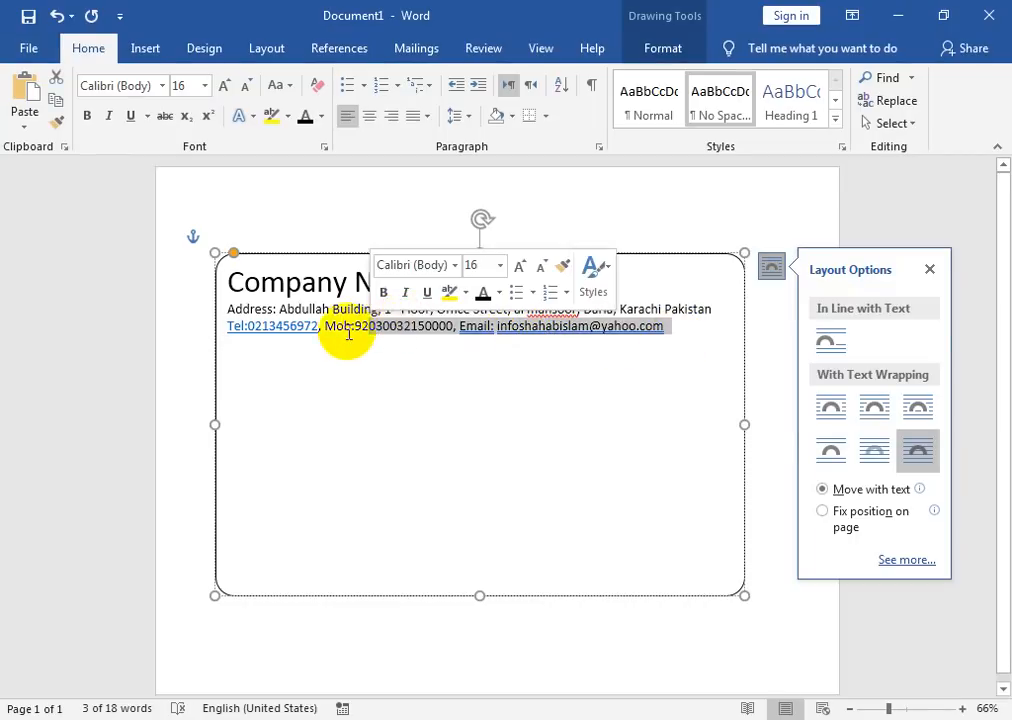
pyautogui.click(314, 338)
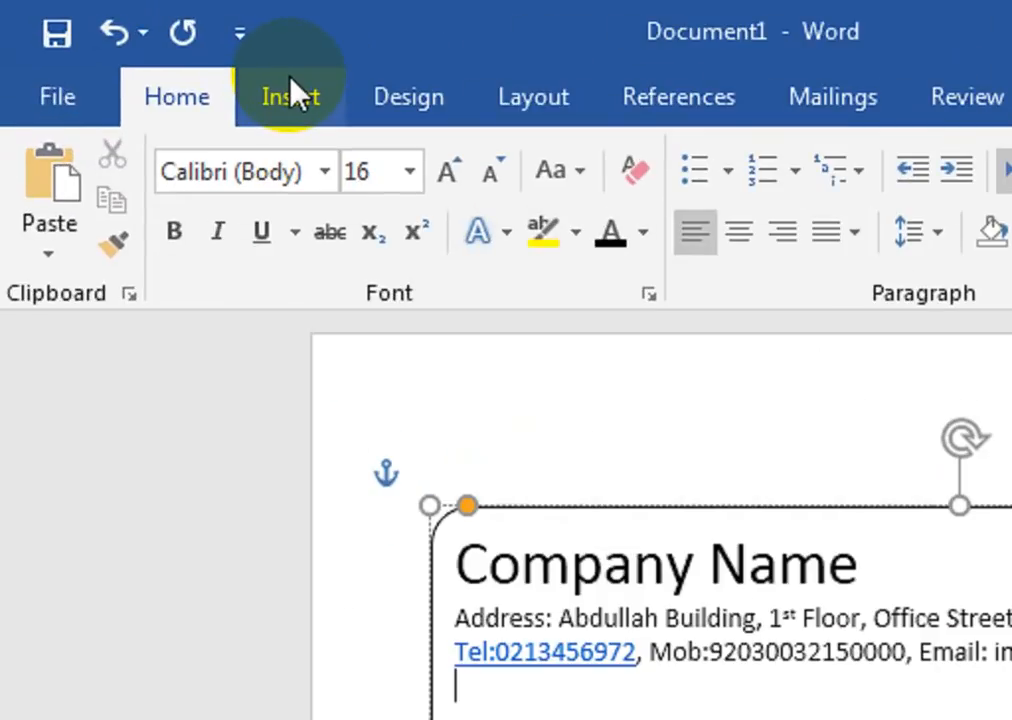
# Step: Draw a black 2¼ pt horizontal line beneath the contact details
pyautogui.click(145, 47)
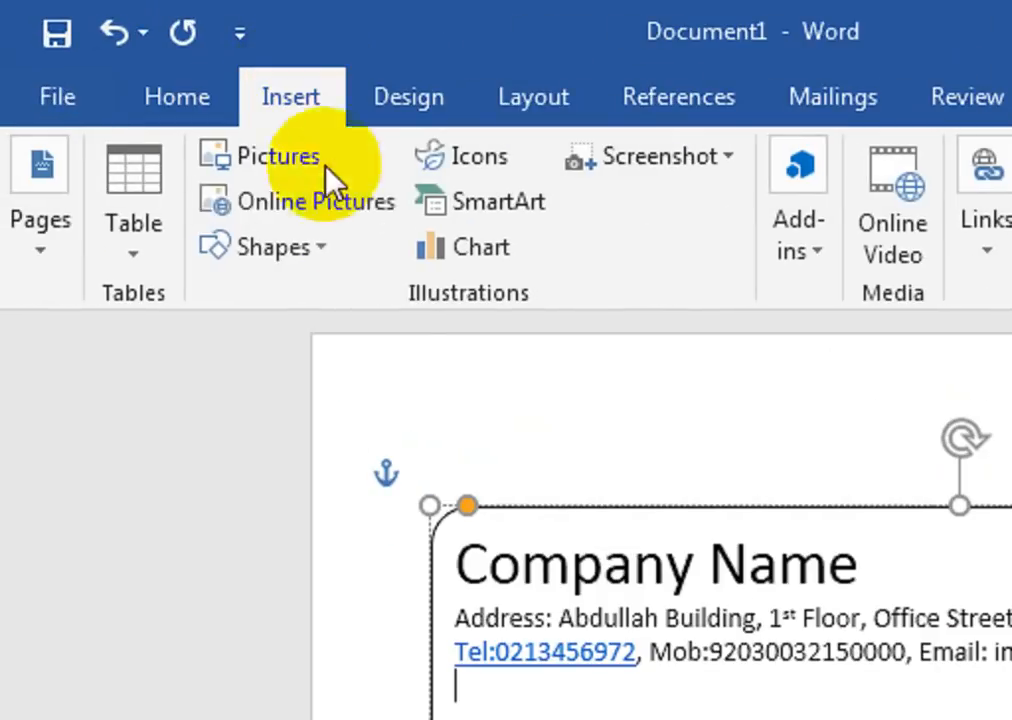
pyautogui.click(305, 250)
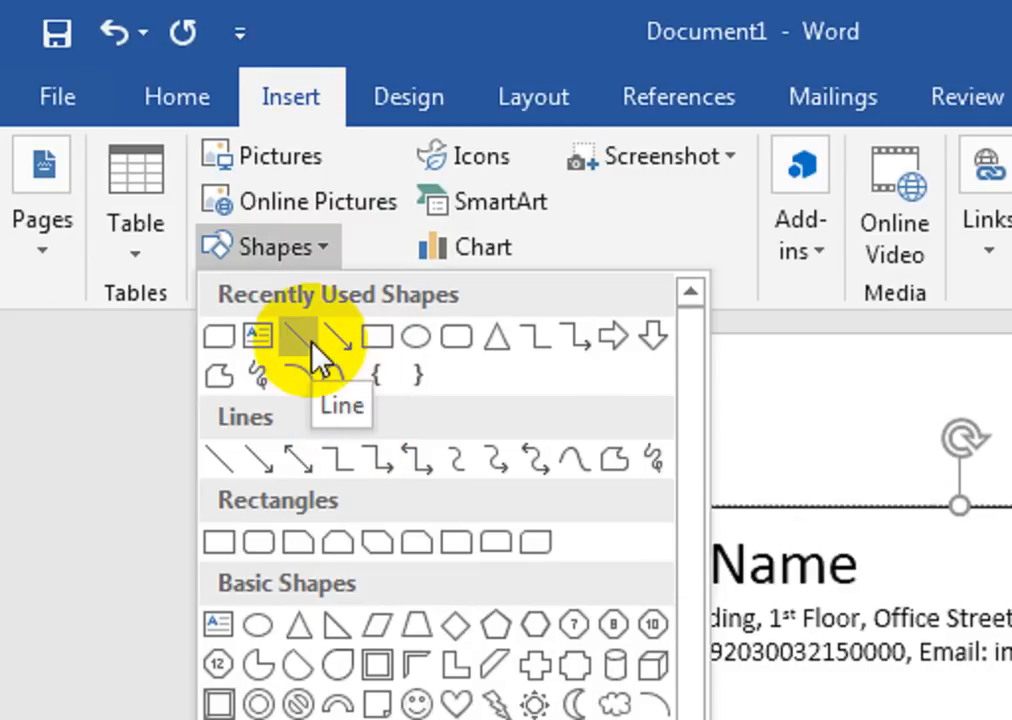
pyautogui.click(311, 342)
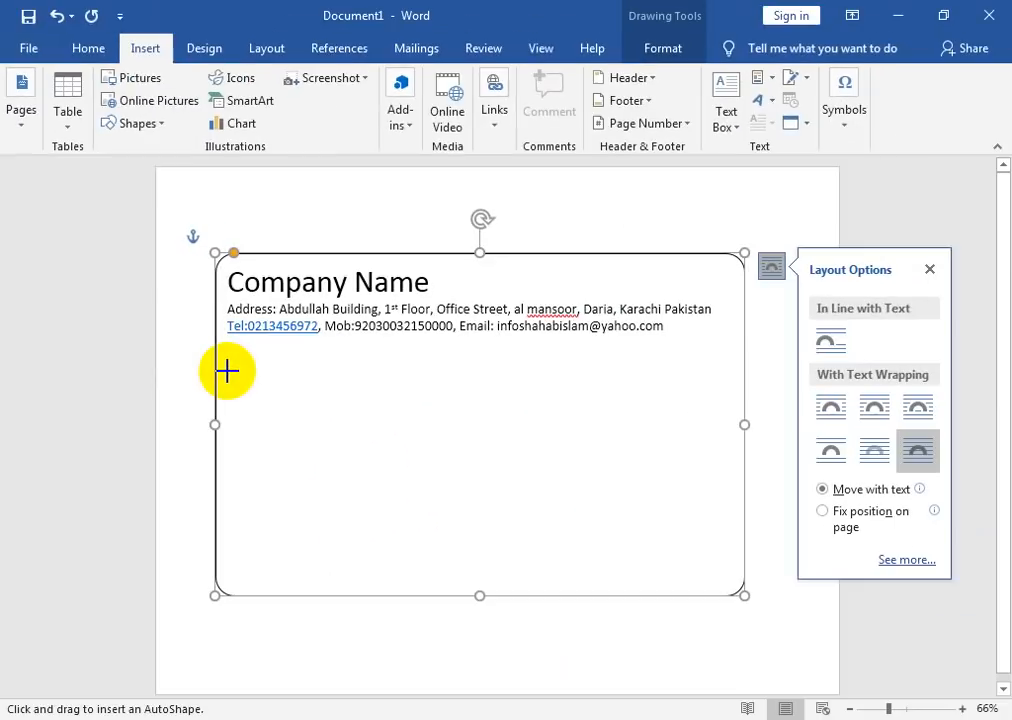
pyautogui.moveTo(437, 459); pyautogui.dragTo(909, 455)
pyautogui.moveTo(455, 336); pyautogui.dragTo(644, 340)
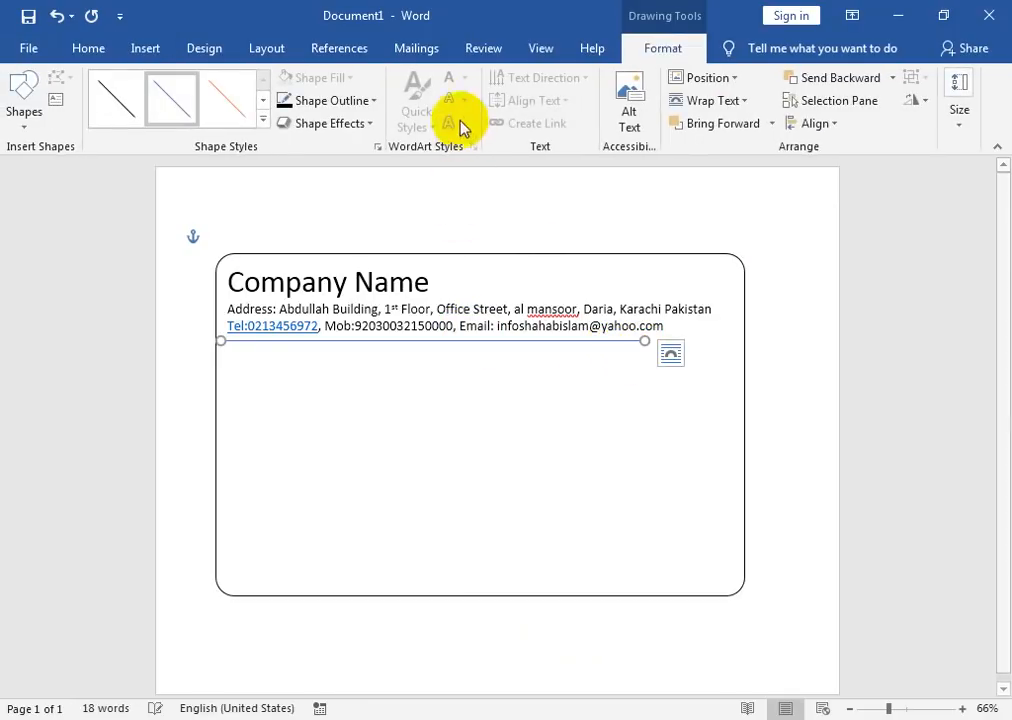
pyautogui.click(330, 100)
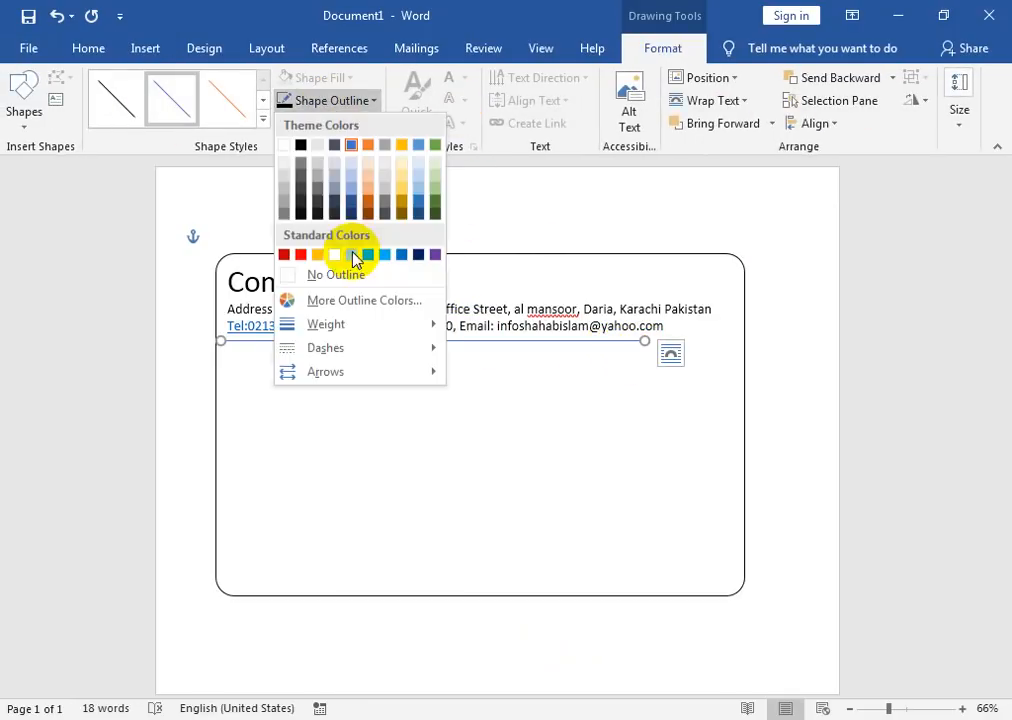
pyautogui.click(300, 145)
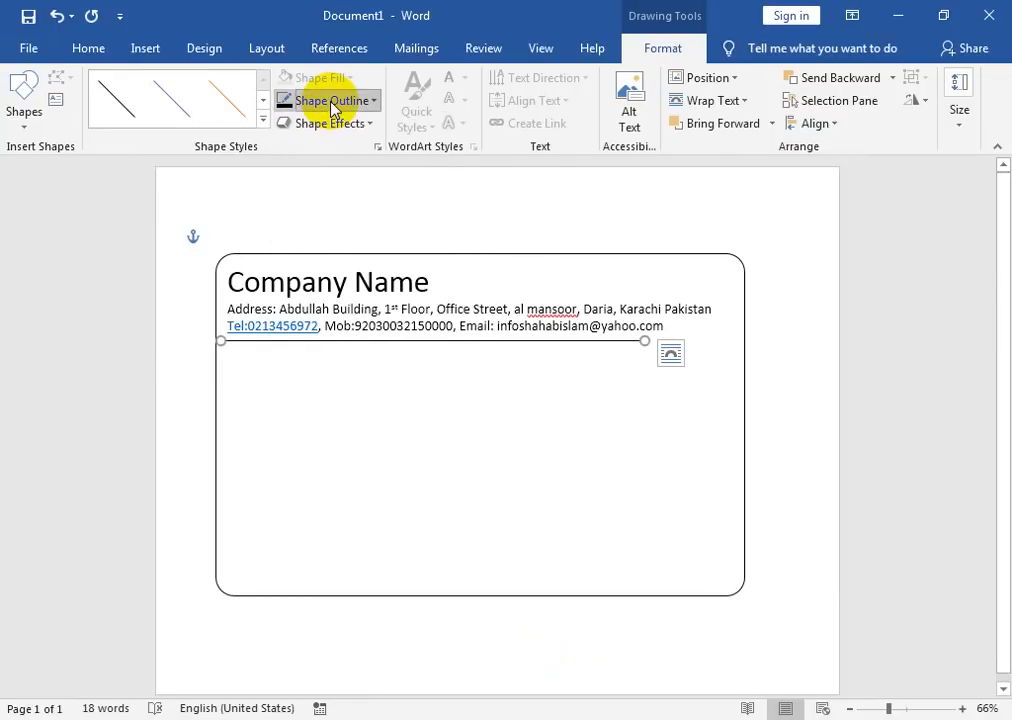
pyautogui.click(333, 104)
pyautogui.moveTo(434, 322)
pyautogui.click(530, 437)
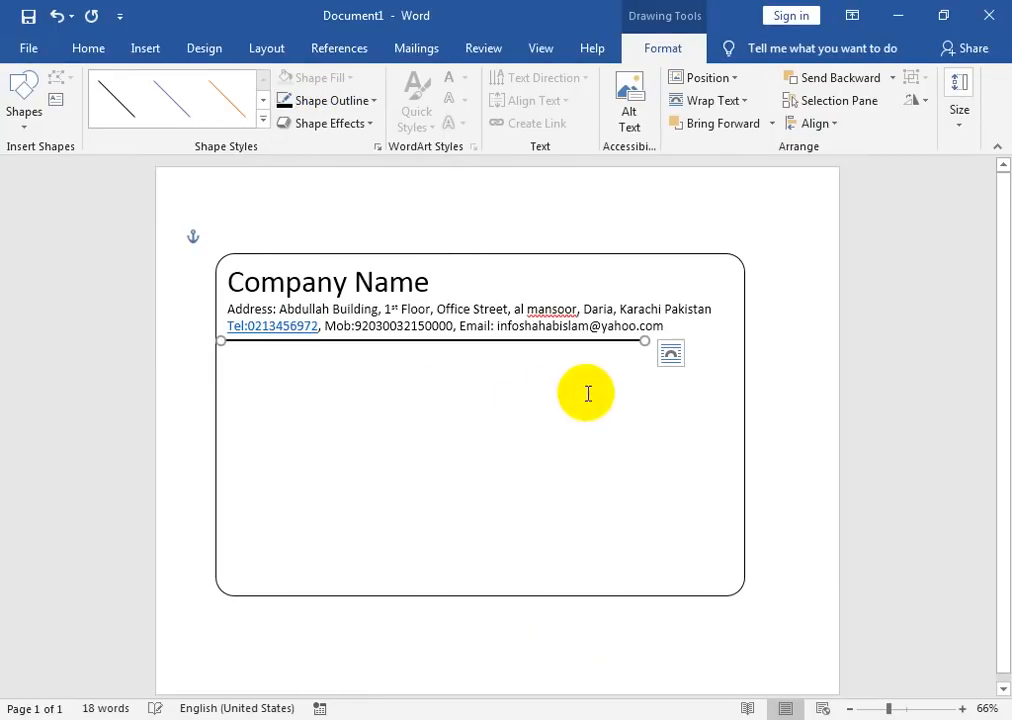
# Step: Stretch the rounded voucher box wider on both sides and taller at the bottom
pyautogui.click(702, 281)
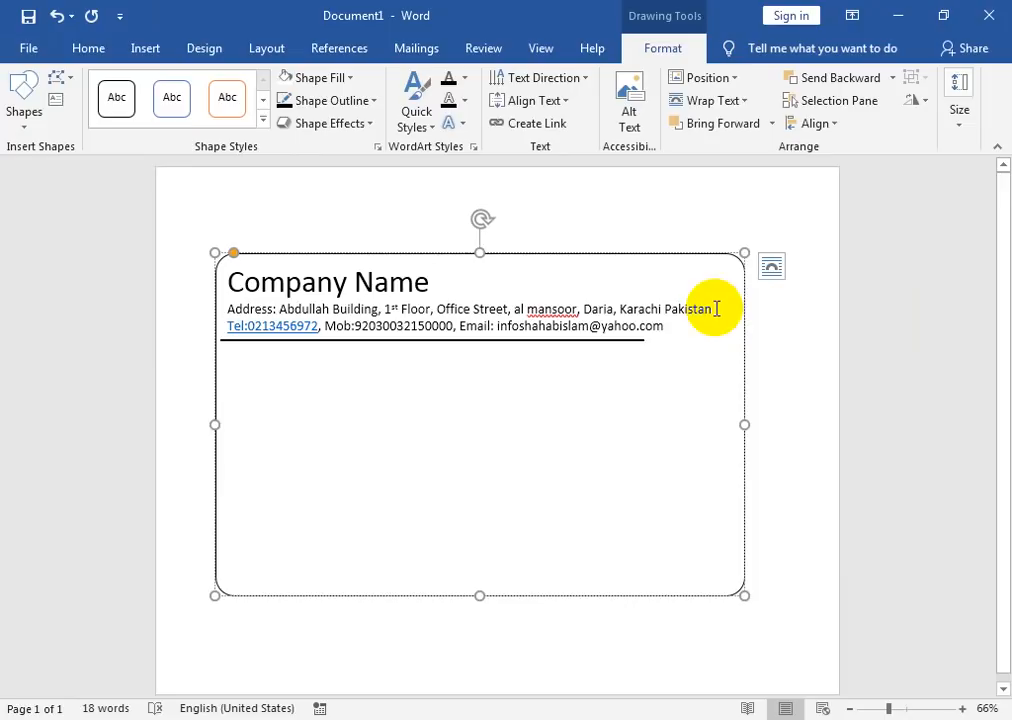
pyautogui.moveTo(744, 424); pyautogui.dragTo(799, 424)
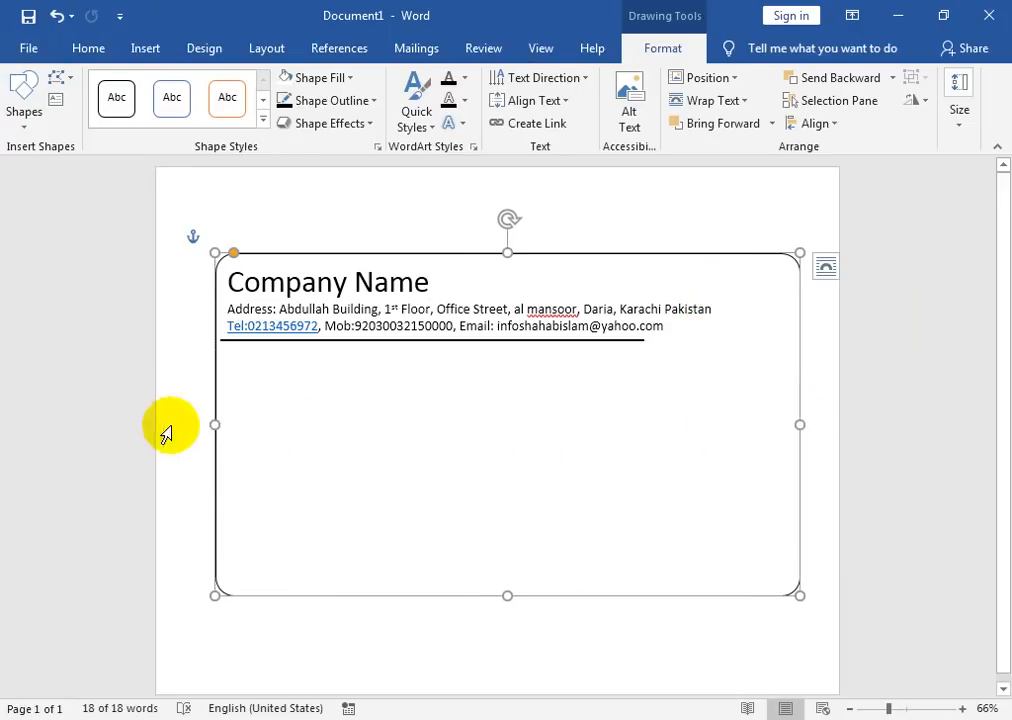
pyautogui.moveTo(214, 424); pyautogui.dragTo(199, 425)
pyautogui.moveTo(498, 598); pyautogui.dragTo(499, 622)
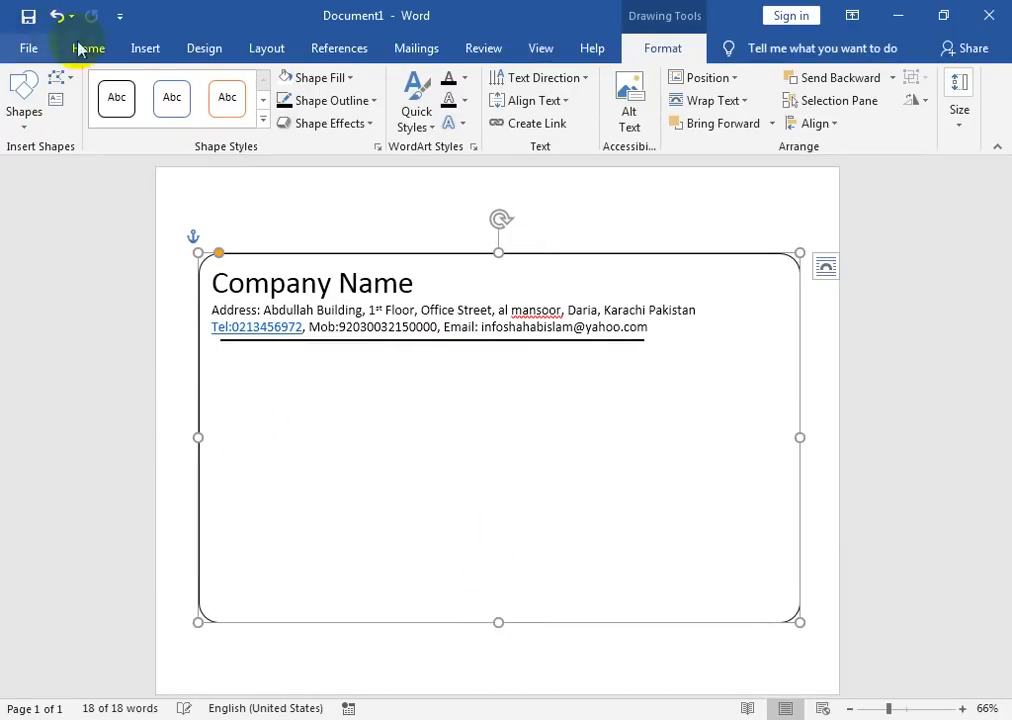
# Step: Draw a diamond at the voucher box's top-right corner and type LOGO inside it
pyautogui.click(146, 52)
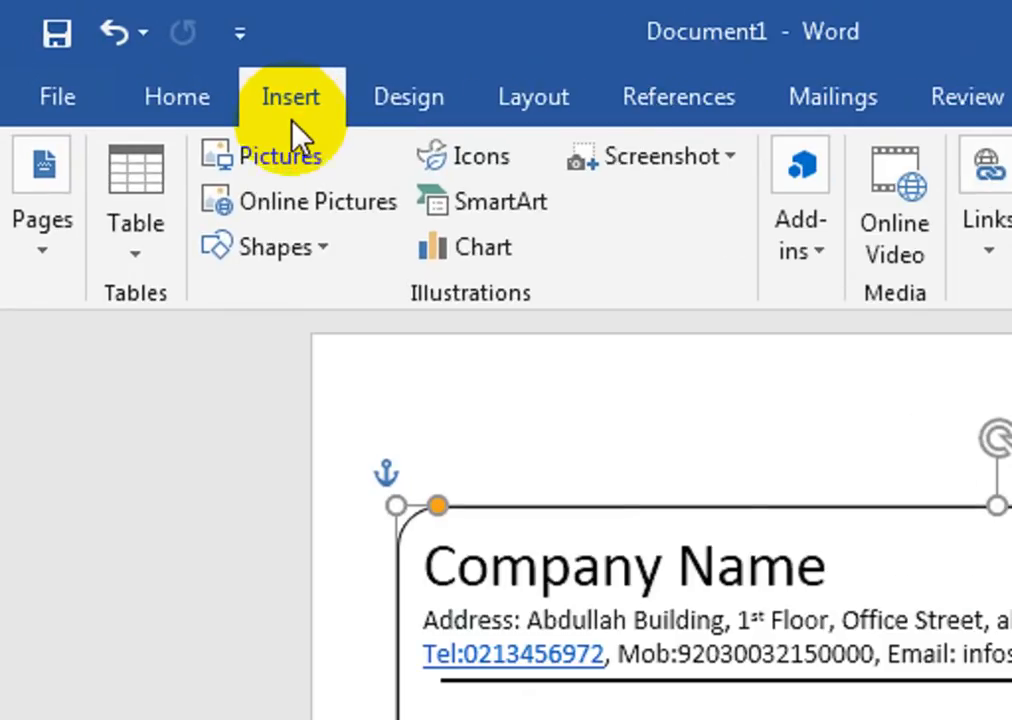
pyautogui.click(282, 250)
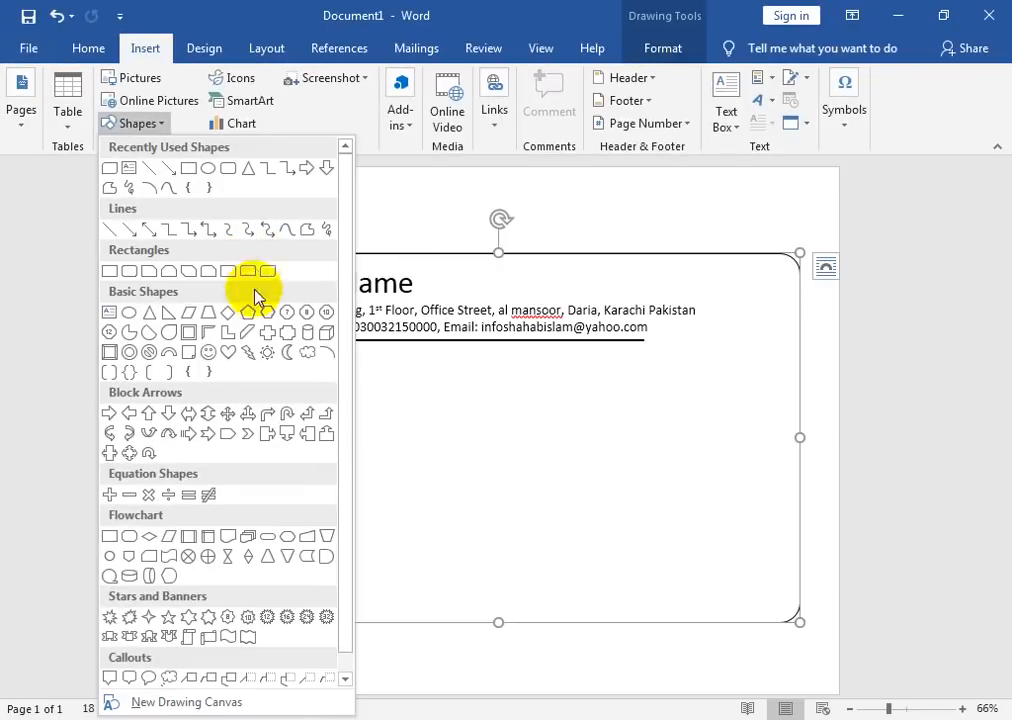
pyautogui.click(458, 628)
pyautogui.moveTo(701, 260); pyautogui.dragTo(806, 341)
pyautogui.rightClick(726, 301)
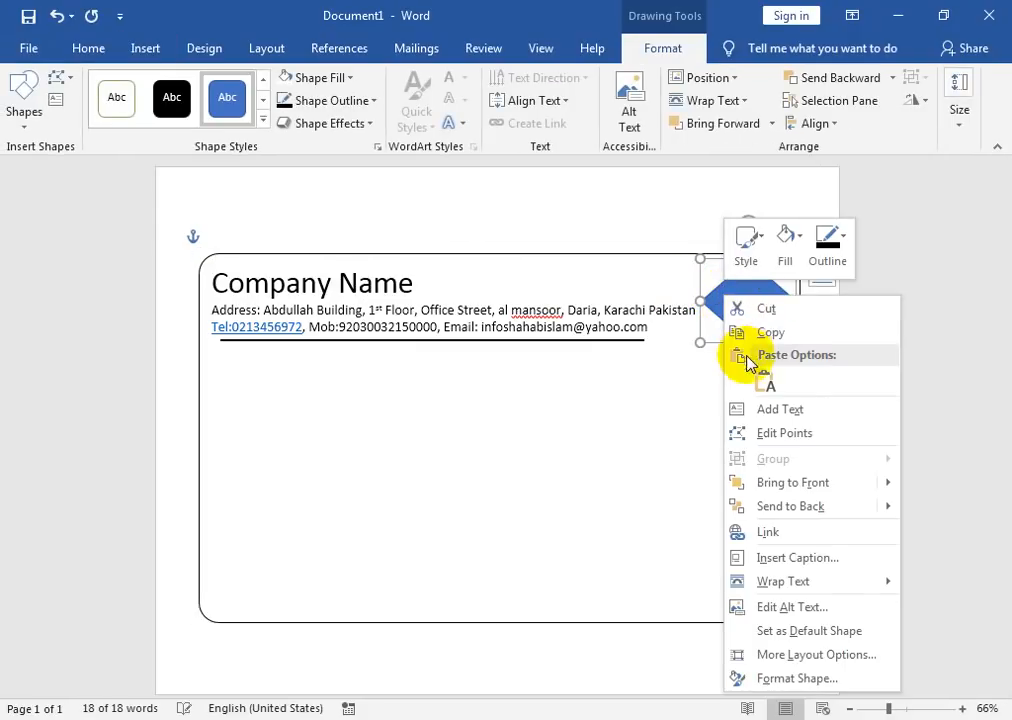
pyautogui.click(765, 409)
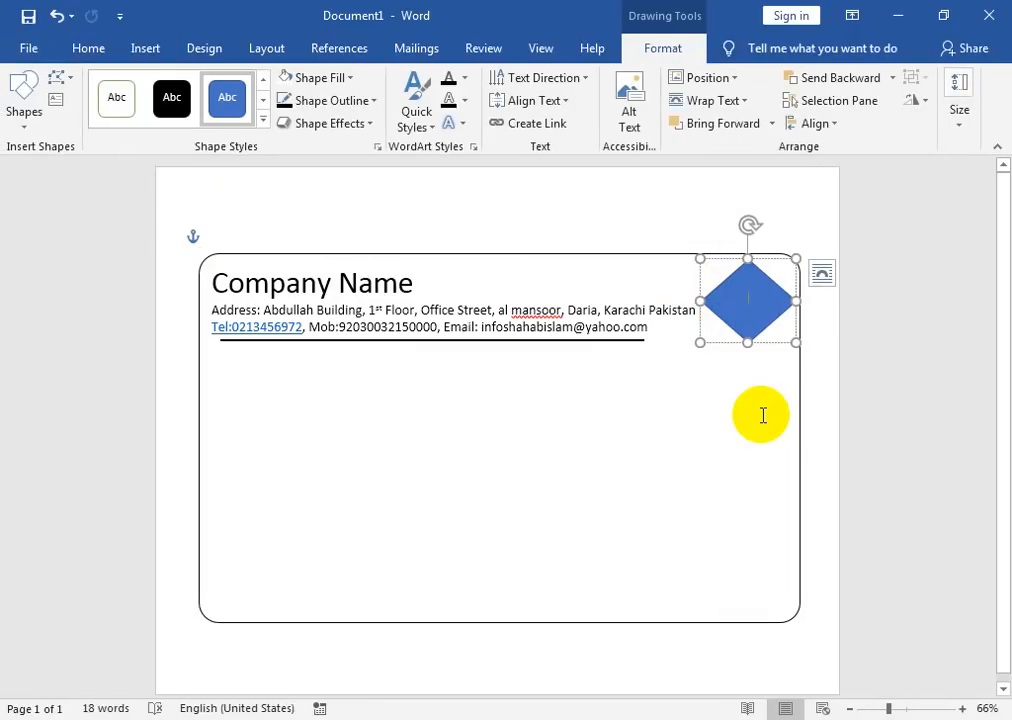
pyautogui.write('LOGO')
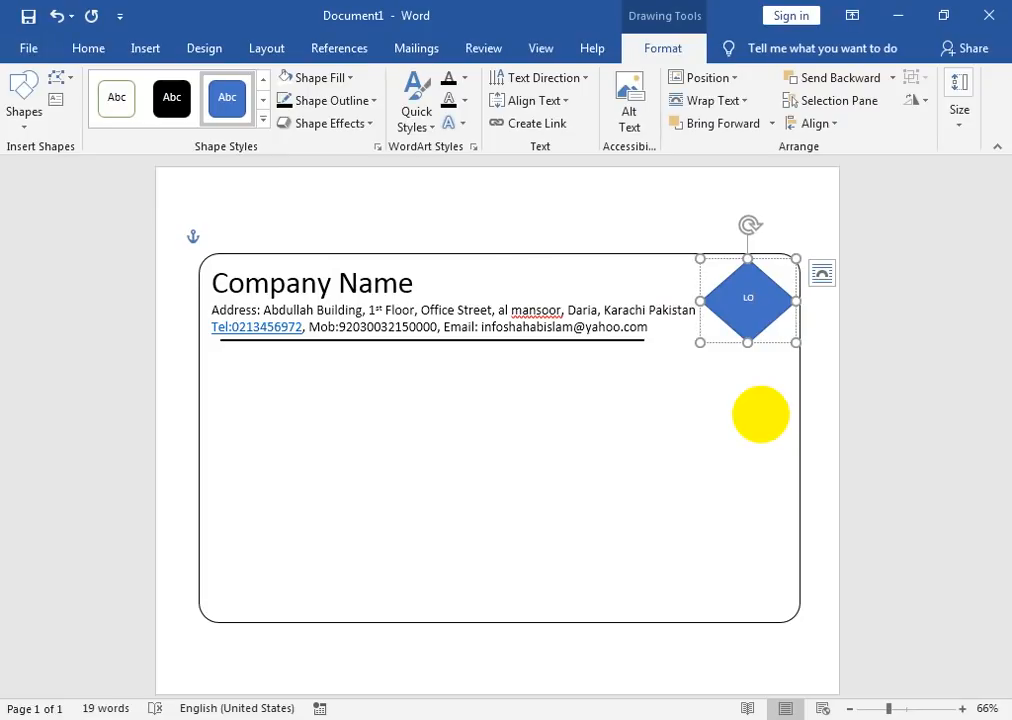
# Step: Give the diamond a solid black style, make LOGO bold at 18 pt, and enlarge the diamond
pyautogui.click(203, 118)
pyautogui.click(97, 46)
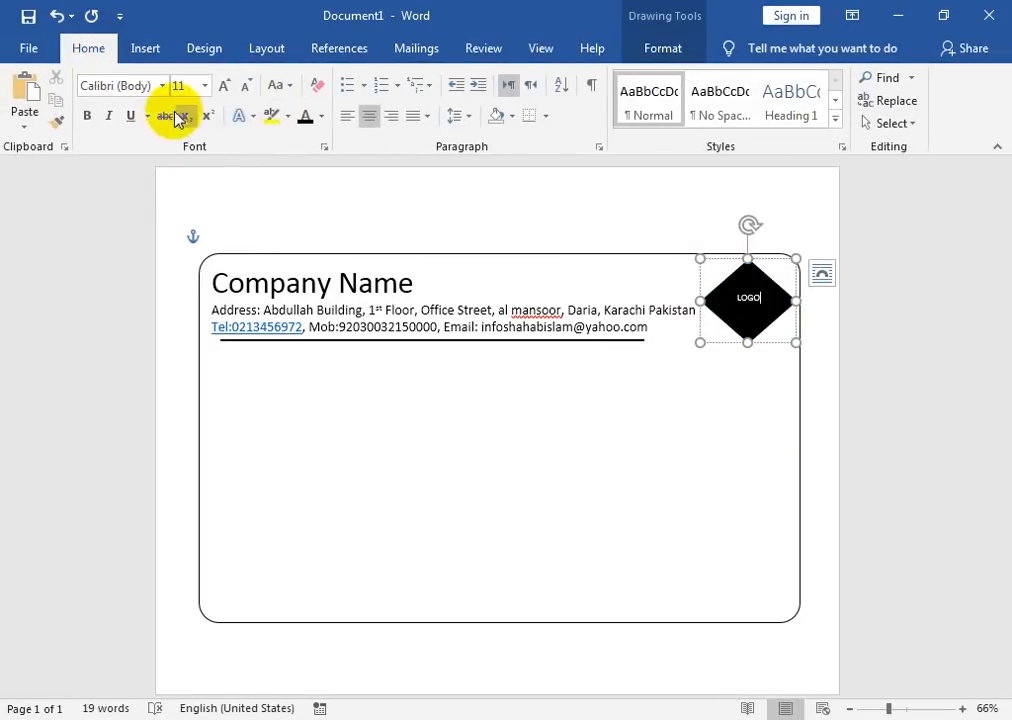
pyautogui.click(86, 118)
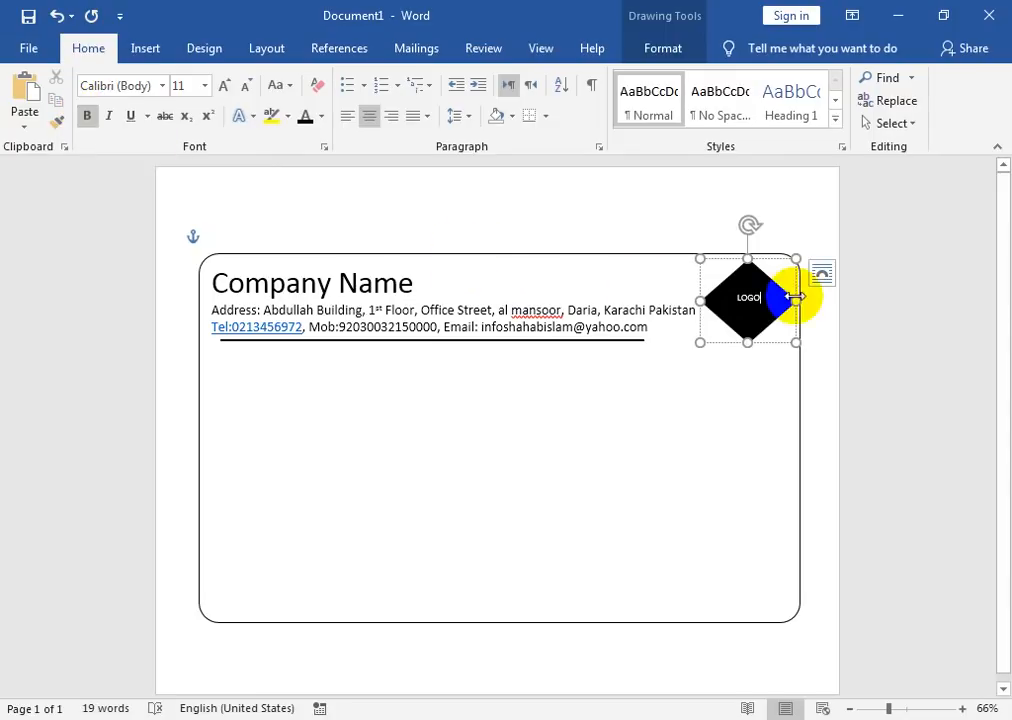
pyautogui.moveTo(766, 298); pyautogui.dragTo(730, 297)
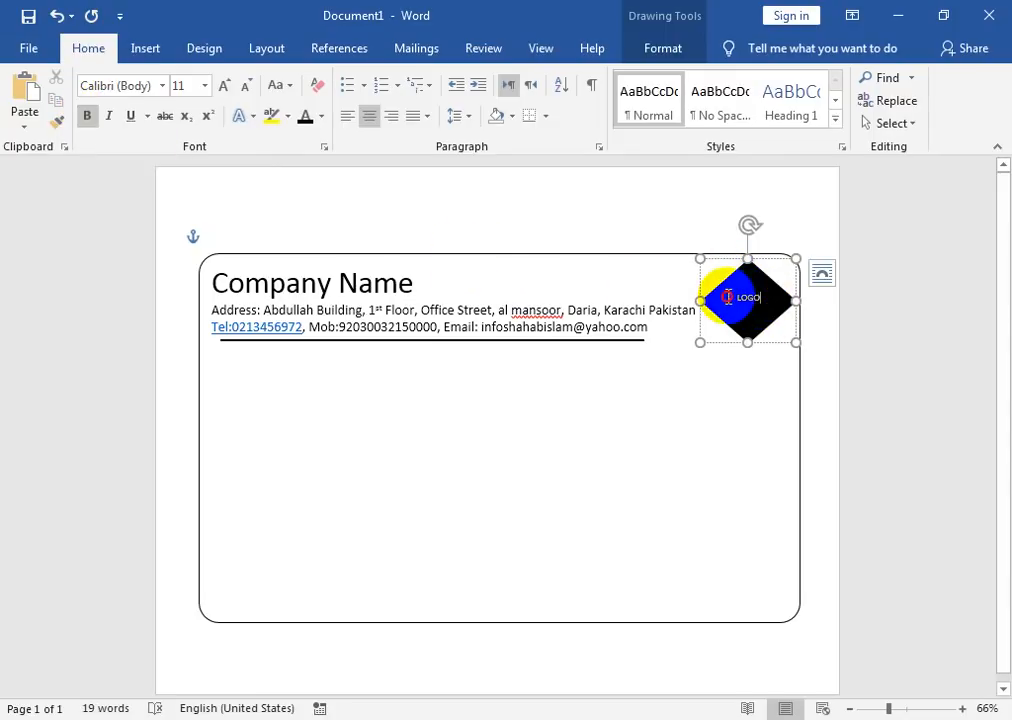
pyautogui.click(222, 88)
pyautogui.click(222, 88)
pyautogui.click(222, 88)
pyautogui.click(222, 88)
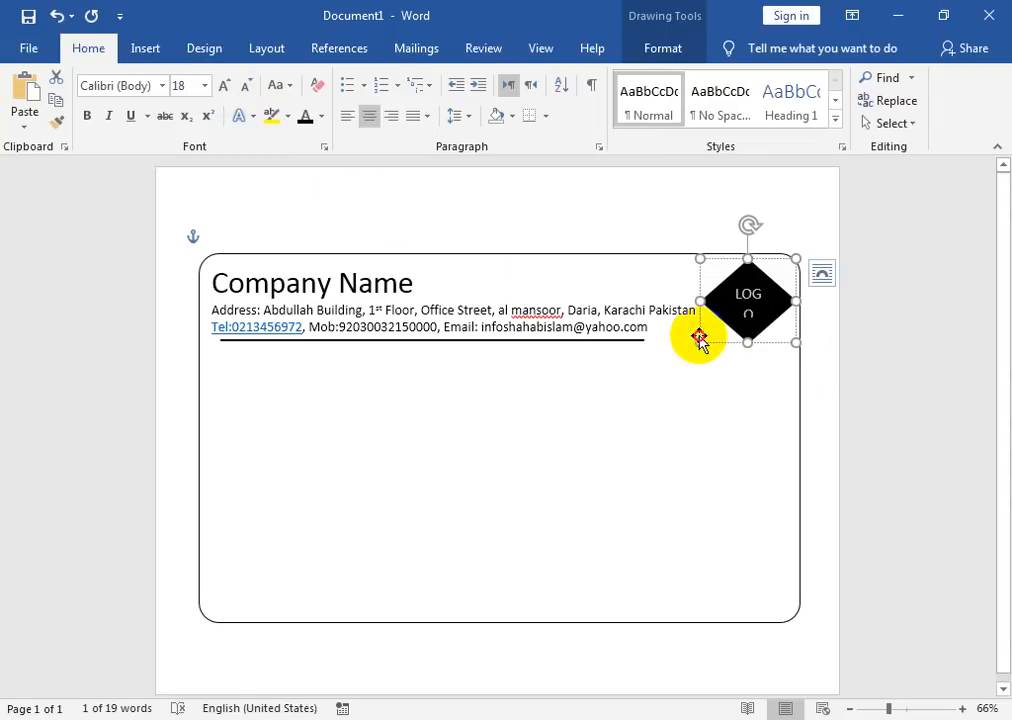
pyautogui.moveTo(699, 340); pyautogui.dragTo(691, 352)
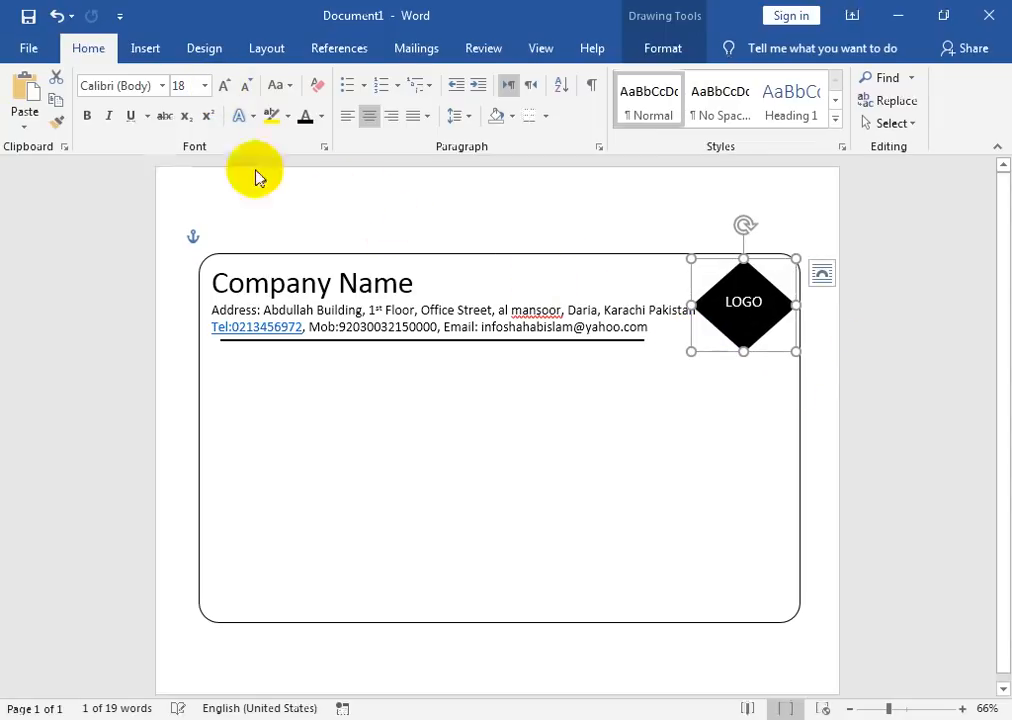
pyautogui.click(88, 116)
# Step: Resize the LOGO diamond so the word fits on one line
pyautogui.click(588, 420)
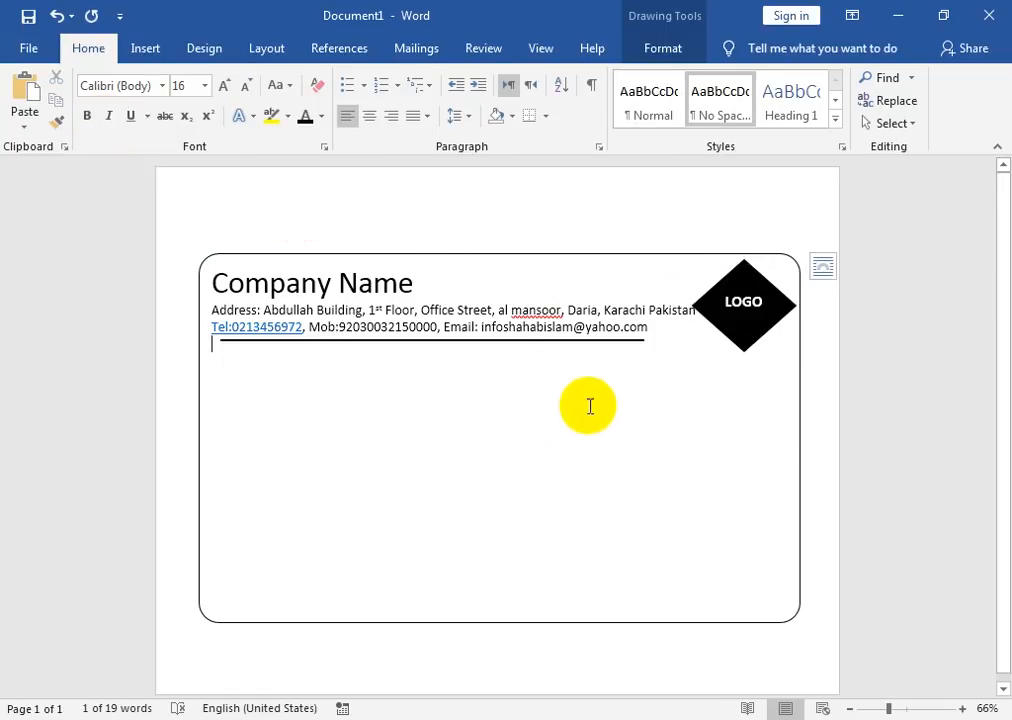
pyautogui.click(738, 338)
pyautogui.moveTo(694, 307); pyautogui.dragTo(704, 307)
pyautogui.moveTo(796, 307); pyautogui.dragTo(806, 308)
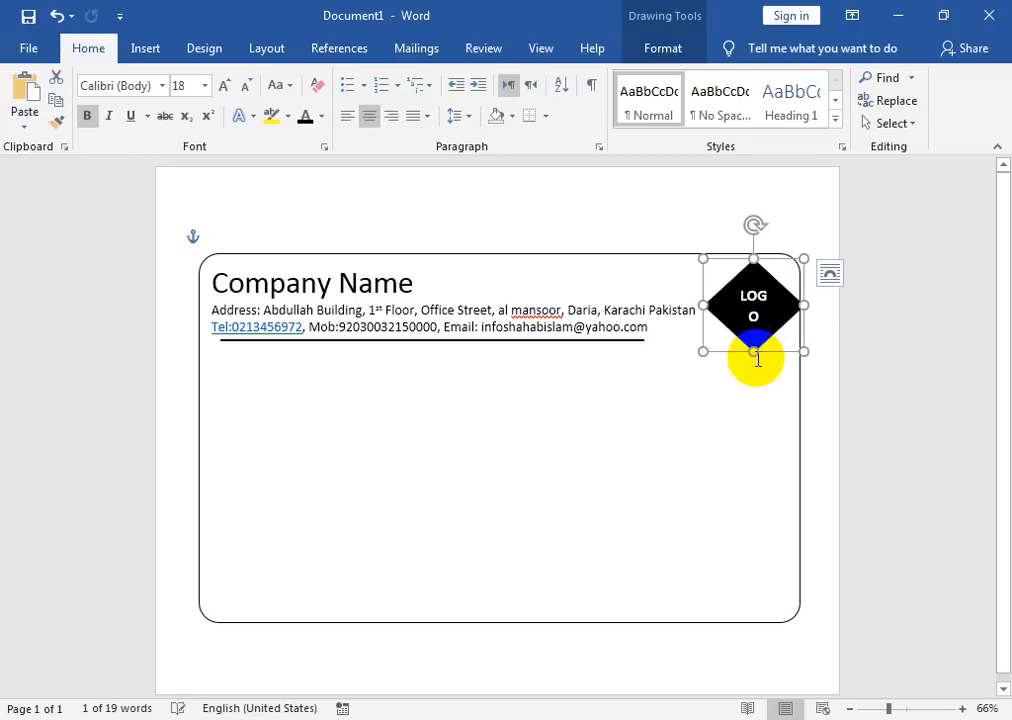
pyautogui.click(756, 359)
pyautogui.click(709, 327)
pyautogui.moveTo(706, 353); pyautogui.dragTo(699, 358)
# Step: Type the title PETTY CASH VOUCHER on the empty line below the header
pyautogui.click(567, 382)
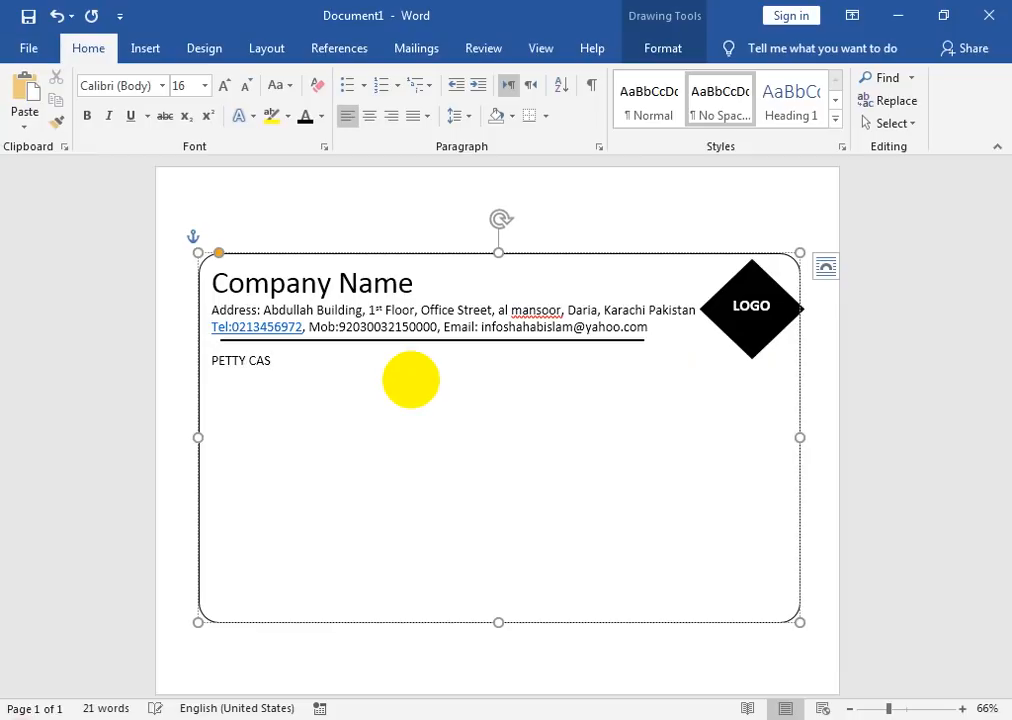
pyautogui.write('CHER')
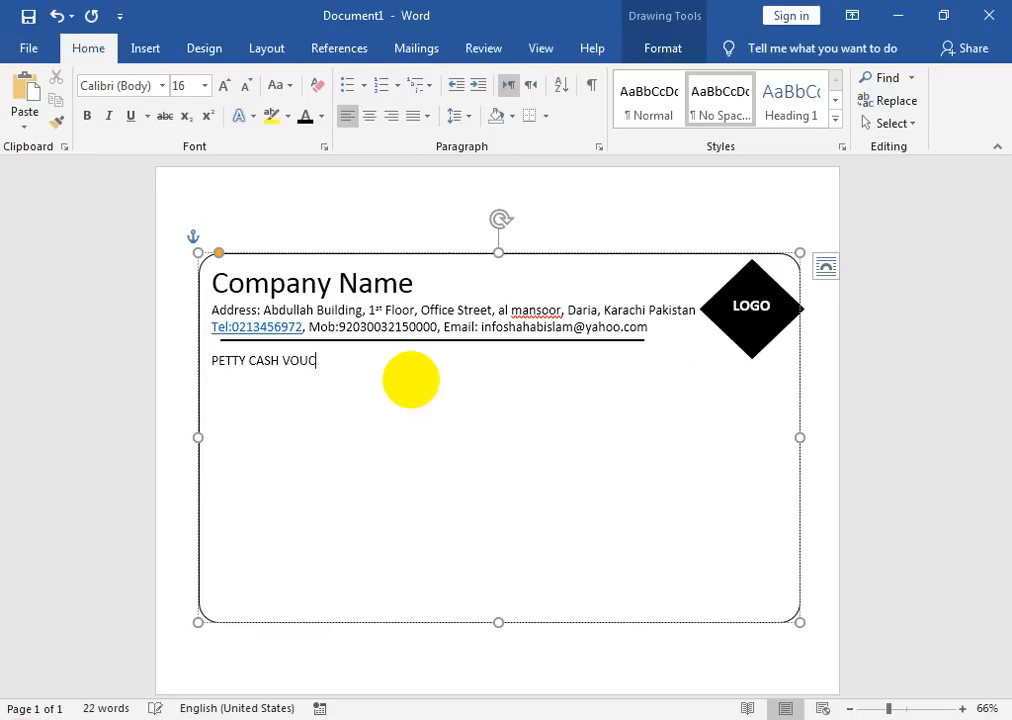
pyautogui.moveTo(343, 360); pyautogui.dragTo(126, 327)
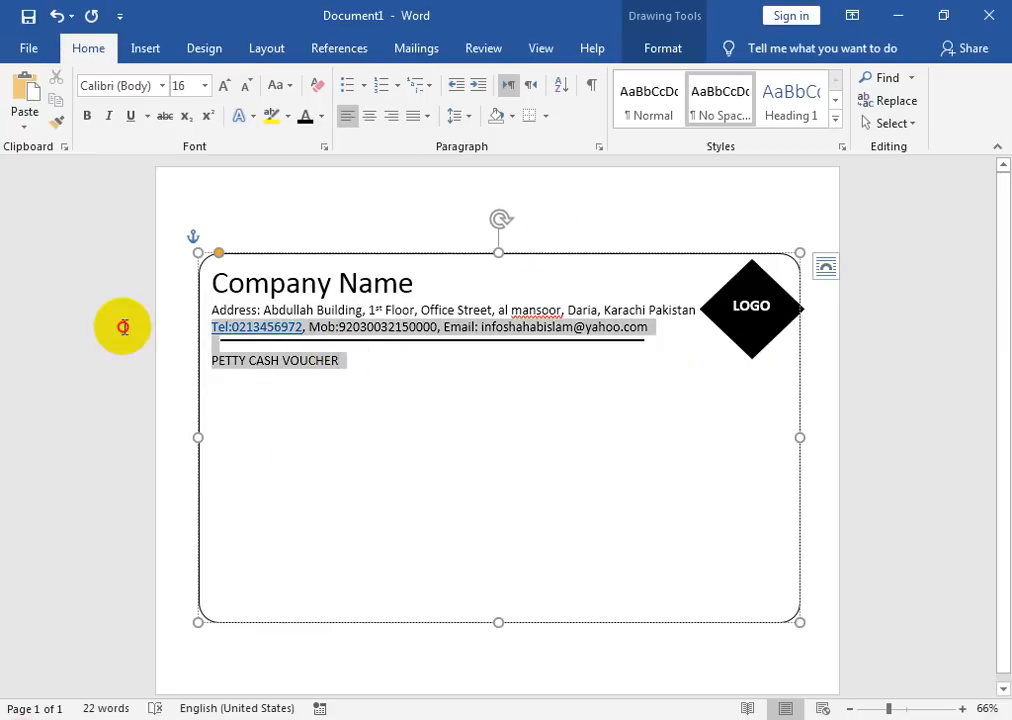
pyautogui.click(126, 328)
pyautogui.moveTo(353, 366)
pyautogui.mouseDown()
pyautogui.moveTo(192, 379)
pyautogui.moveTo(199, 361)
pyautogui.moveTo(339, 366)
pyautogui.mouseUp()
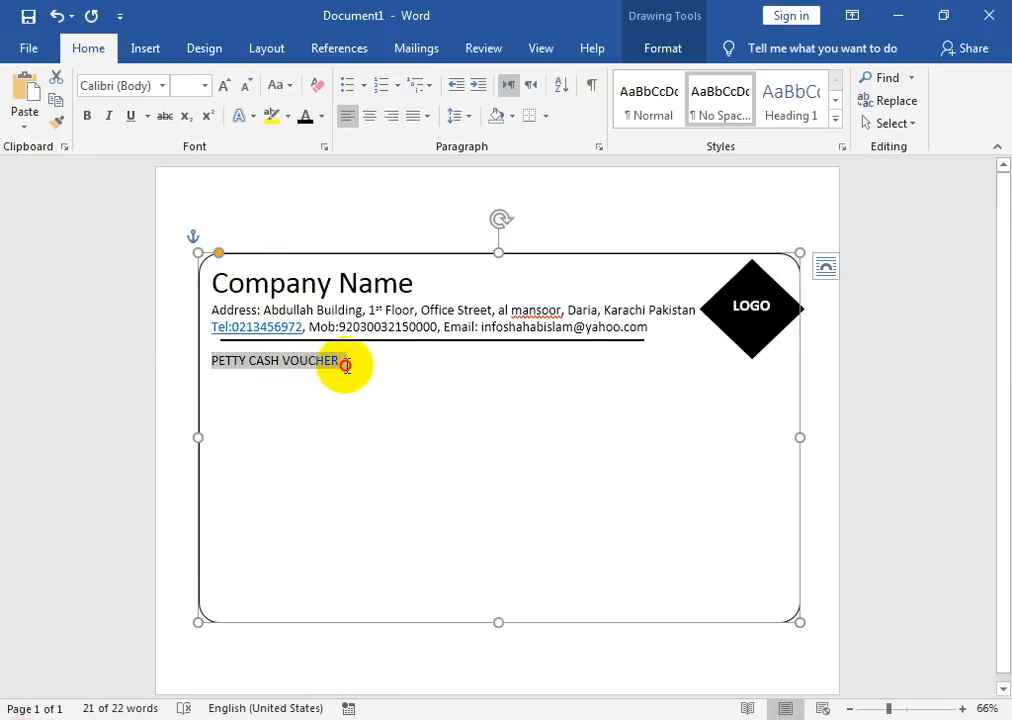
# Step: Centre the title, make it bold at 26 pt, and start a left-aligned line below it
pyautogui.click(368, 116)
pyautogui.click(224, 86)
pyautogui.click(224, 86)
pyautogui.click(224, 86)
pyautogui.click(224, 86)
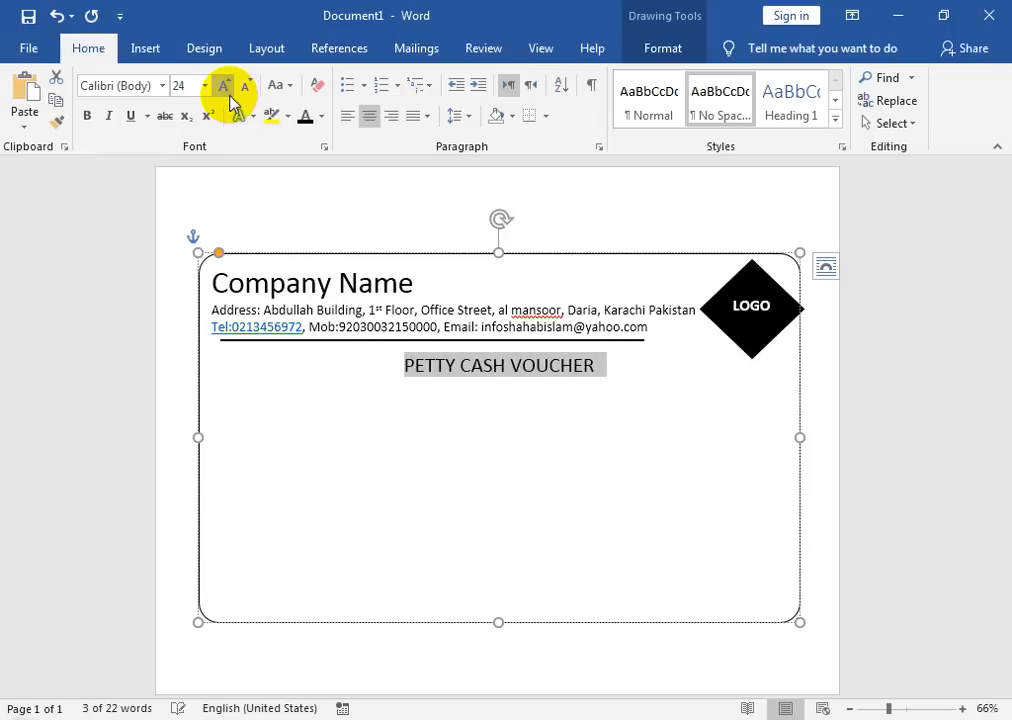
pyautogui.click(224, 86)
pyautogui.click(87, 116)
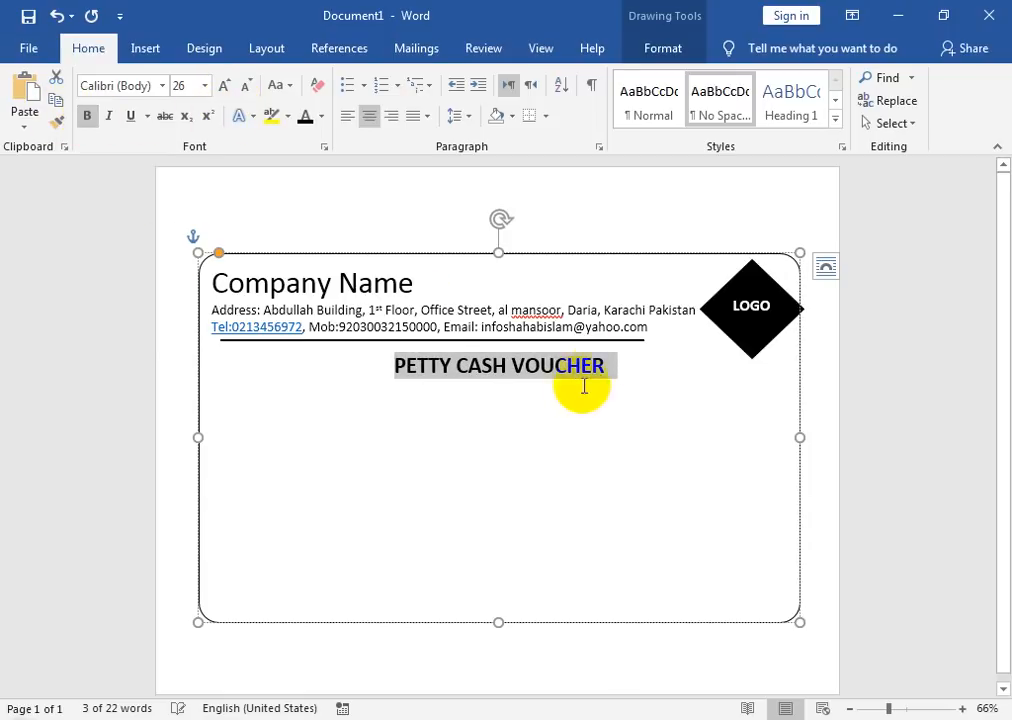
pyautogui.click(610, 365)
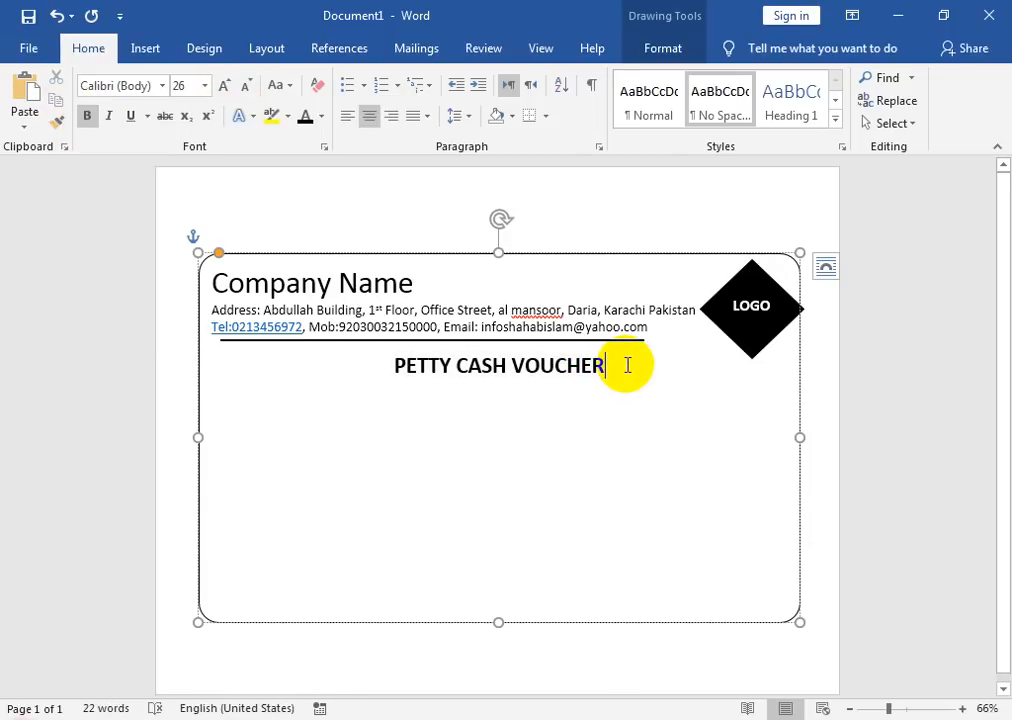
pyautogui.press('Return')
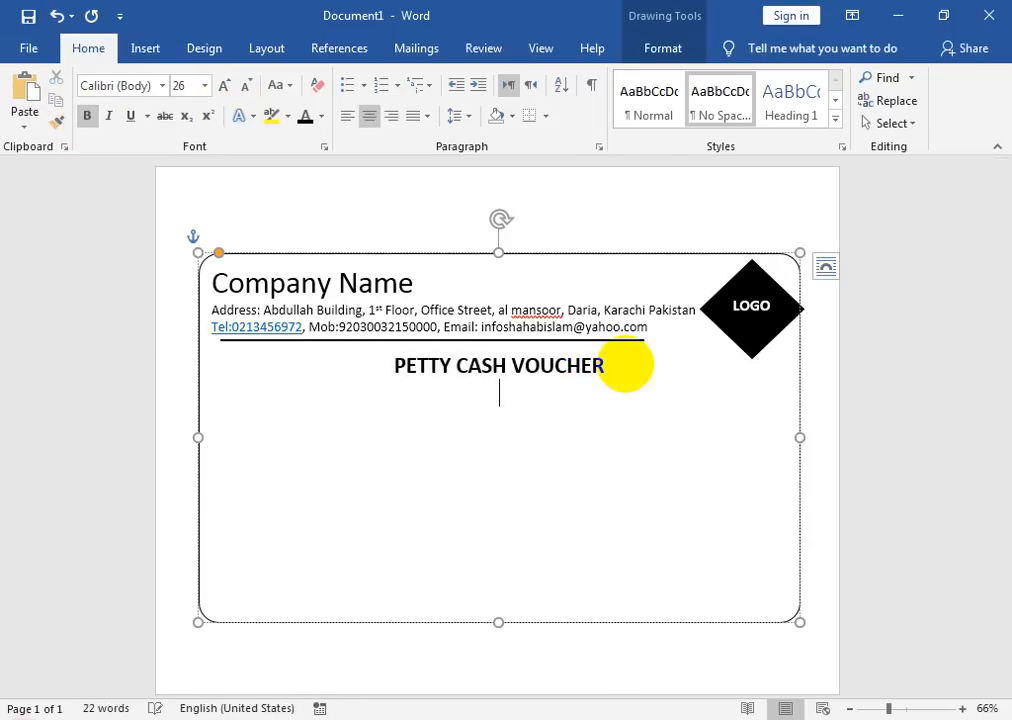
pyautogui.click(347, 118)
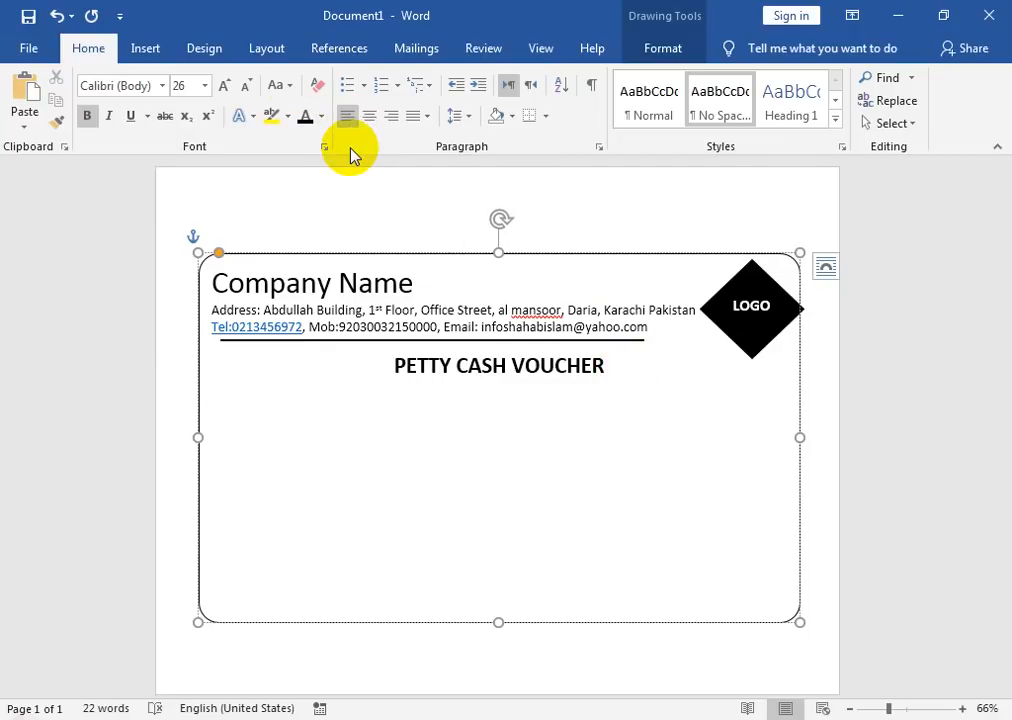
# Step: Type the NO______________ blank, tab across, and type DATE___________ on the same line
pyautogui.write('NO_____________')
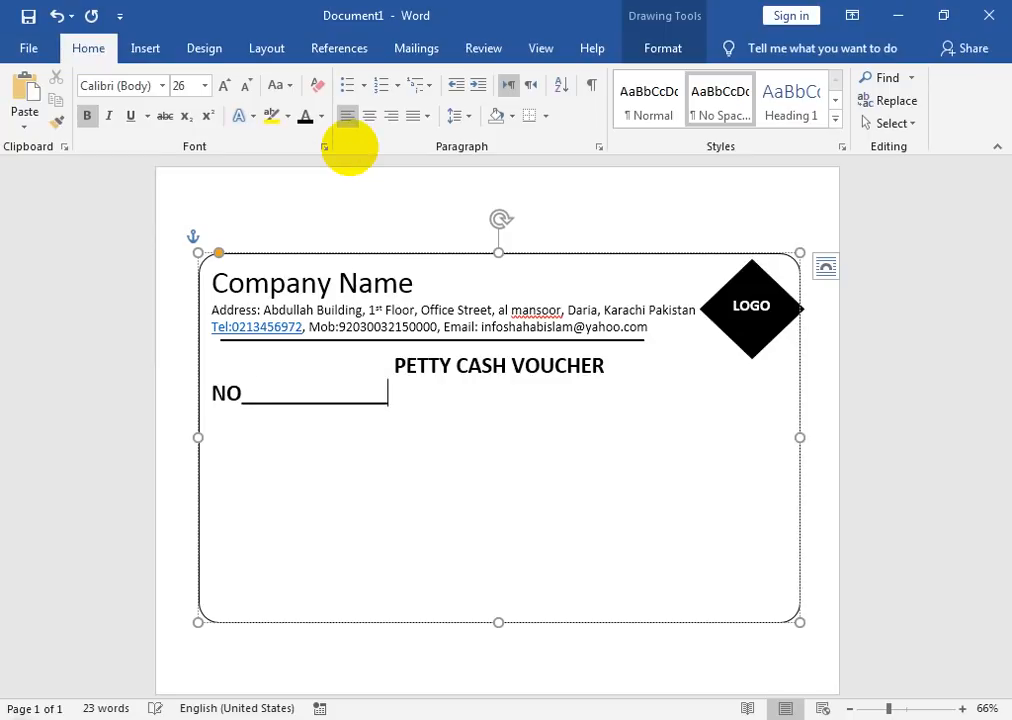
pyautogui.write('__')
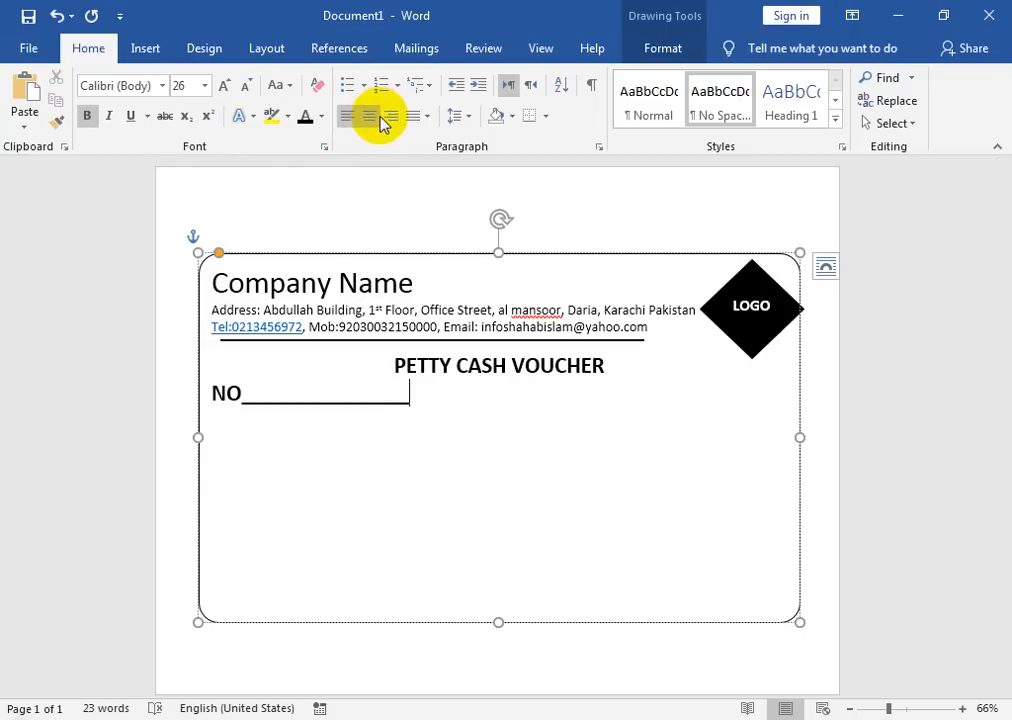
pyautogui.press('Tab')
pyautogui.press('Tab')
pyautogui.press('Tab')
pyautogui.press('Tab')
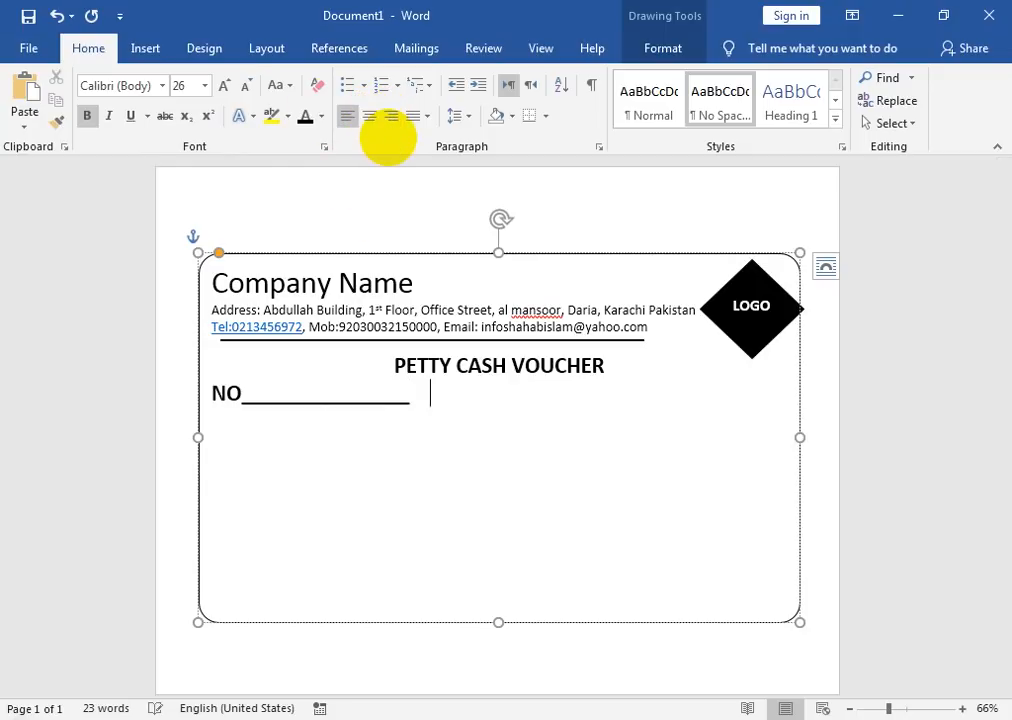
pyautogui.press('Tab')
pyautogui.press('Tab')
pyautogui.write('DATE')
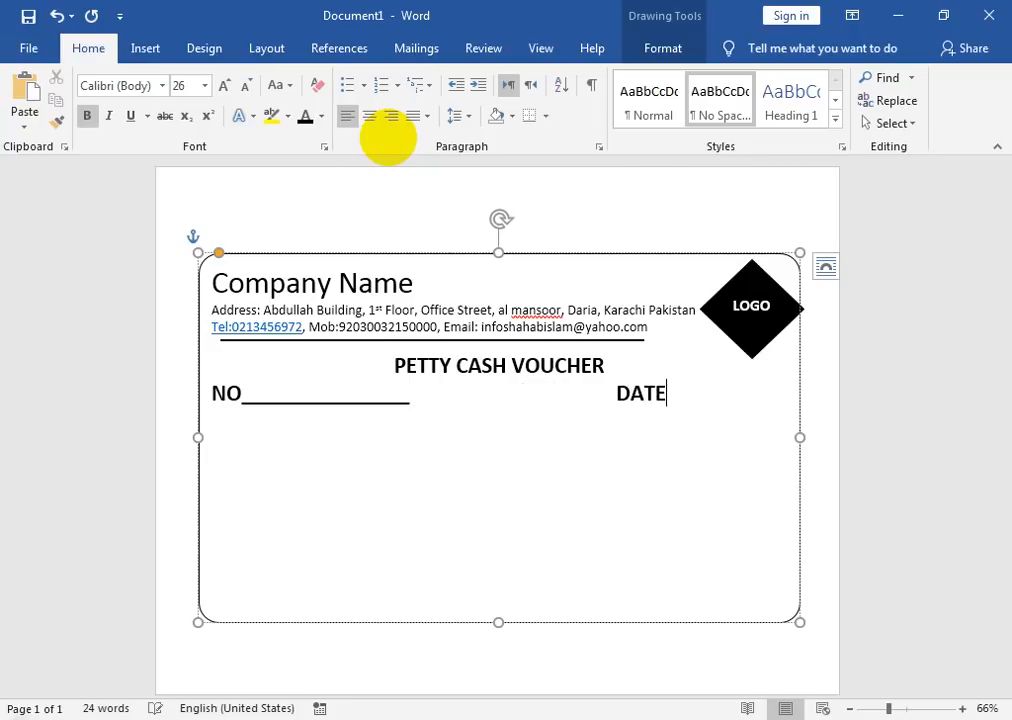
pyautogui.write('___________')
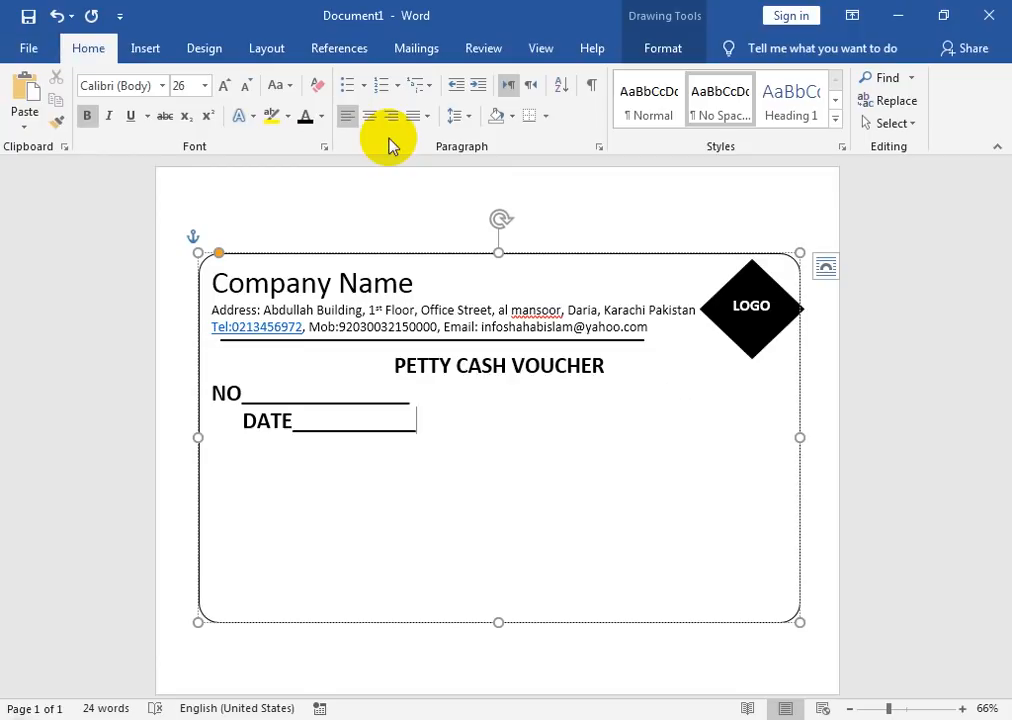
# Step: Shift DATE left by removing spaces and lengthen its underline with extra underscores
pyautogui.press('BackSpace')
pyautogui.hotkey('ctrl', 'Left')
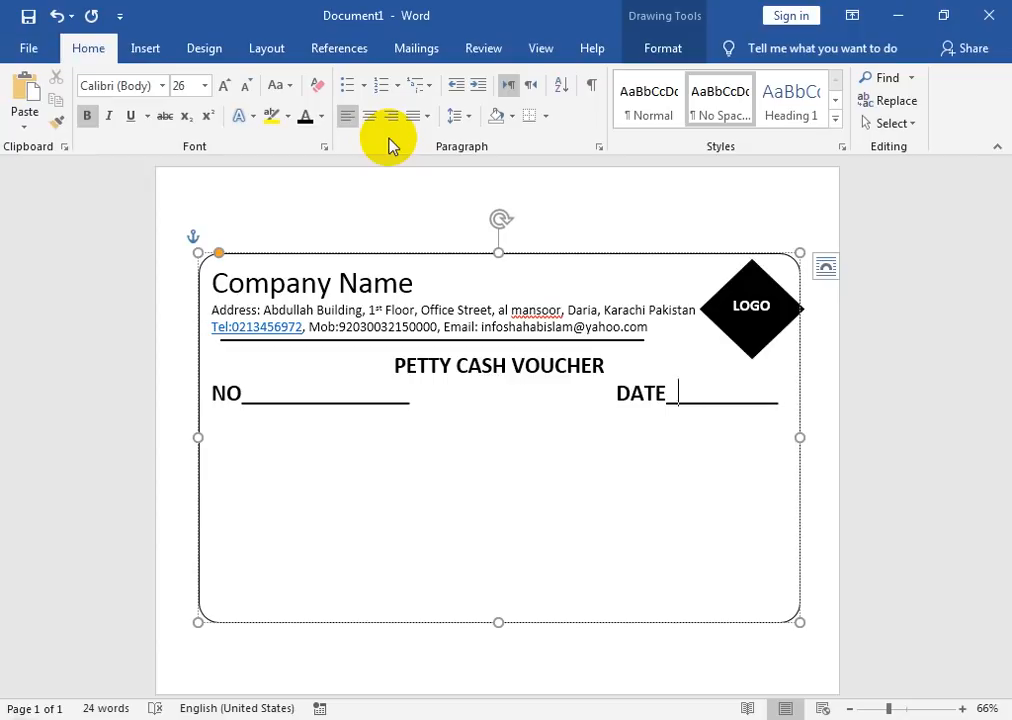
pyautogui.press('Left')
pyautogui.press('Left')
pyautogui.press('Left')
pyautogui.press('Left')
pyautogui.press('Left')
pyautogui.press('Left')
pyautogui.press('Left')
pyautogui.press('Left')
pyautogui.press('Left')
pyautogui.press('Right')
pyautogui.press('BackSpace')
pyautogui.press('BackSpace')
pyautogui.press('BackSpace')
pyautogui.press('BackSpace')
pyautogui.press('BackSpace')
pyautogui.press('BackSpace')
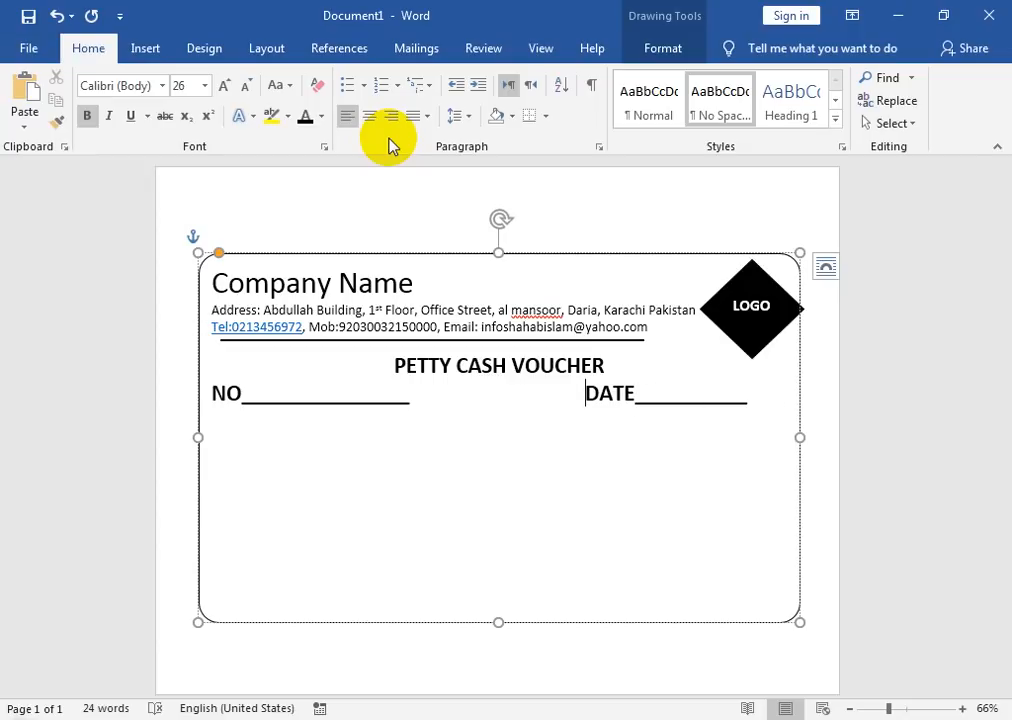
pyautogui.press('Right')
pyautogui.press('Right')
pyautogui.press('Right')
pyautogui.press('Right')
pyautogui.press('Right')
pyautogui.press('Right')
pyautogui.press('Right')
pyautogui.press('Right')
pyautogui.press('Right')
pyautogui.press('Right')
pyautogui.press('Right')
pyautogui.press('Right')
pyautogui.press('Right')
pyautogui.press('Right')
pyautogui.press('Right')
pyautogui.press('Return')
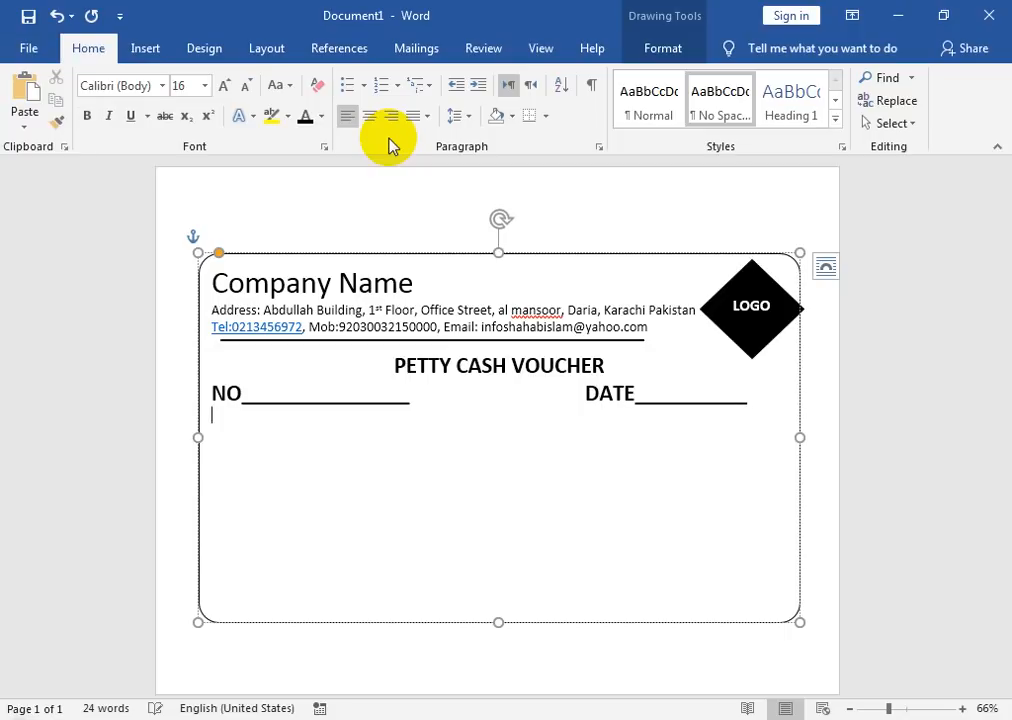
pyautogui.press('BackSpace')
pyautogui.write('_____')
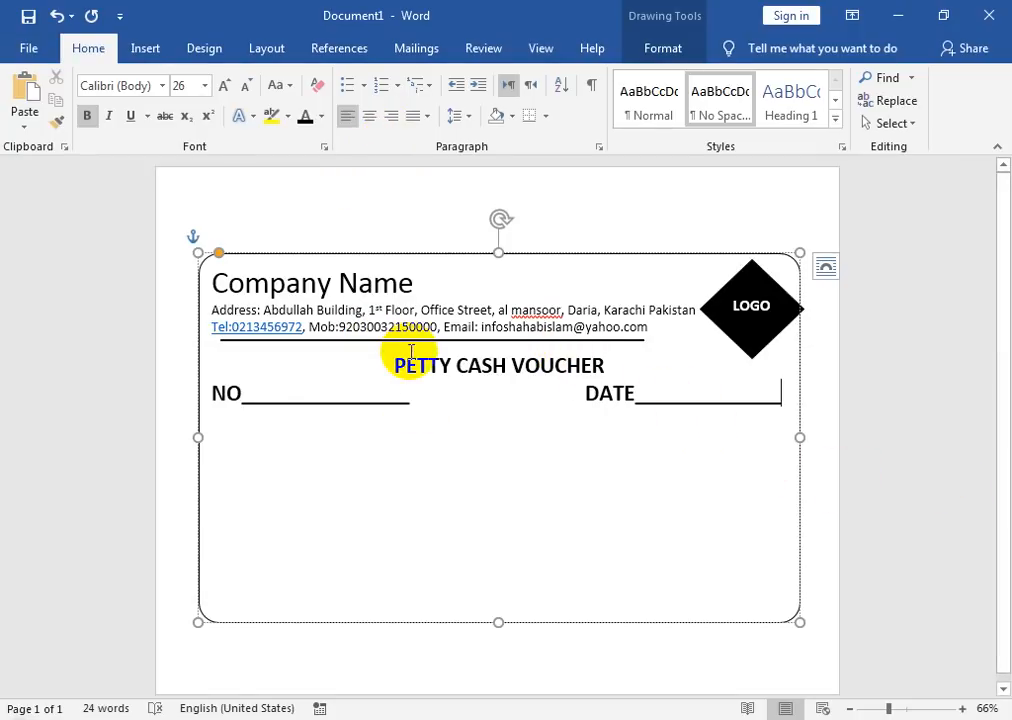
# Step: Reduce the DATE and NO labels to font size 20
pyautogui.moveTo(637, 398); pyautogui.dragTo(578, 404)
pyautogui.click(250, 87)
pyautogui.click(250, 87)
pyautogui.click(250, 87)
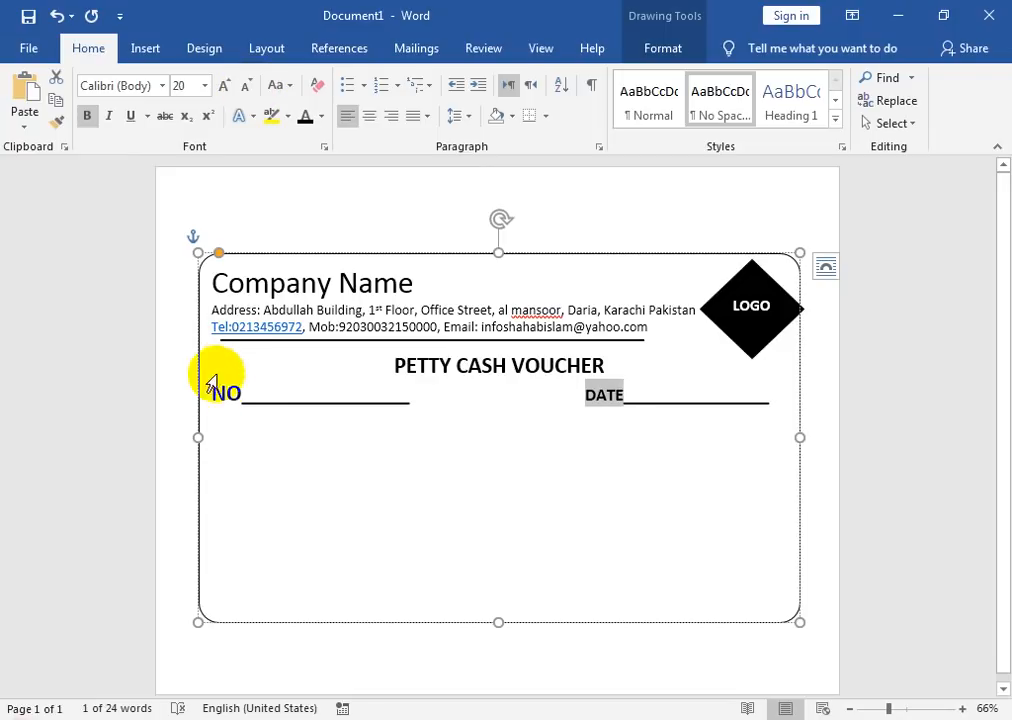
pyautogui.moveTo(200, 392); pyautogui.dragTo(236, 395)
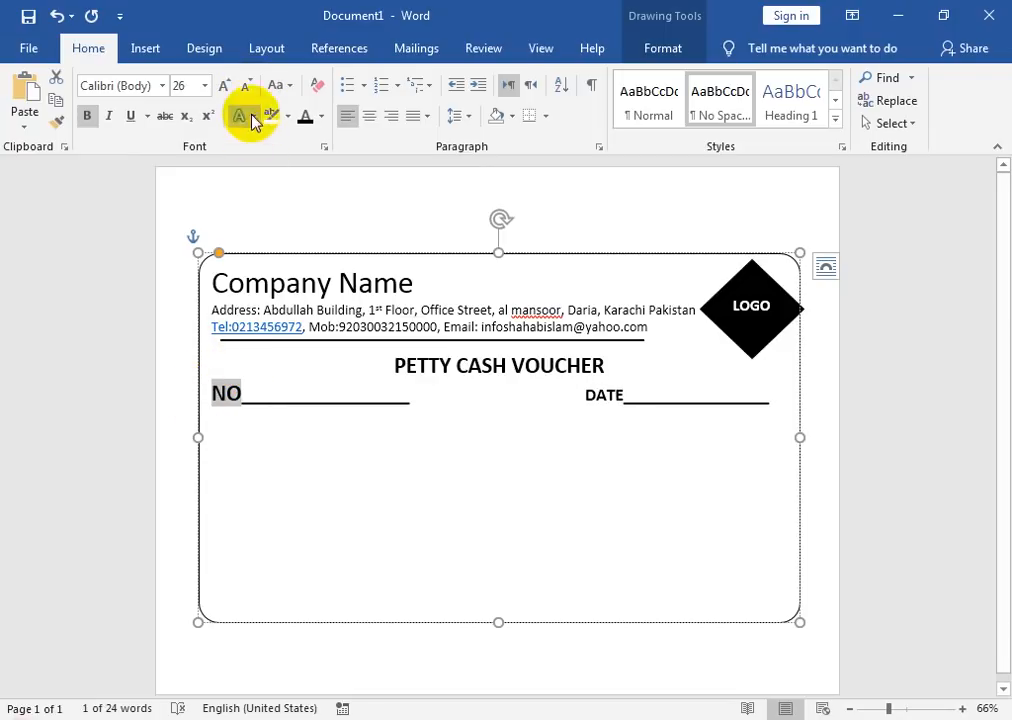
pyautogui.click(250, 87)
pyautogui.click(250, 87)
pyautogui.click(250, 87)
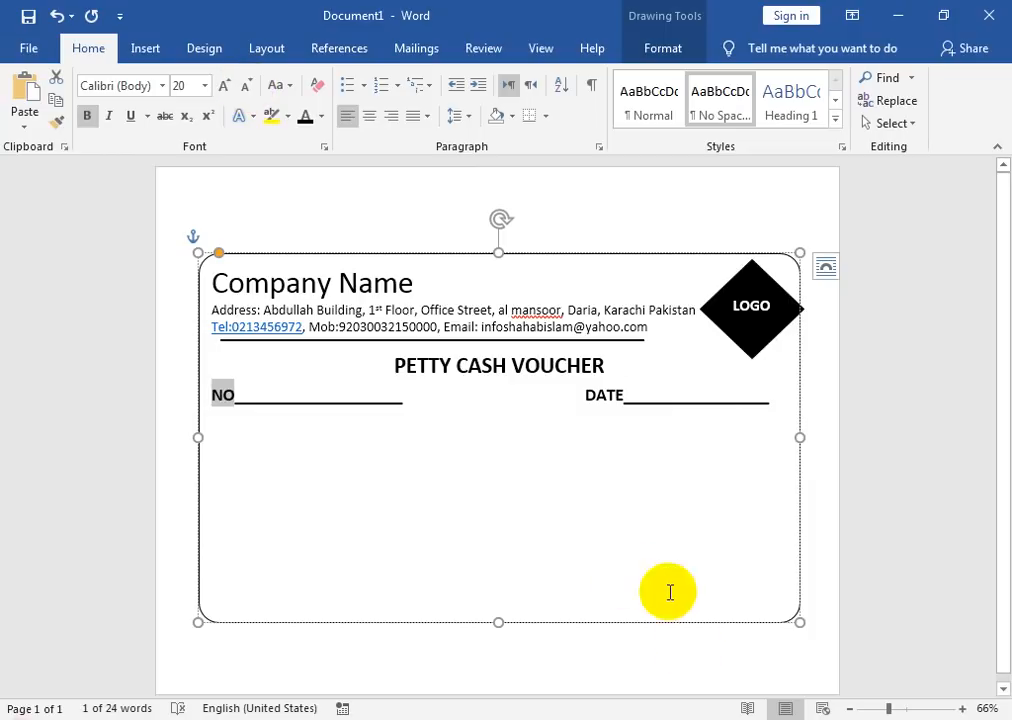
# Step: Make the rounded box taller at the bottom and bring up the Shapes gallery
pyautogui.click(628, 488)
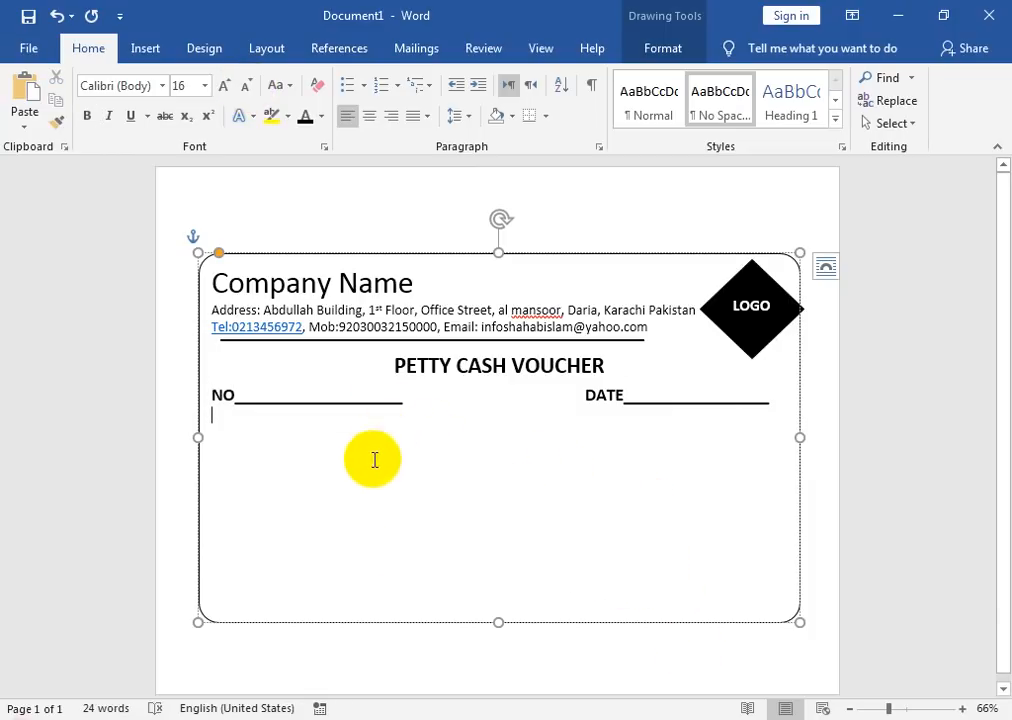
pyautogui.moveTo(498, 622); pyautogui.dragTo(499, 661)
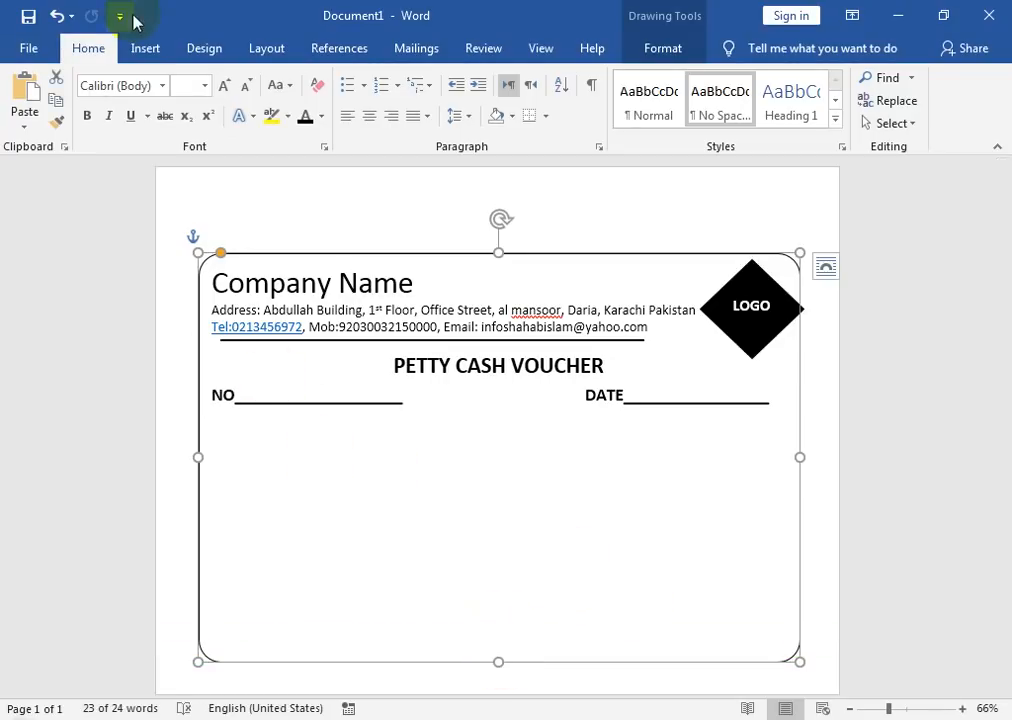
pyautogui.click(147, 50)
pyautogui.click(165, 132)
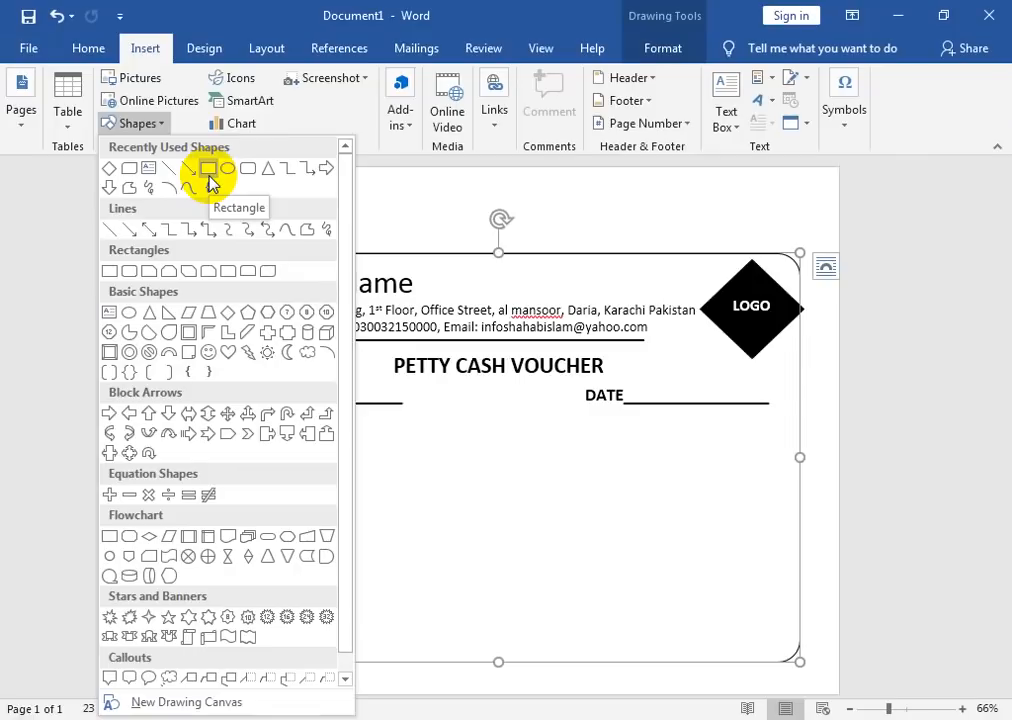
# Step: Draw a text-ready rectangle below the NO/DATE line with No Fill and a theme outline colour
pyautogui.click(208, 170)
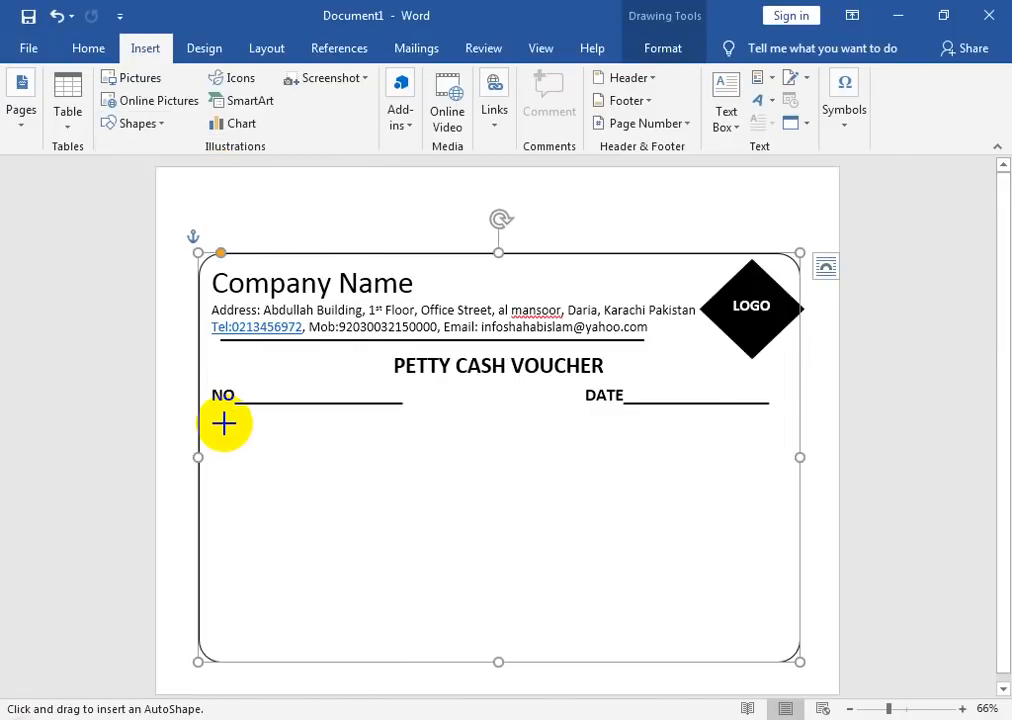
pyautogui.moveTo(221, 414); pyautogui.dragTo(785, 625)
pyautogui.rightClick(666, 537)
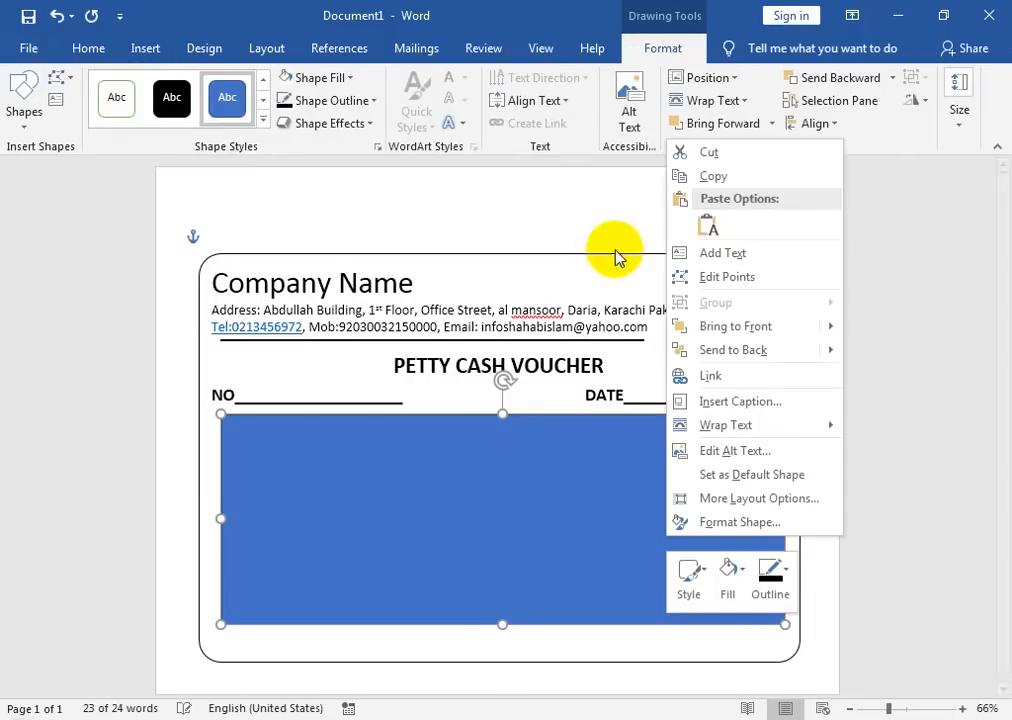
pyautogui.click(706, 253)
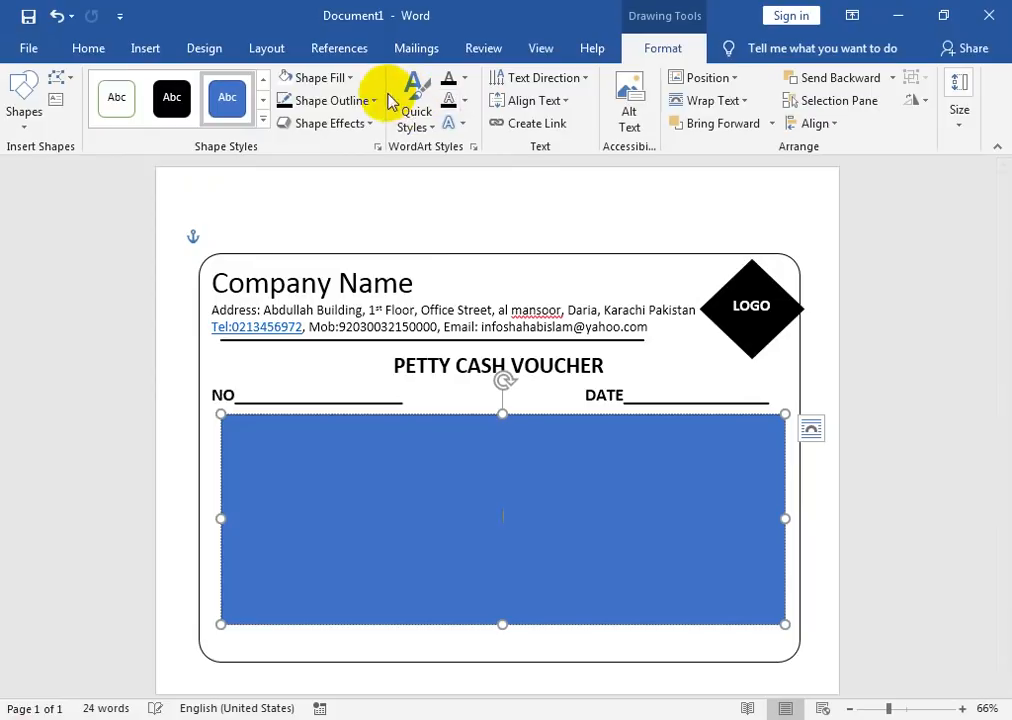
pyautogui.click(315, 77)
pyautogui.click(320, 256)
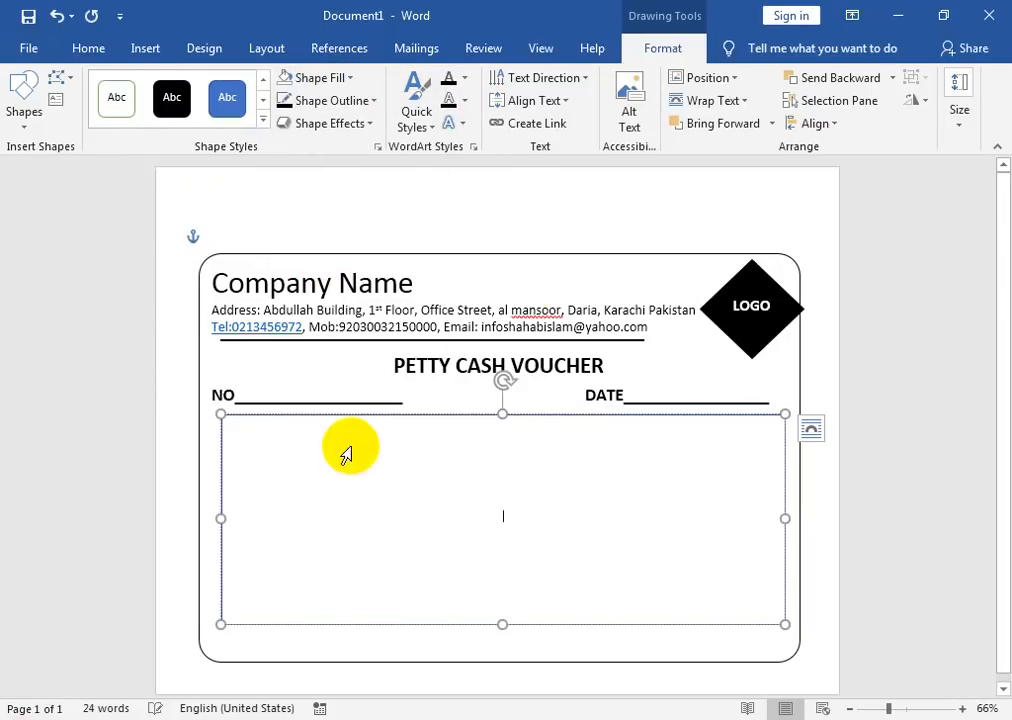
pyautogui.click(345, 101)
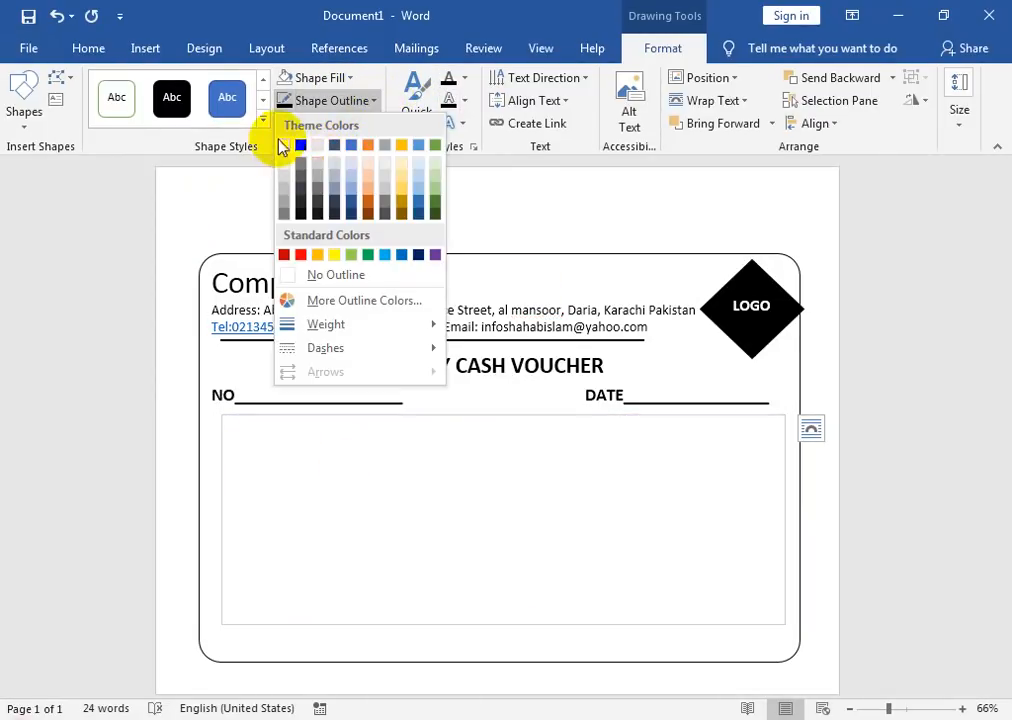
pyautogui.click(296, 145)
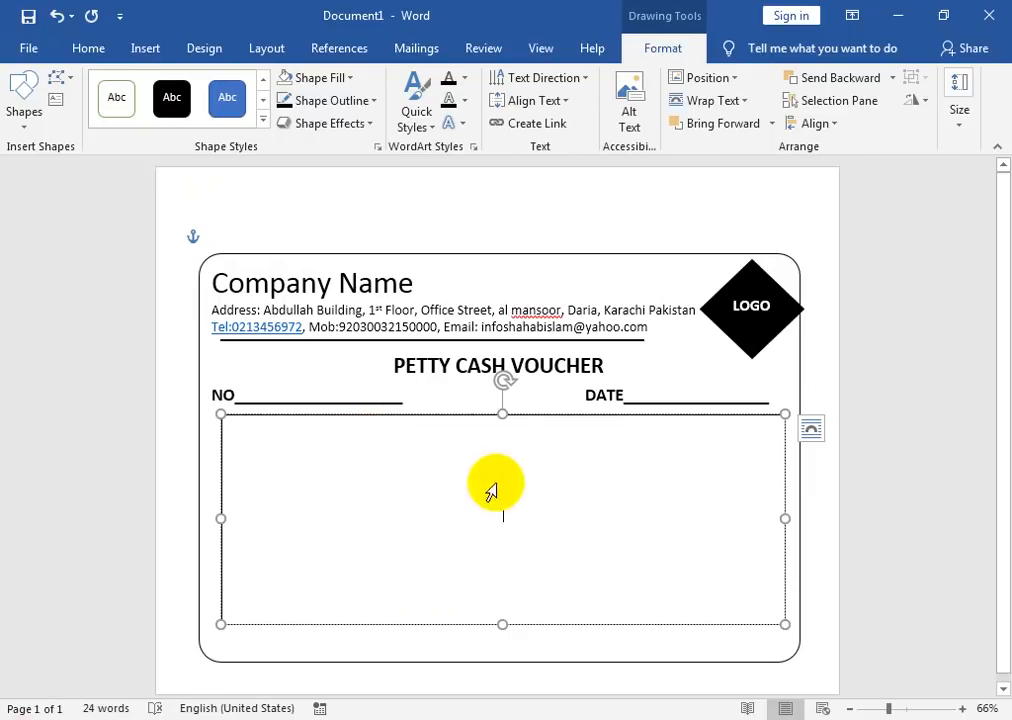
pyautogui.click(556, 100)
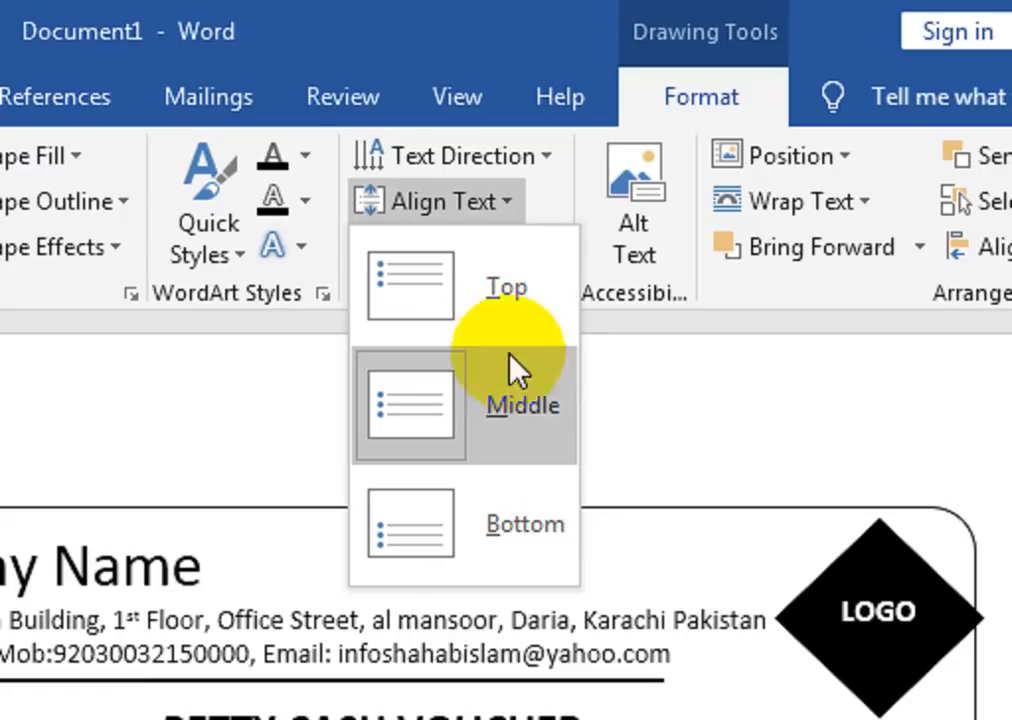
# Step: Anchor the rectangle's text at the top and left-align it
pyautogui.click(522, 330)
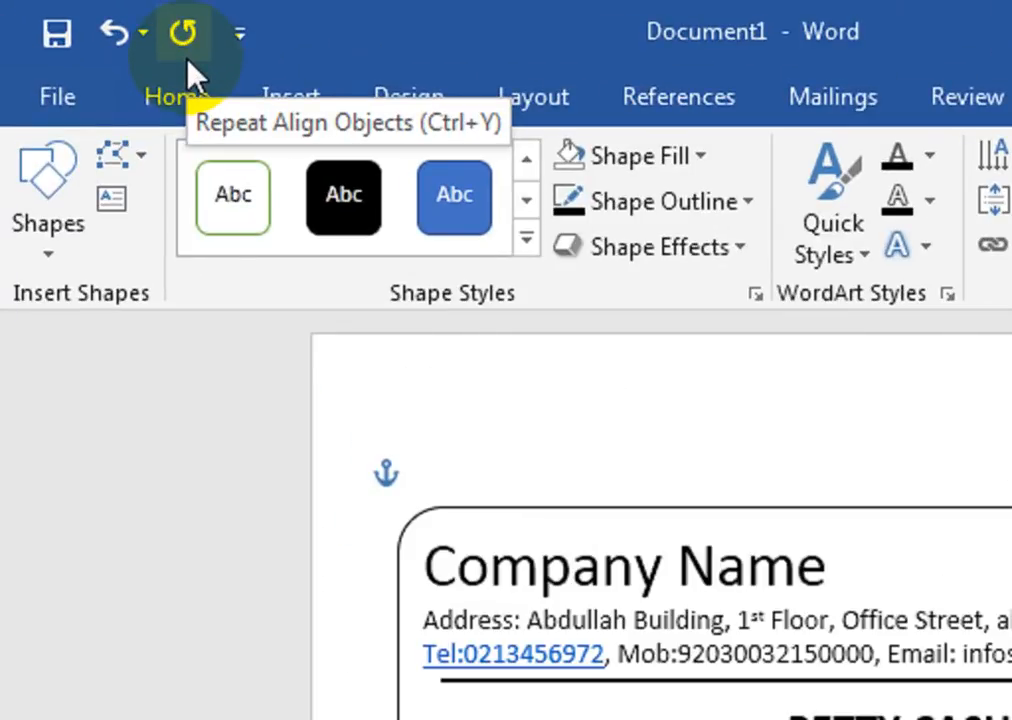
pyautogui.click(178, 100)
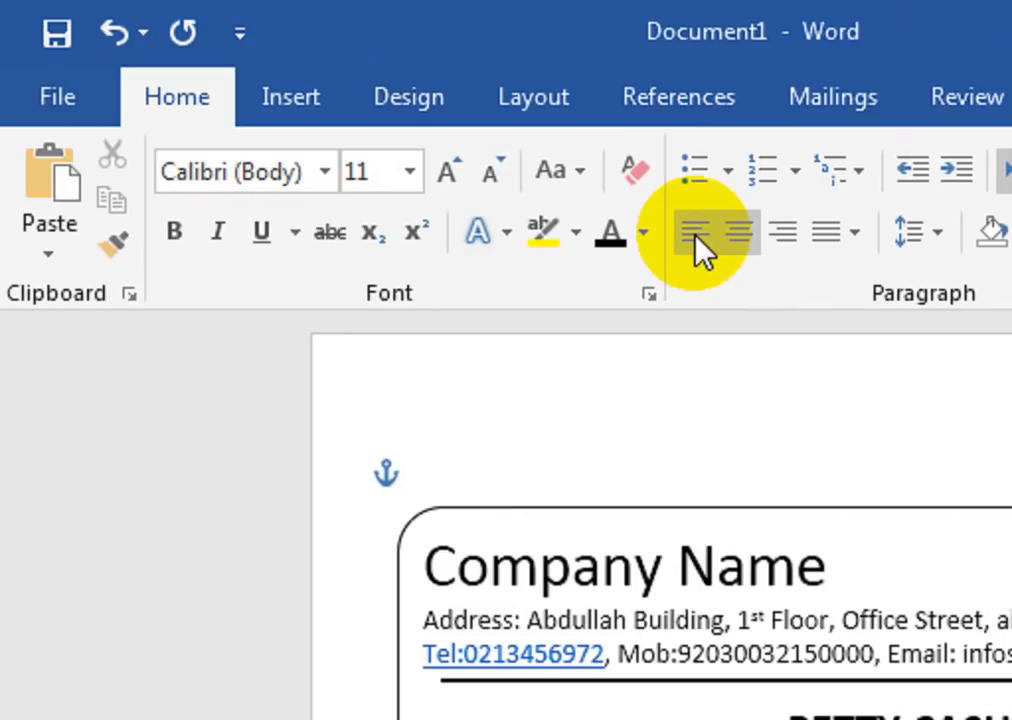
pyautogui.click(696, 238)
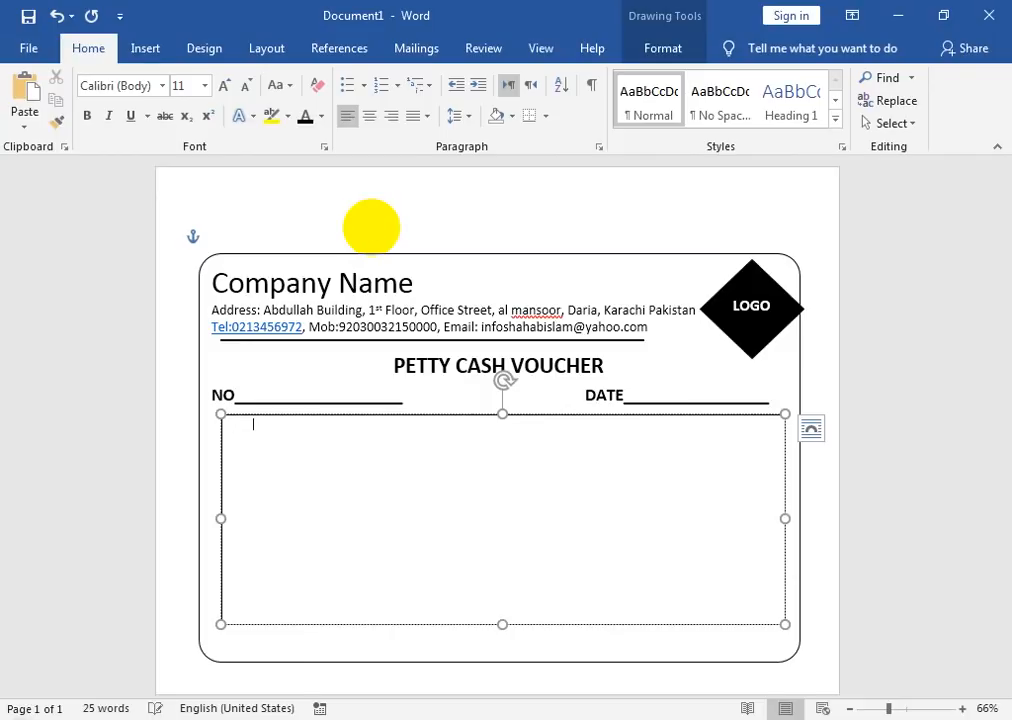
# Step: Make the rectangle's NAME text black and enlarge it to size 20
pyautogui.moveTo(269, 425); pyautogui.dragTo(225, 427)
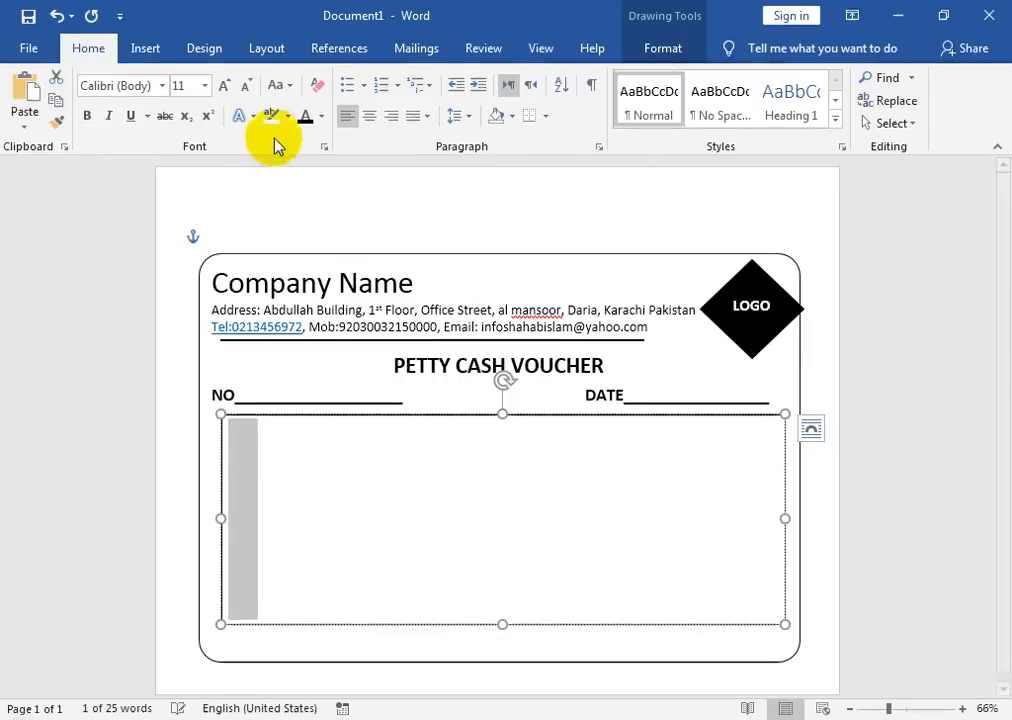
pyautogui.click(288, 116)
pyautogui.click(305, 119)
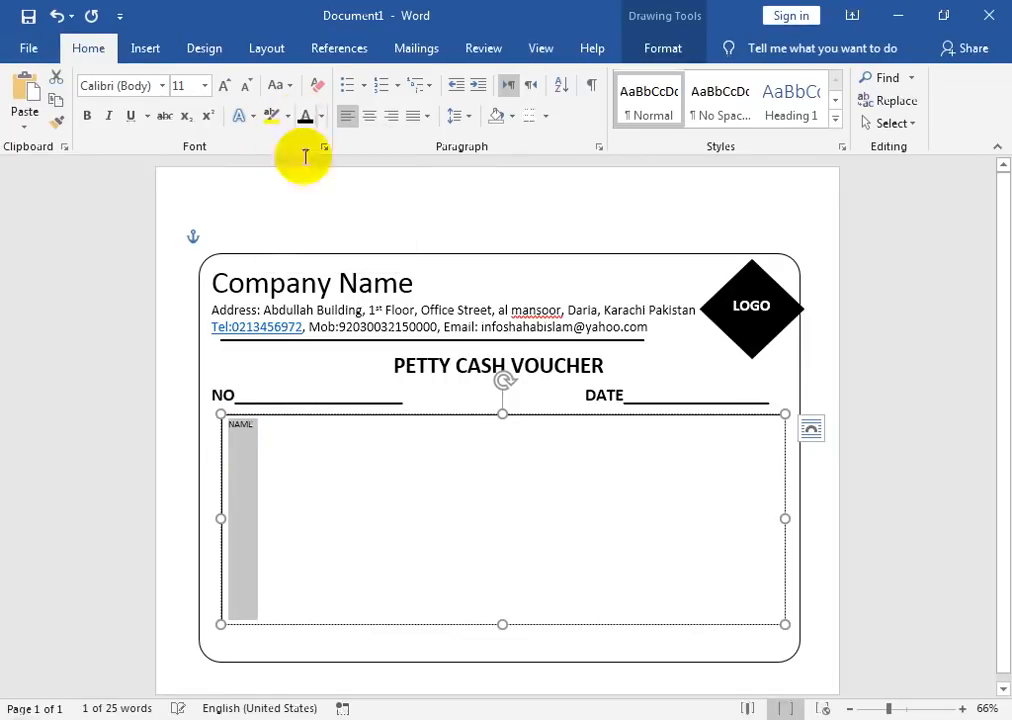
pyautogui.click(274, 434)
pyautogui.hotkey('ctrl', 'a')
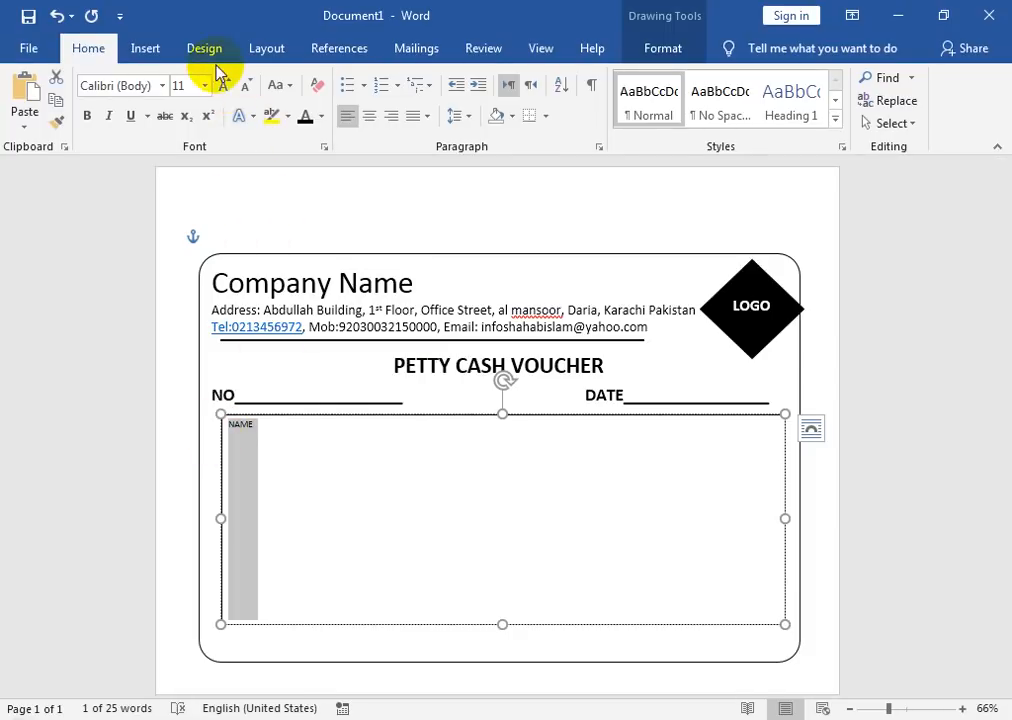
pyautogui.click(220, 88)
pyautogui.click(220, 88)
pyautogui.click(220, 88)
pyautogui.click(220, 88)
pyautogui.click(220, 88)
# Step: Add an underscore line after NAME, then a BRANCH NAME line with its own underscores
pyautogui.click(300, 440)
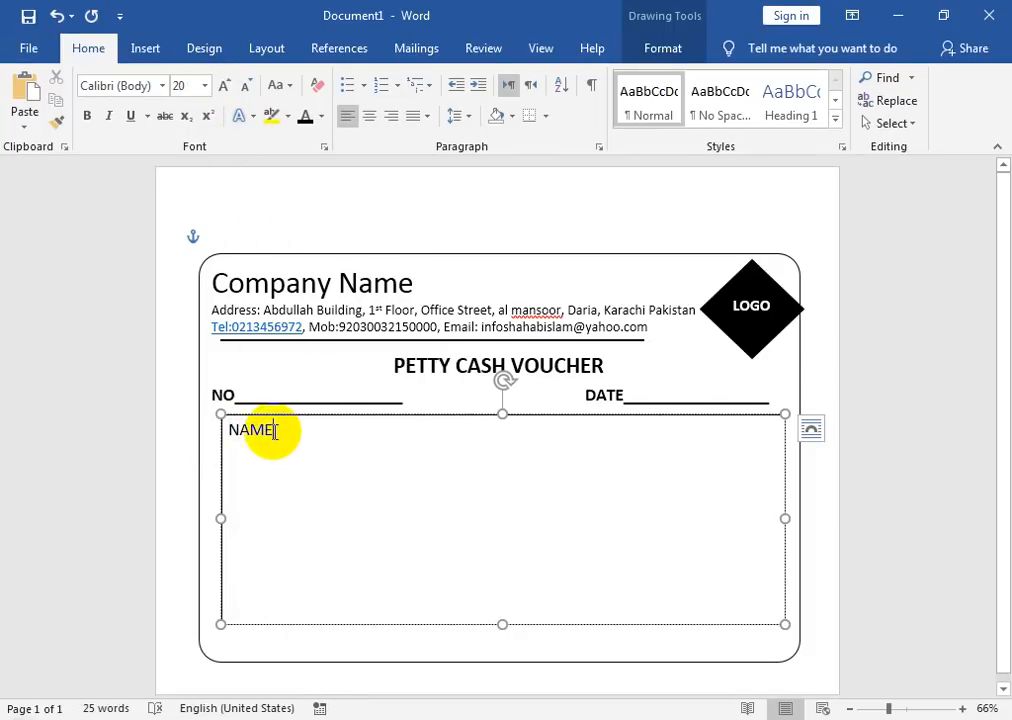
pyautogui.write('_')
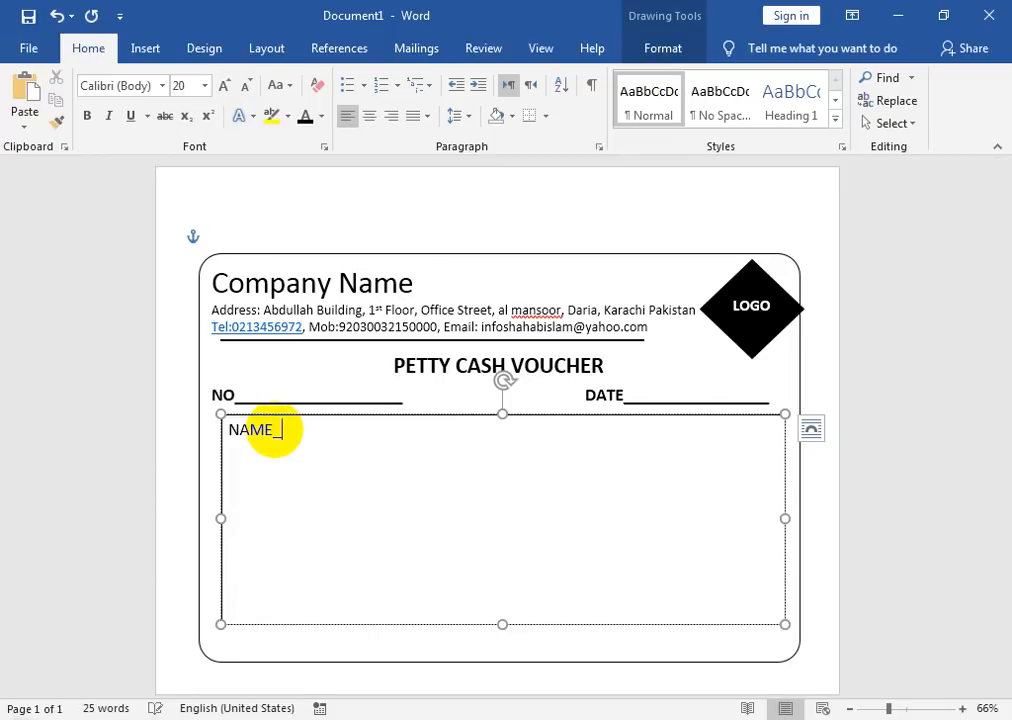
pyautogui.write('____________________________________')
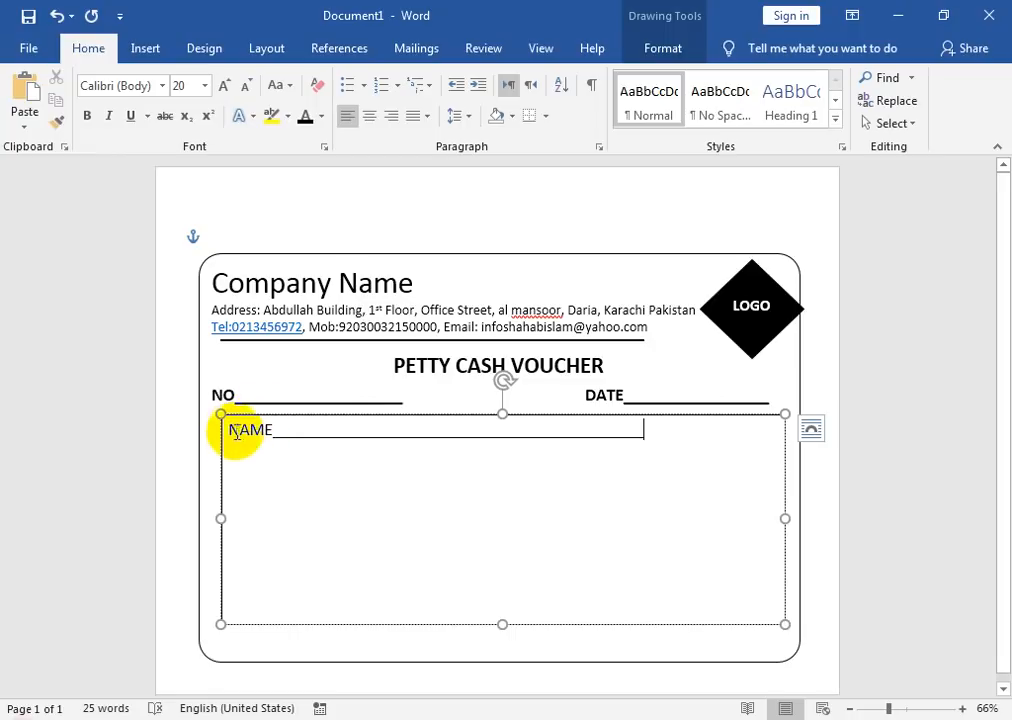
pyautogui.click(229, 430)
pyautogui.press('Return')
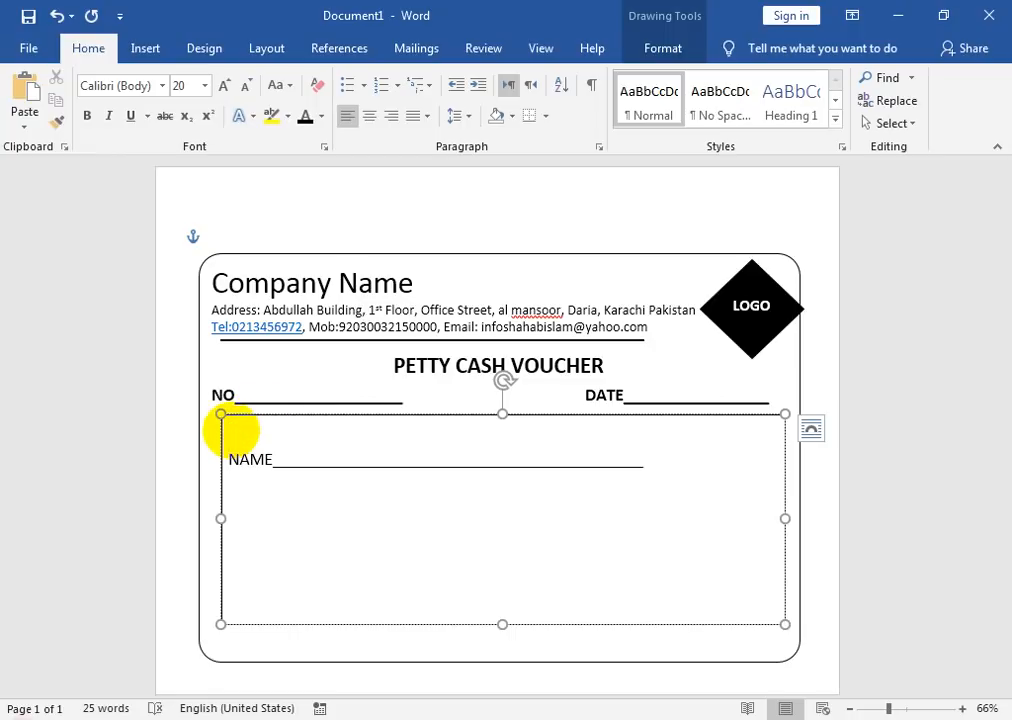
pyautogui.click(647, 460)
pyautogui.press('Return')
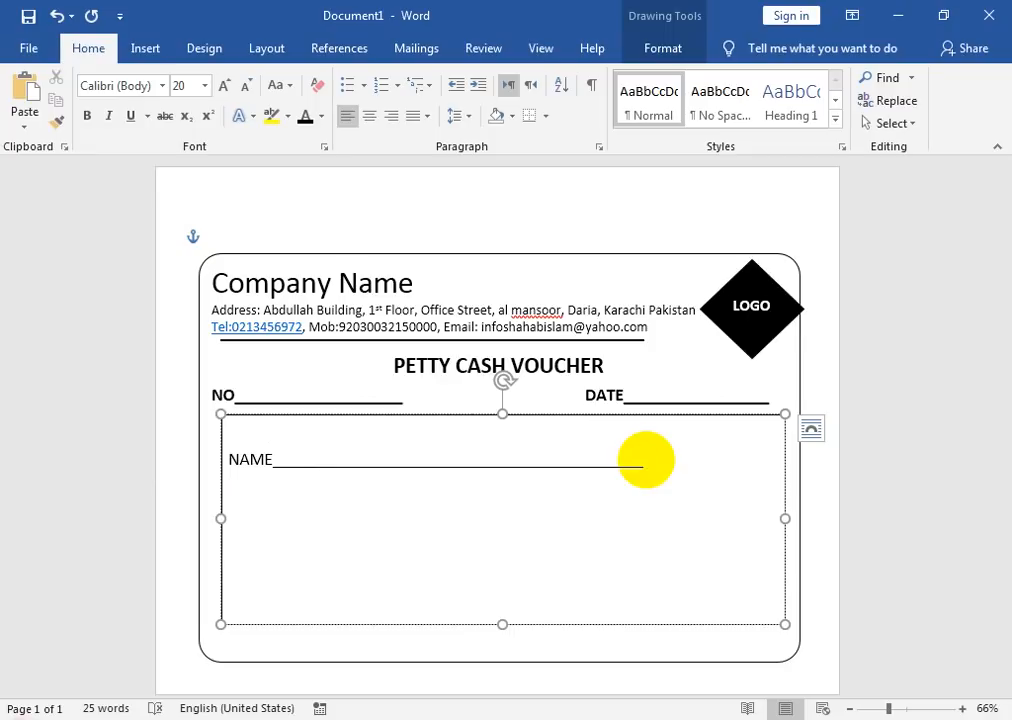
pyautogui.write('bR')
pyautogui.press('BackSpace')
pyautogui.press('BackSpace')
pyautogui.write('BRANCH NAME____________________________________')
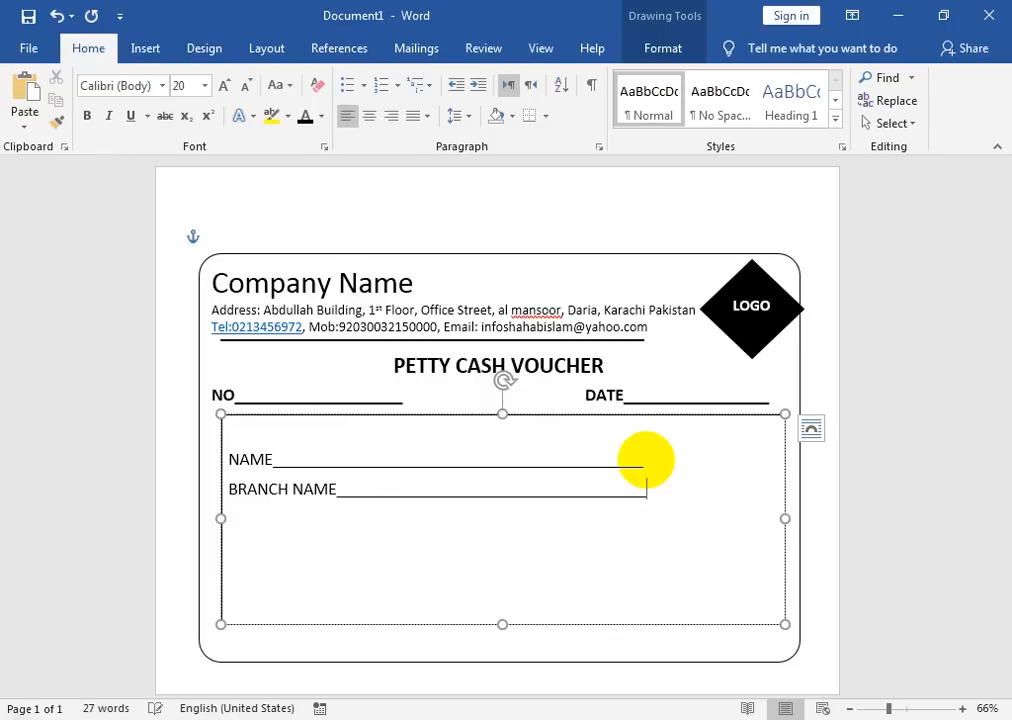
# Step: Add a DETAILS line with underscores and type a blank underline below it
pyautogui.press('BackSpace')
pyautogui.write('_')
pyautogui.write('DETAILS')
pyautogui.write('___')
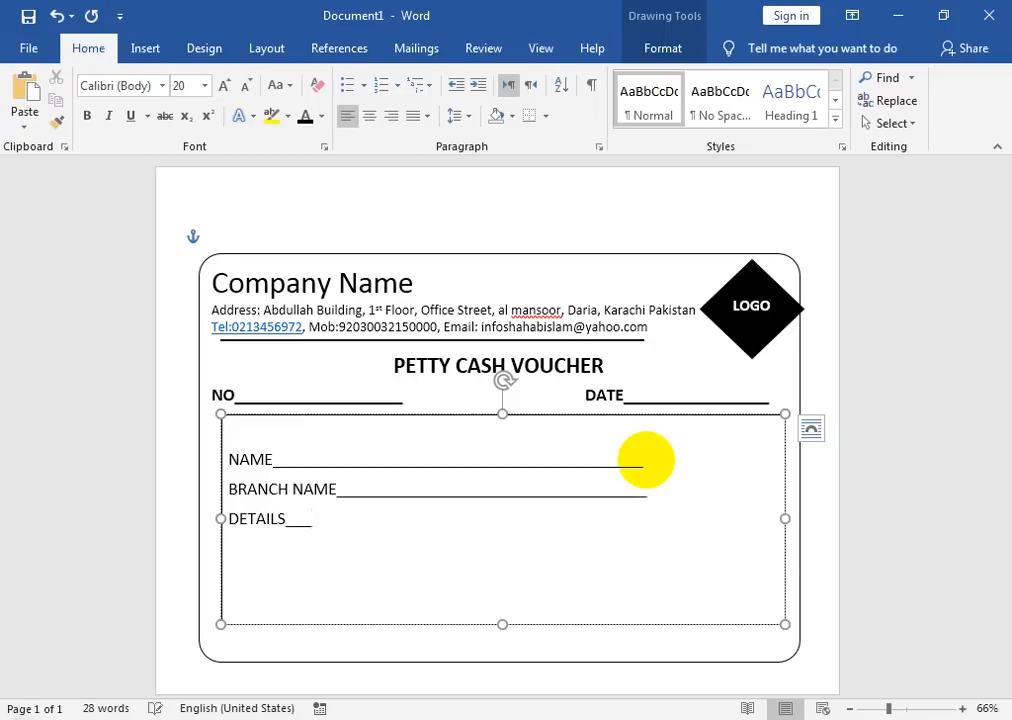
pyautogui.write('_______________________________________')
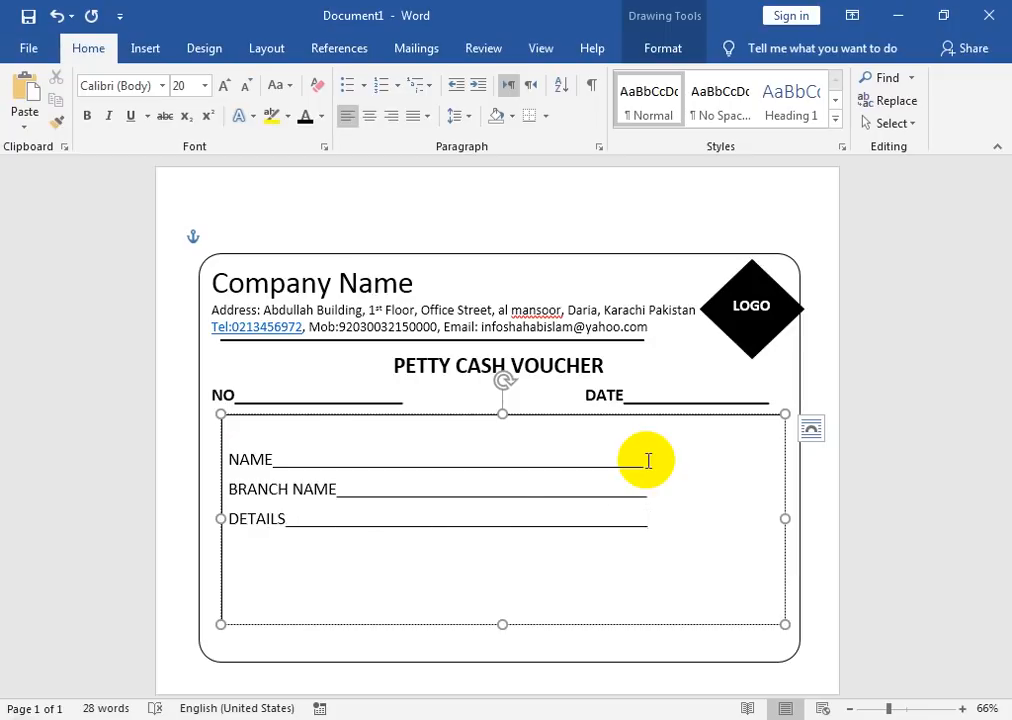
pyautogui.press('Return')
pyautogui.write('________________________________________________')
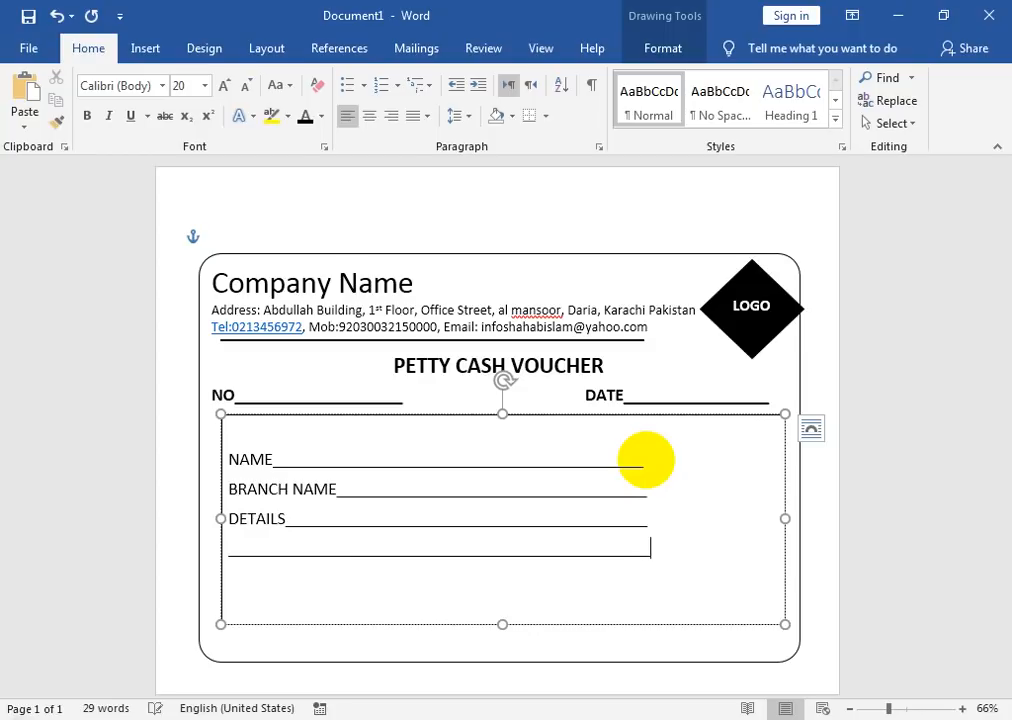
pyautogui.press('Return')
pyautogui.write('_____')
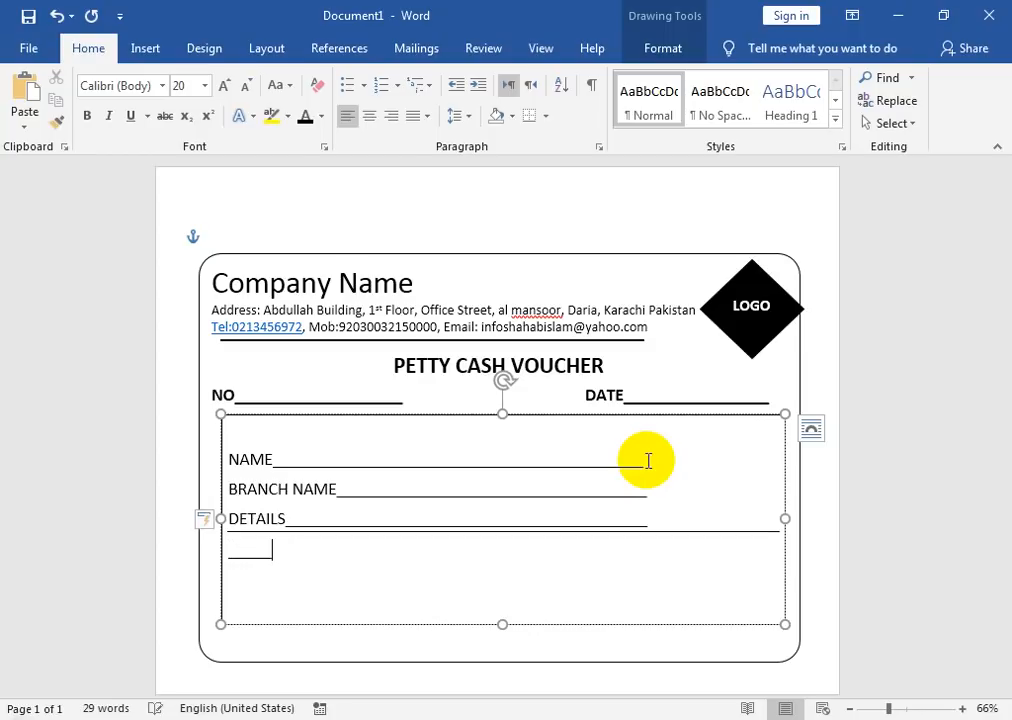
# Step: Keep the underline below DETAILS as plain underscores and remove the empty line above NAME
pyautogui.press('BackSpace')
pyautogui.press('BackSpace')
pyautogui.press('BackSpace')
pyautogui.press('BackSpace')
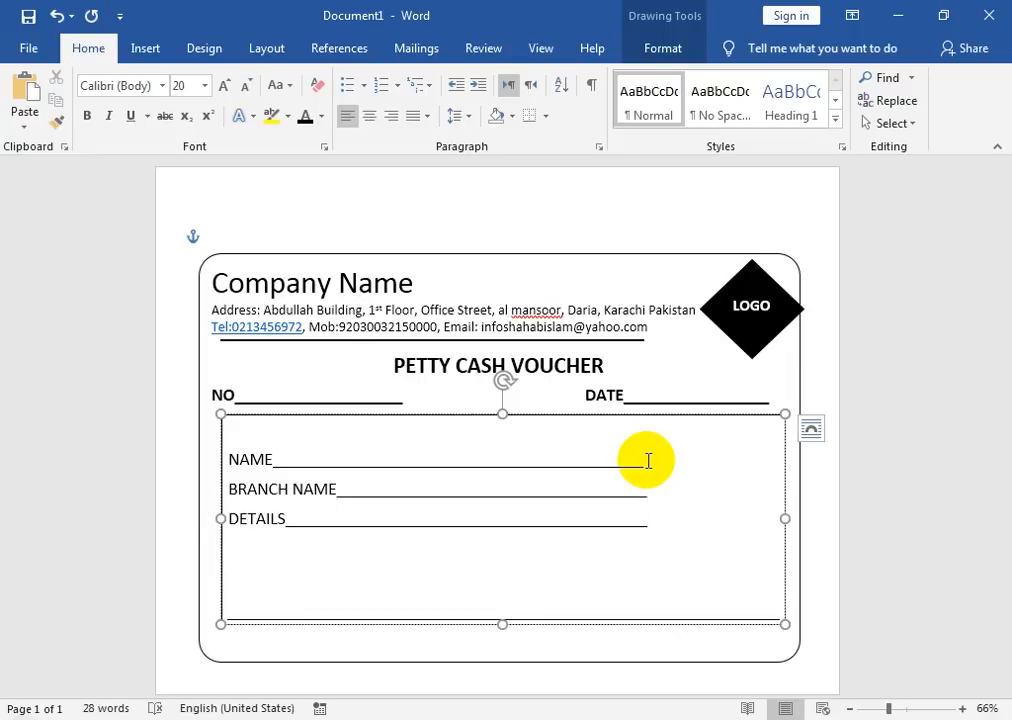
pyautogui.press('Return')
pyautogui.write('_________________________________________________')
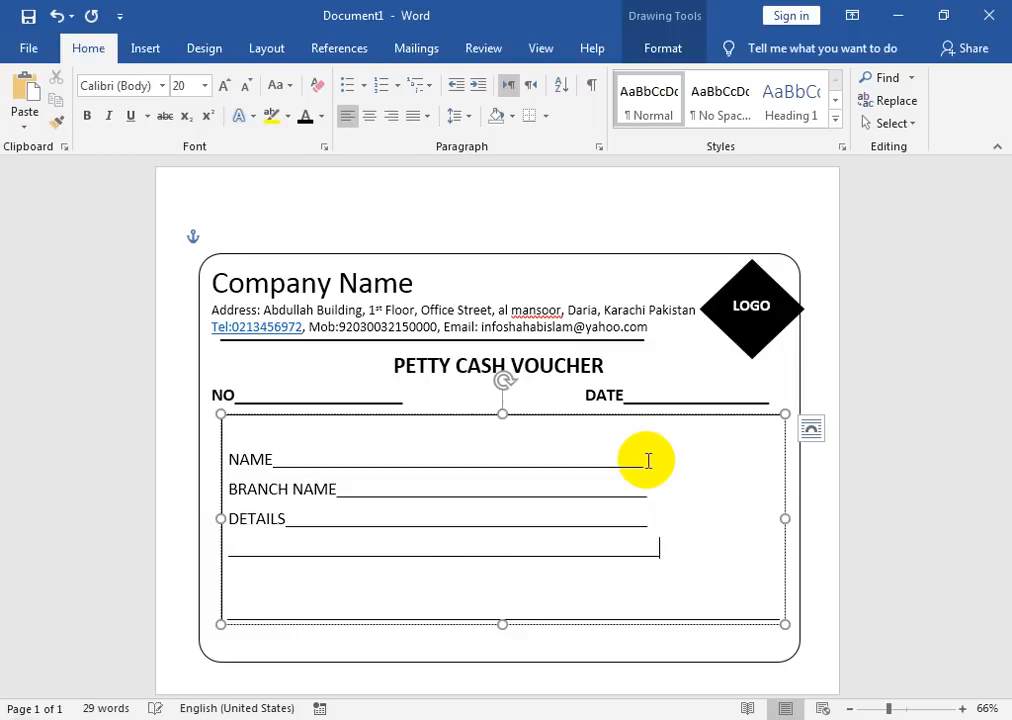
pyautogui.write('_')
pyautogui.press('Return')
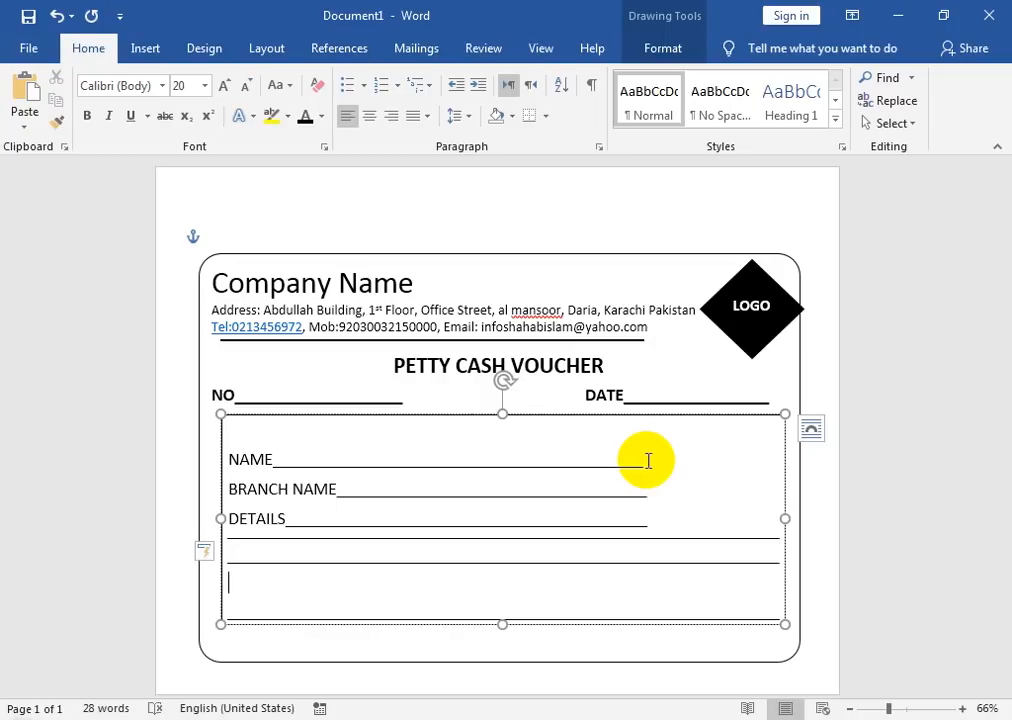
pyautogui.hotkey('ctrl', 'z')
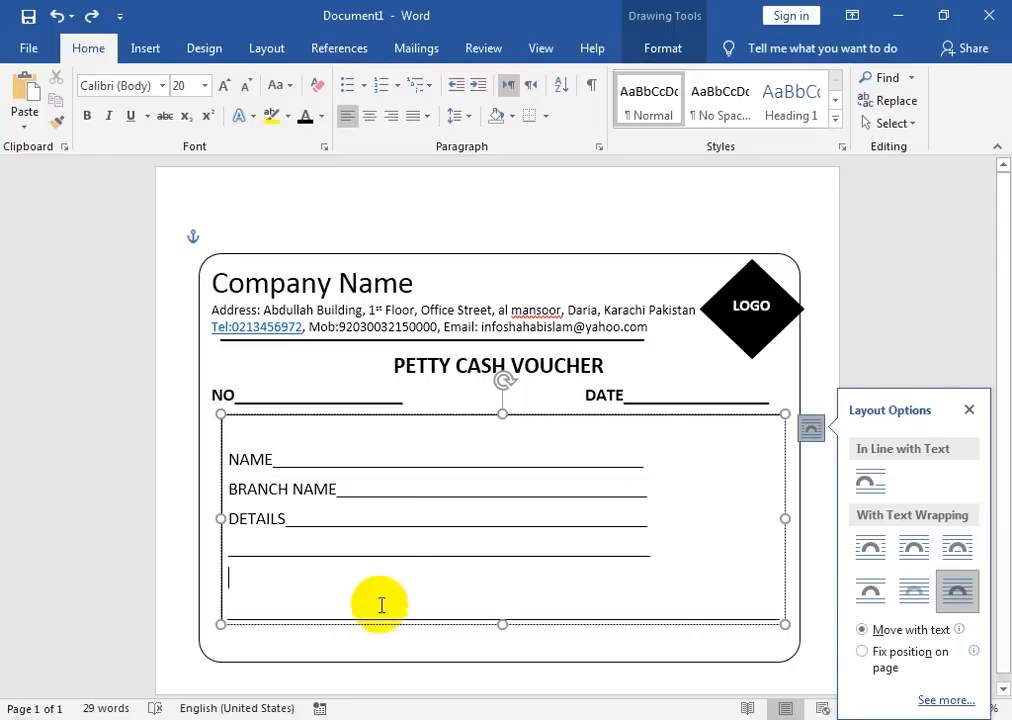
pyautogui.click(230, 452)
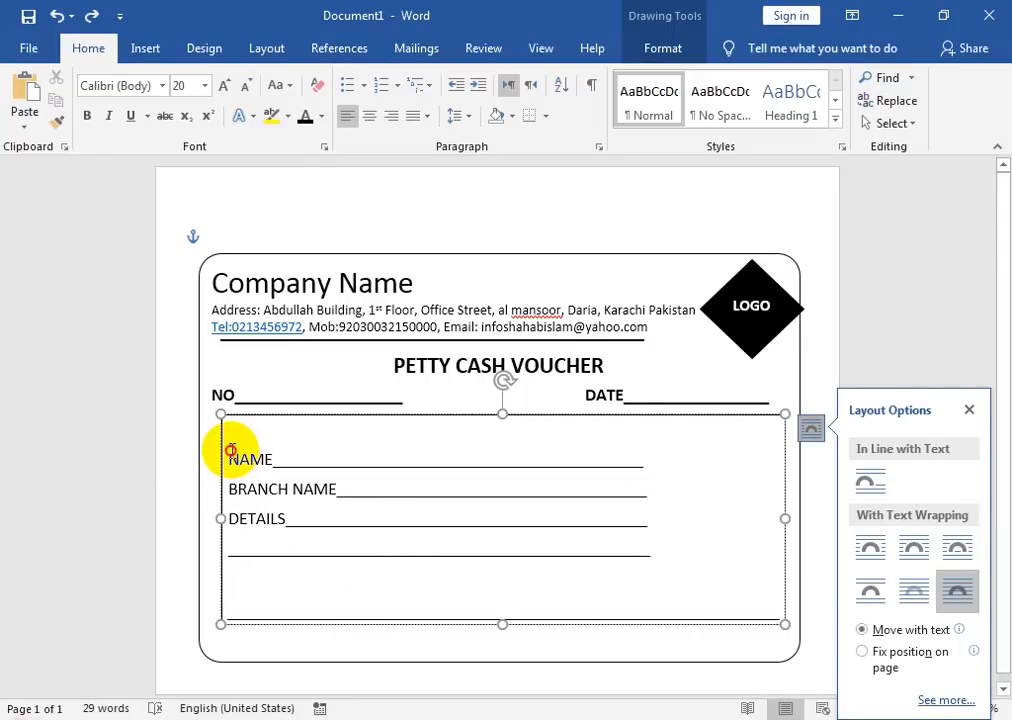
pyautogui.press('BackSpace')
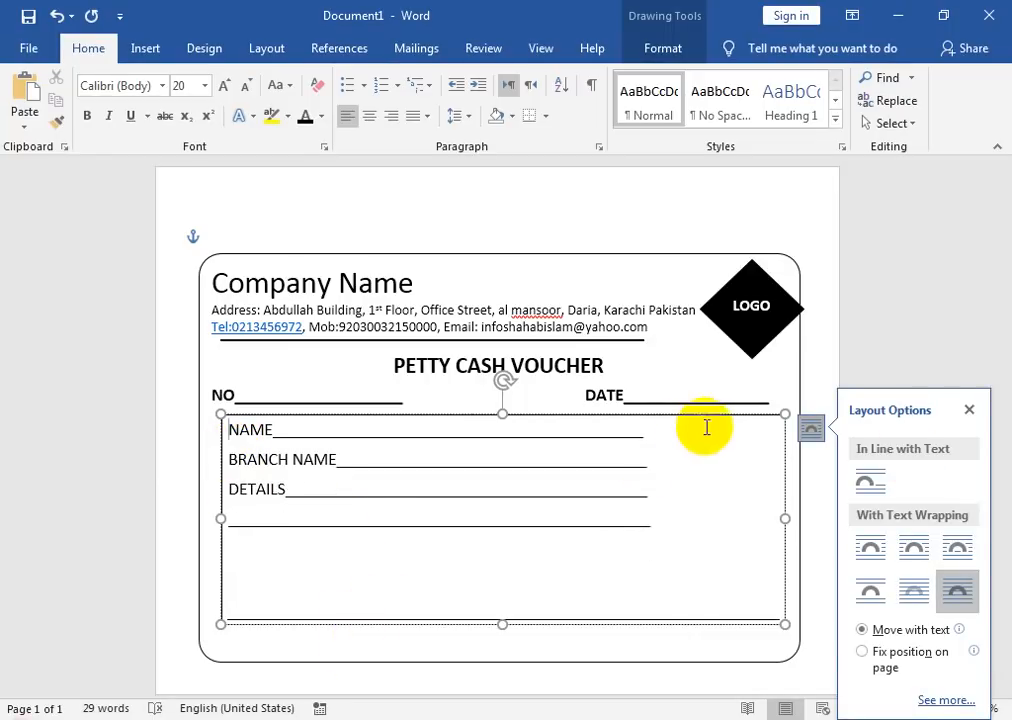
# Step: Draw a rectangle along the right side of the details box
pyautogui.click(145, 52)
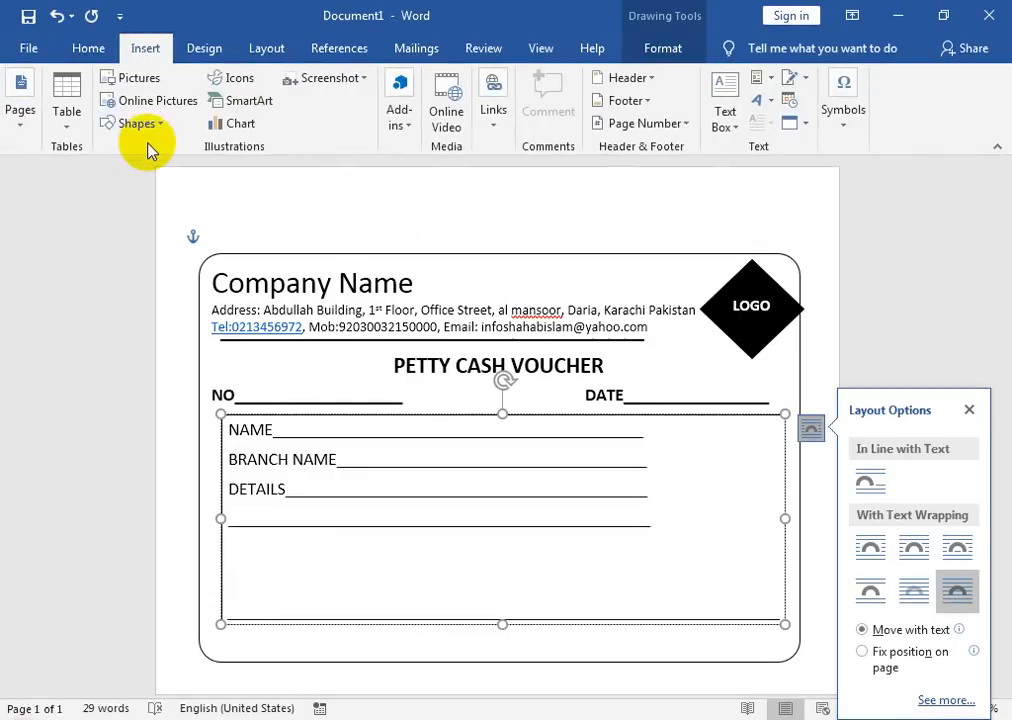
pyautogui.click(138, 123)
pyautogui.click(188, 170)
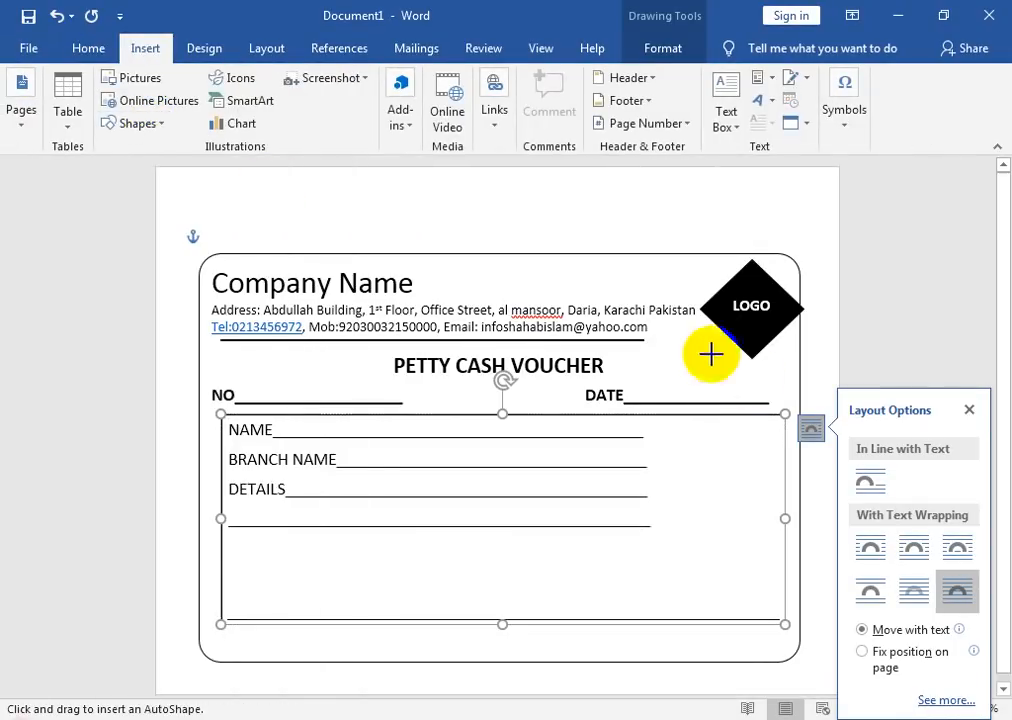
pyautogui.moveTo(657, 414)
pyautogui.mouseDown()
pyautogui.moveTo(675, 537)
pyautogui.moveTo(785, 590)
pyautogui.mouseUp()
# Step: Give the rectangle no fill and a black 1½ pt outline
pyautogui.click(345, 82)
pyautogui.click(328, 253)
pyautogui.click(330, 101)
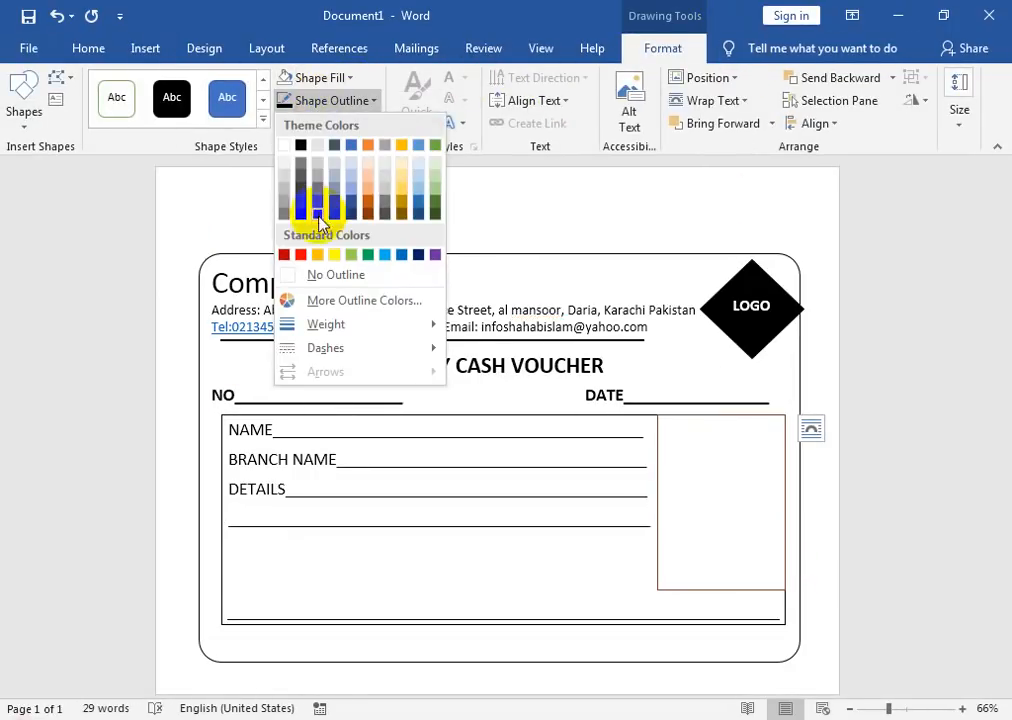
pyautogui.click(300, 145)
pyautogui.click(343, 103)
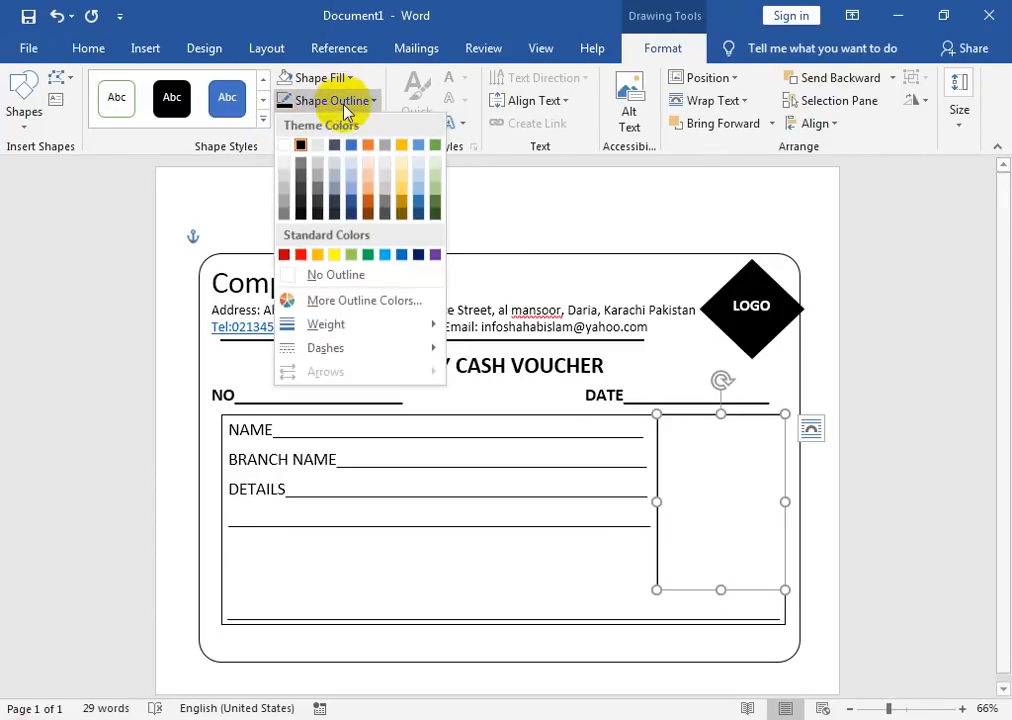
pyautogui.moveTo(436, 323)
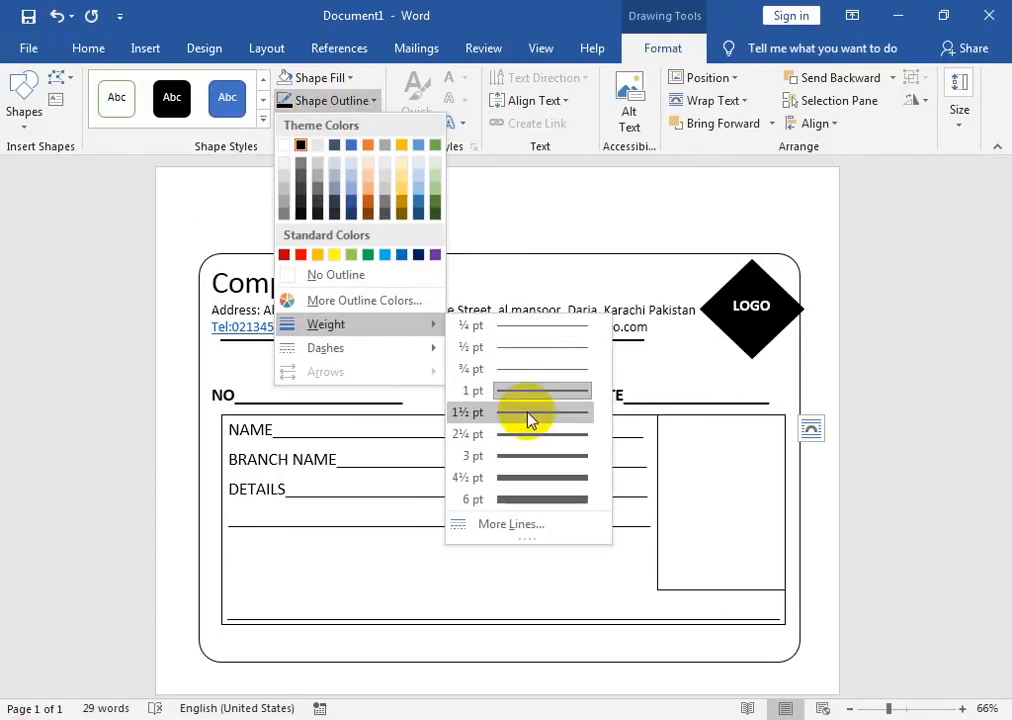
pyautogui.click(530, 412)
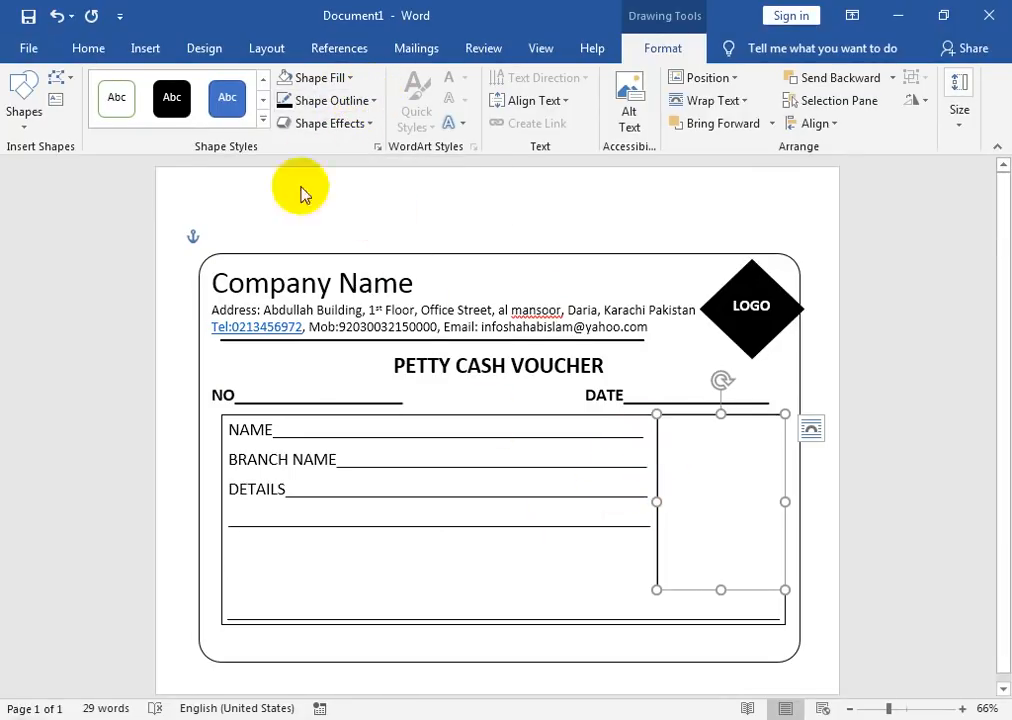
pyautogui.click(30, 118)
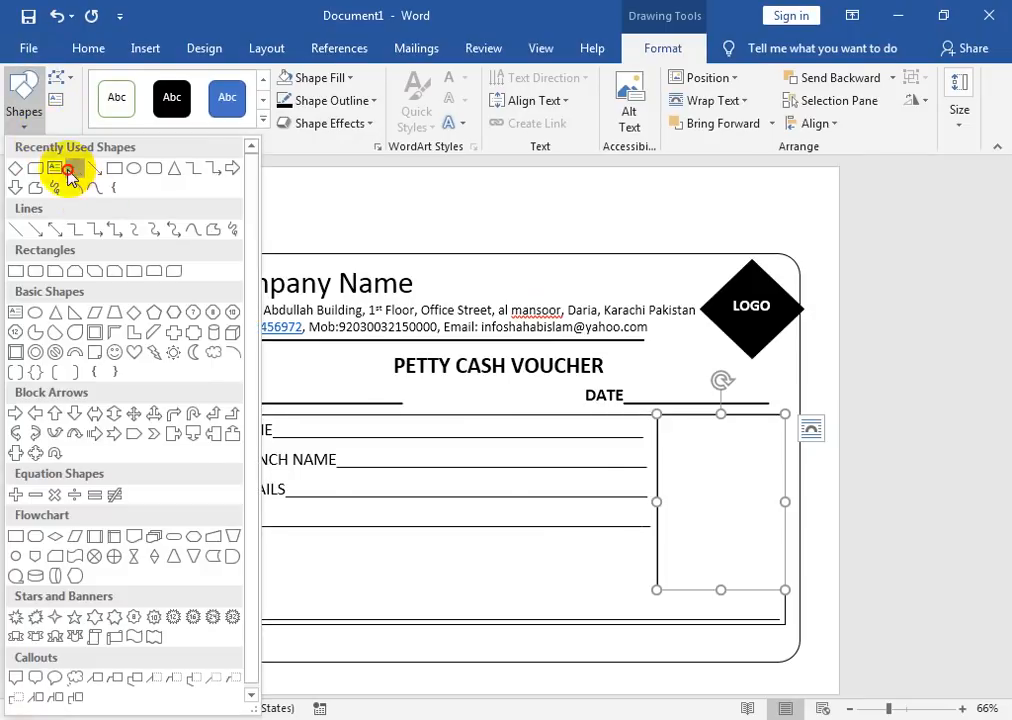
# Step: Discard a trial line, then draw a short rectangle across the top of the right-hand column
pyautogui.click(72, 186)
pyautogui.moveTo(659, 452); pyautogui.dragTo(785, 453)
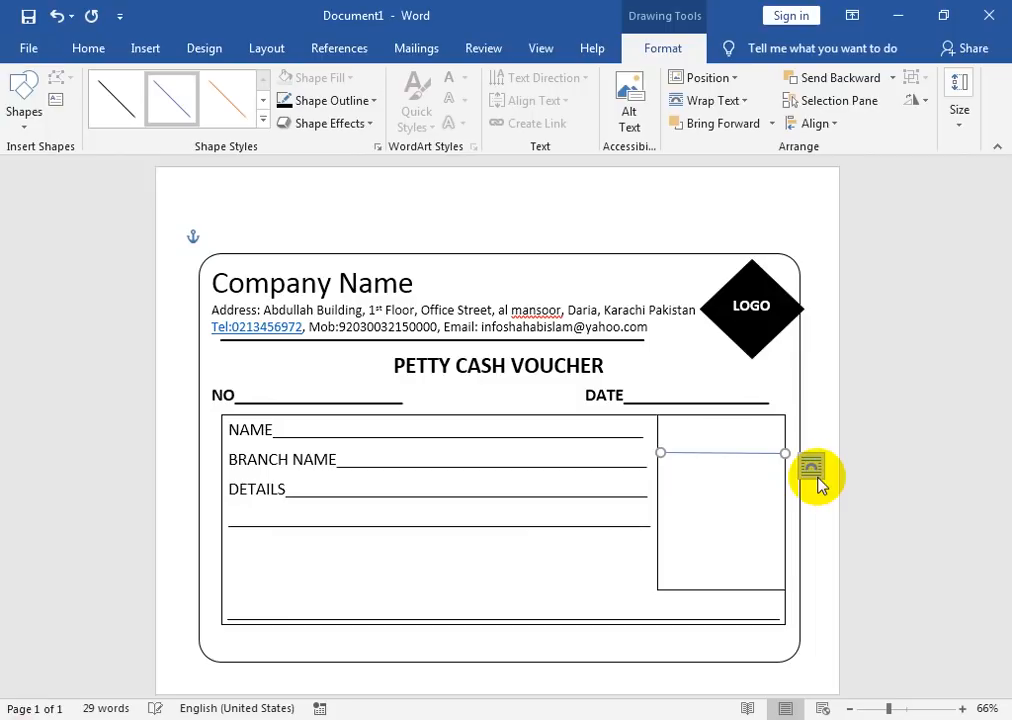
pyautogui.hotkey('ctrl', 'z')
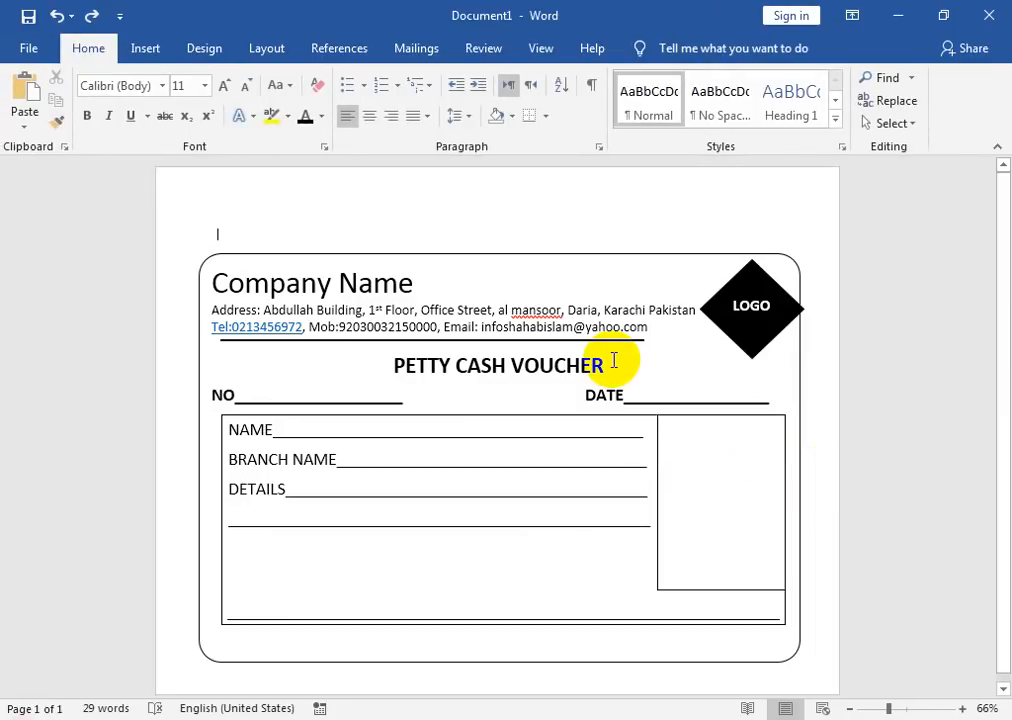
pyautogui.click(145, 48)
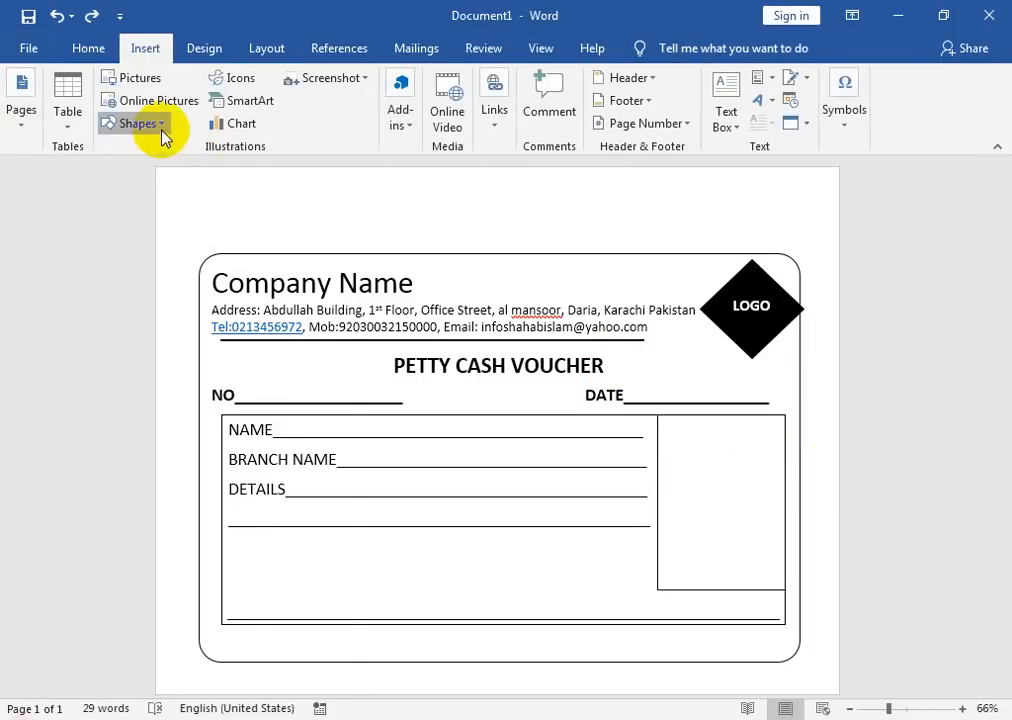
pyautogui.click(162, 130)
pyautogui.click(208, 176)
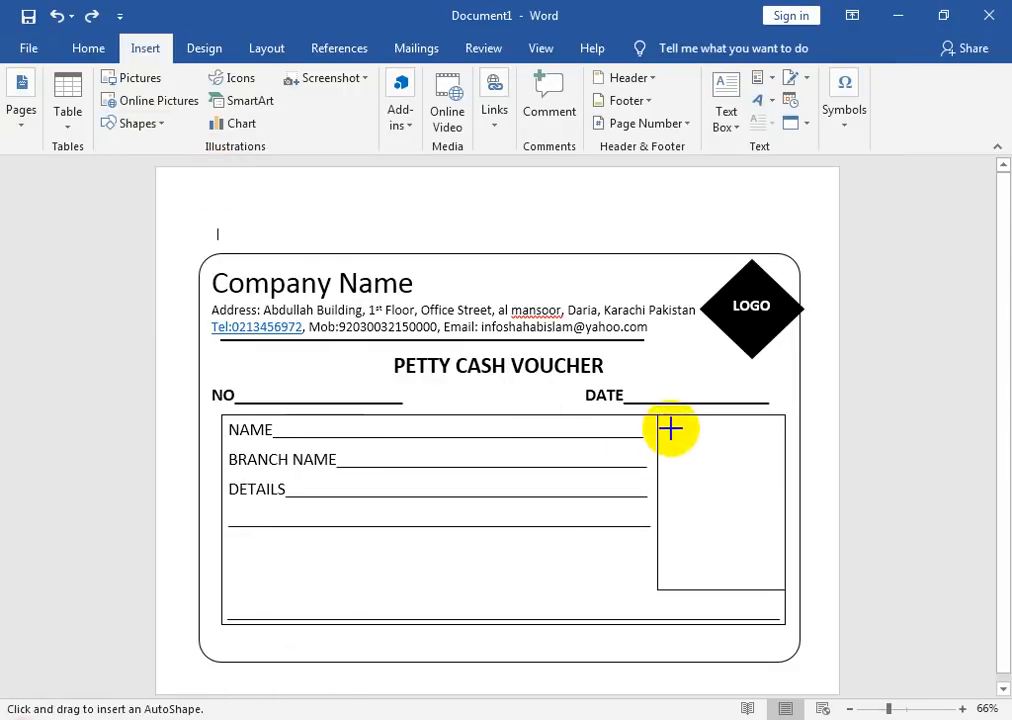
pyautogui.moveTo(659, 416); pyautogui.dragTo(786, 457)
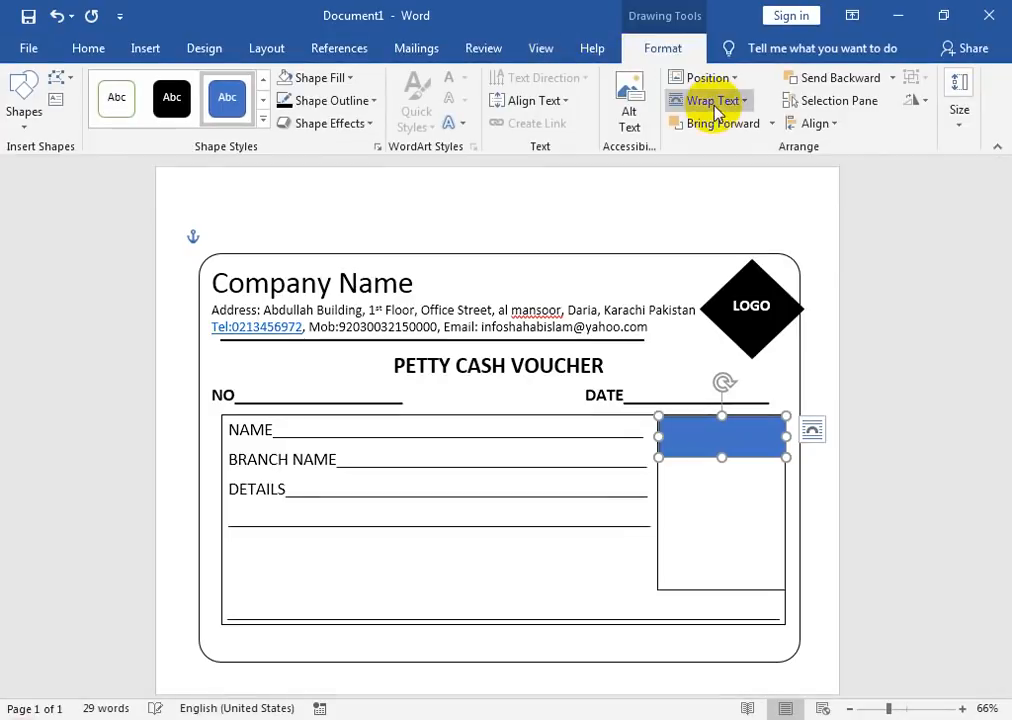
# Step: Make the header rectangle unfilled and set its outline colour
pyautogui.click(320, 77)
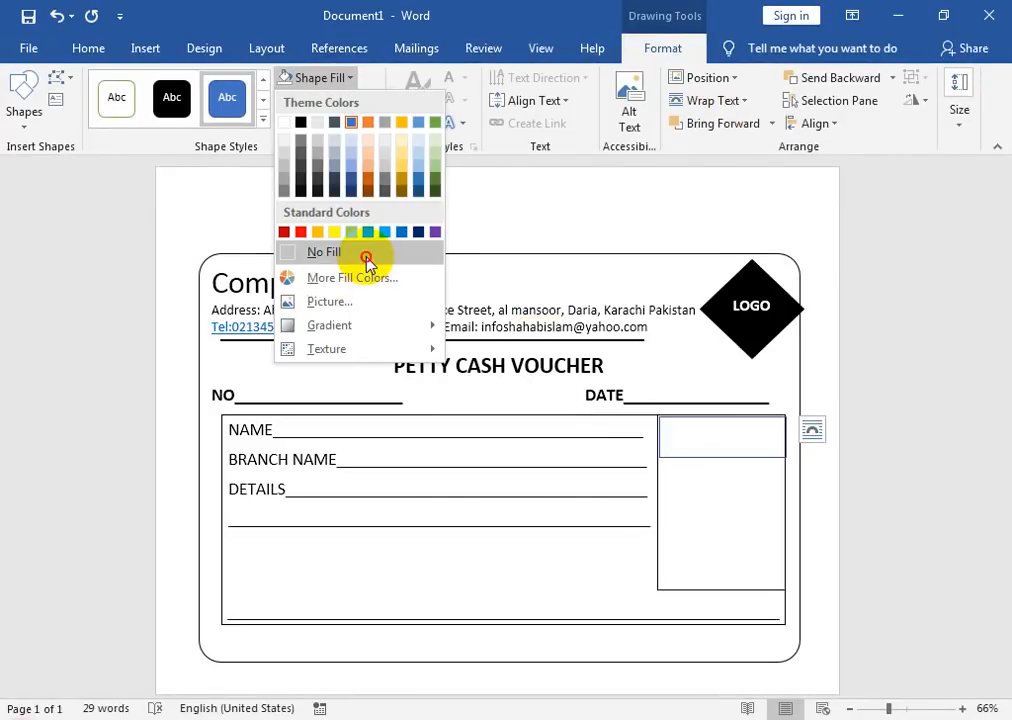
pyautogui.click(366, 253)
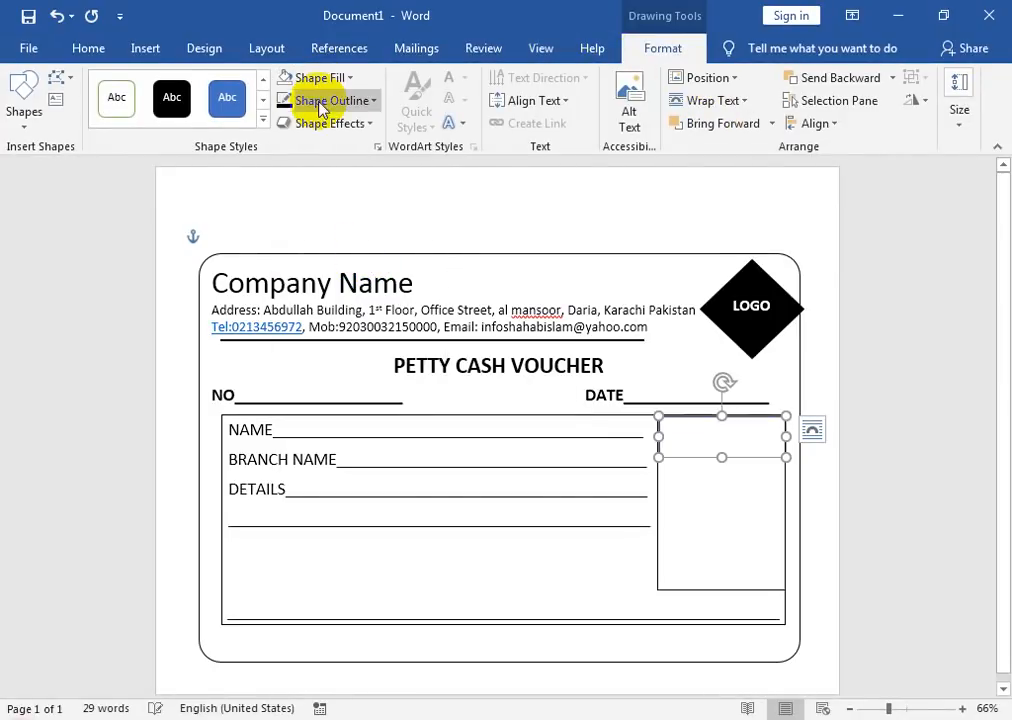
pyautogui.click(373, 101)
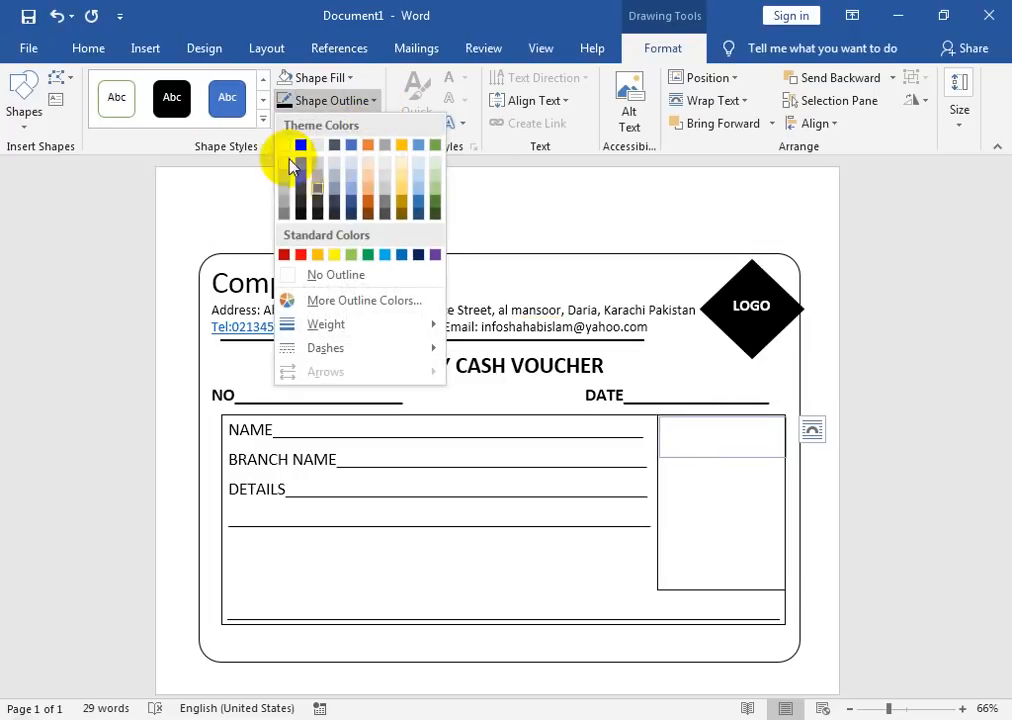
pyautogui.click(296, 144)
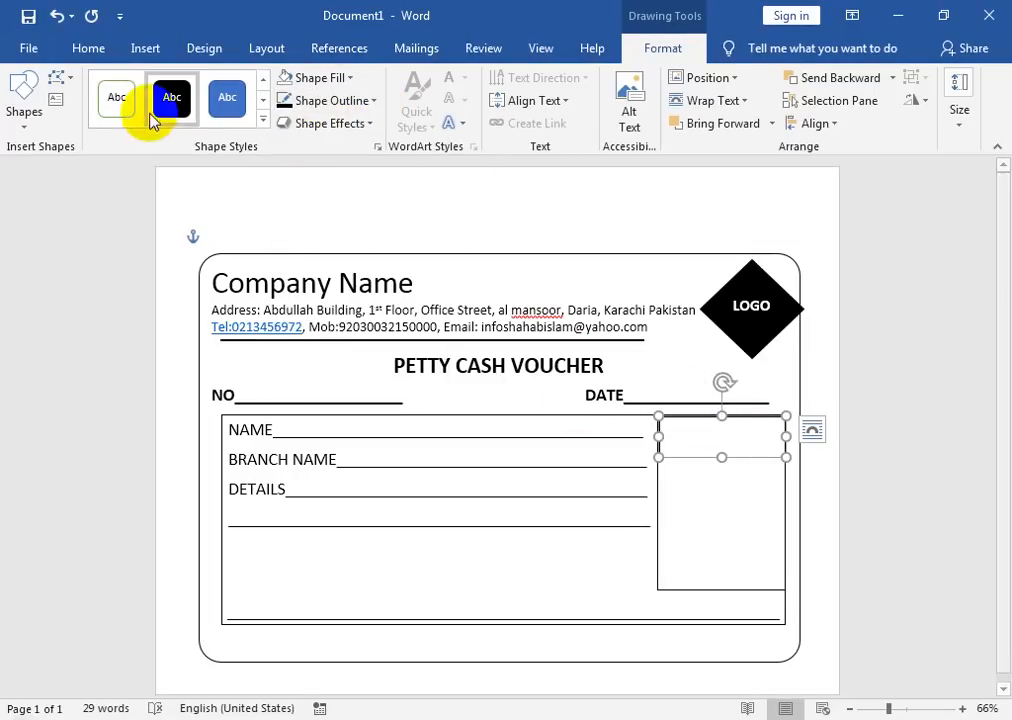
pyautogui.click(146, 49)
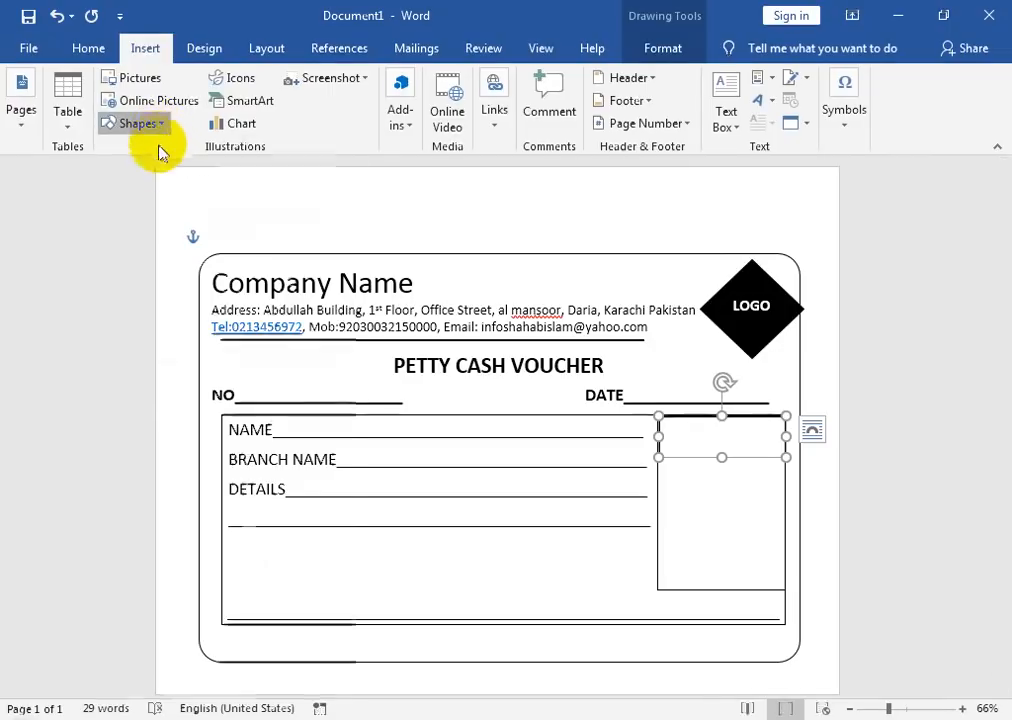
pyautogui.click(152, 126)
# Step: Draw a tall narrow rectangle down the column's right part, unfilled with a black outline
pyautogui.click(196, 173)
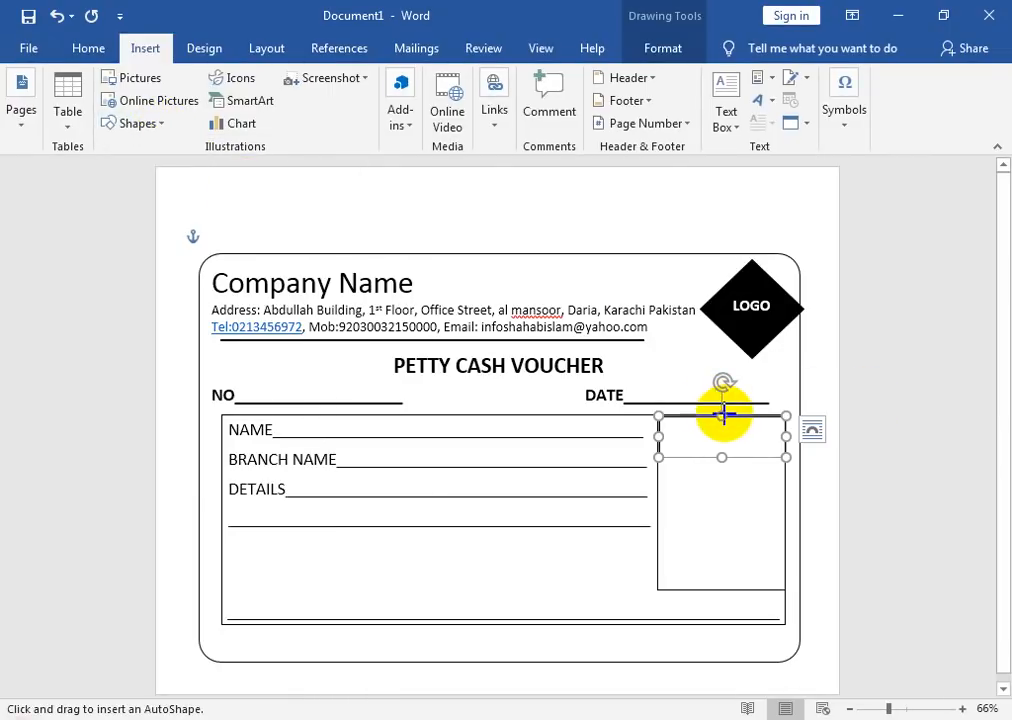
pyautogui.moveTo(725, 416)
pyautogui.mouseDown()
pyautogui.moveTo(757, 569)
pyautogui.moveTo(783, 590)
pyautogui.moveTo(783, 624)
pyautogui.mouseUp()
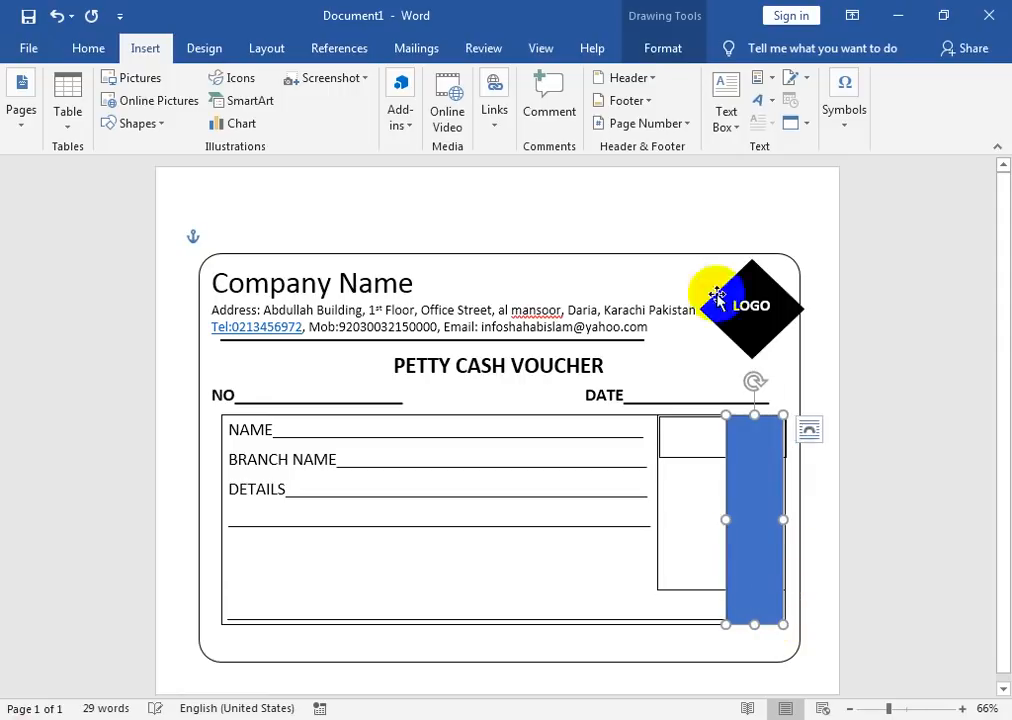
pyautogui.click(660, 55)
pyautogui.click(333, 80)
pyautogui.click(357, 253)
pyautogui.click(352, 101)
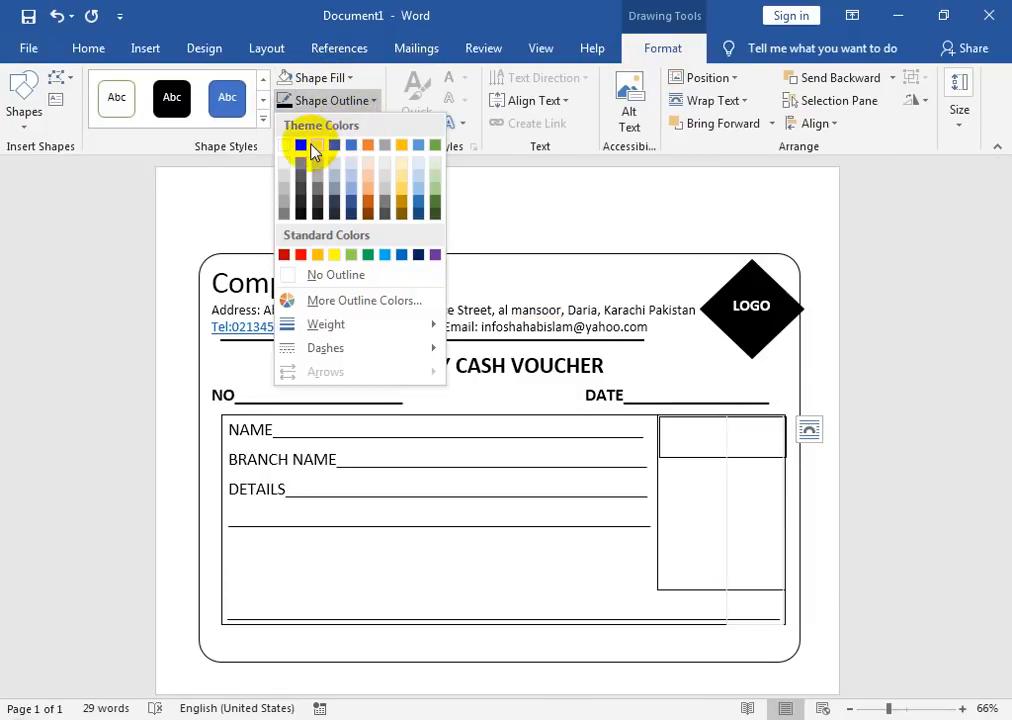
pyautogui.click(298, 149)
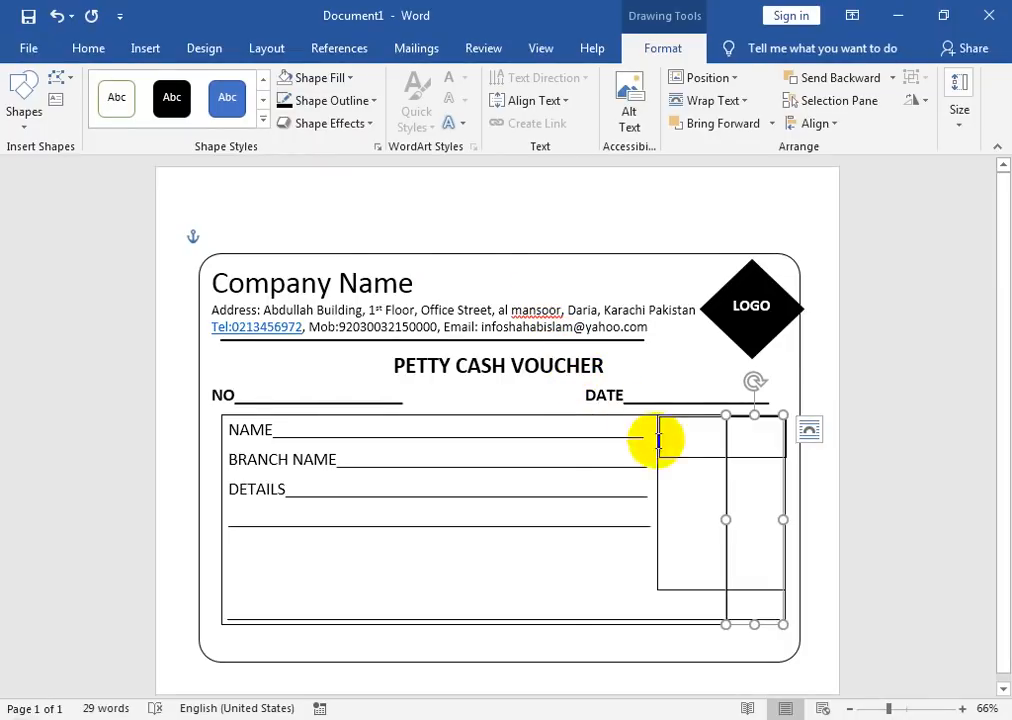
# Step: Widen the small heading rectangle slightly to the left
pyautogui.click(687, 458)
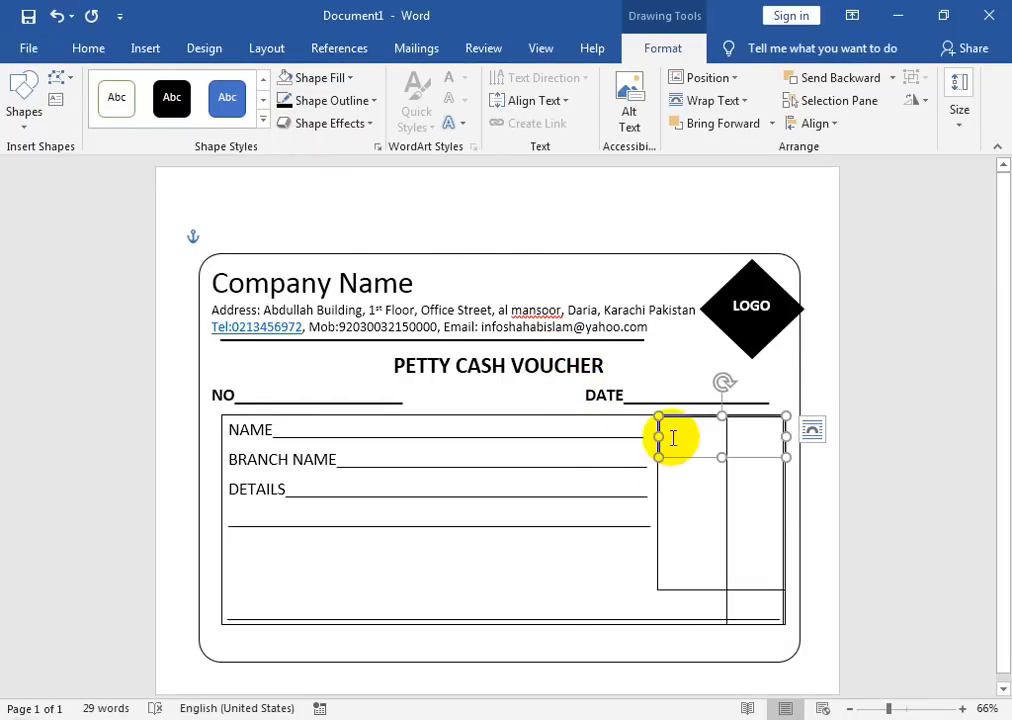
pyautogui.moveTo(652, 435); pyautogui.dragTo(654, 434)
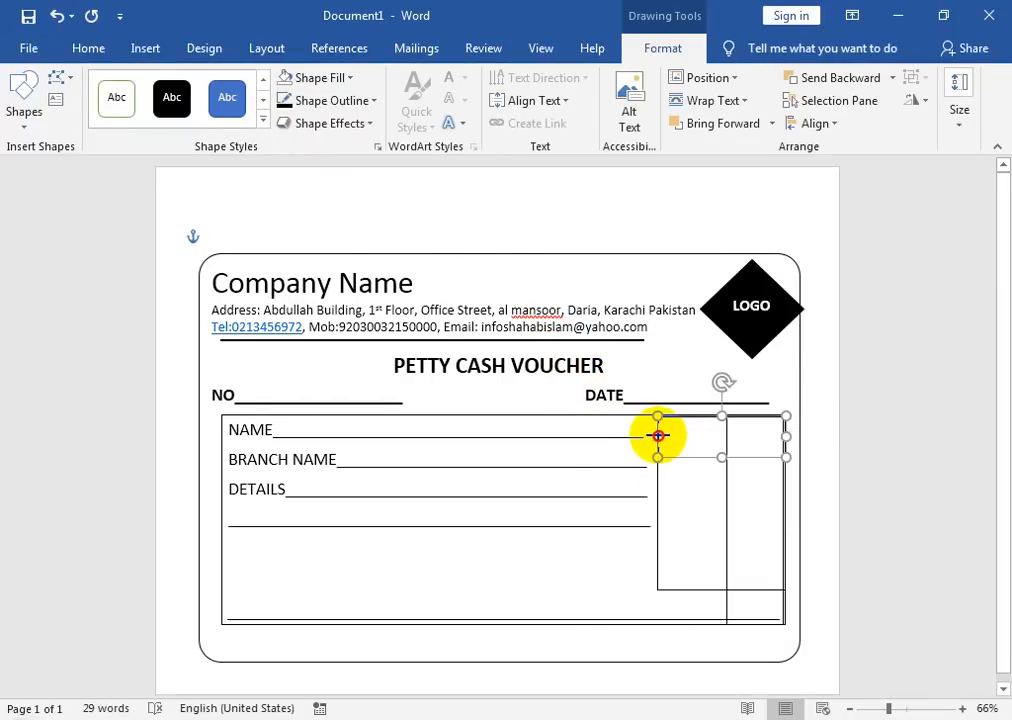
pyautogui.click(895, 436)
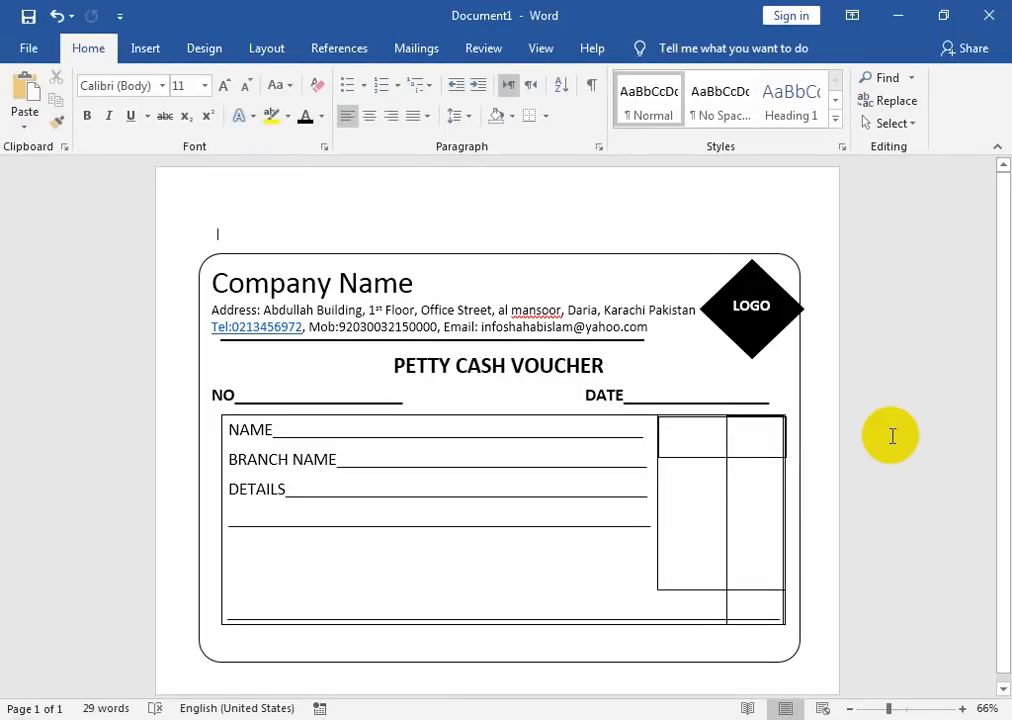
pyautogui.click(751, 458)
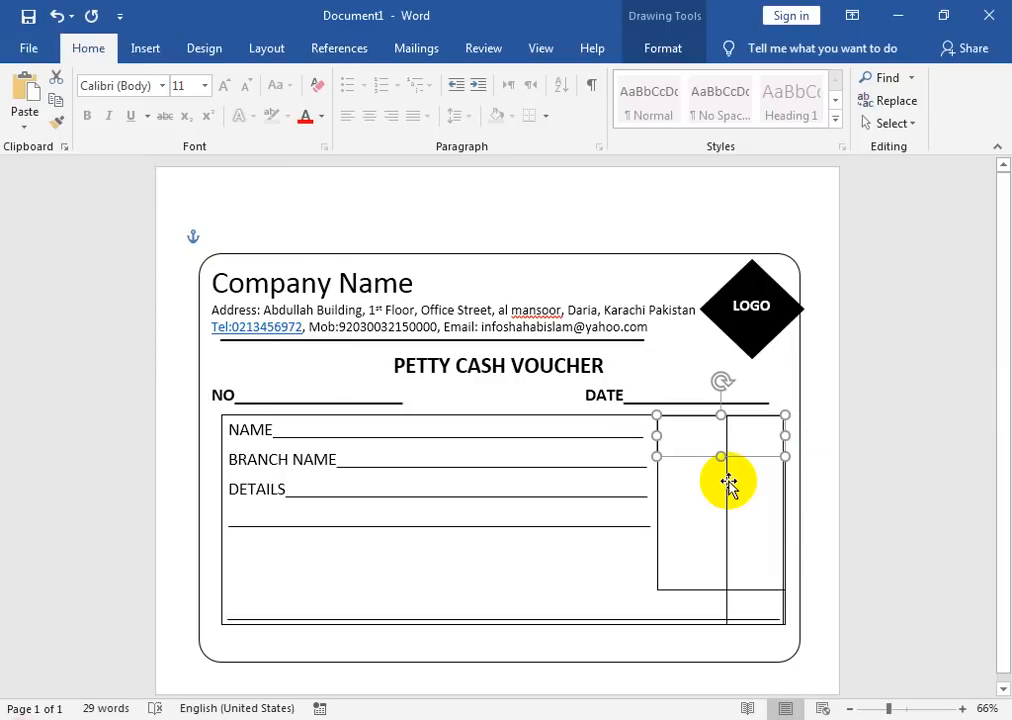
# Step: Shorten the narrow rectangle so it starts below the header box
pyautogui.click(740, 413)
pyautogui.moveTo(751, 418); pyautogui.dragTo(751, 456)
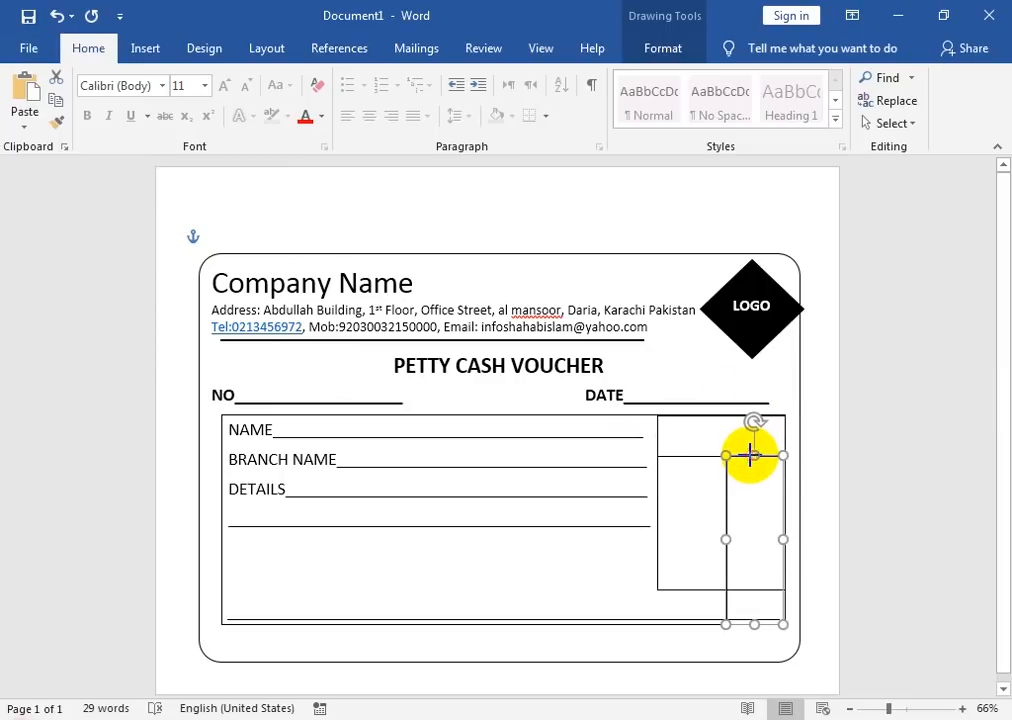
pyautogui.click(145, 48)
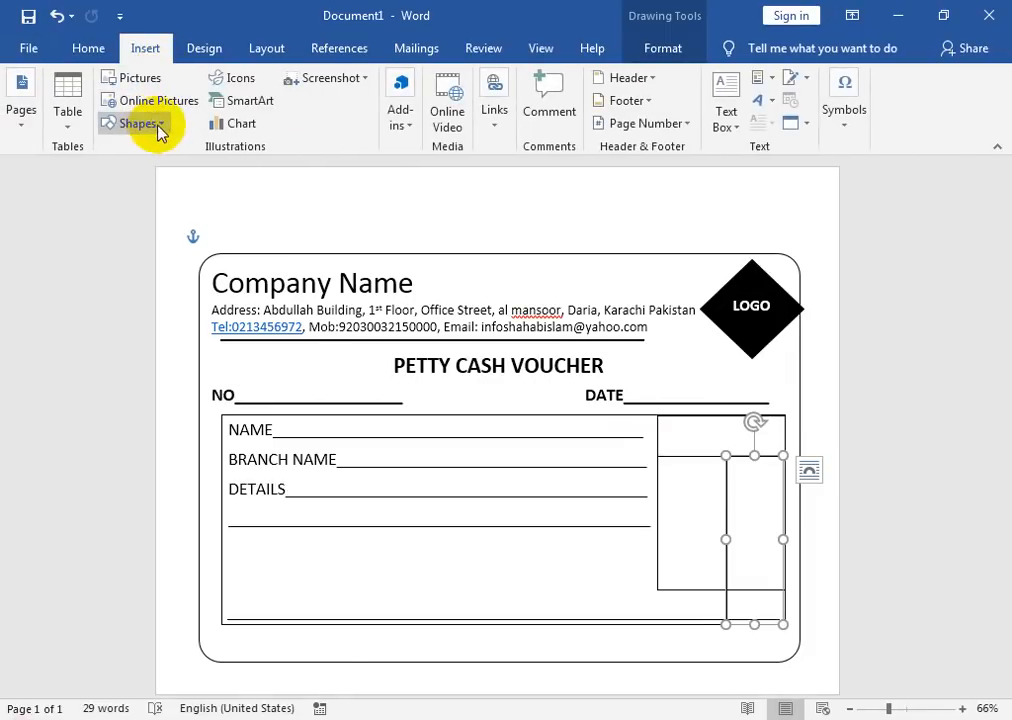
# Step: Draw a wide, short rectangle across the bottom right of the details box
pyautogui.click(158, 127)
pyautogui.click(206, 167)
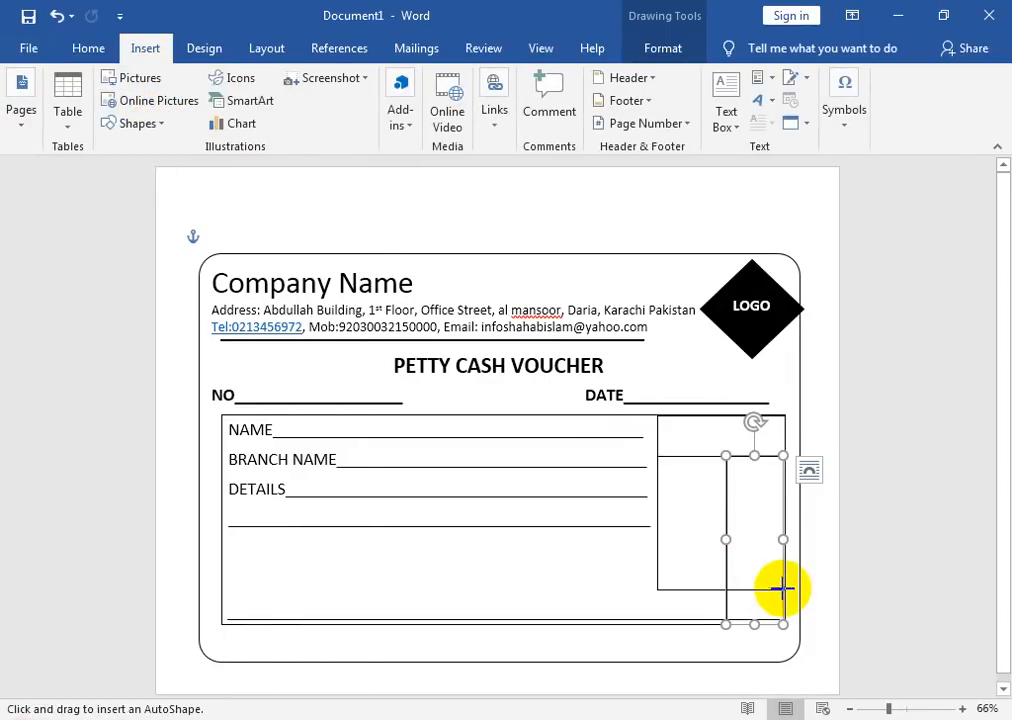
pyautogui.moveTo(783, 590); pyautogui.dragTo(581, 622)
# Step: Remove the bottom rectangle's fill and give it a black outline
pyautogui.click(312, 78)
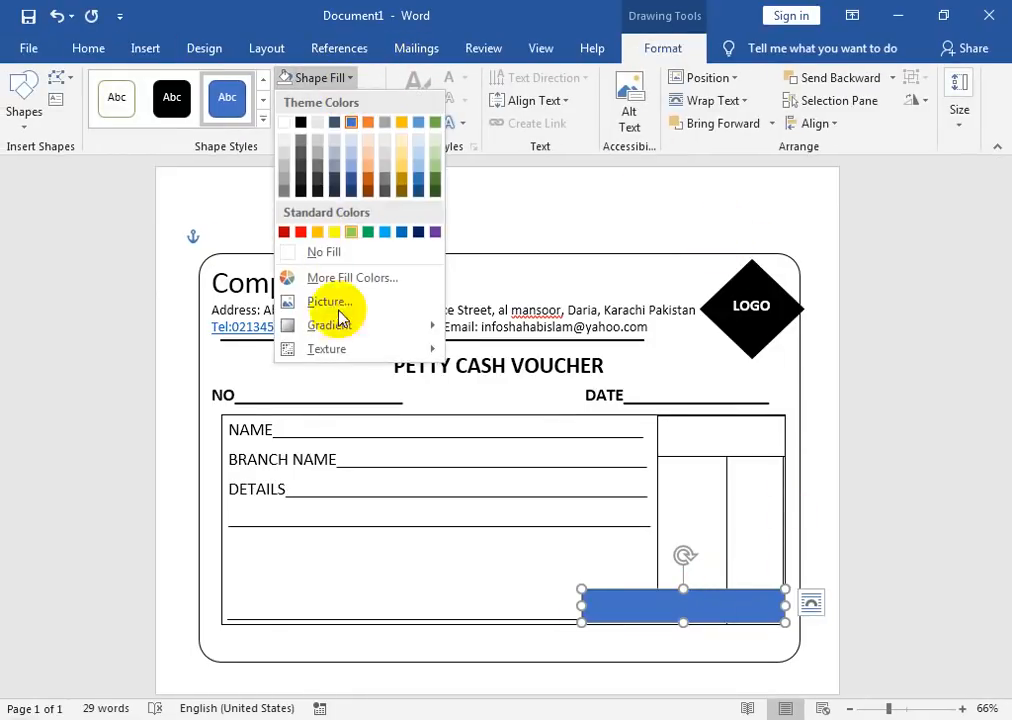
pyautogui.click(325, 252)
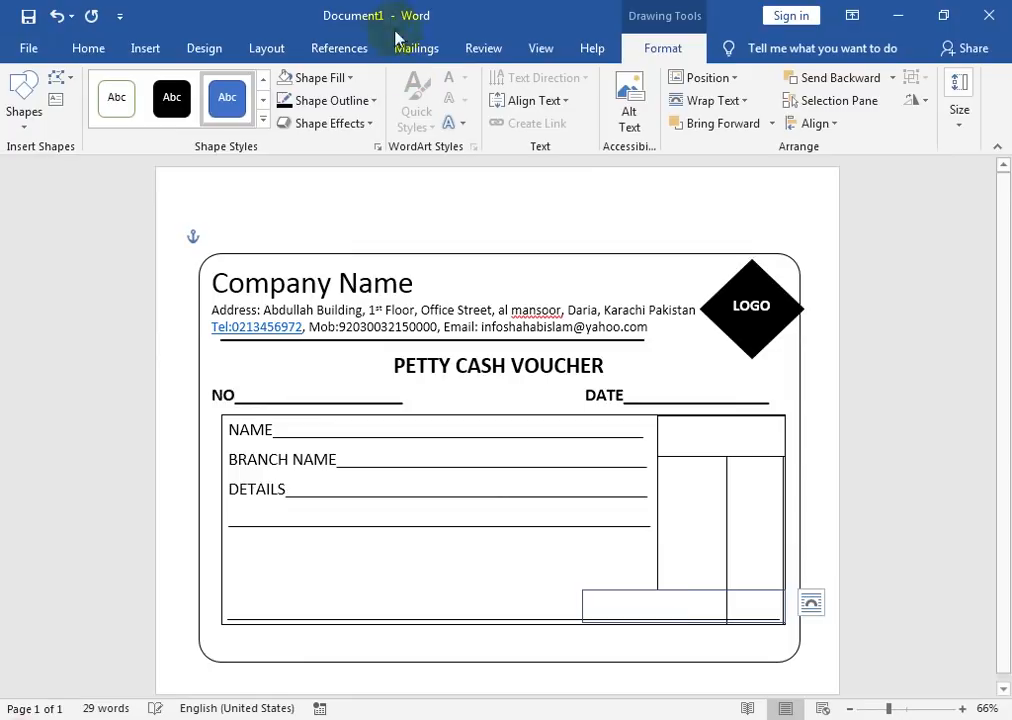
pyautogui.click(350, 104)
pyautogui.click(302, 147)
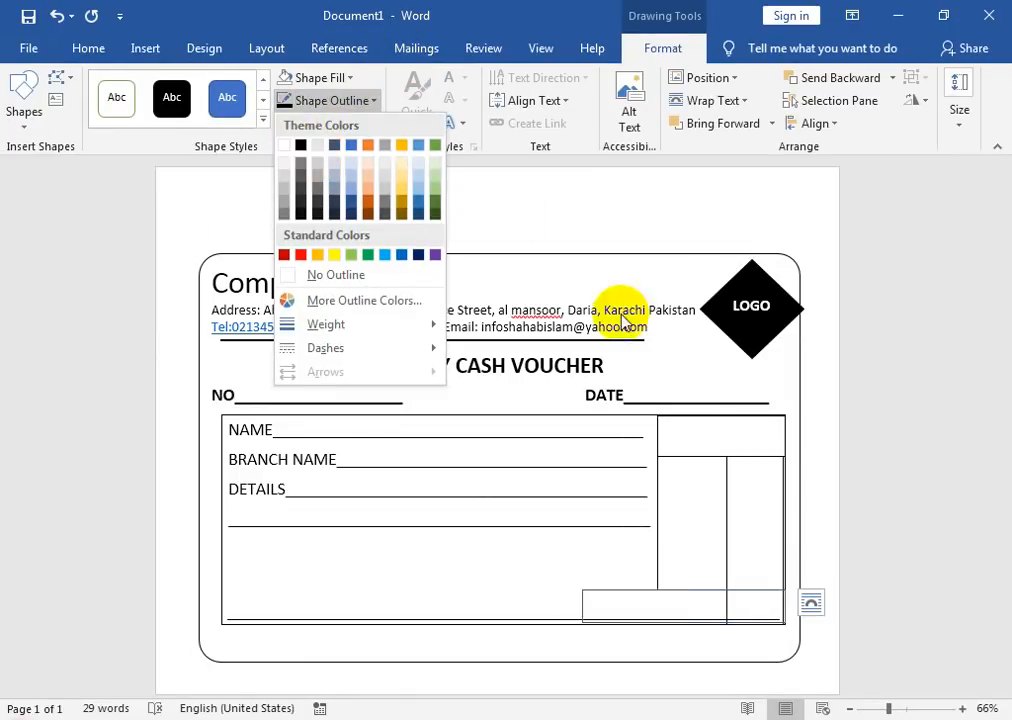
pyautogui.click(620, 568)
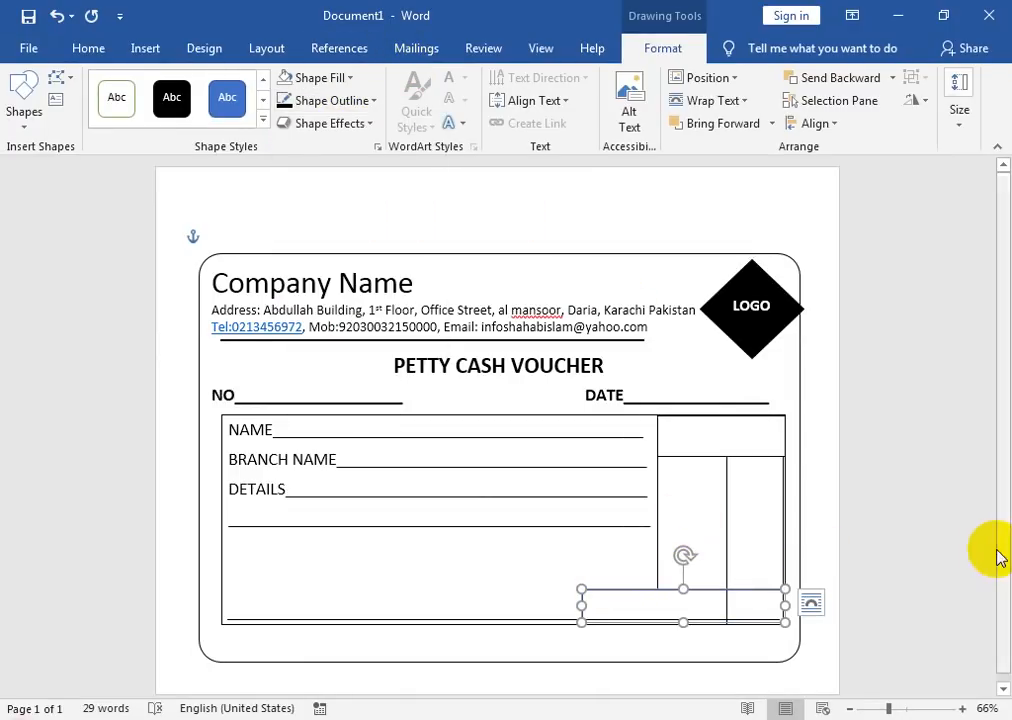
pyautogui.click(822, 548)
pyautogui.doubleClick(673, 591)
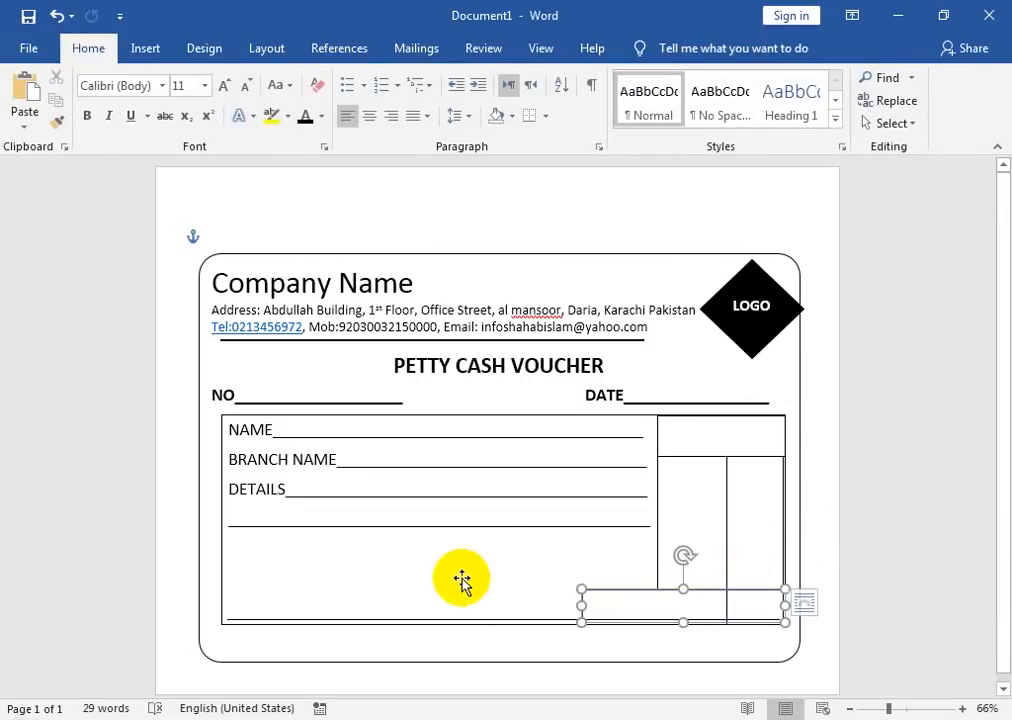
pyautogui.click(350, 108)
# Step: Add text to the small header box and type AMOUNT
pyautogui.click(490, 294)
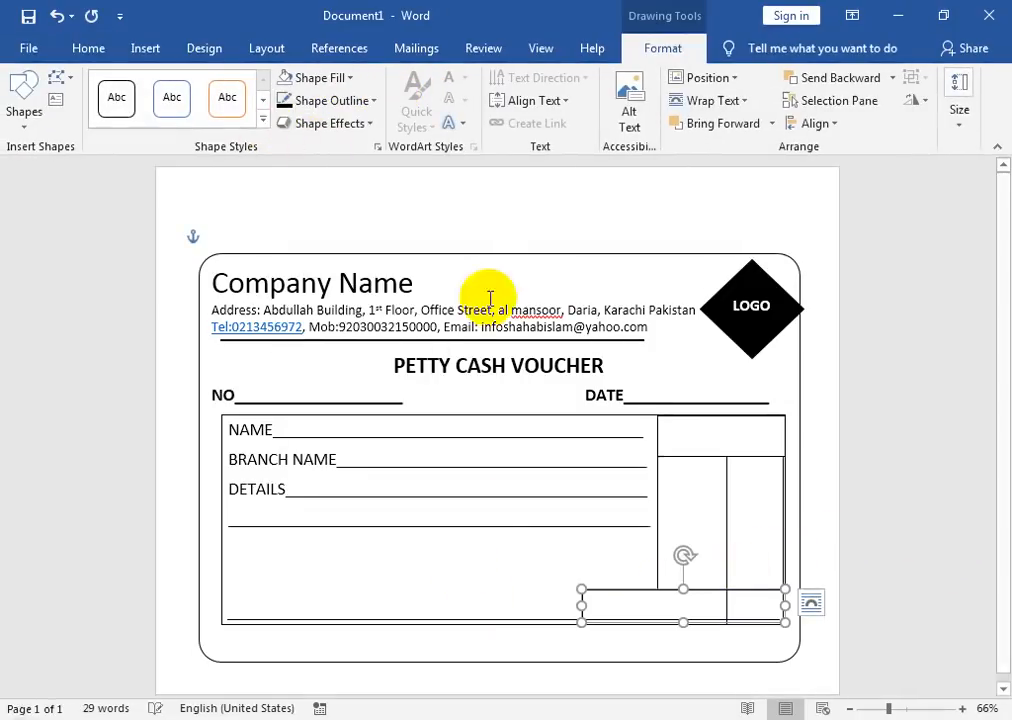
pyautogui.click(727, 428)
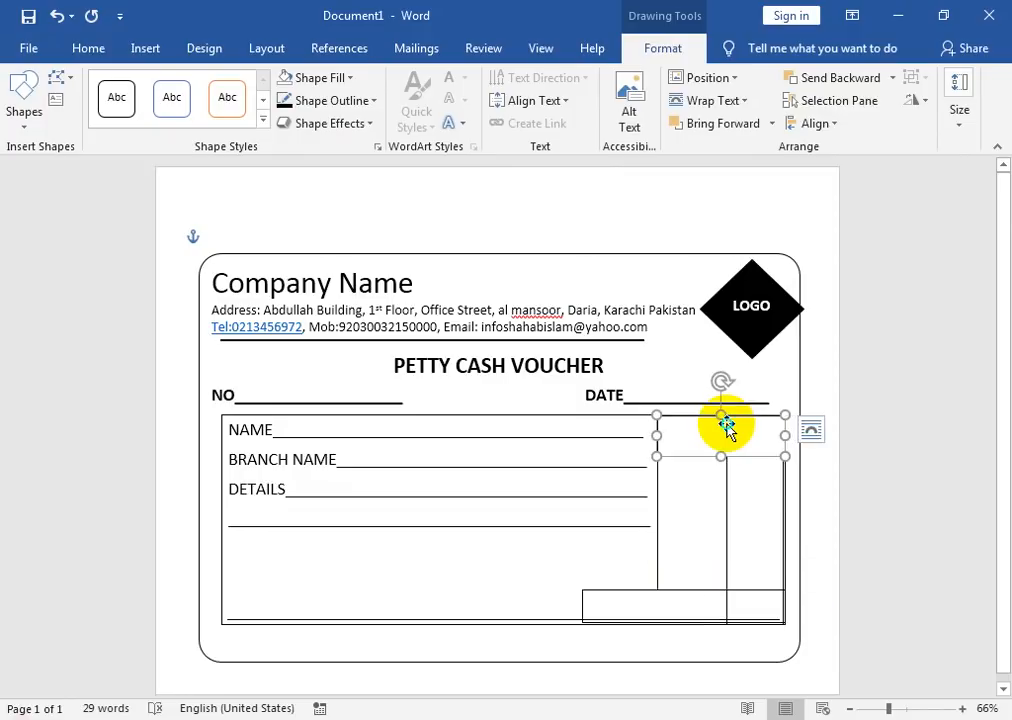
pyautogui.rightClick(727, 428)
pyautogui.click(804, 142)
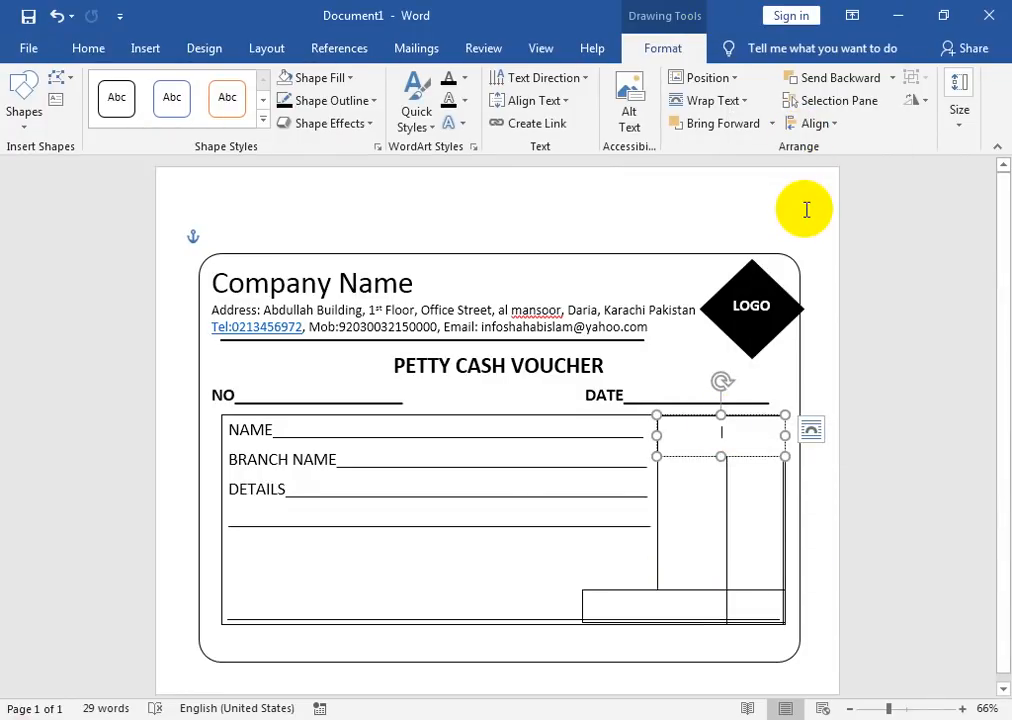
pyautogui.press('ctrl')
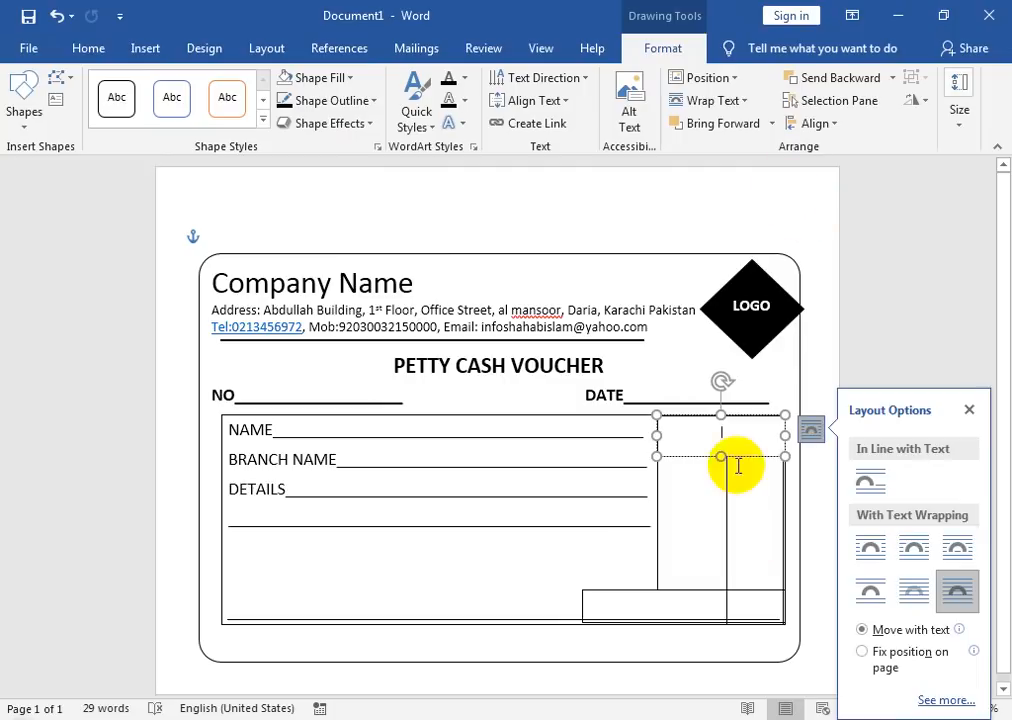
pyautogui.click(734, 432)
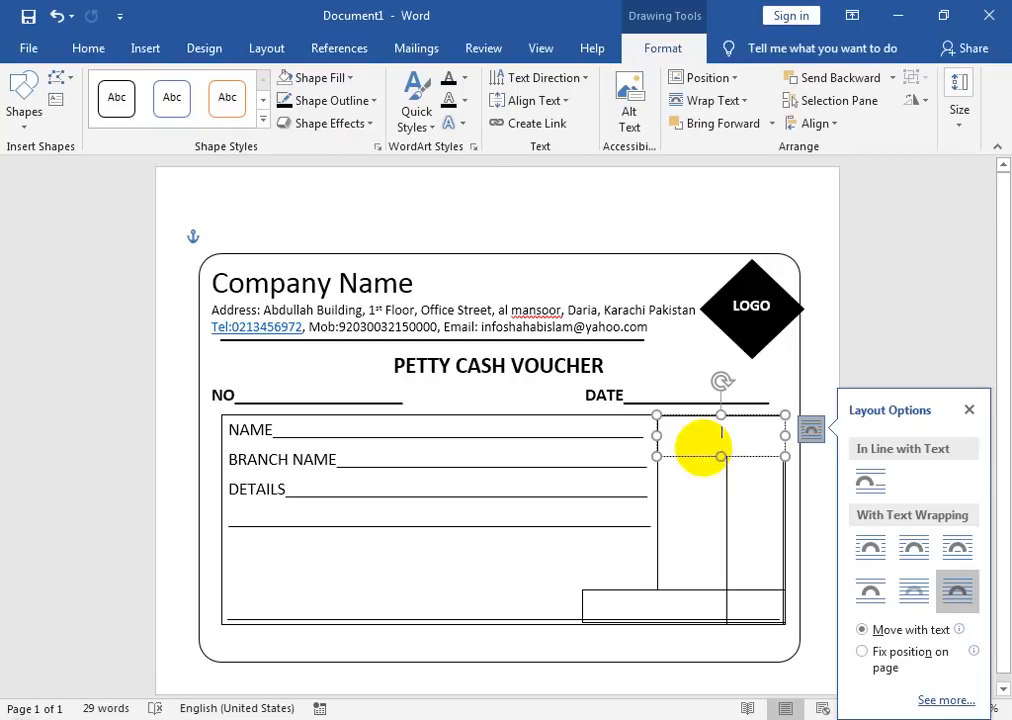
pyautogui.write('A')
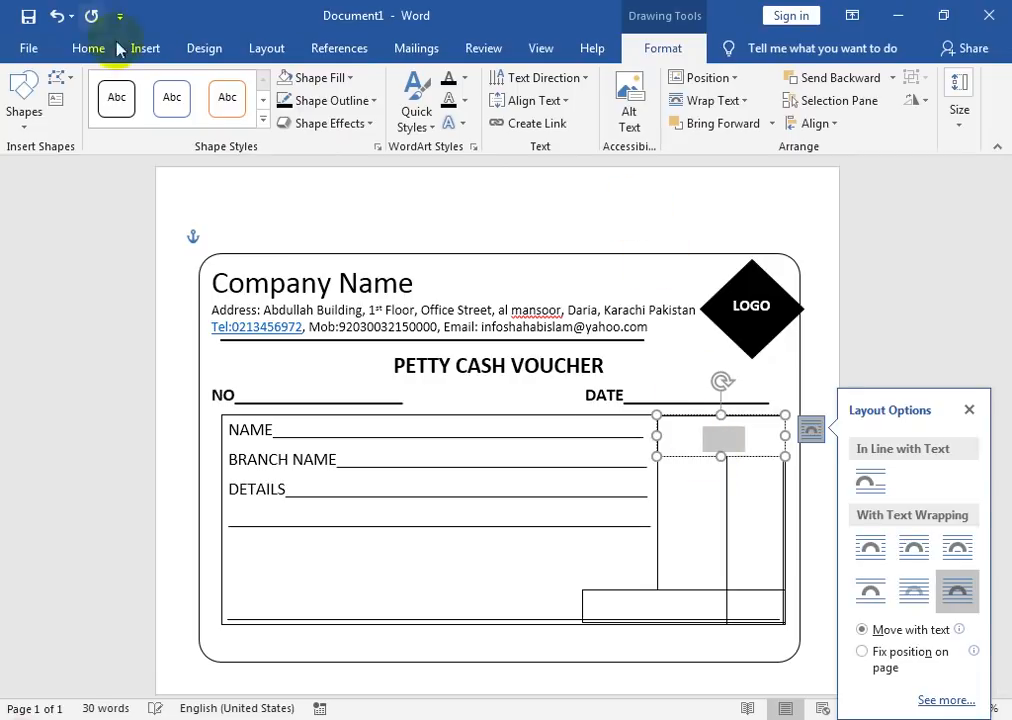
# Step: Enlarge the font of the AMOUNT label
pyautogui.click(45, 50)
pyautogui.click(87, 60)
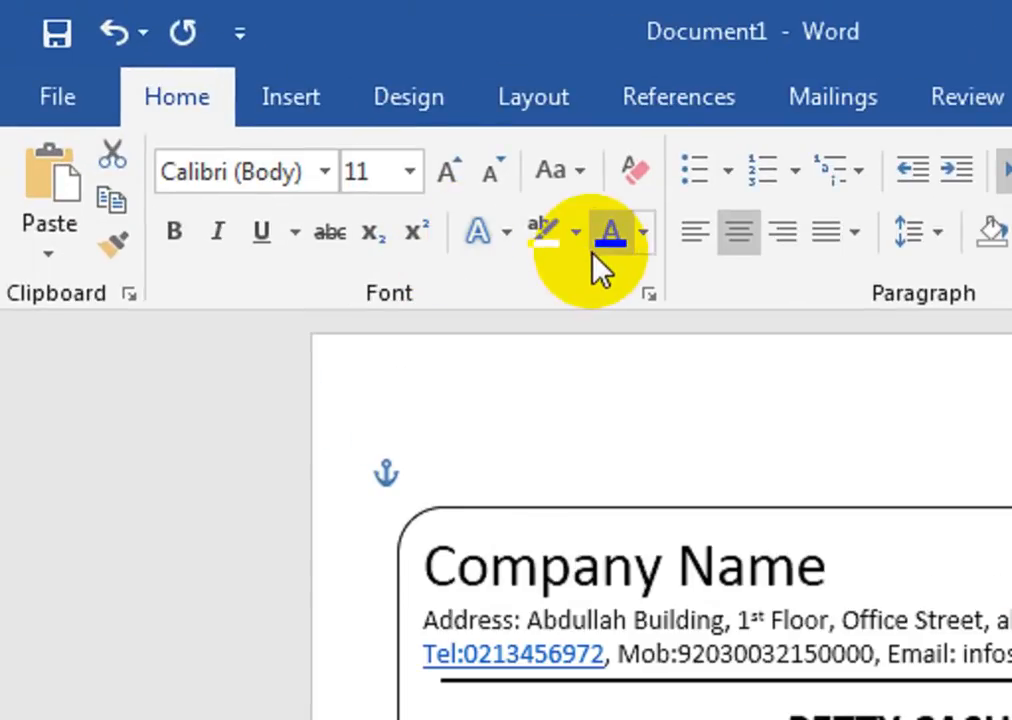
pyautogui.click(452, 170)
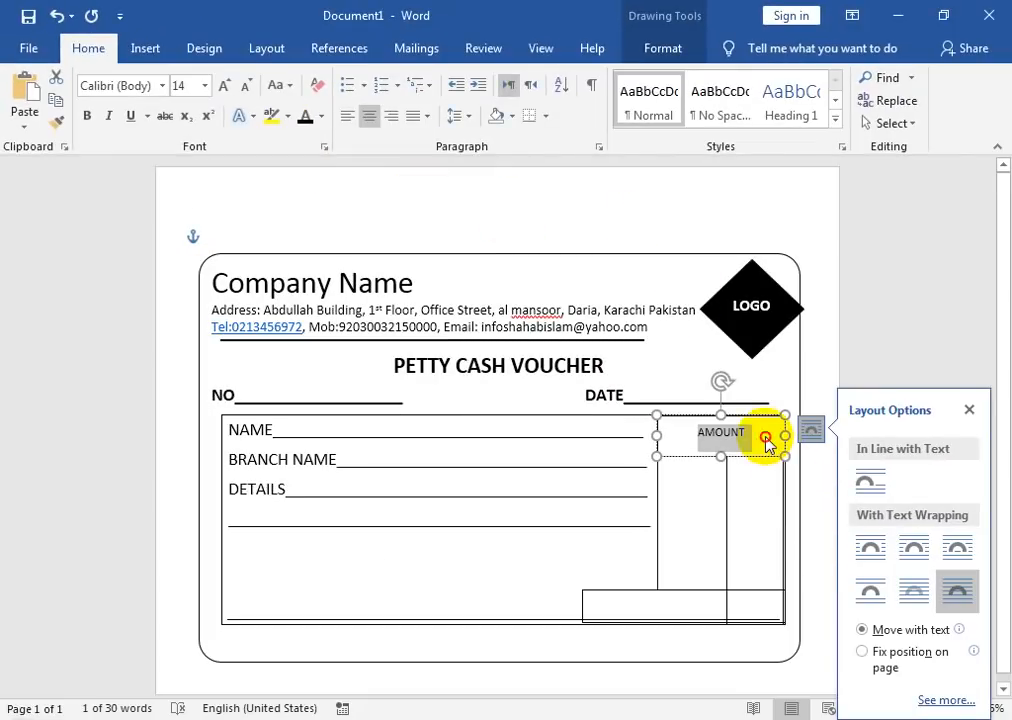
# Step: Start a new line below AMOUNT and select the vertical divider in the amount column
pyautogui.click(762, 434)
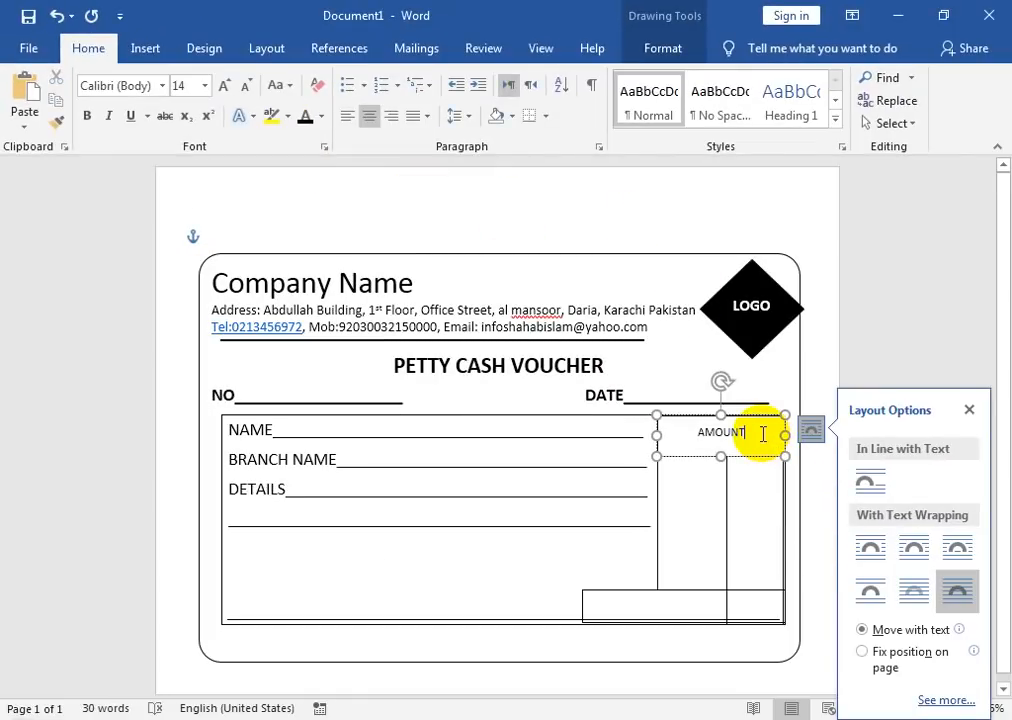
pyautogui.press('Return')
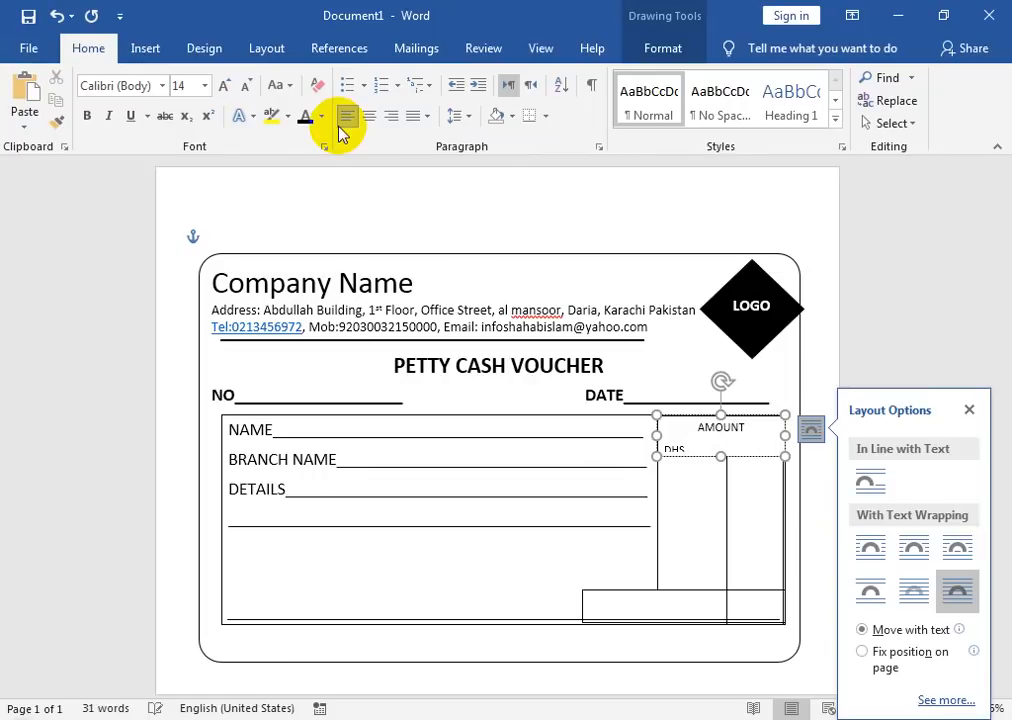
pyautogui.click(728, 474)
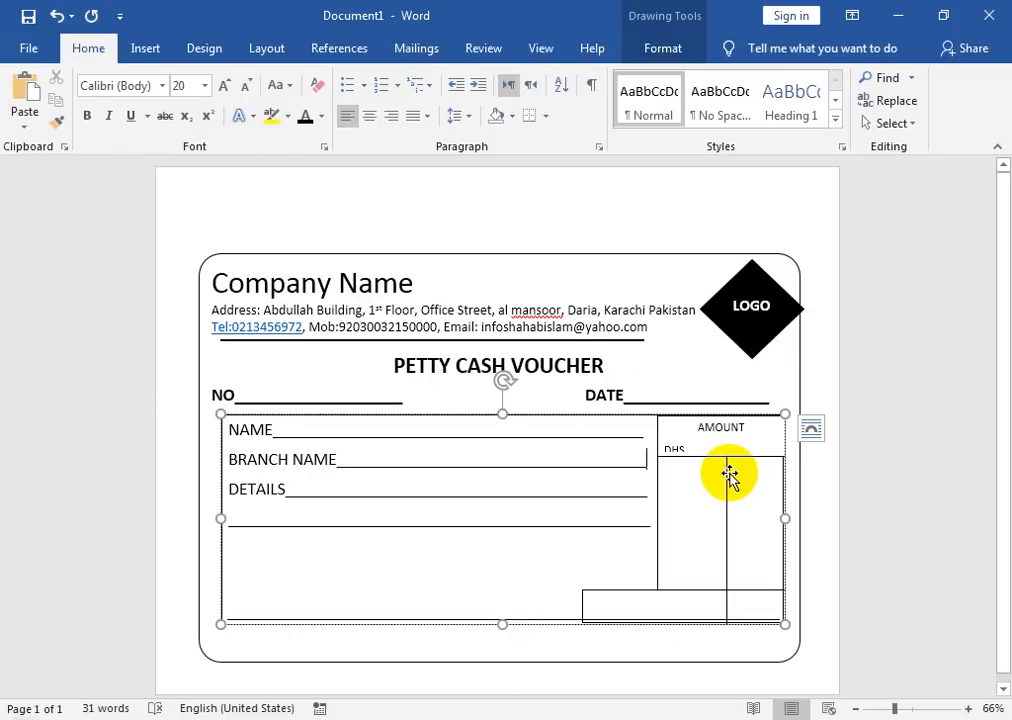
pyautogui.click(728, 474)
# Step: Delete the vertical divider line and the DHS label
pyautogui.press('Delete')
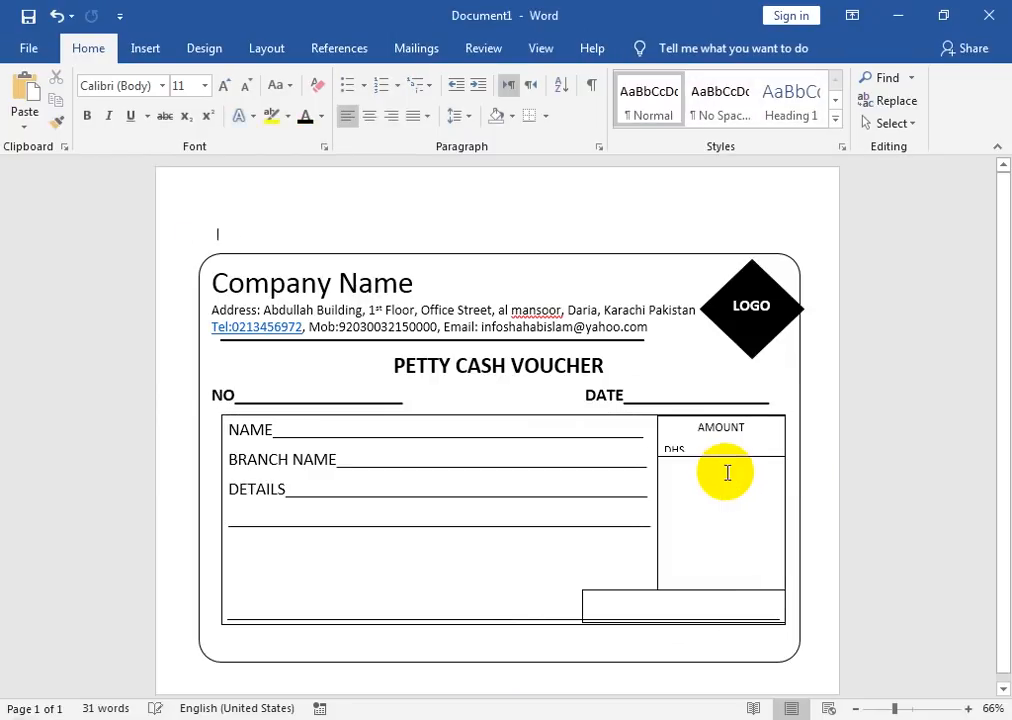
pyautogui.moveTo(687, 449); pyautogui.dragTo(663, 453)
pyautogui.press('Delete')
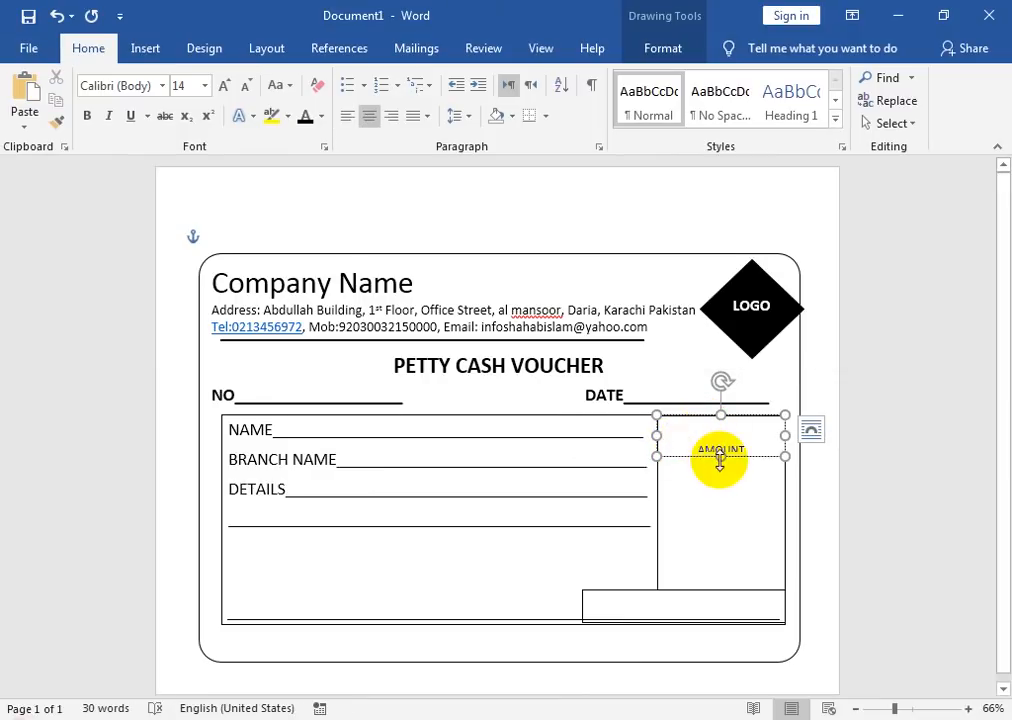
# Step: Adjust the AMOUNT box's height and centre its label with Middle text alignment
pyautogui.moveTo(719, 456); pyautogui.dragTo(764, 452)
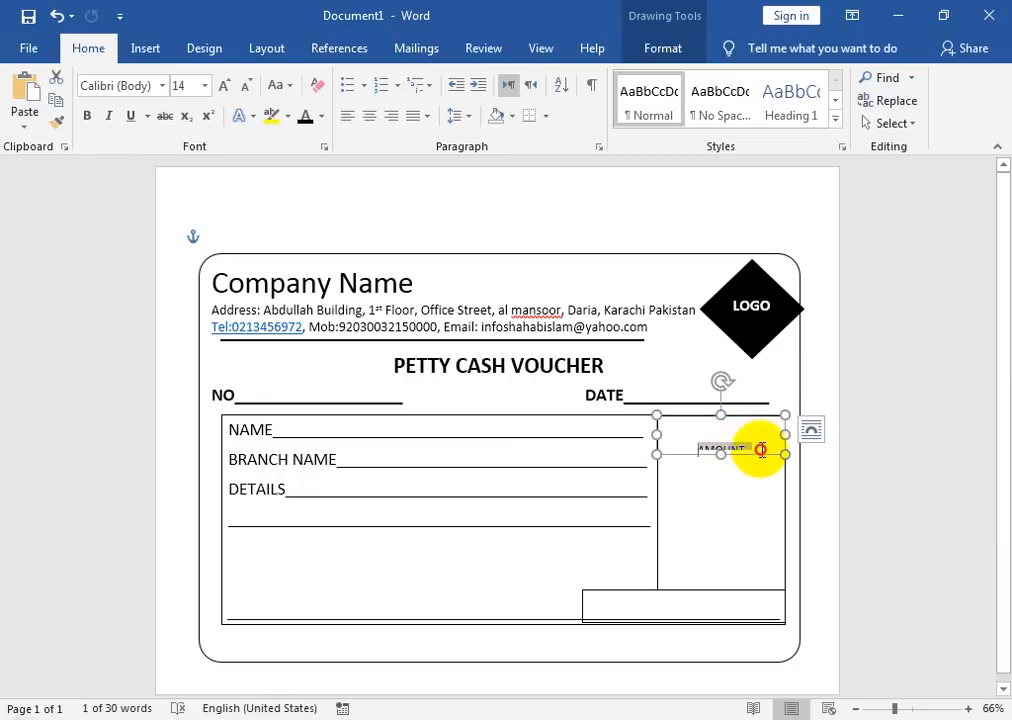
pyautogui.click(695, 55)
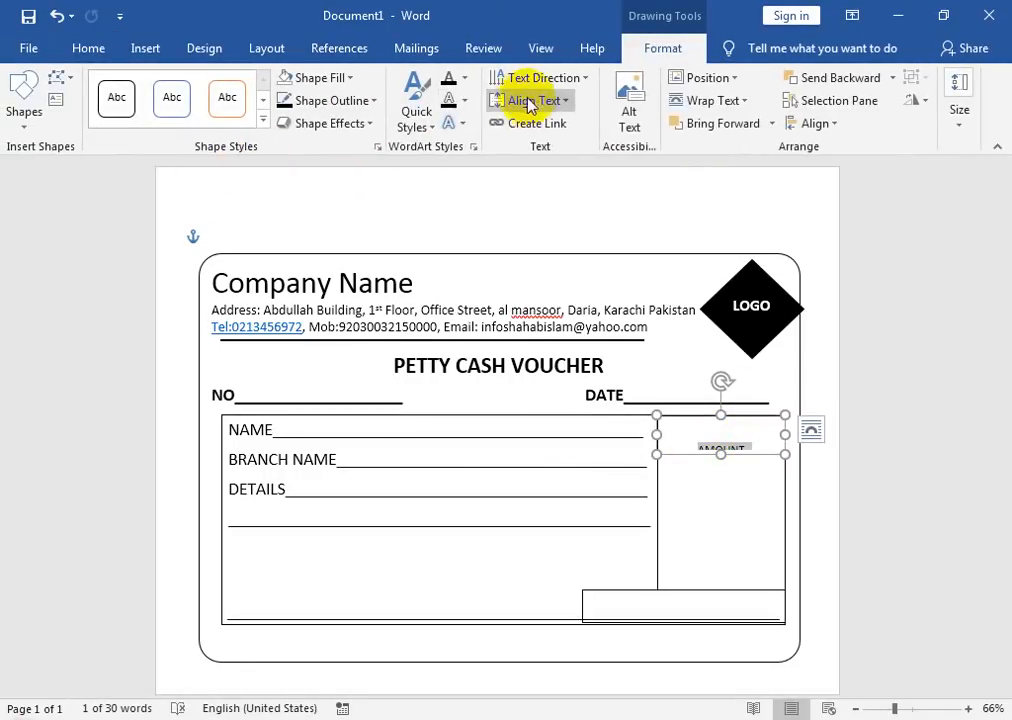
pyautogui.click(530, 101)
pyautogui.click(551, 148)
pyautogui.moveTo(721, 454); pyautogui.dragTo(719, 463)
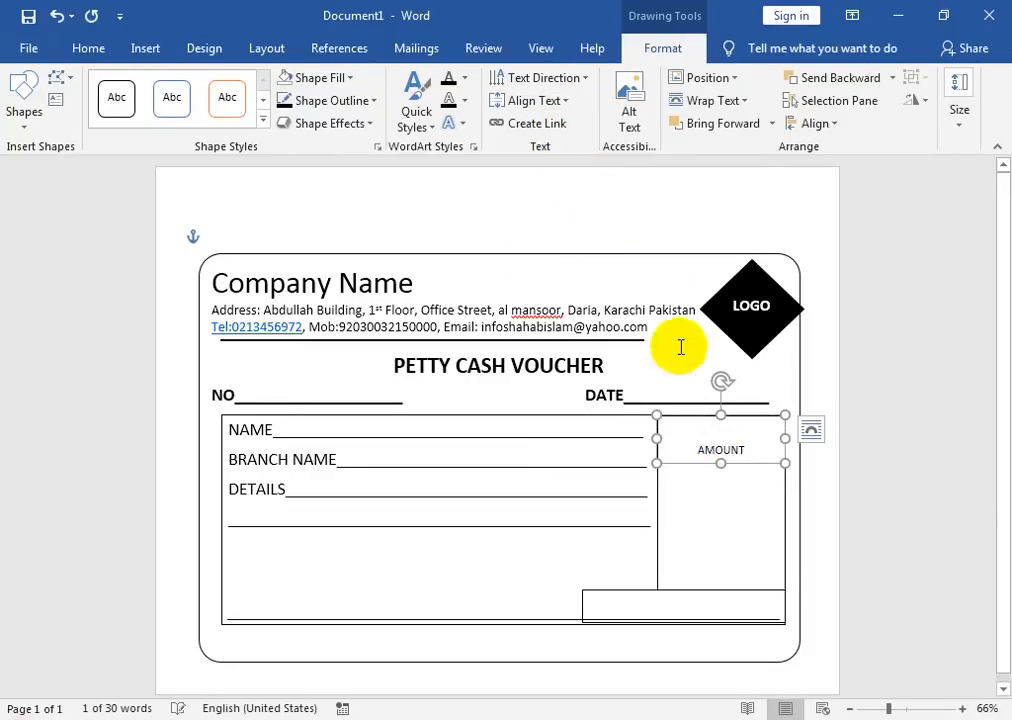
pyautogui.click(628, 594)
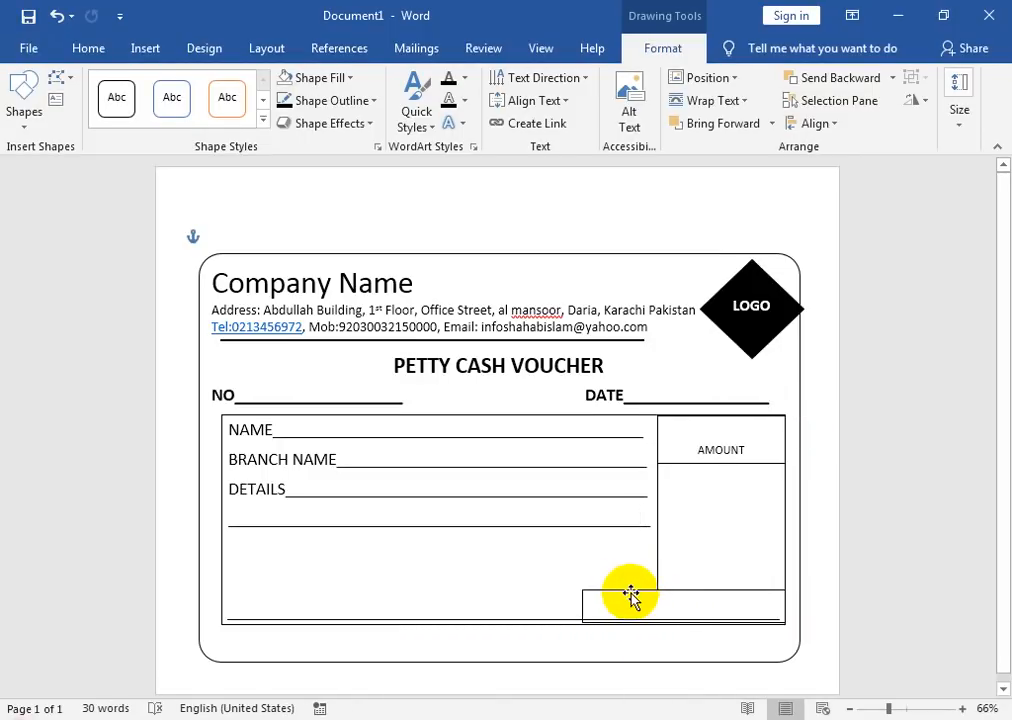
pyautogui.rightClick(630, 596)
# Step: Label the bottom rectangle TOTAL AMOUNT in bold black 16 pt text
pyautogui.click(700, 310)
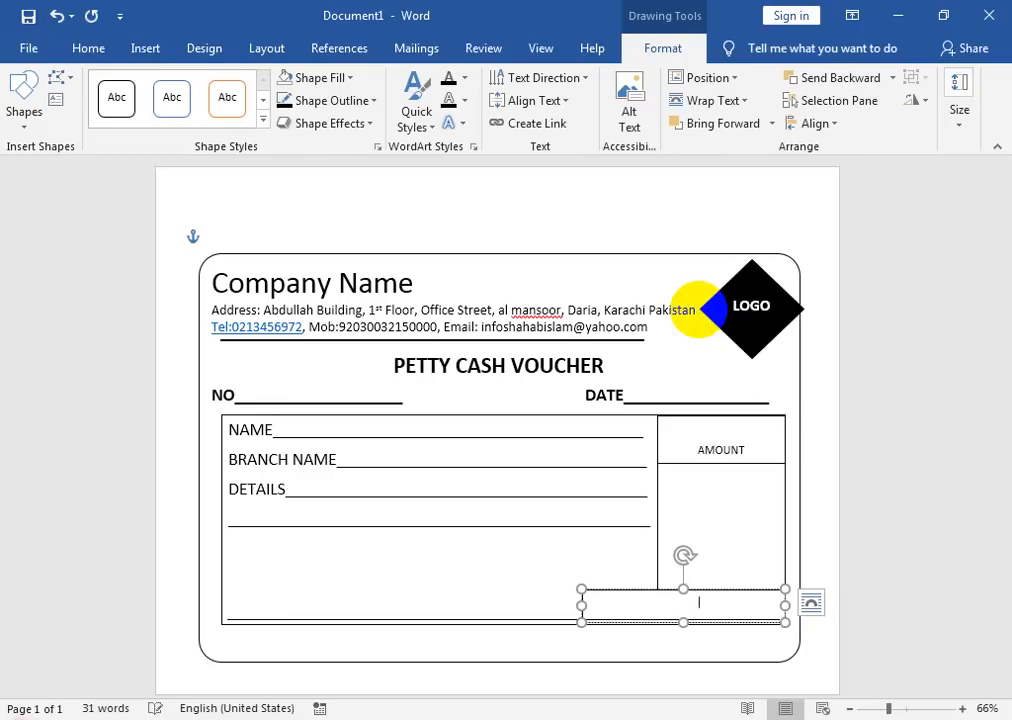
pyautogui.click(88, 48)
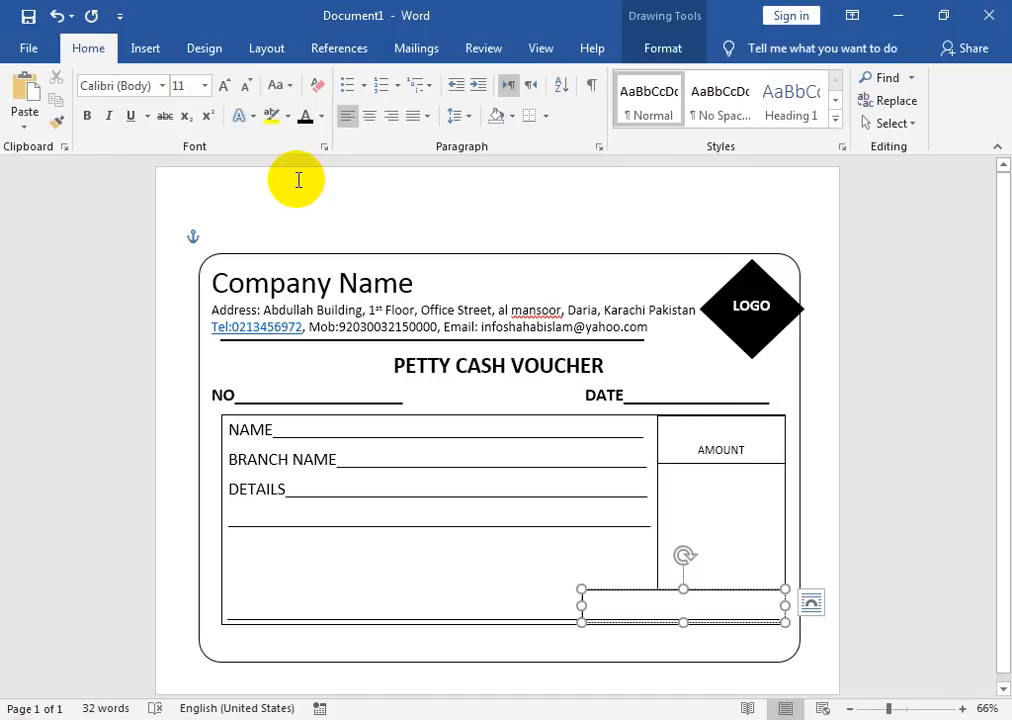
pyautogui.hotkey('ctrl', 'a')
pyautogui.click(305, 117)
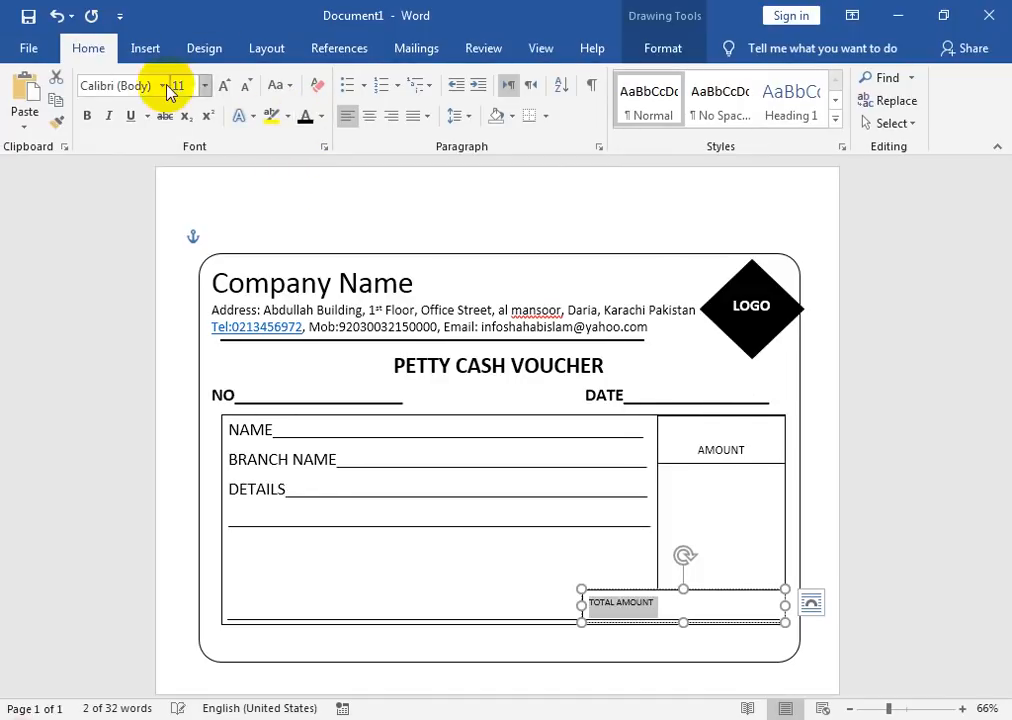
pyautogui.click(86, 116)
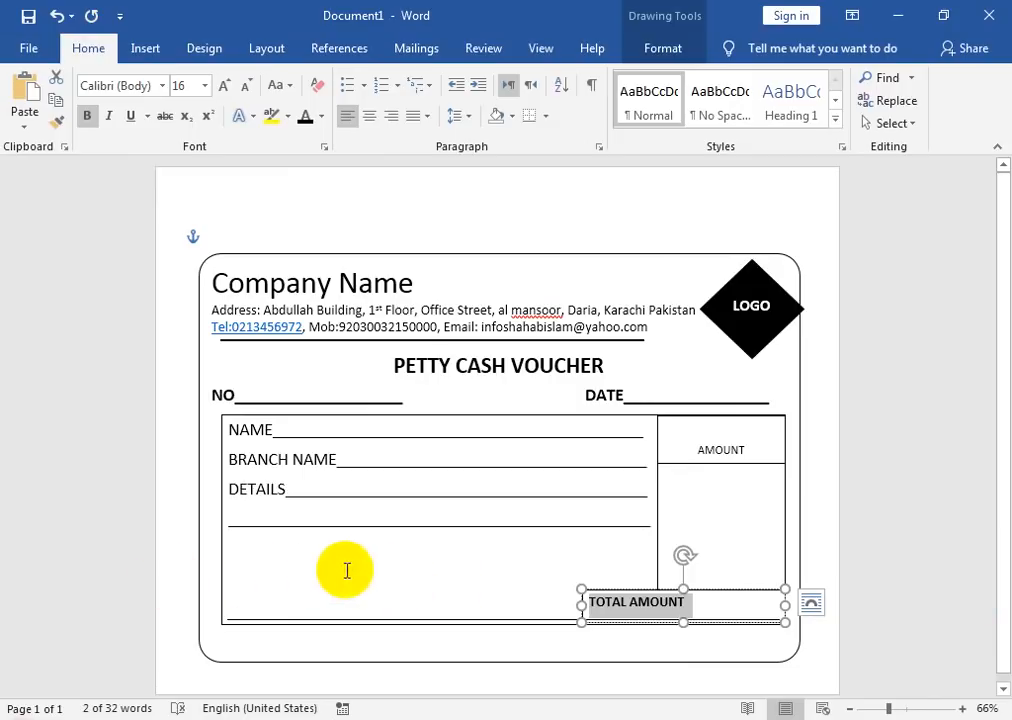
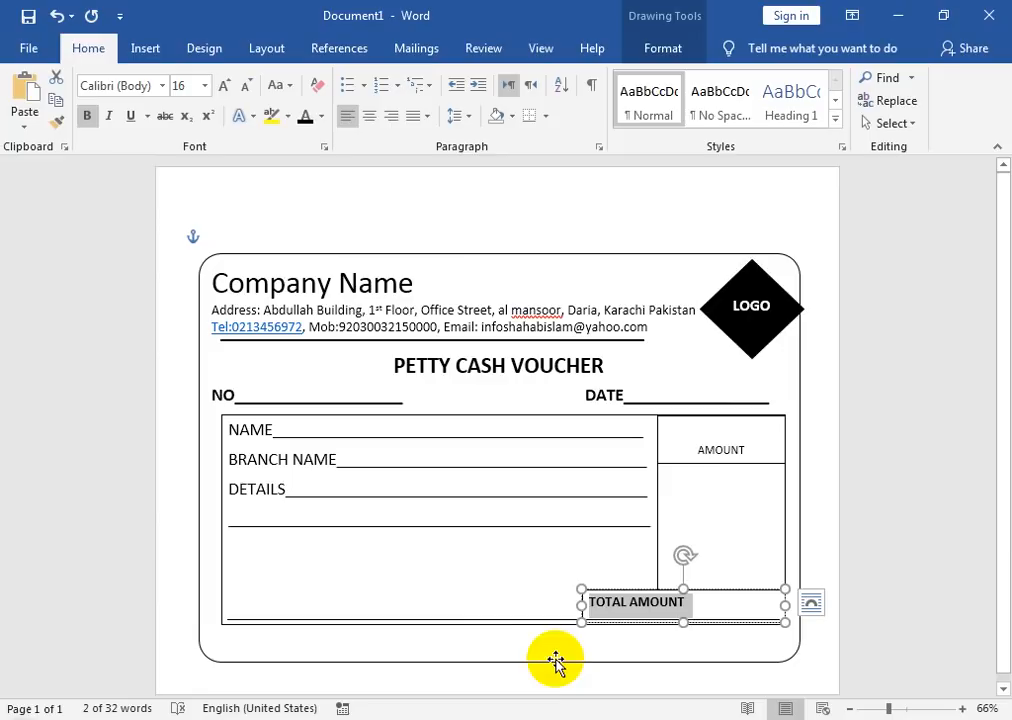
# Step: Drag the rounded voucher border's bottom edge down to leave extra space below the table
pyautogui.doubleClick(629, 683)
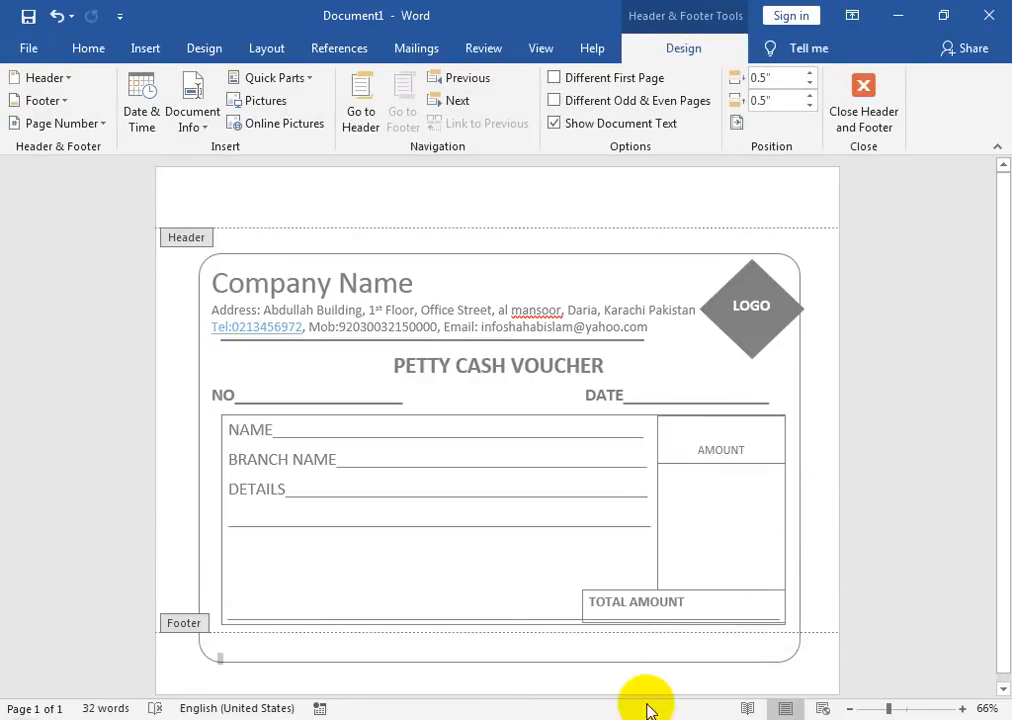
pyautogui.doubleClick(824, 490)
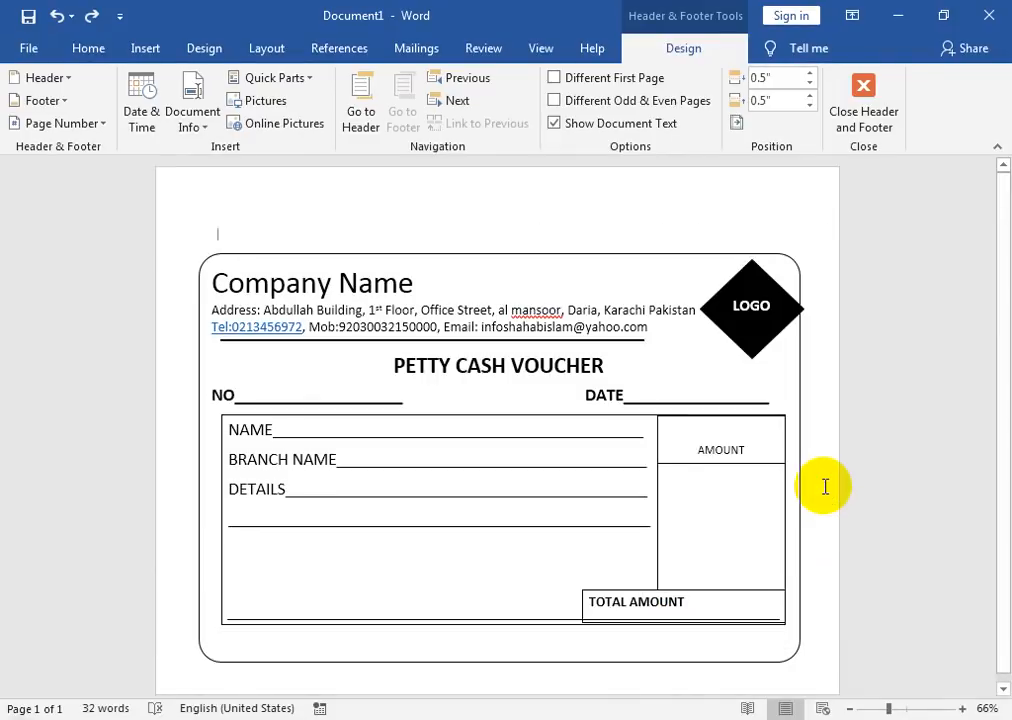
pyautogui.click(560, 665)
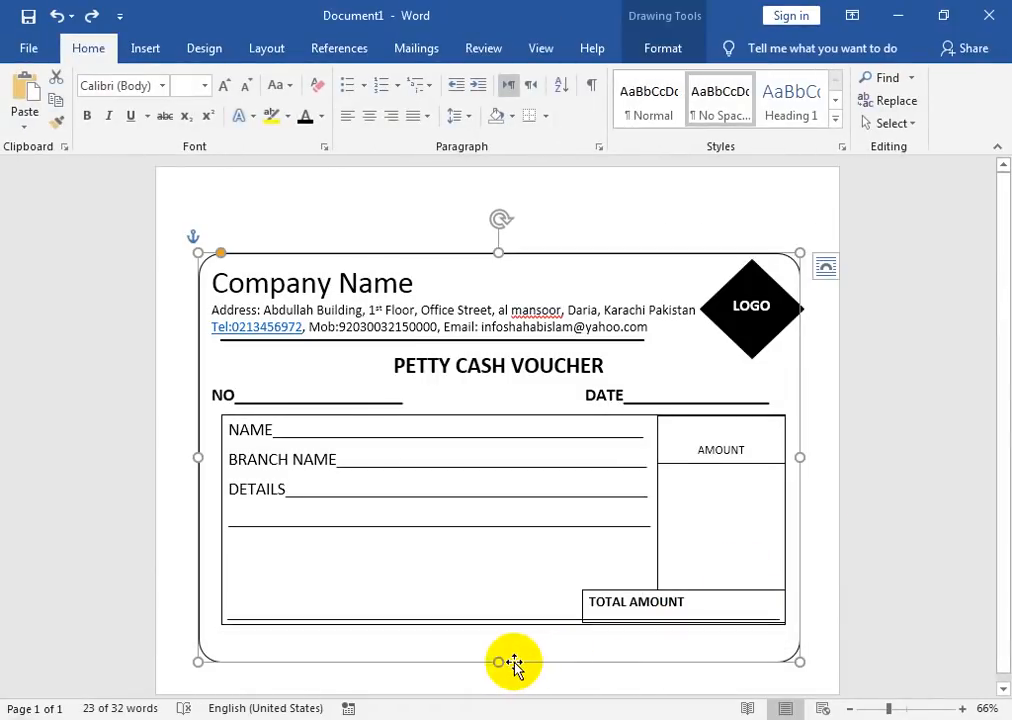
pyautogui.moveTo(501, 659)
pyautogui.mouseDown()
pyautogui.moveTo(501, 646)
pyautogui.moveTo(500, 656)
pyautogui.mouseUp()
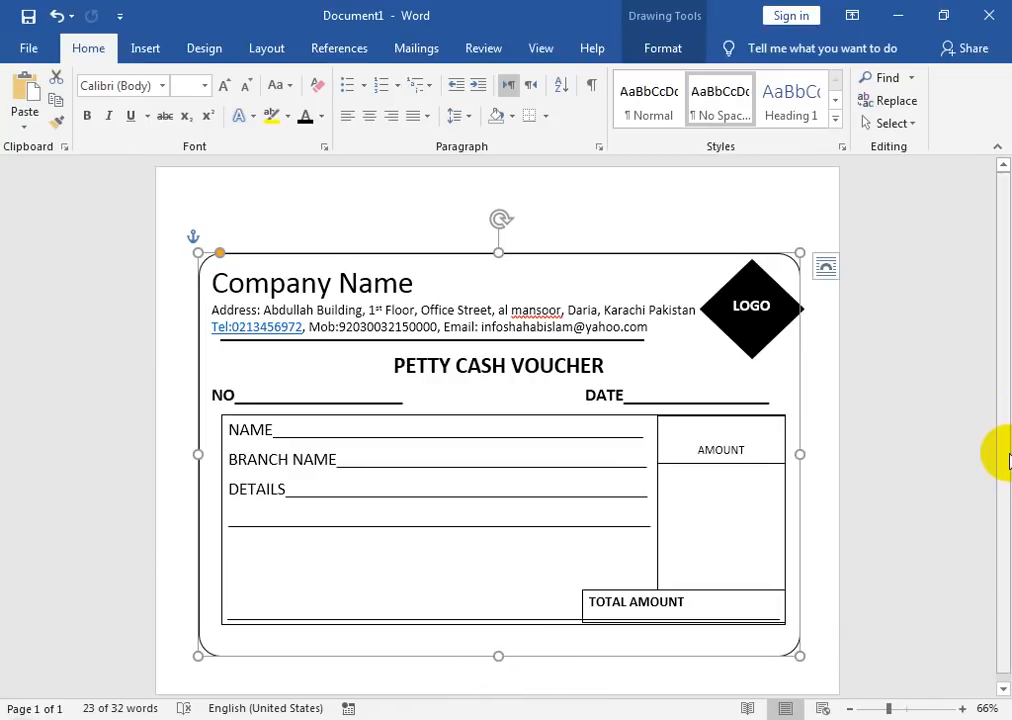
pyautogui.scroll(-1, 1005, 470)
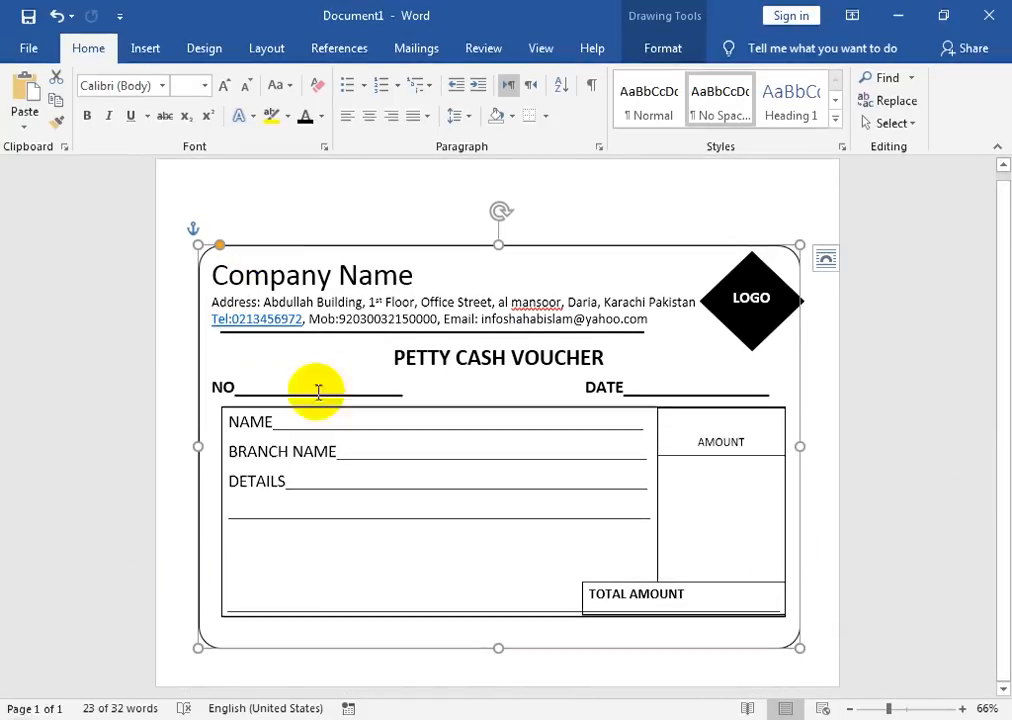
pyautogui.moveTo(501, 647); pyautogui.dragTo(501, 672)
# Step: Draw a black 1½ pt signature line at the voucher's bottom left
pyautogui.click(145, 49)
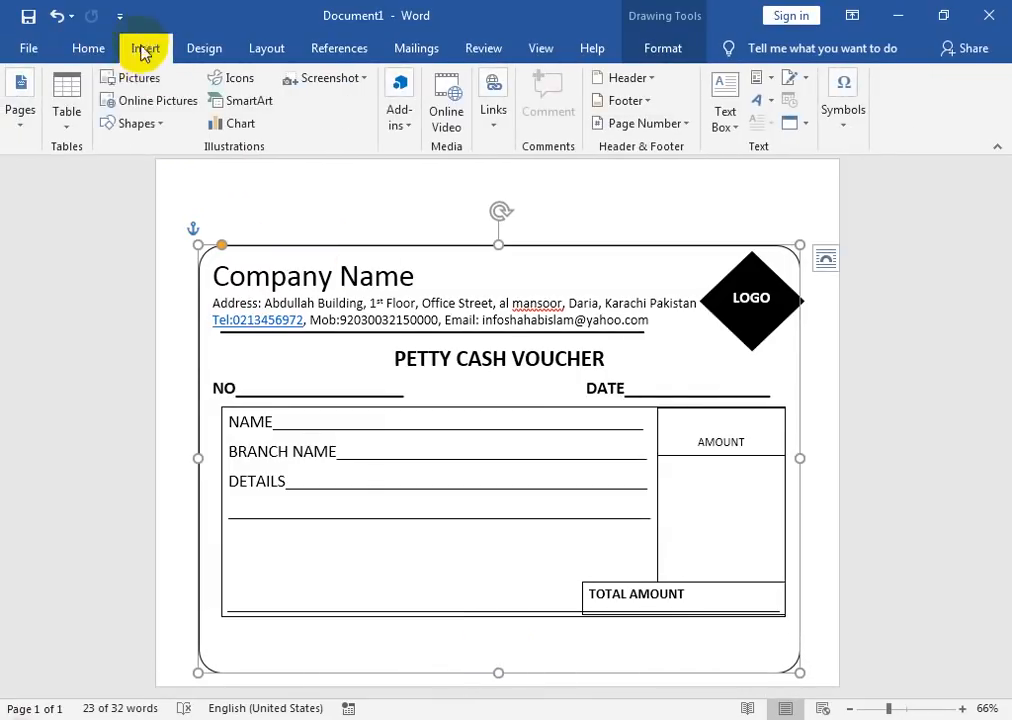
pyautogui.click(158, 122)
pyautogui.click(166, 172)
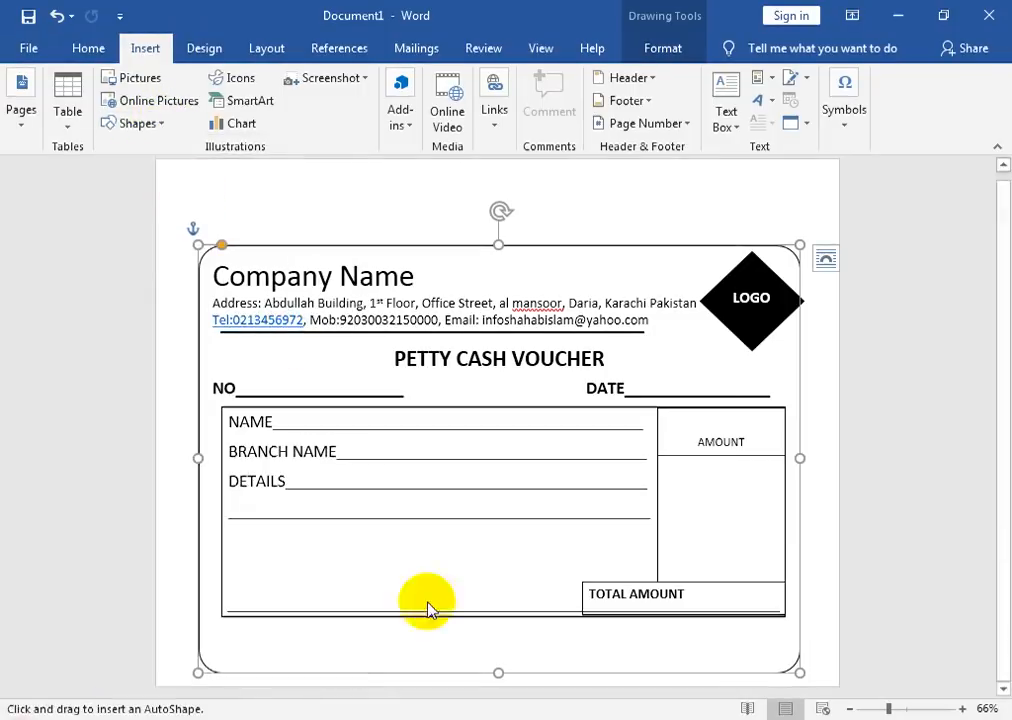
pyautogui.moveTo(253, 637)
pyautogui.mouseDown()
pyautogui.moveTo(337, 630)
pyautogui.moveTo(389, 634)
pyautogui.moveTo(390, 645)
pyautogui.mouseUp()
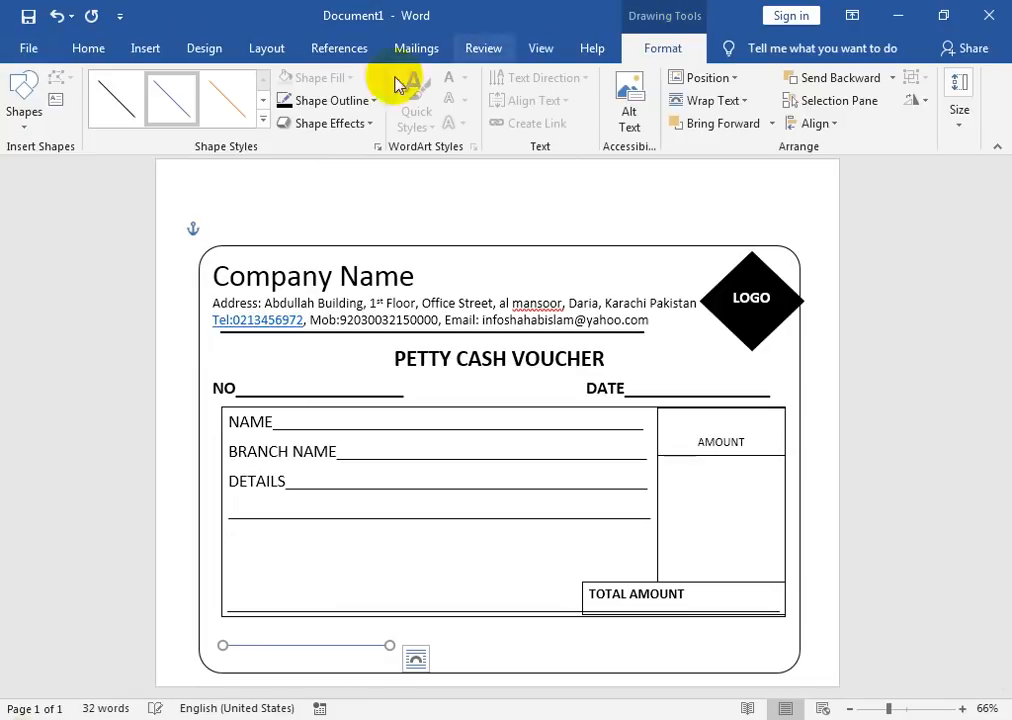
pyautogui.click(300, 100)
pyautogui.click(296, 142)
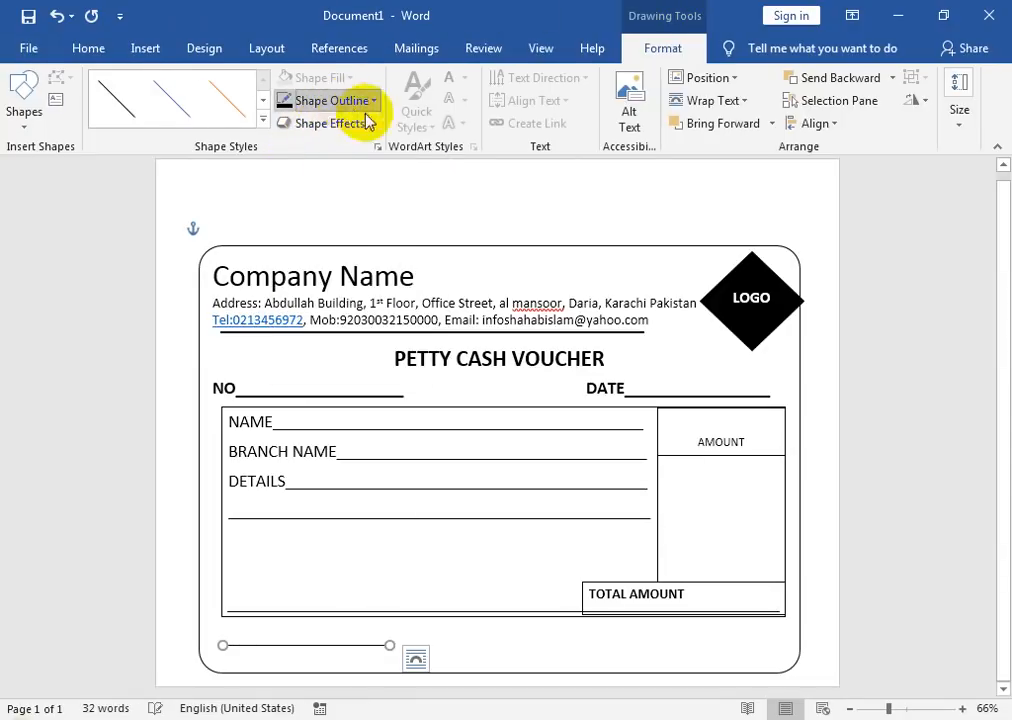
pyautogui.click(352, 101)
pyautogui.moveTo(435, 325)
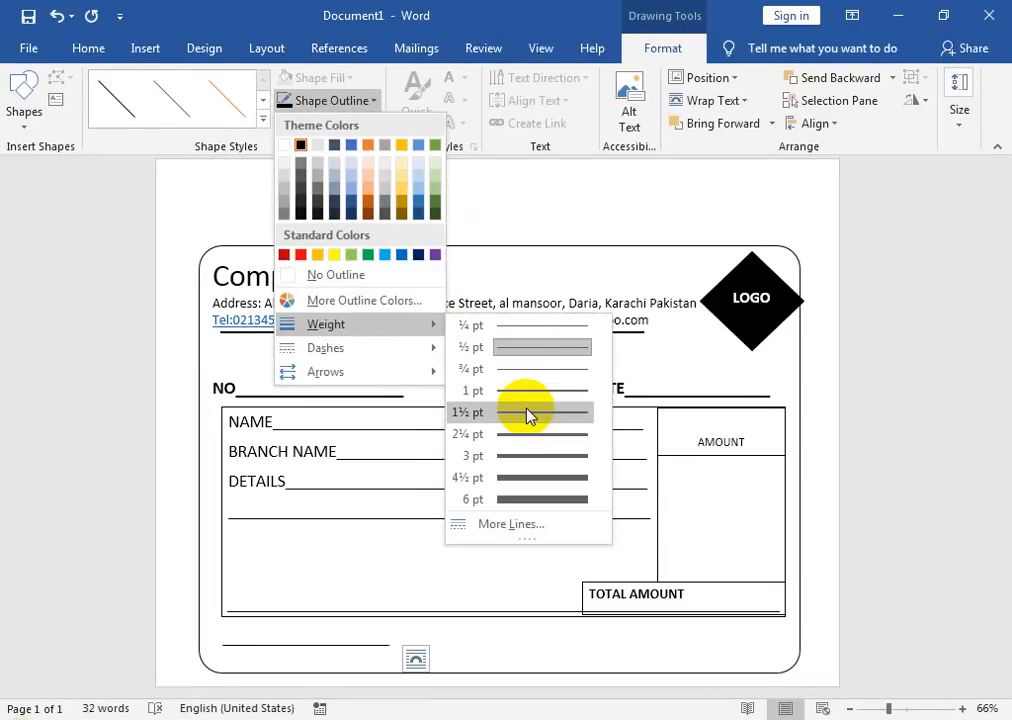
pyautogui.click(526, 413)
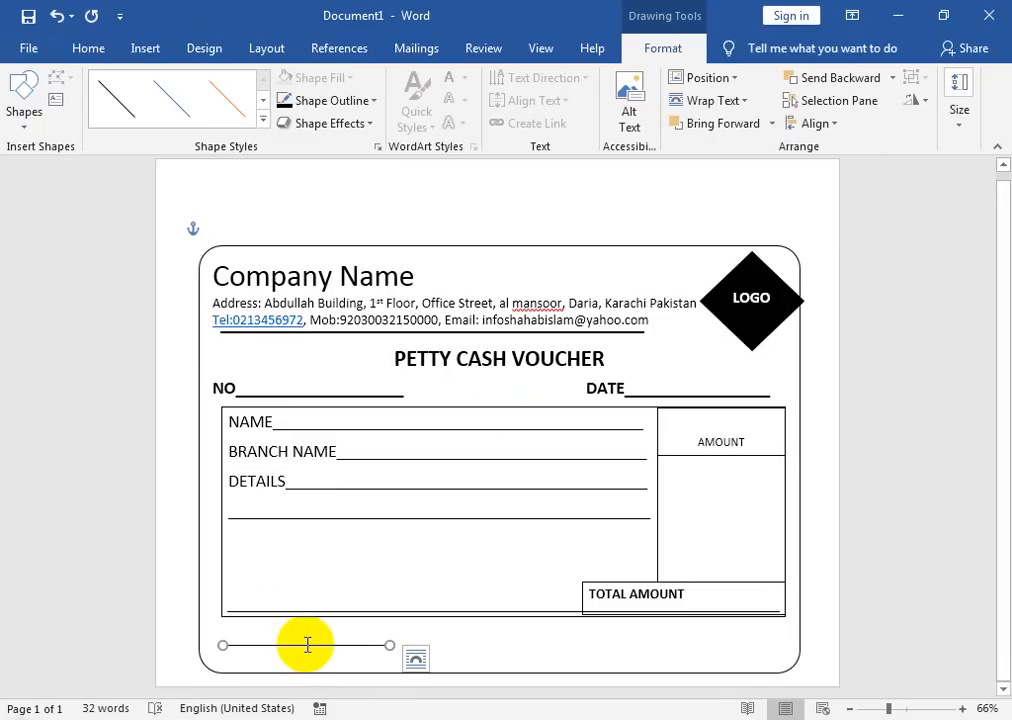
# Step: Copy the signature line to the bottom middle and bottom right of the voucher
pyautogui.click(289, 647)
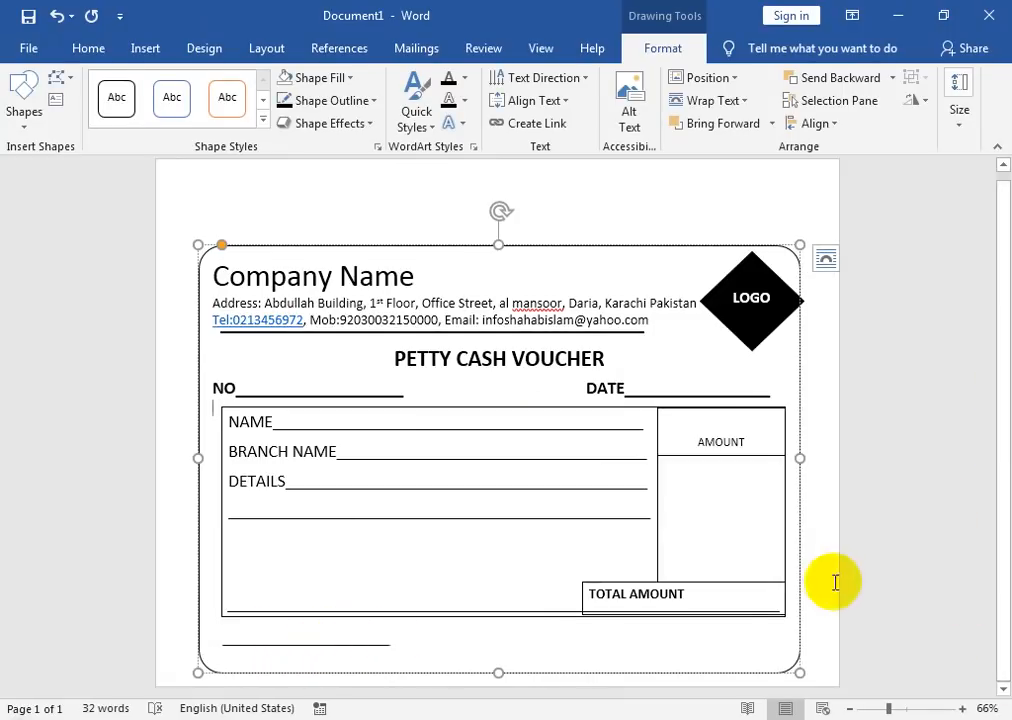
pyautogui.click(655, 592)
pyautogui.click(370, 622)
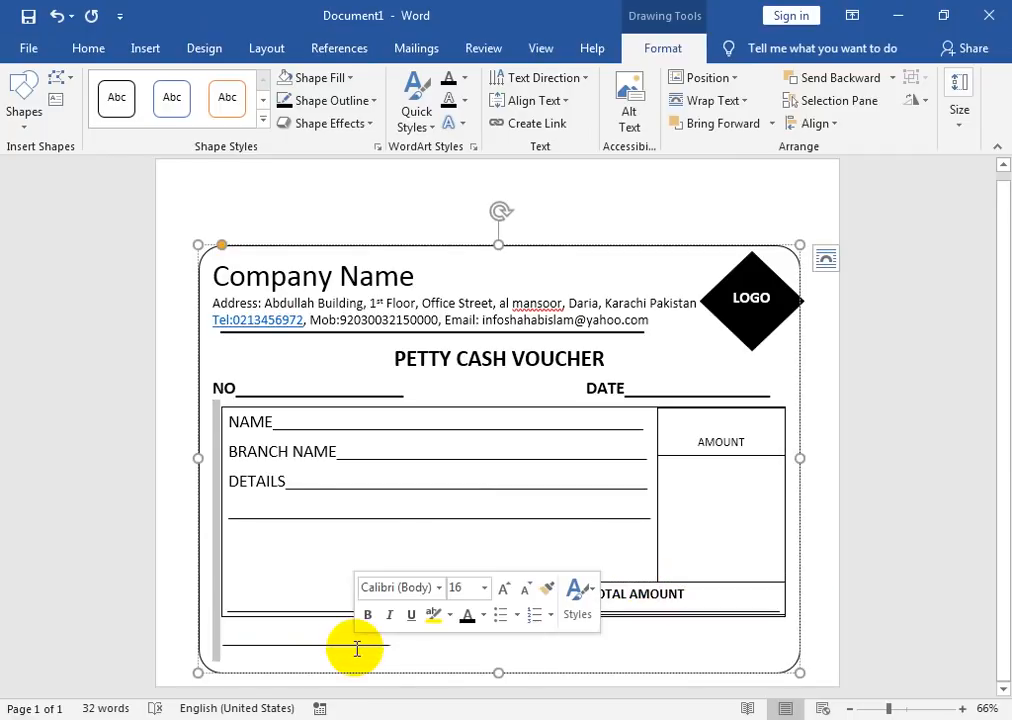
pyautogui.click(273, 647)
pyautogui.click(277, 641)
pyautogui.click(276, 648)
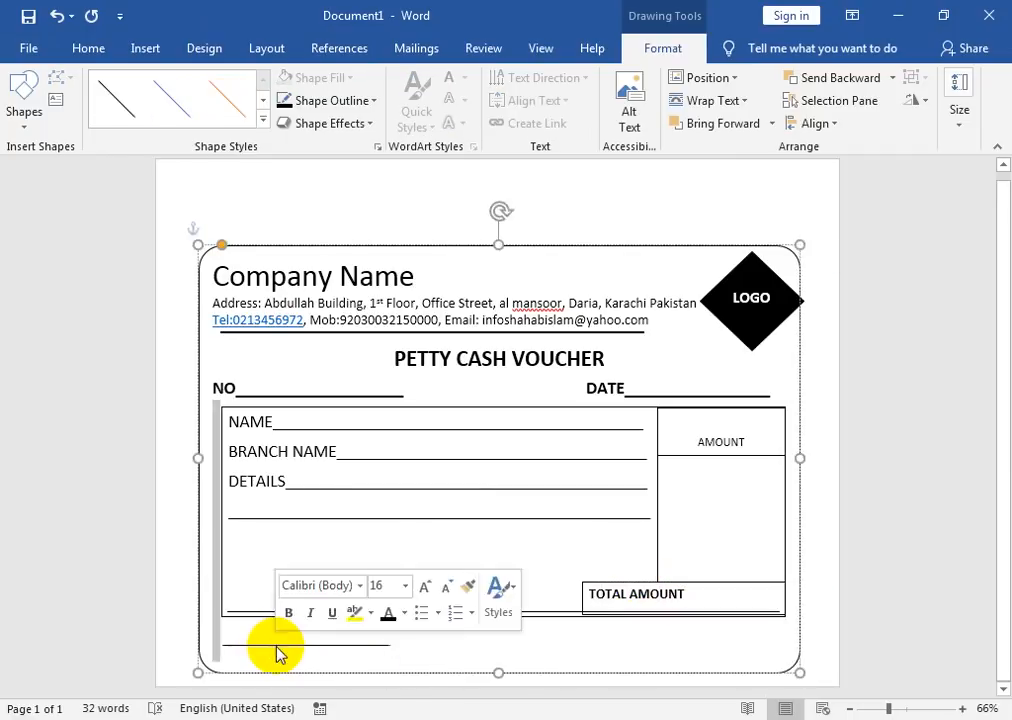
pyautogui.click(276, 652)
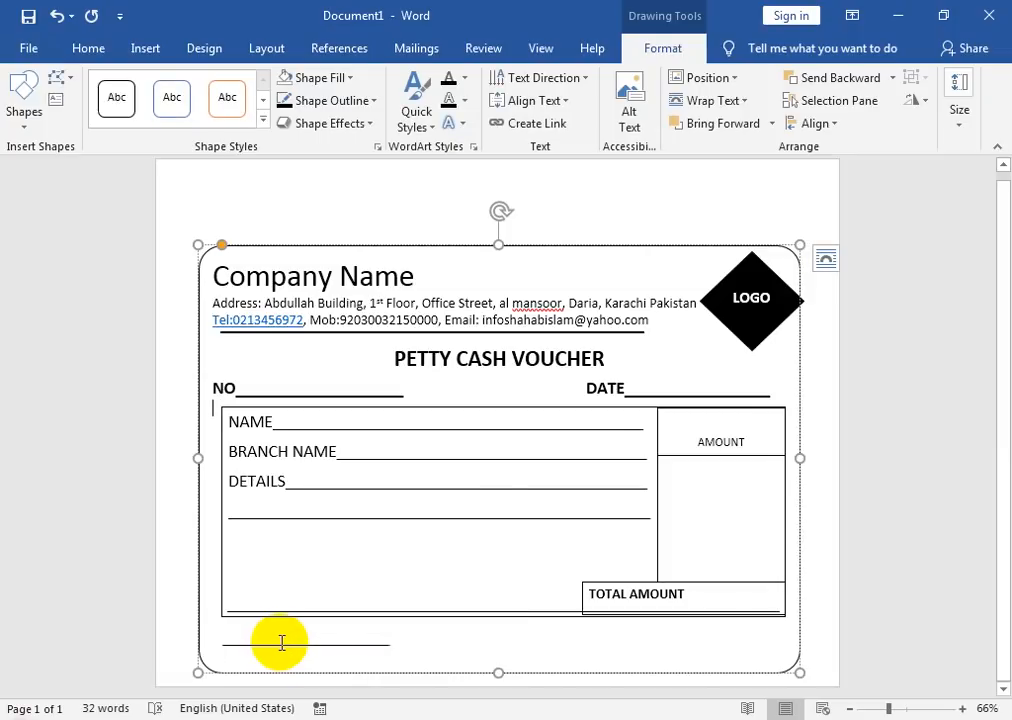
pyautogui.click(281, 648)
pyautogui.moveTo(287, 652); pyautogui.dragTo(491, 649)
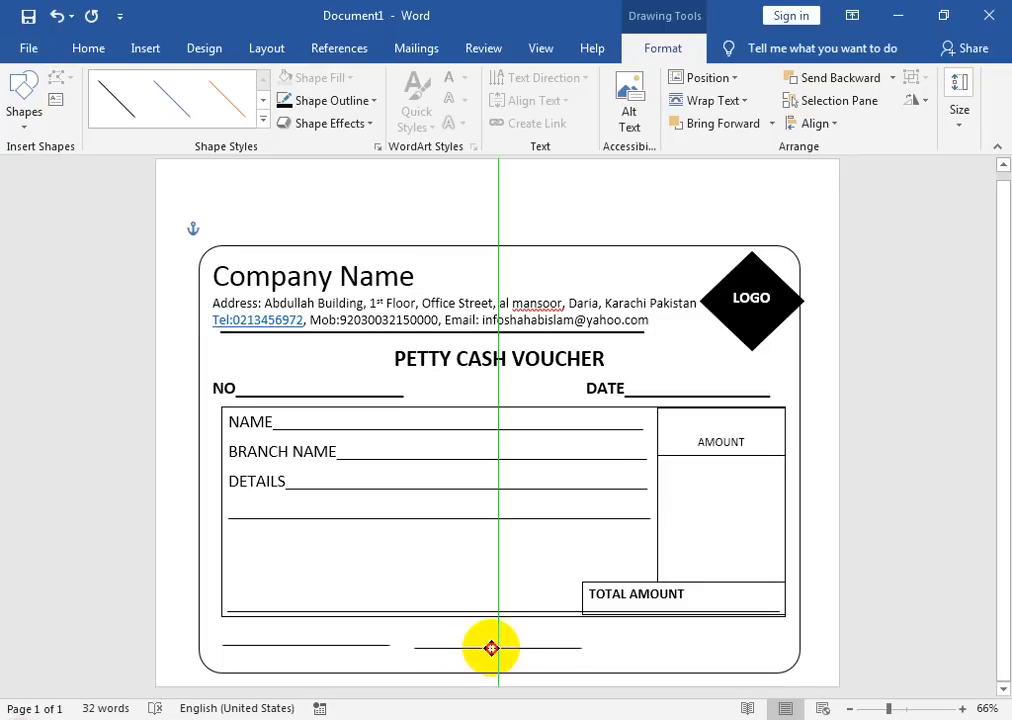
pyautogui.moveTo(498, 652); pyautogui.dragTo(624, 632)
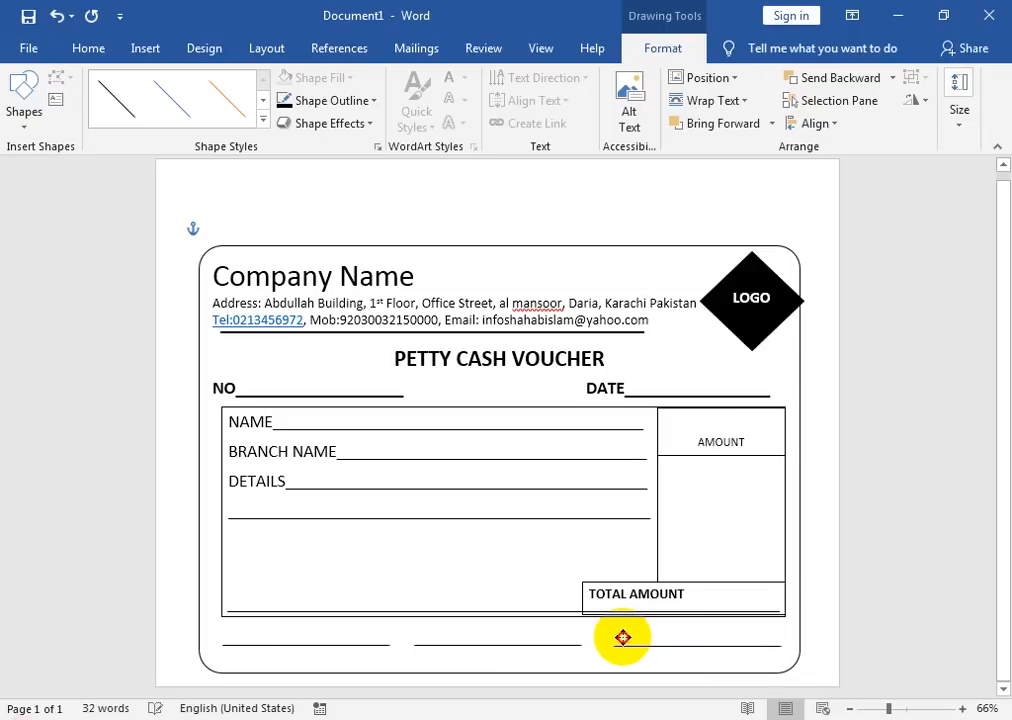
pyautogui.moveTo(622, 638); pyautogui.dragTo(621, 636)
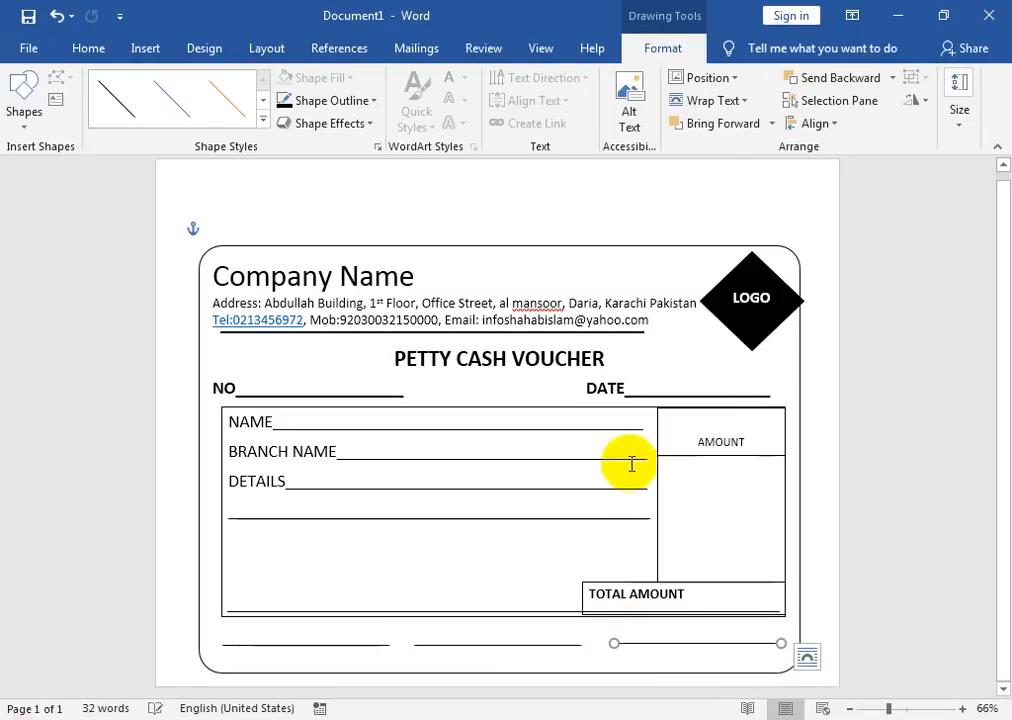
# Step: Draw a rectangle under the first signature line and copy it under the other two
pyautogui.click(145, 48)
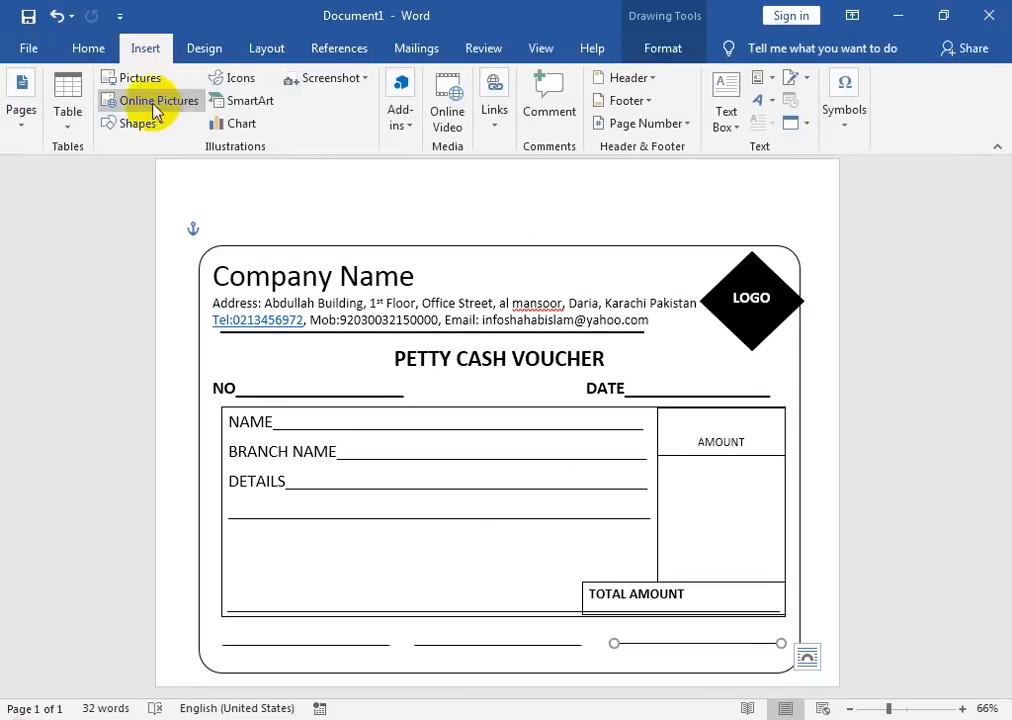
pyautogui.click(158, 122)
pyautogui.click(164, 166)
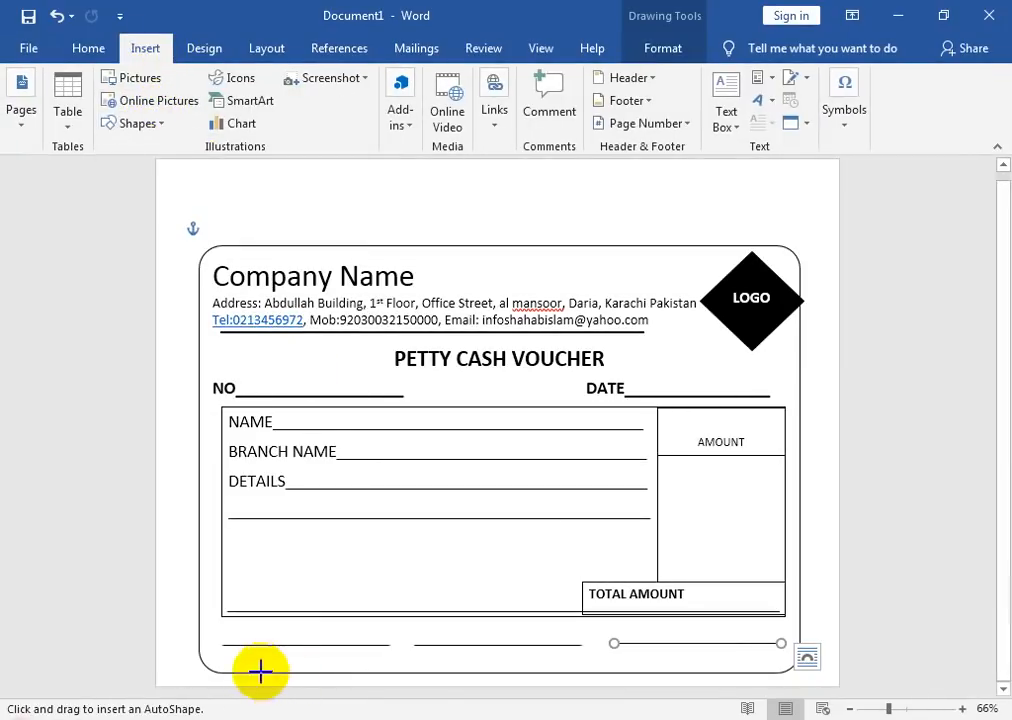
pyautogui.moveTo(229, 650)
pyautogui.mouseDown()
pyautogui.moveTo(391, 670)
pyautogui.moveTo(397, 685)
pyautogui.mouseUp()
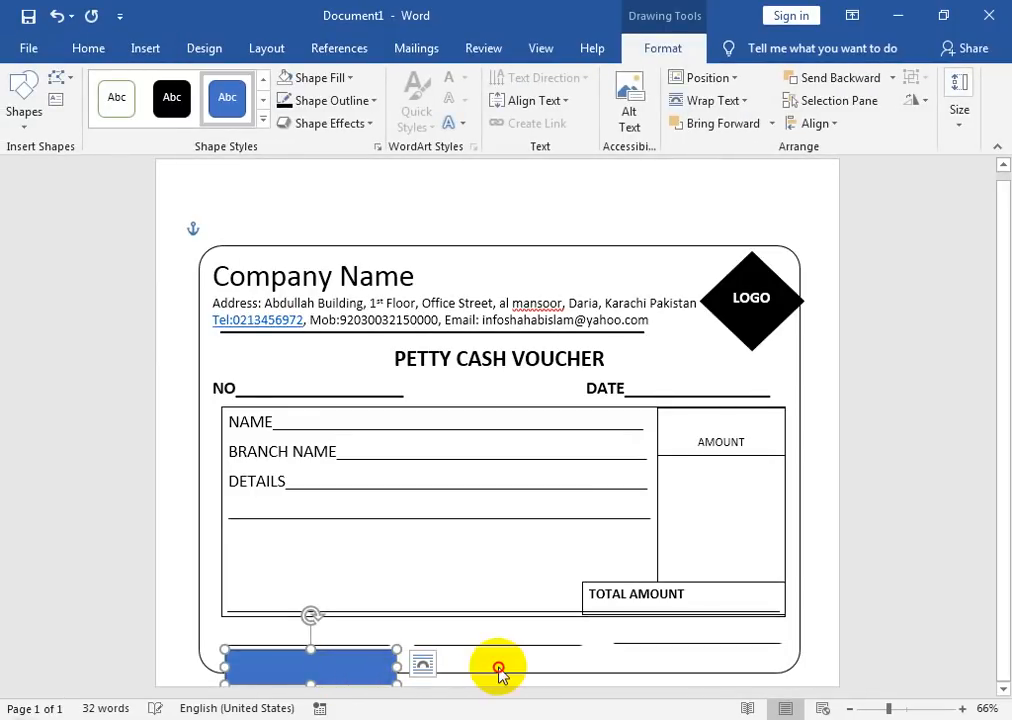
pyautogui.moveTo(352, 645); pyautogui.dragTo(700, 648)
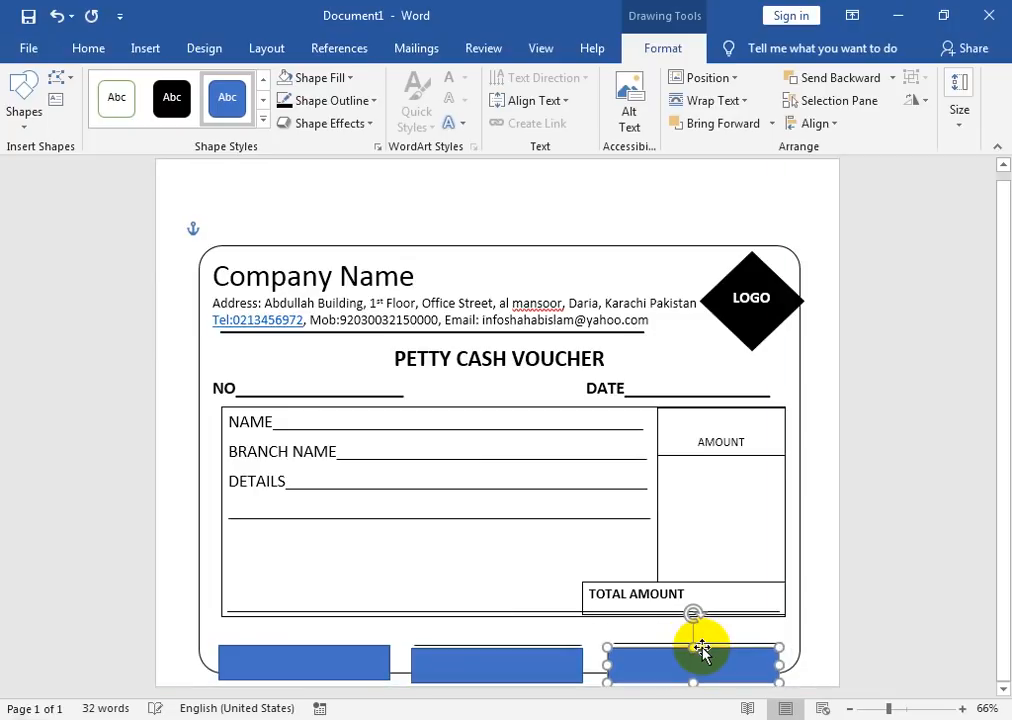
# Step: Add the label RECIVED BY to the first rectangle and enlarge its text
pyautogui.rightClick(376, 664)
pyautogui.click(424, 387)
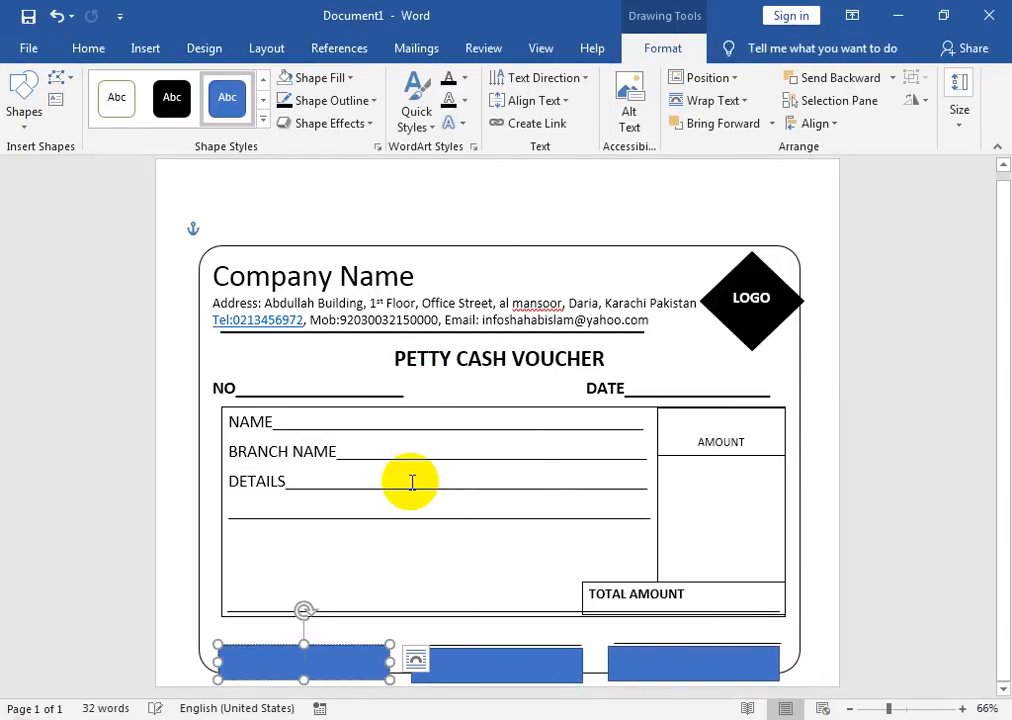
pyautogui.write('RECIVED BY')
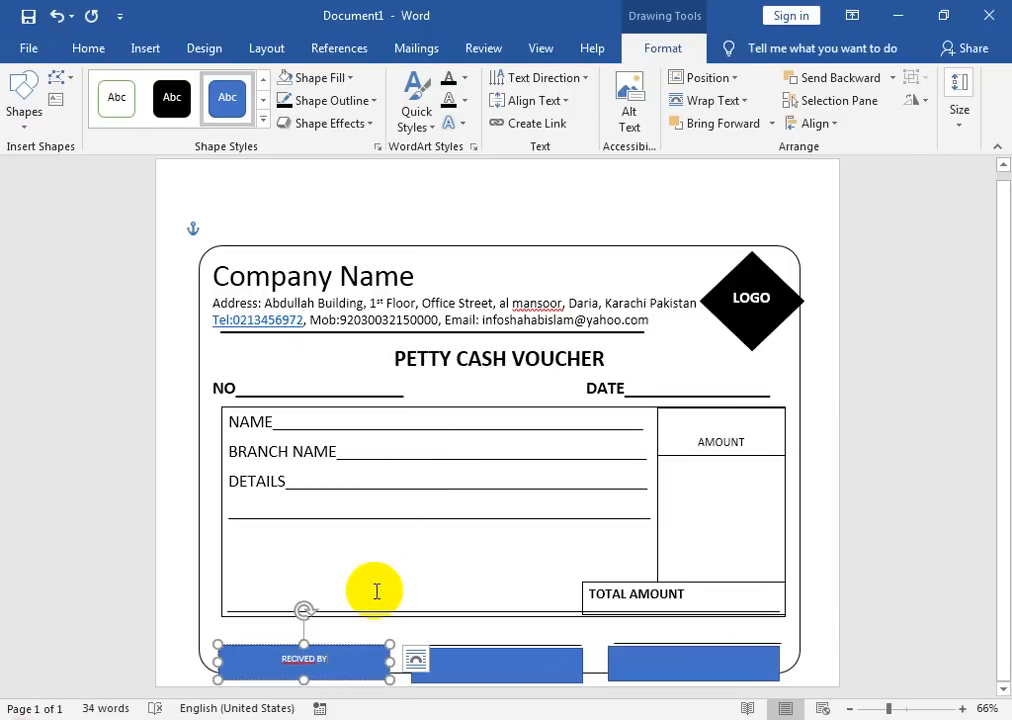
pyautogui.click(88, 48)
pyautogui.hotkey('ctrl', 'a')
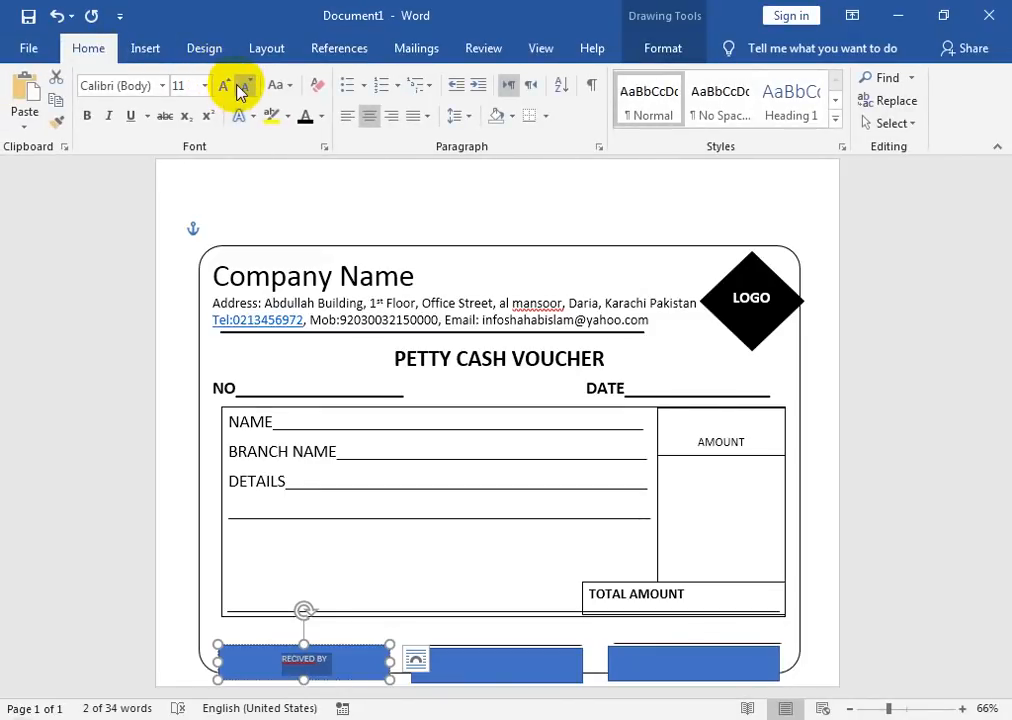
pyautogui.click(226, 87)
pyautogui.click(226, 87)
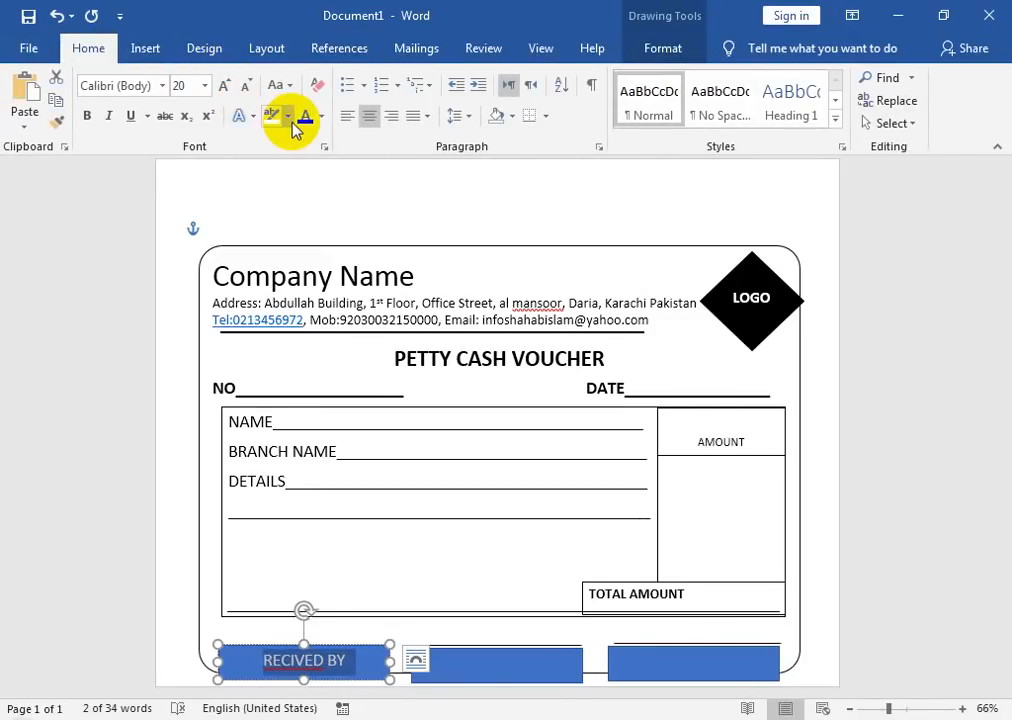
# Step: Set the RECIVED BY shape to No Fill and No Outline
pyautogui.click(664, 50)
pyautogui.click(348, 78)
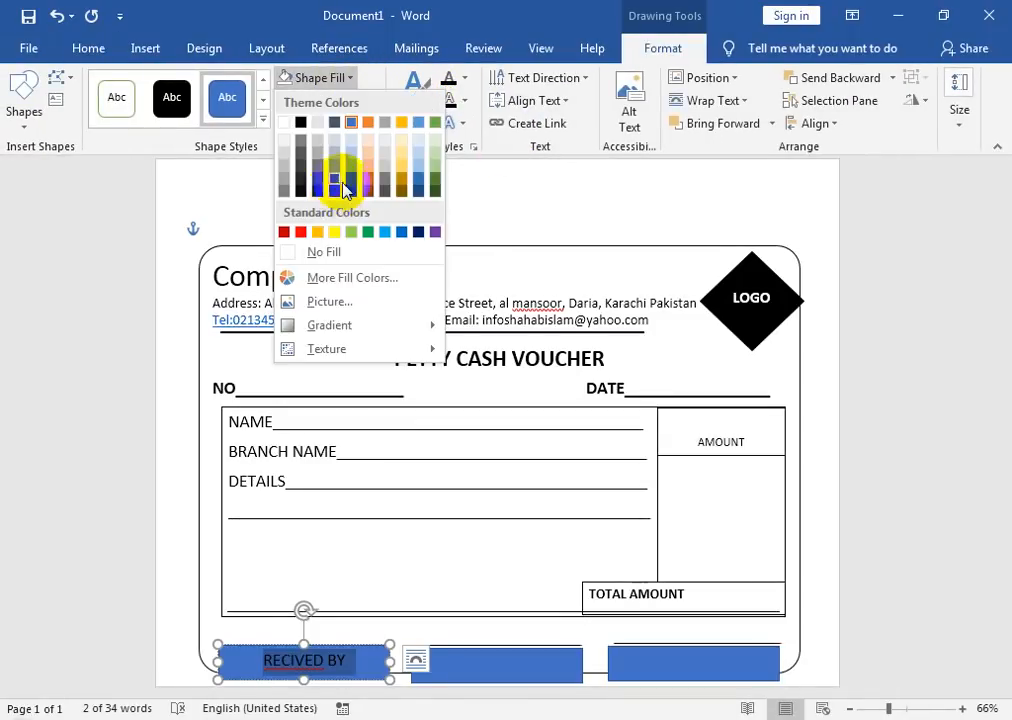
pyautogui.click(328, 251)
pyautogui.click(361, 100)
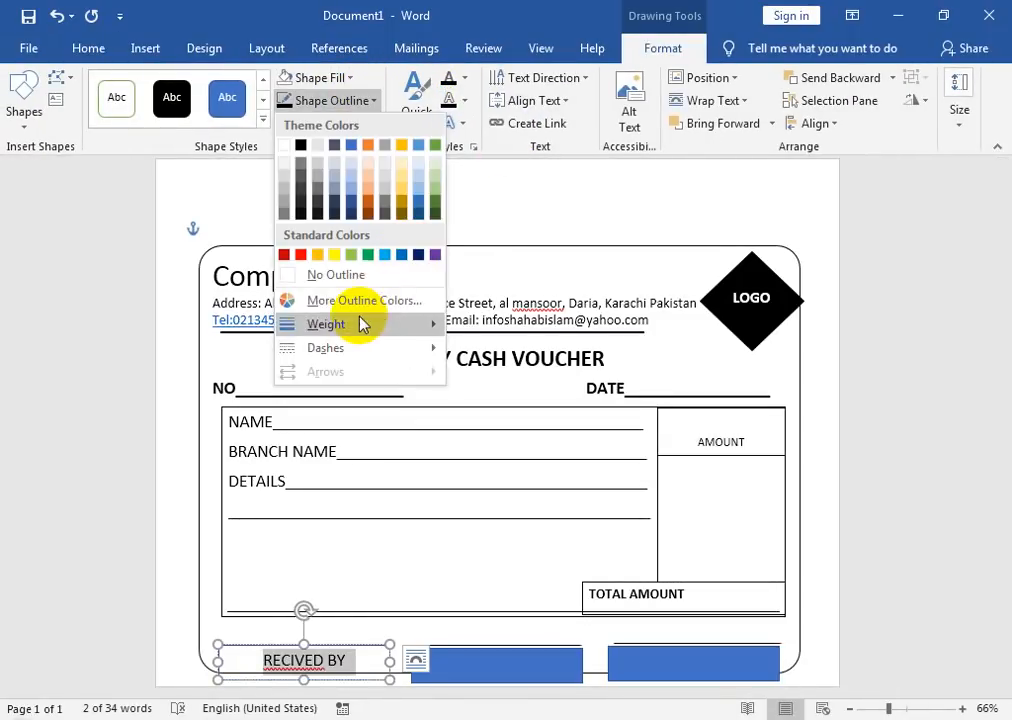
pyautogui.click(350, 276)
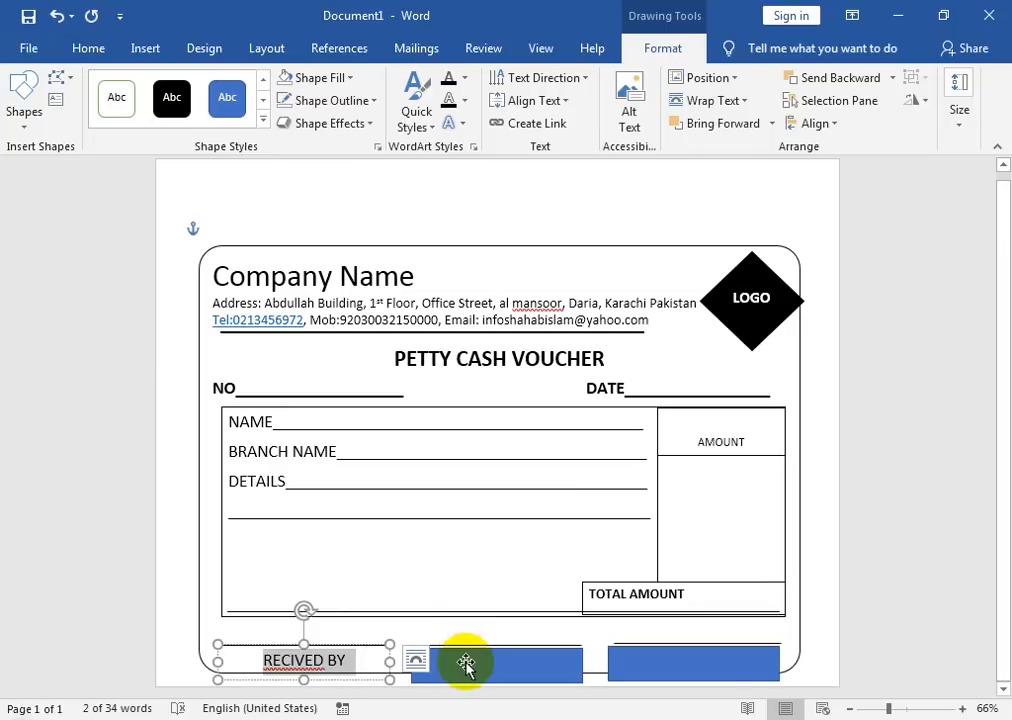
pyautogui.click(465, 666)
# Step: Add the label PREPEARD BY to the middle rectangle and enlarge its text
pyautogui.rightClick(463, 666)
pyautogui.click(542, 381)
pyautogui.write('PREPEARD BY')
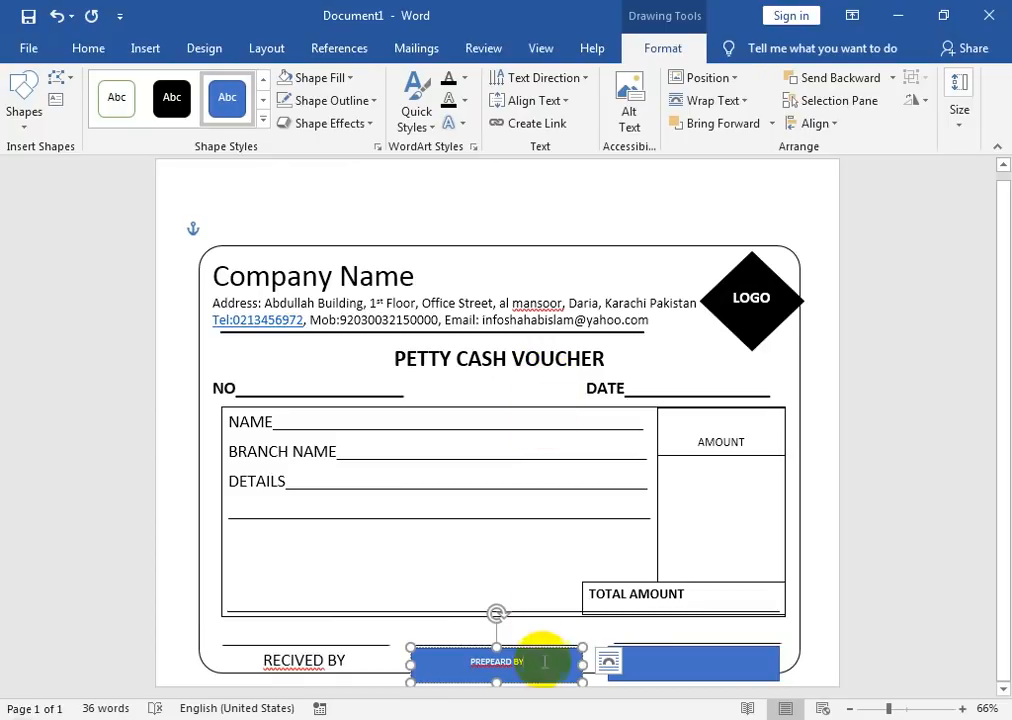
pyautogui.click(88, 48)
pyautogui.click(226, 88)
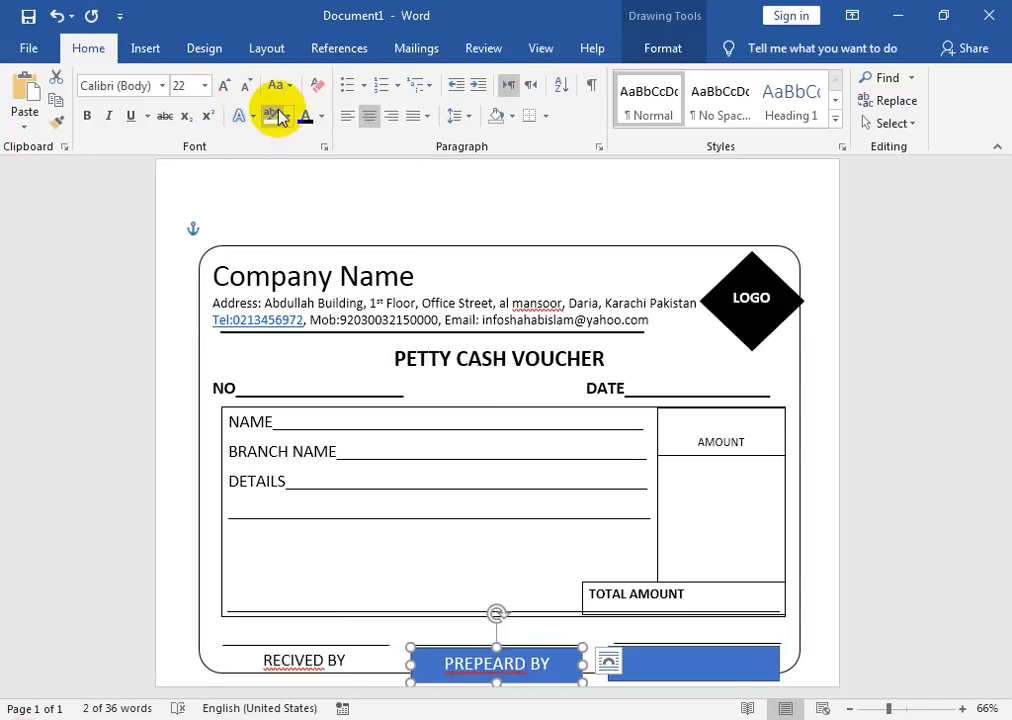
# Step: Correct the misspelled PREPEARD to PREPARED using the spelling suggestions
pyautogui.rightClick(488, 663)
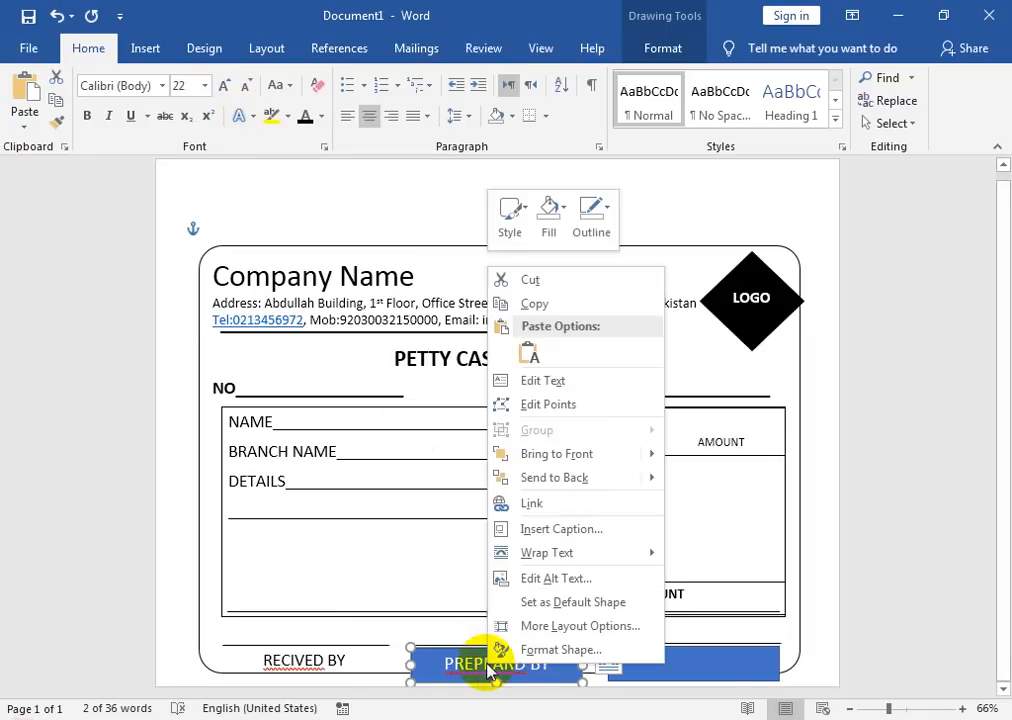
pyautogui.click(447, 663)
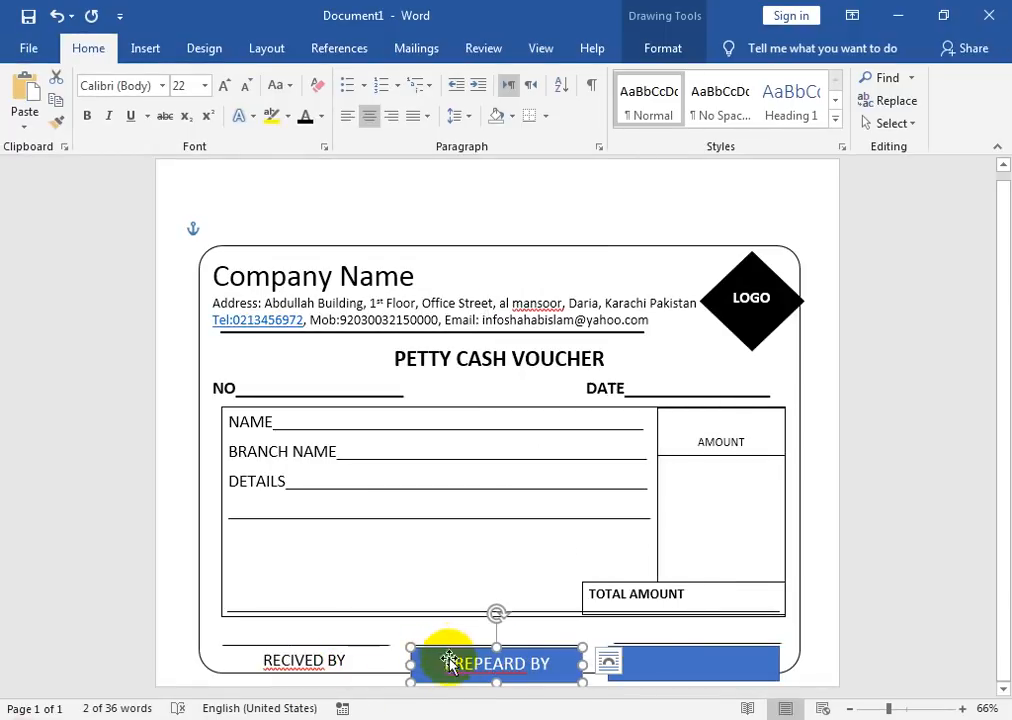
pyautogui.click(468, 665)
pyautogui.rightClick(476, 666)
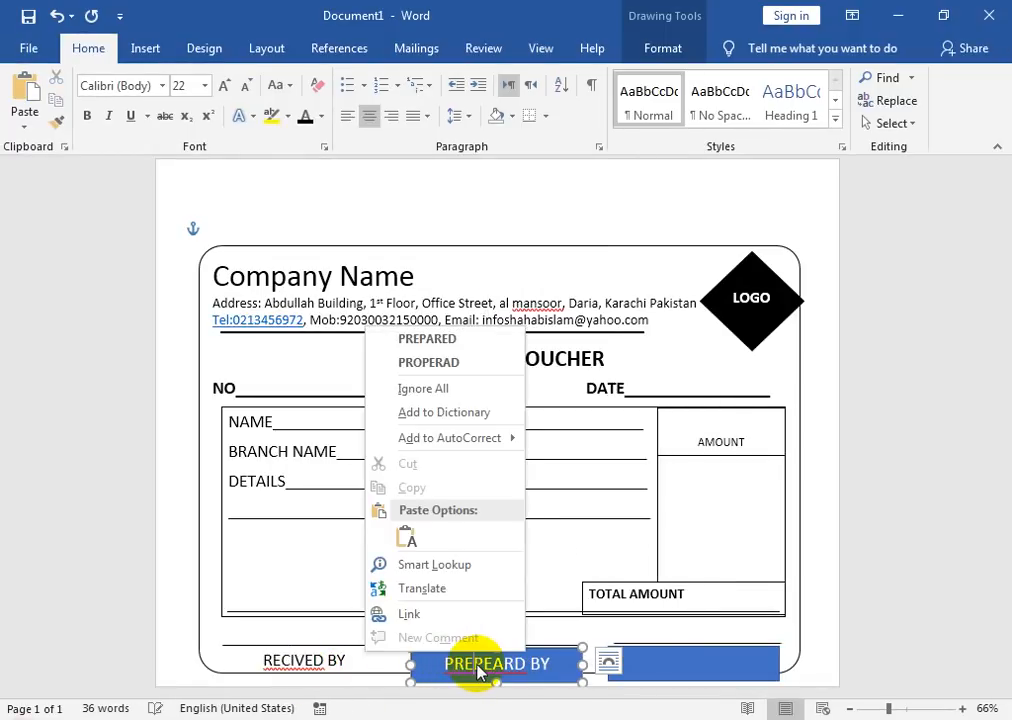
pyautogui.click(428, 339)
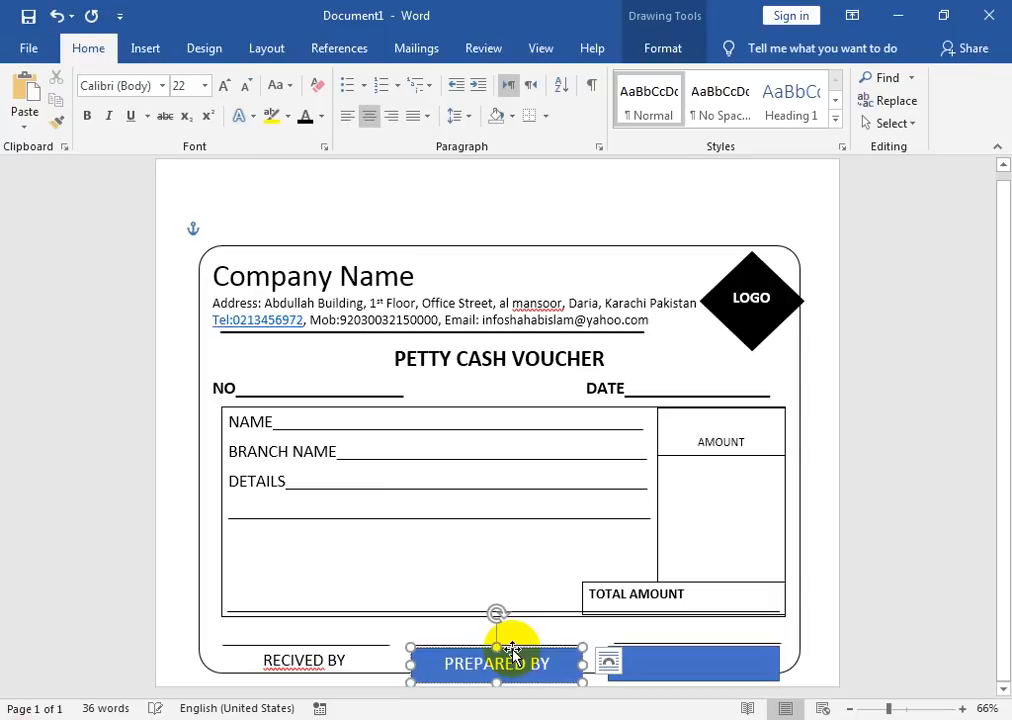
# Step: Set the PREPARED BY shape to No Fill and No Outline
pyautogui.click(662, 48)
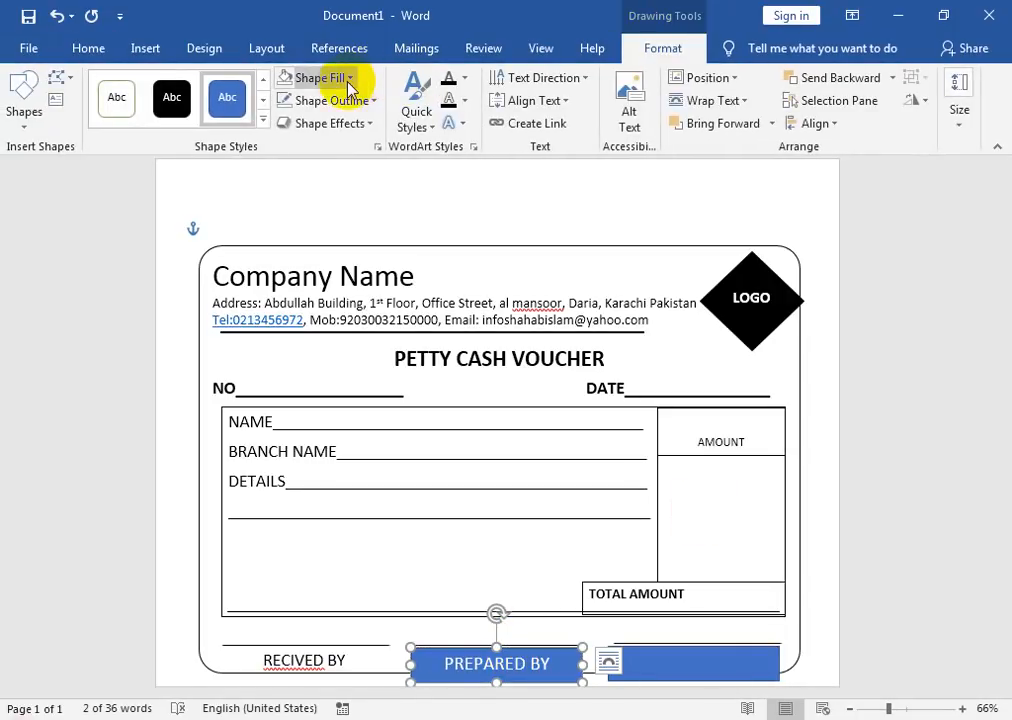
pyautogui.click(345, 80)
pyautogui.click(352, 256)
pyautogui.click(331, 100)
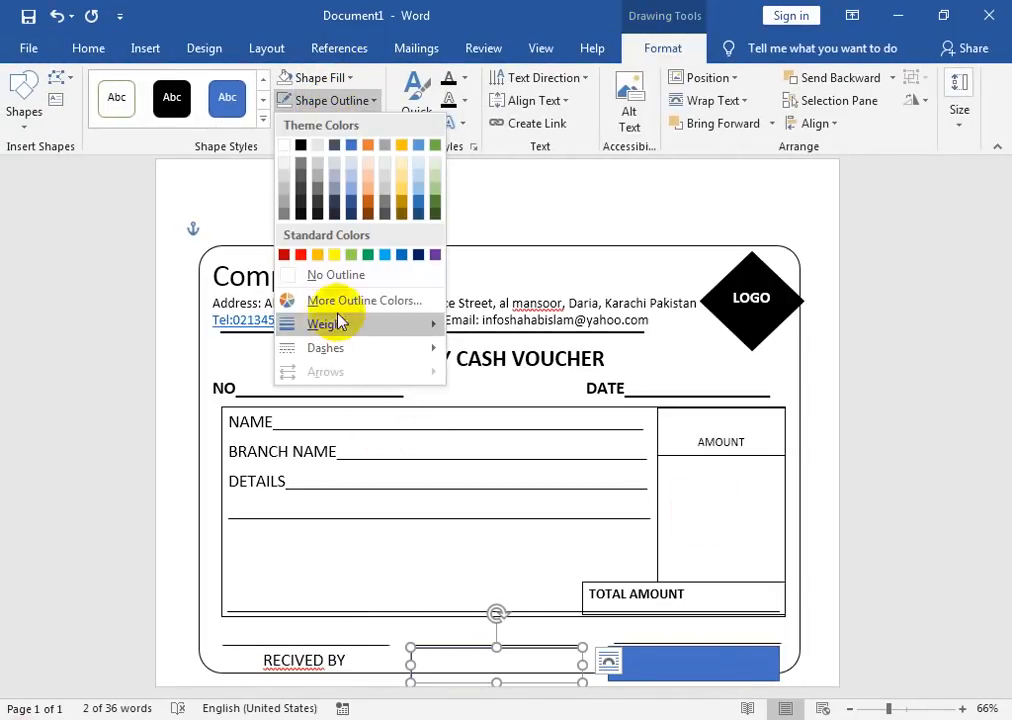
pyautogui.click(350, 276)
pyautogui.click(705, 497)
pyautogui.click(569, 655)
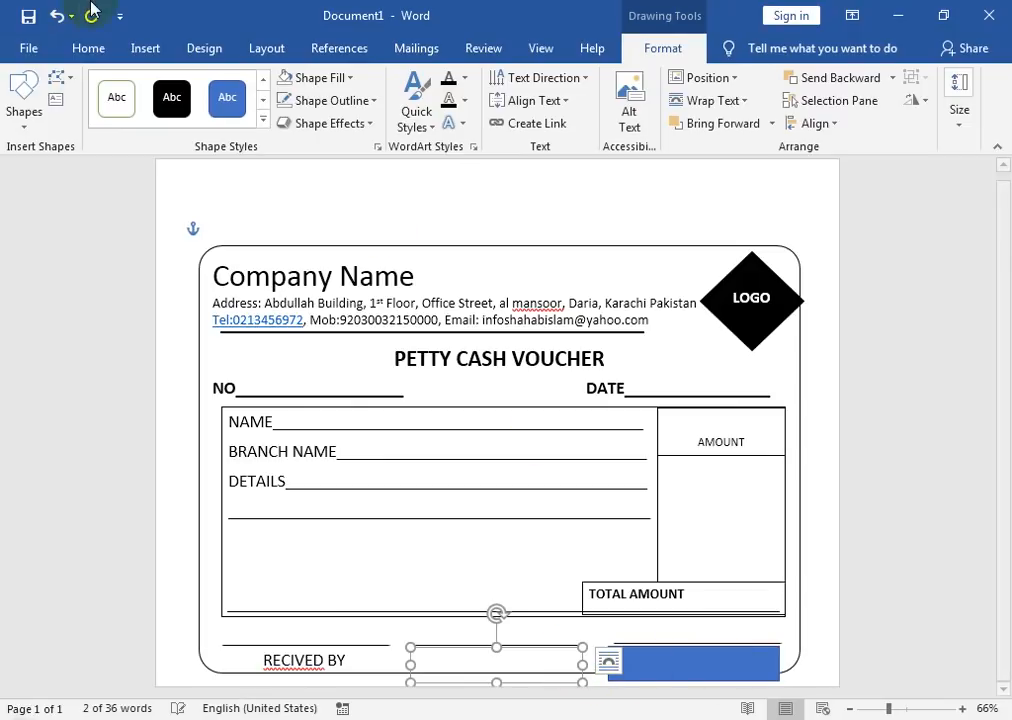
pyautogui.click(86, 50)
# Step: Make the PREPARED BY text dark and correct the left label to RECEIVED BY
pyautogui.click(303, 115)
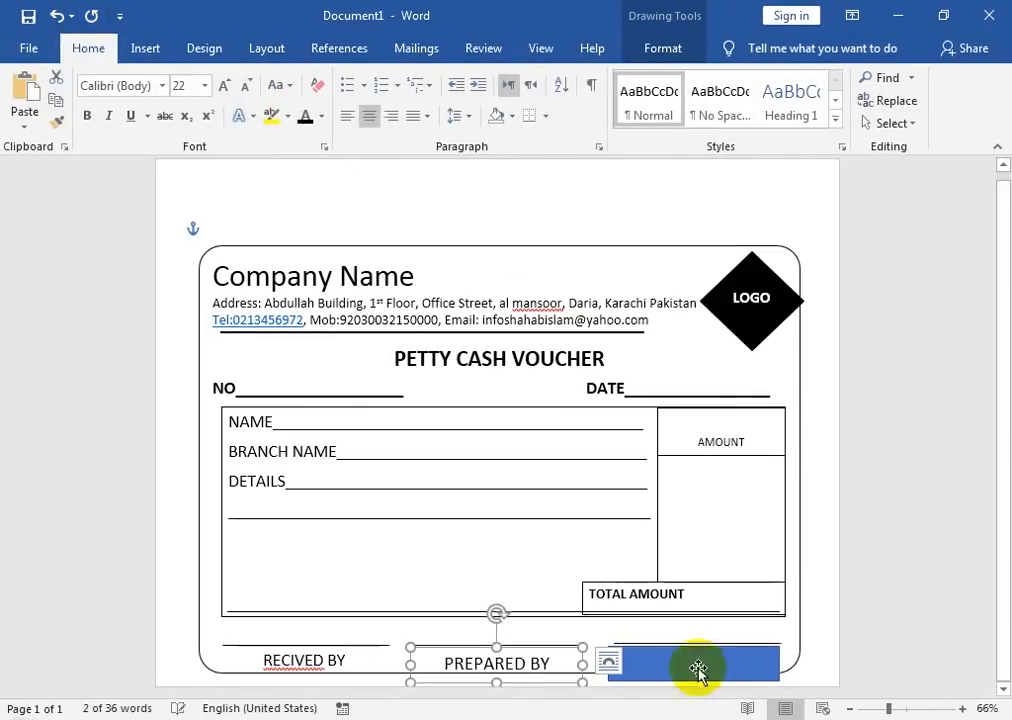
pyautogui.rightClick(645, 655)
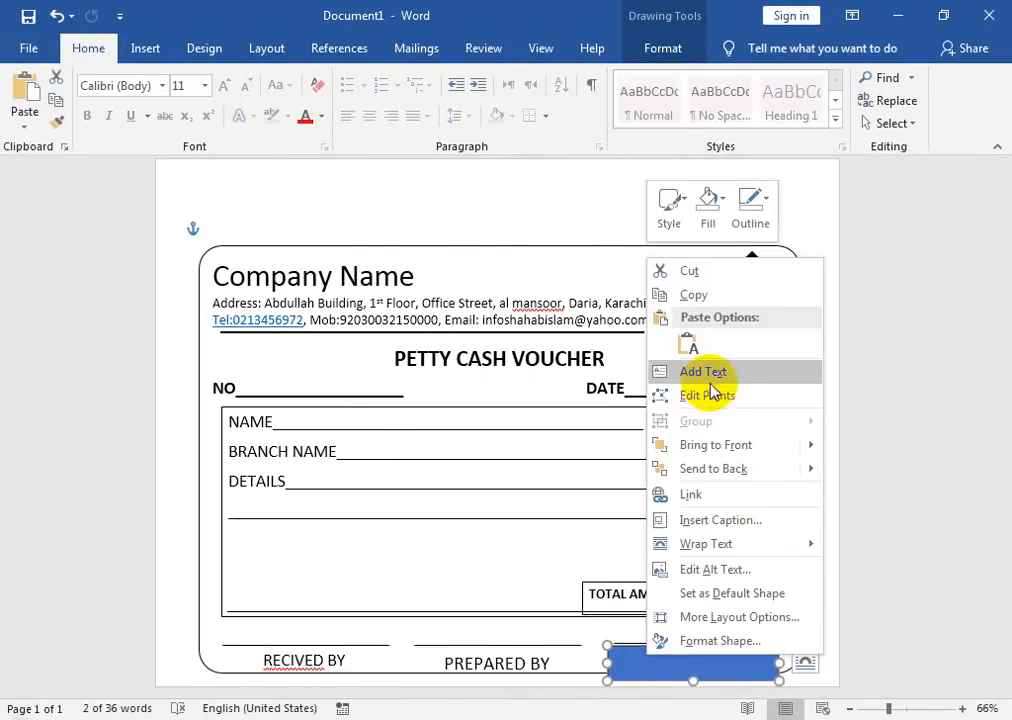
pyautogui.click(708, 373)
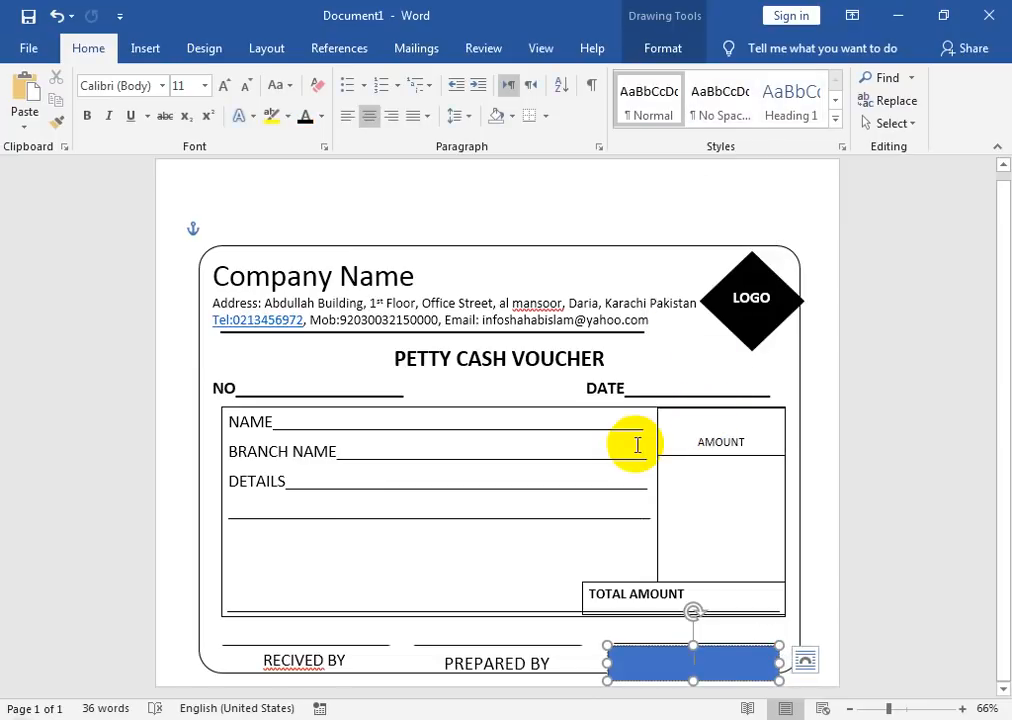
pyautogui.click(282, 662)
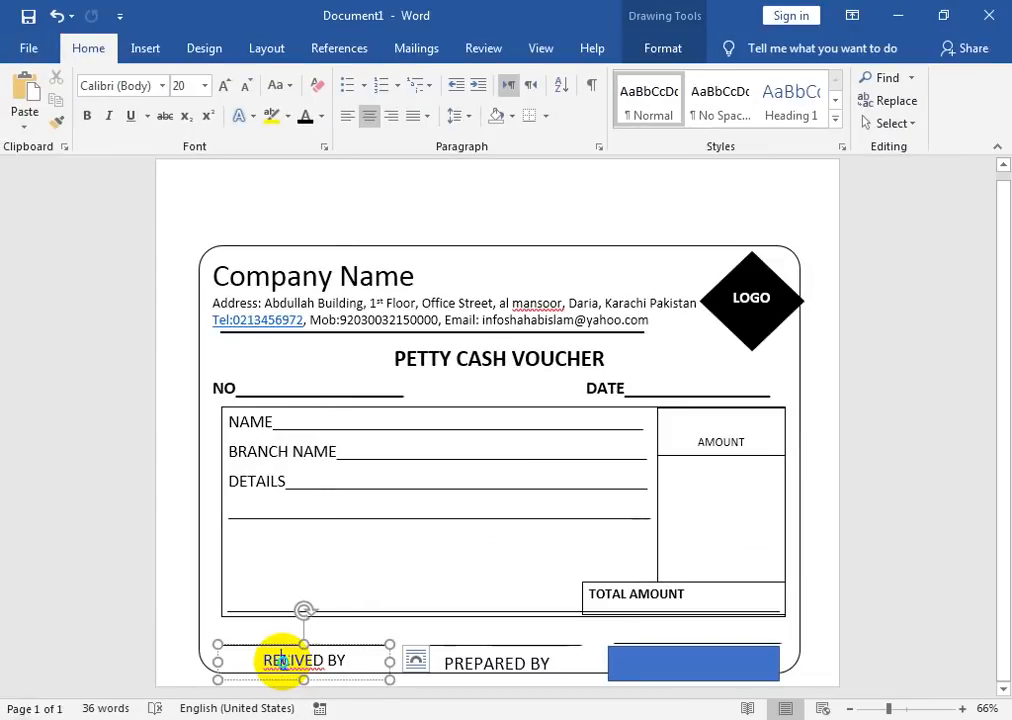
pyautogui.rightClick(507, 603)
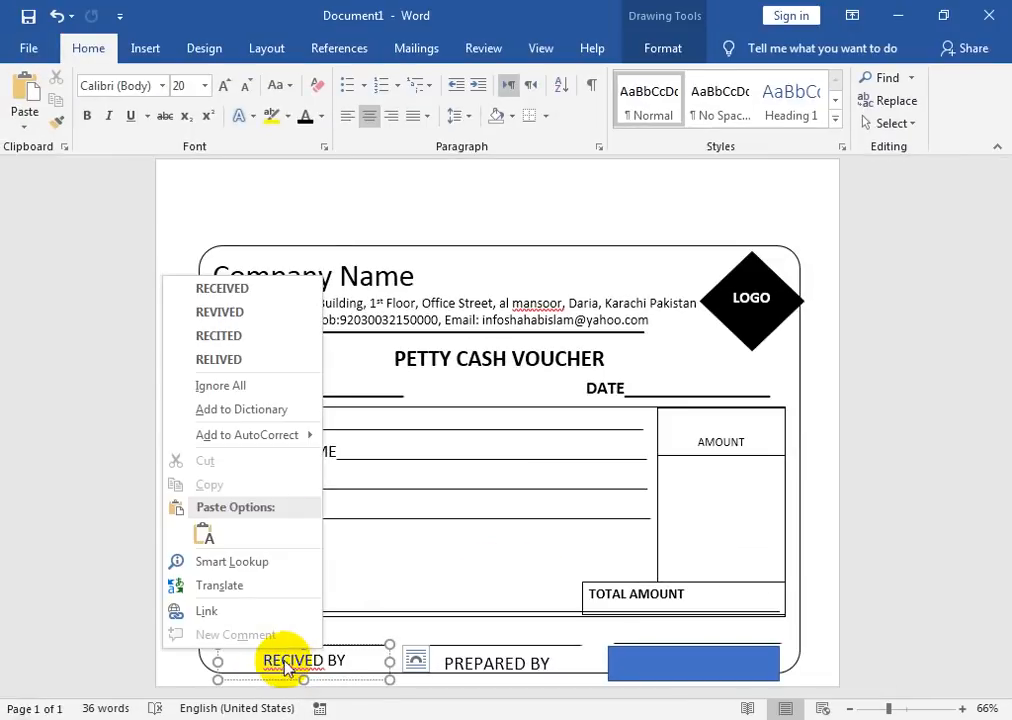
pyautogui.click(265, 292)
# Step: Add the label APPROVED BY to the right rectangle
pyautogui.click(684, 666)
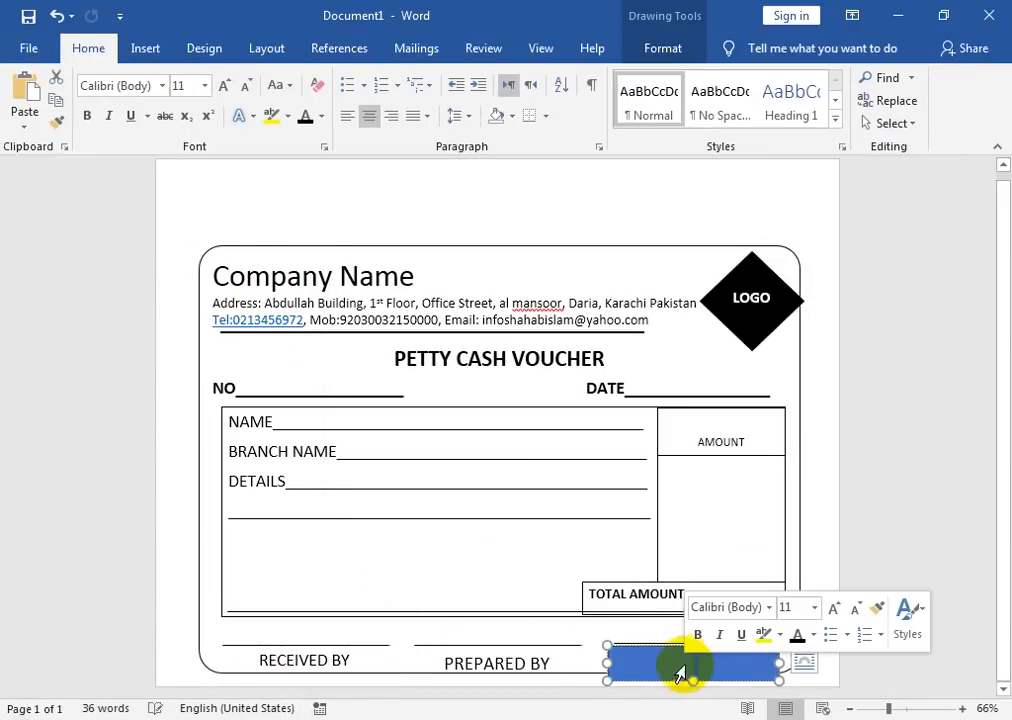
pyautogui.rightClick(658, 651)
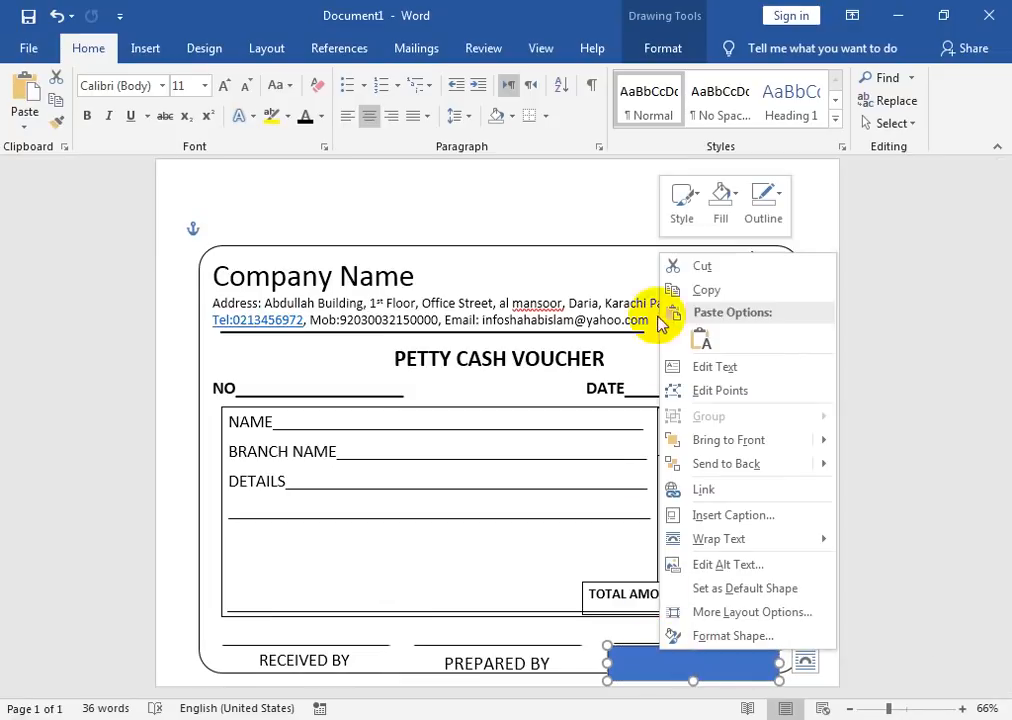
pyautogui.click(676, 366)
pyautogui.write('A')
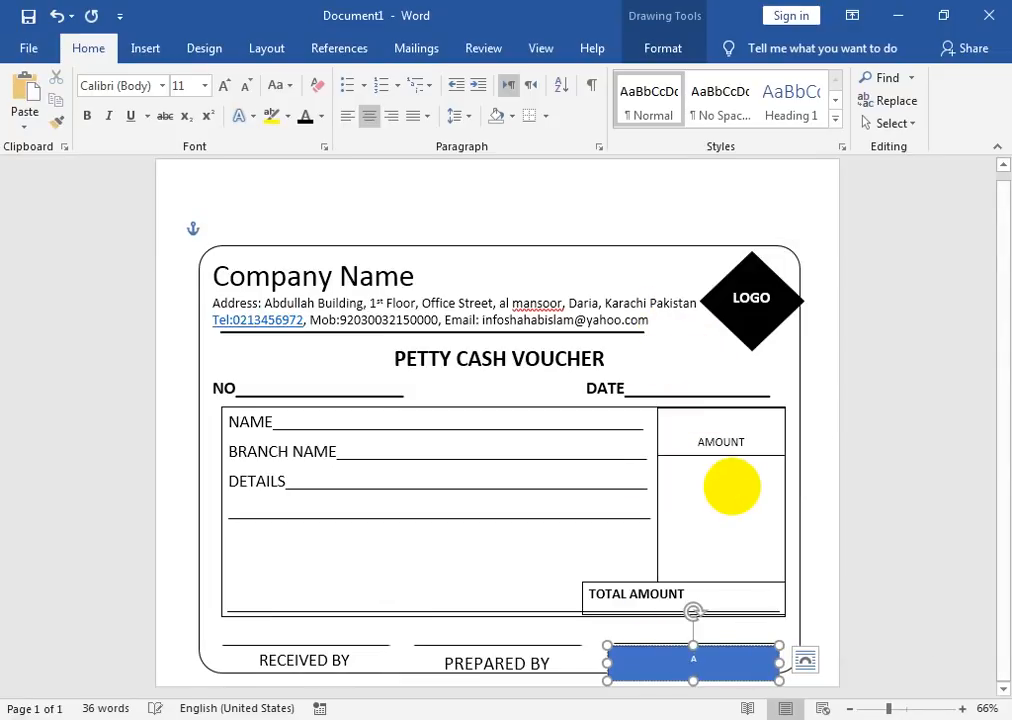
pyautogui.write('PPROVED BY')
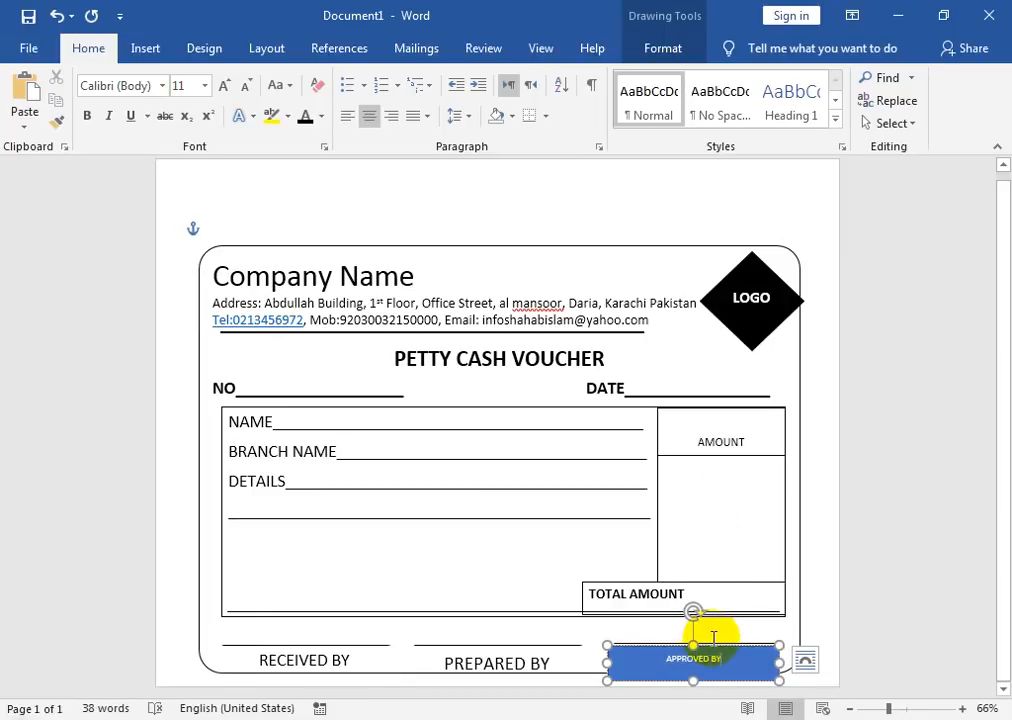
# Step: Give the APPROVED BY box No Fill and No Outline and enlarge its text
pyautogui.click(662, 48)
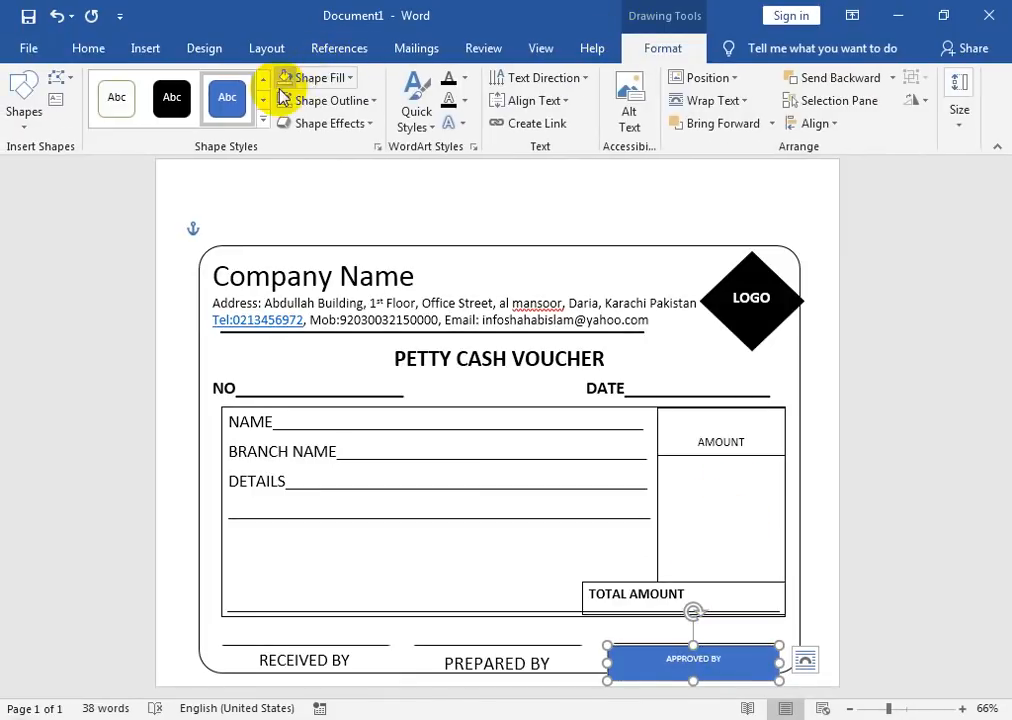
pyautogui.click(315, 77)
pyautogui.click(332, 252)
pyautogui.click(330, 100)
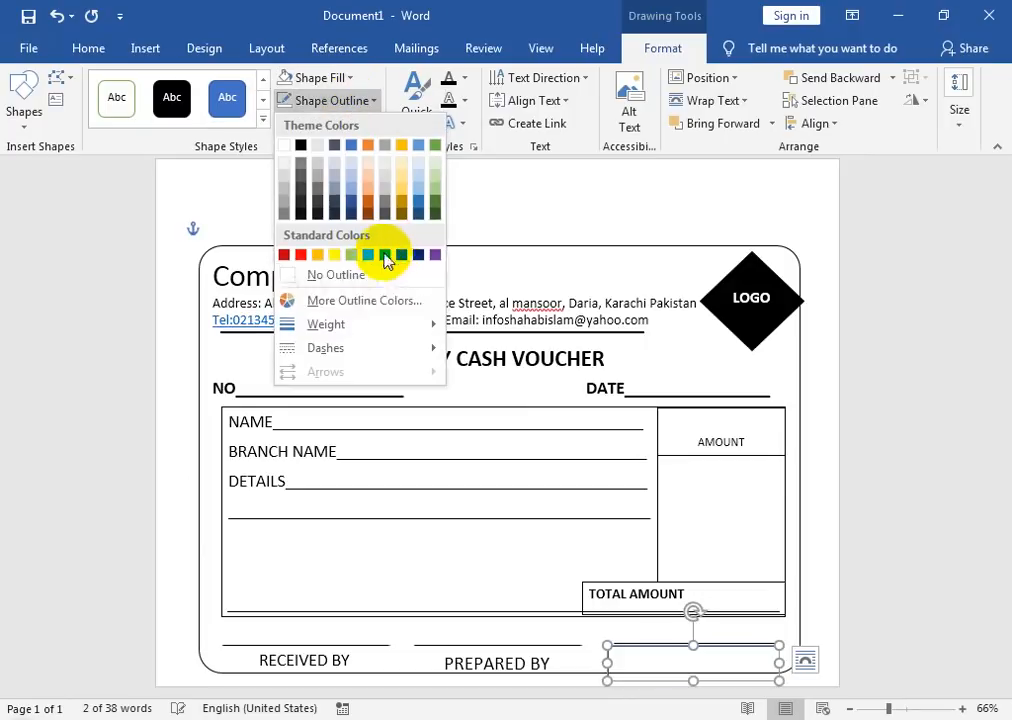
pyautogui.click(363, 283)
pyautogui.click(98, 50)
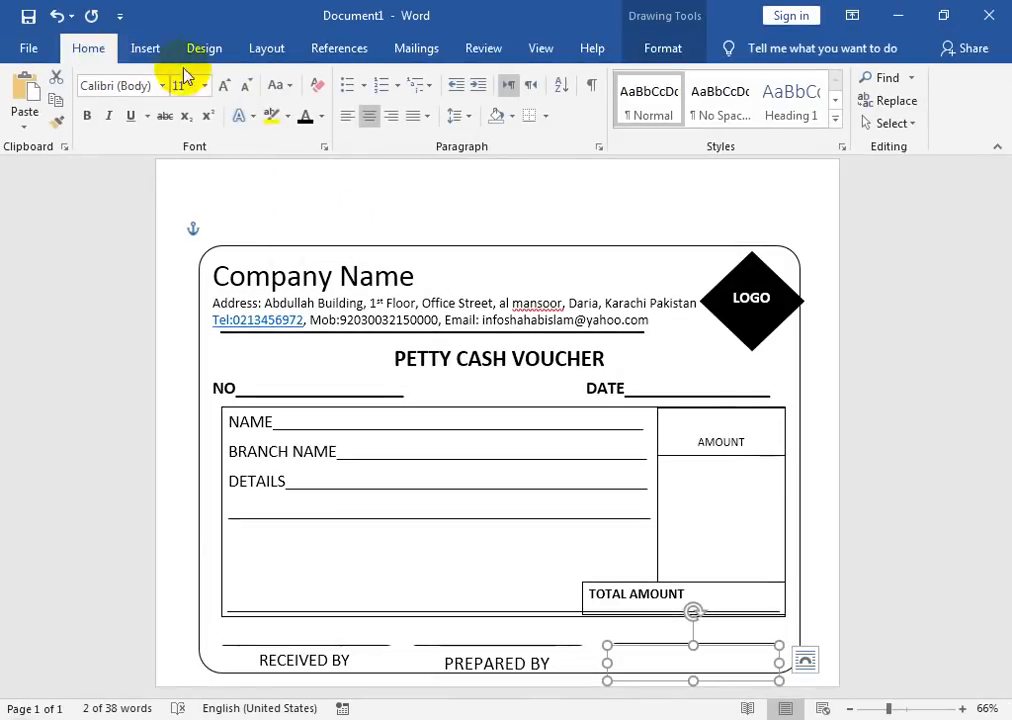
pyautogui.click(222, 86)
pyautogui.click(222, 86)
pyautogui.click(222, 86)
pyautogui.click(222, 86)
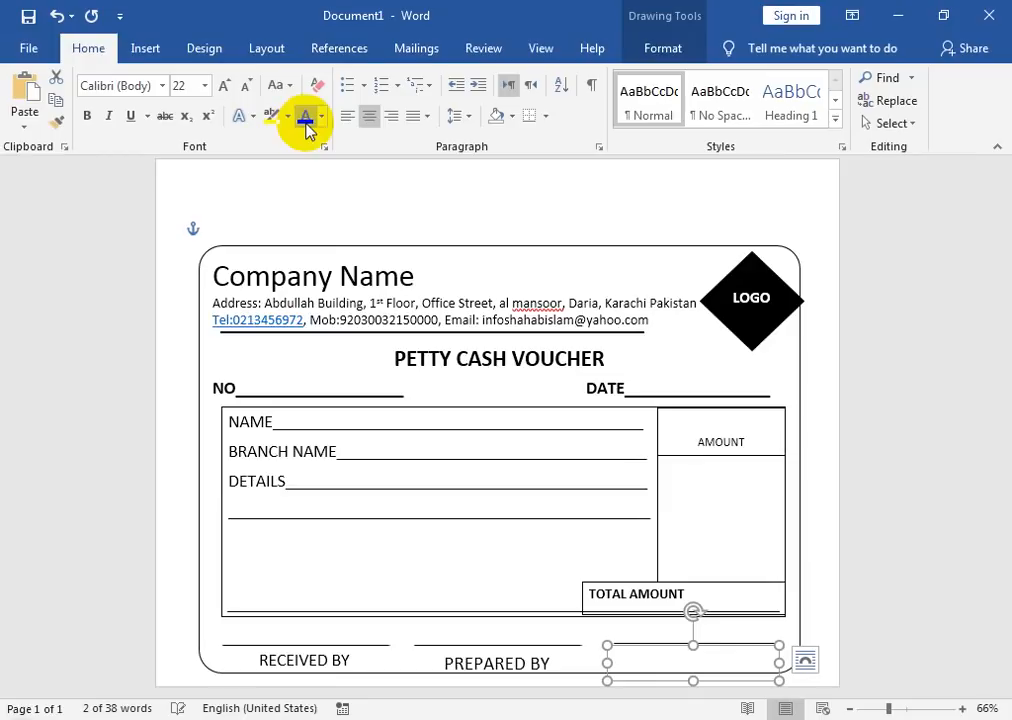
pyautogui.click(932, 537)
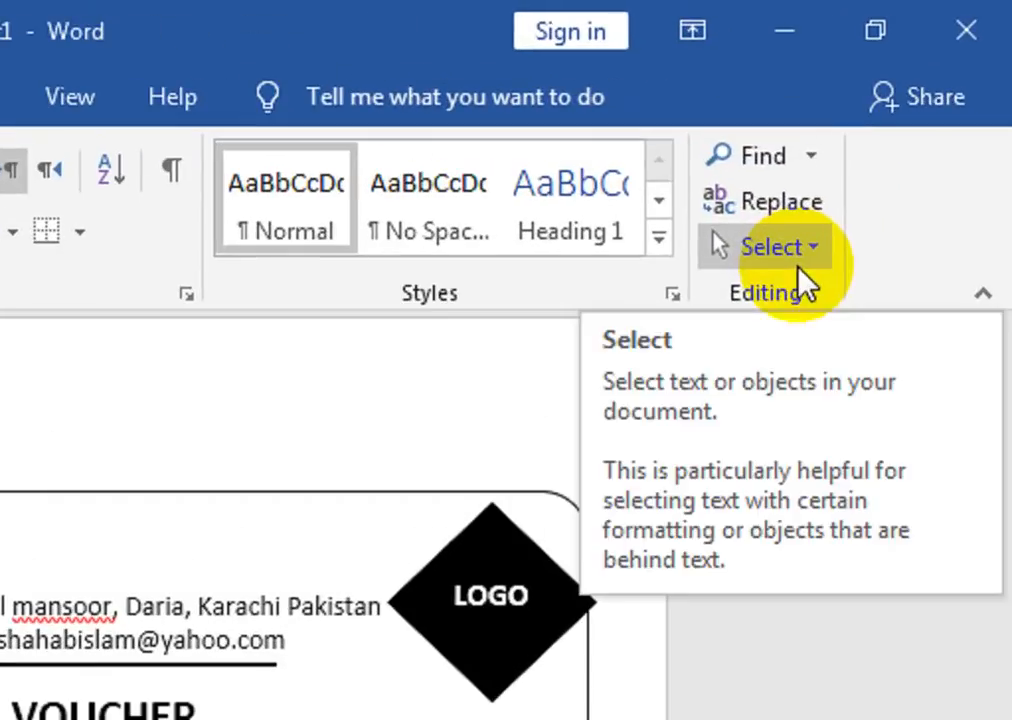
# Step: Marquee-select every voucher shape and nudge them all a few steps up the page
pyautogui.click(893, 124)
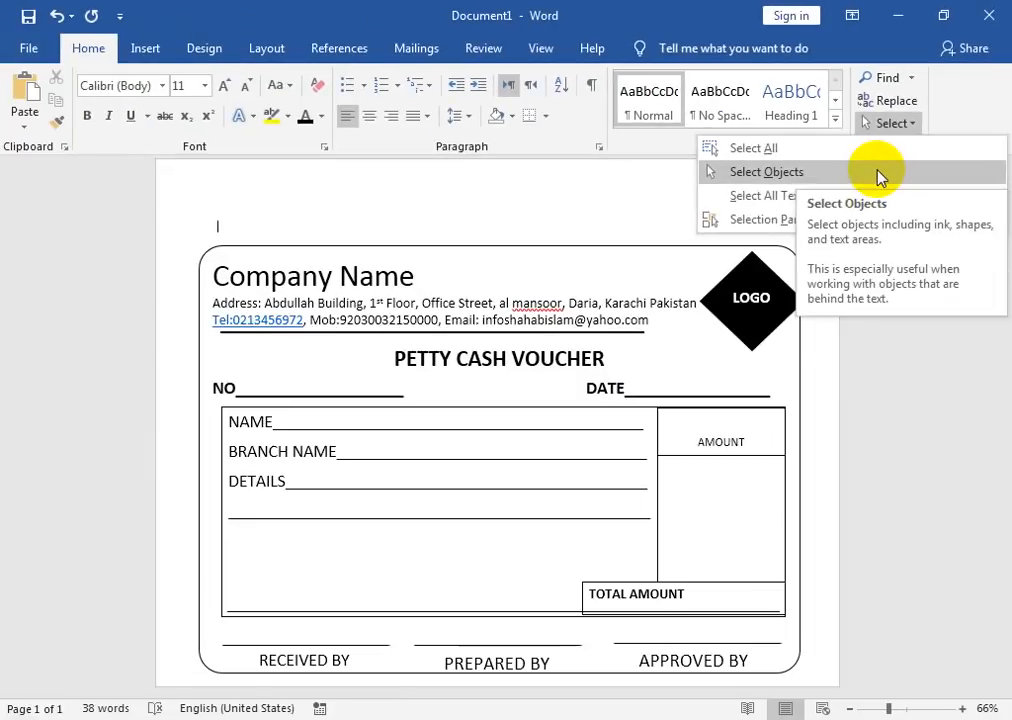
pyautogui.click(742, 341)
pyautogui.moveTo(213, 302); pyautogui.dragTo(820, 688)
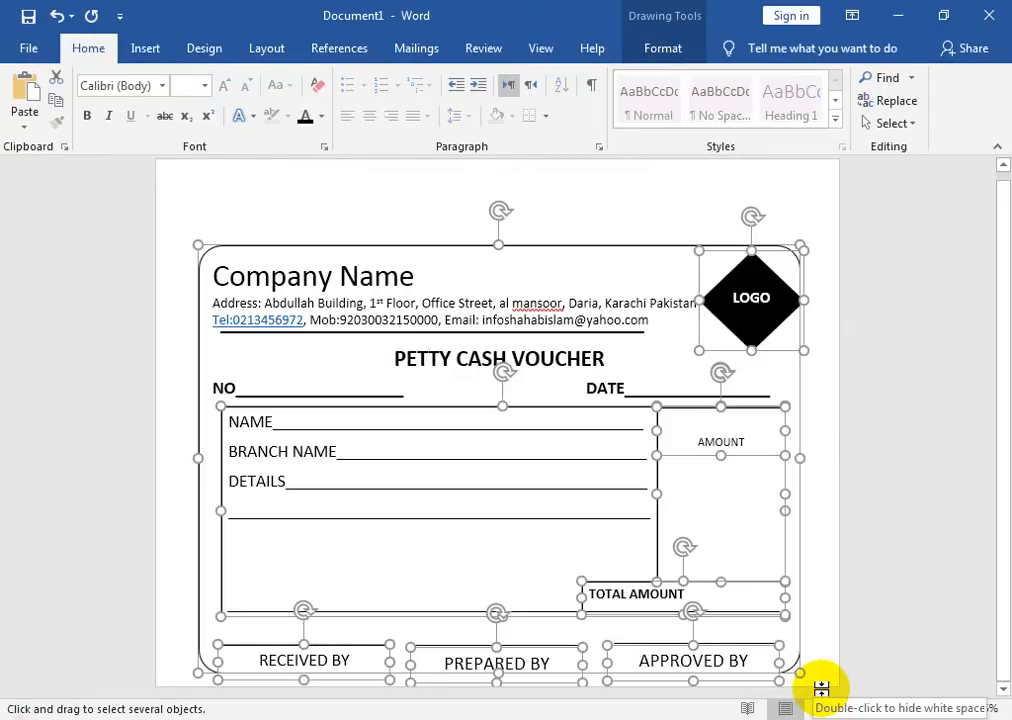
pyautogui.press('Up')
pyautogui.press('Up')
pyautogui.press('Up')
pyautogui.press('Up')
pyautogui.press('Up')
pyautogui.press('Up')
pyautogui.press('Up')
pyautogui.press('Up')
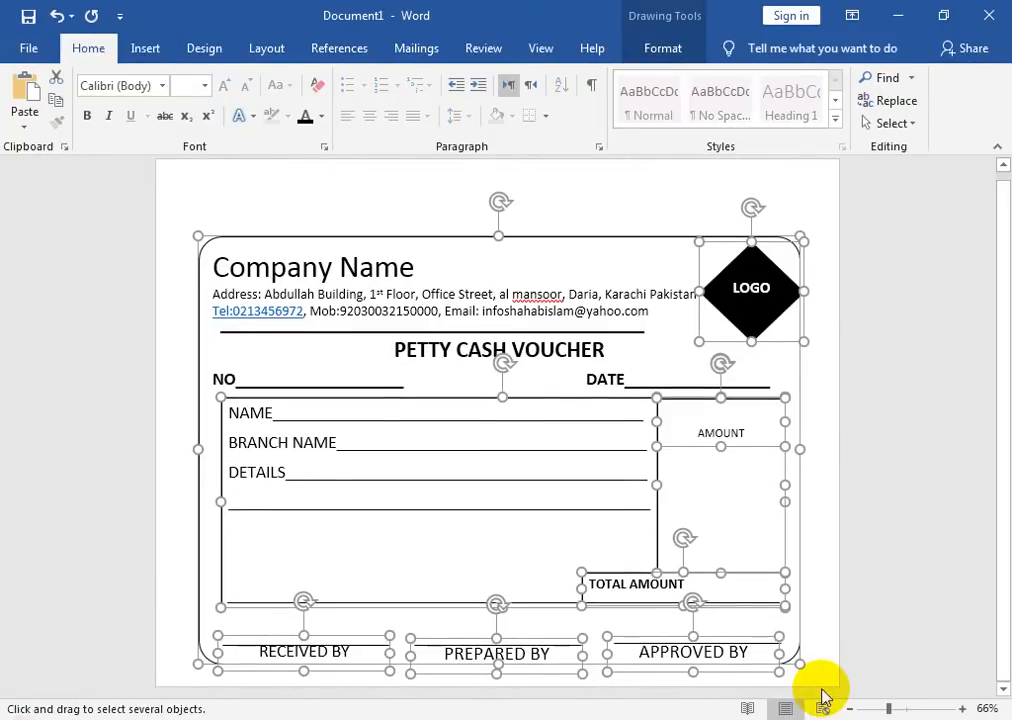
pyautogui.press('Down')
pyautogui.press('Down')
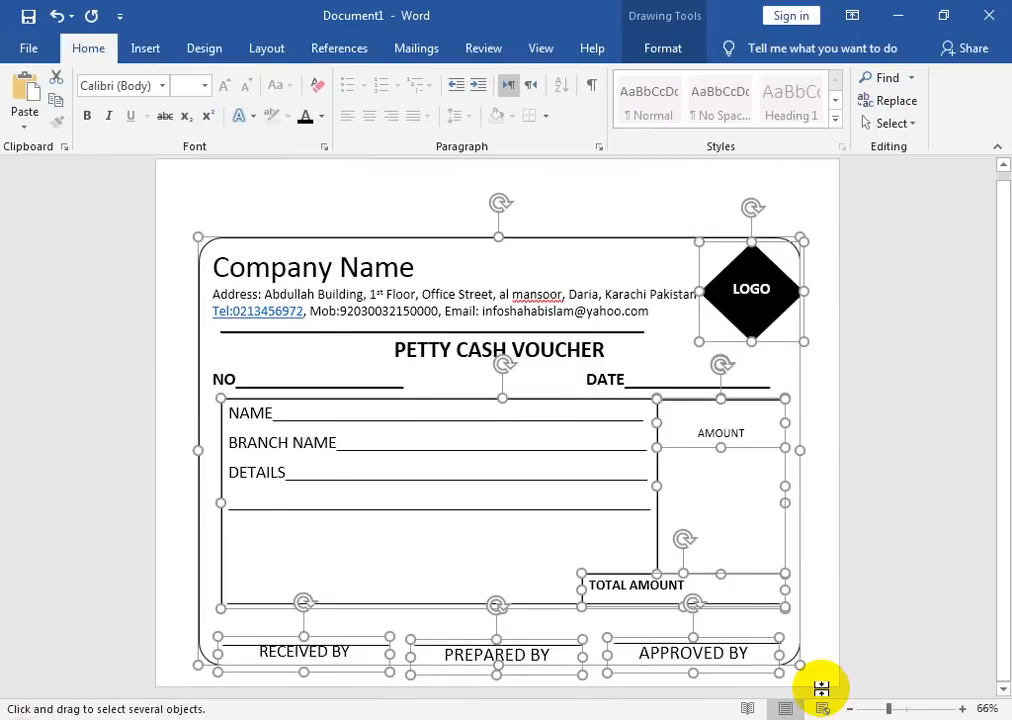
pyautogui.press('Up')
pyautogui.press('Up')
pyautogui.press('Up')
pyautogui.press('Up')
pyautogui.press('Up')
pyautogui.press('Up')
pyautogui.press('Up')
pyautogui.press('Up')
pyautogui.press('Up')
pyautogui.press('Up')
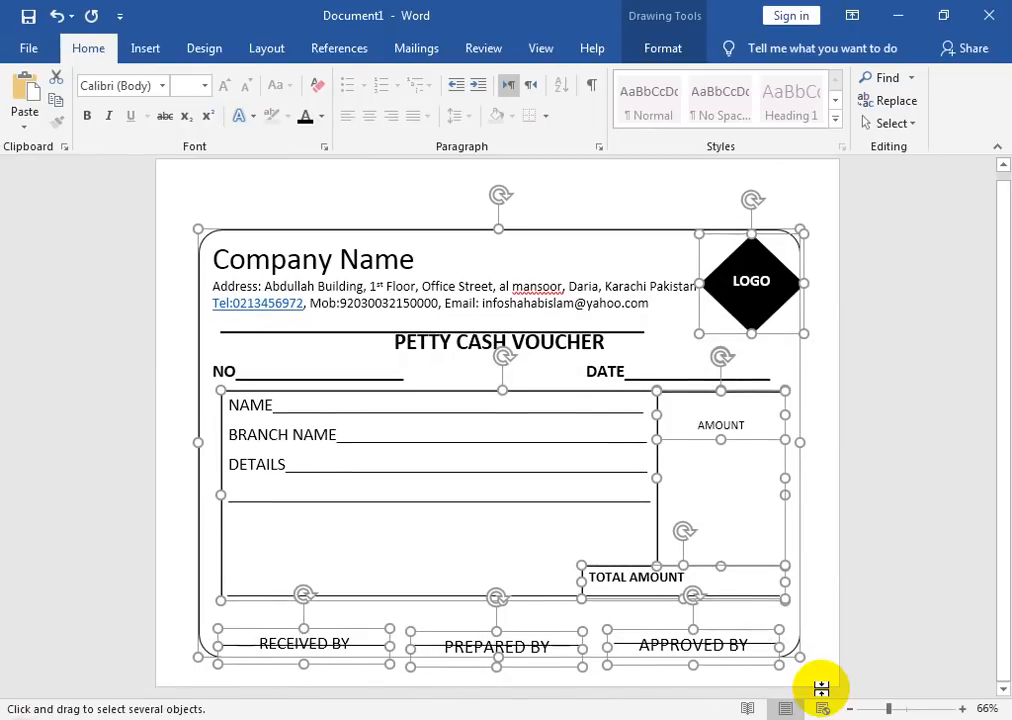
pyautogui.press('Up')
pyautogui.press('Up')
pyautogui.press('Up')
pyautogui.press('Up')
pyautogui.press('Up')
pyautogui.press('Up')
pyautogui.press('Up')
pyautogui.press('Up')
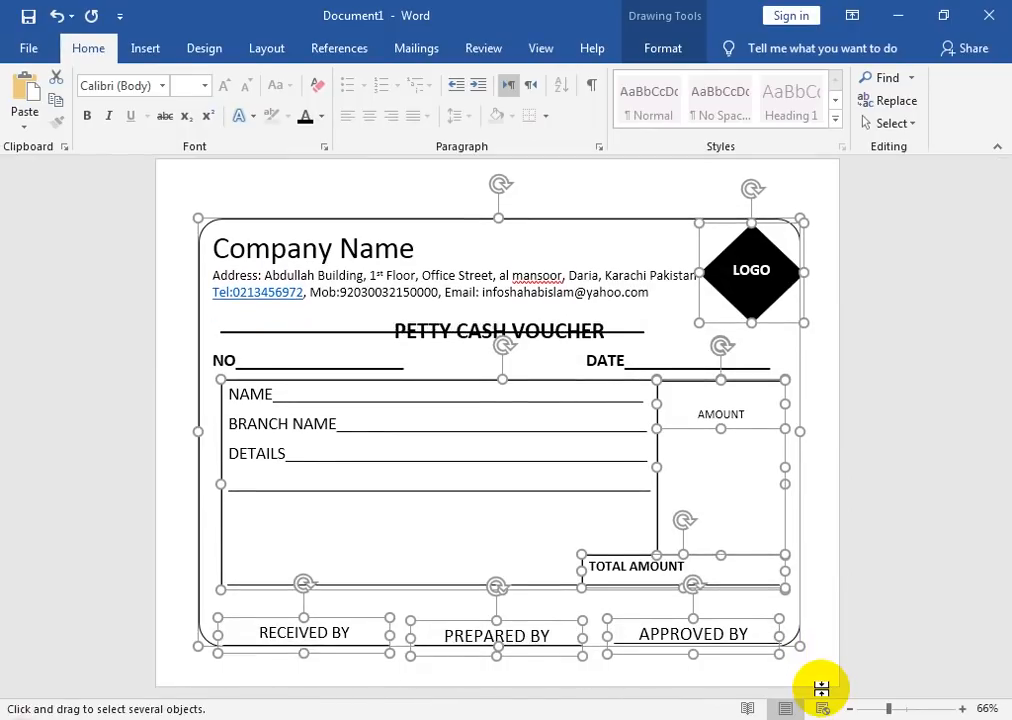
pyautogui.press('Up')
pyautogui.press('Up')
pyautogui.press('Up')
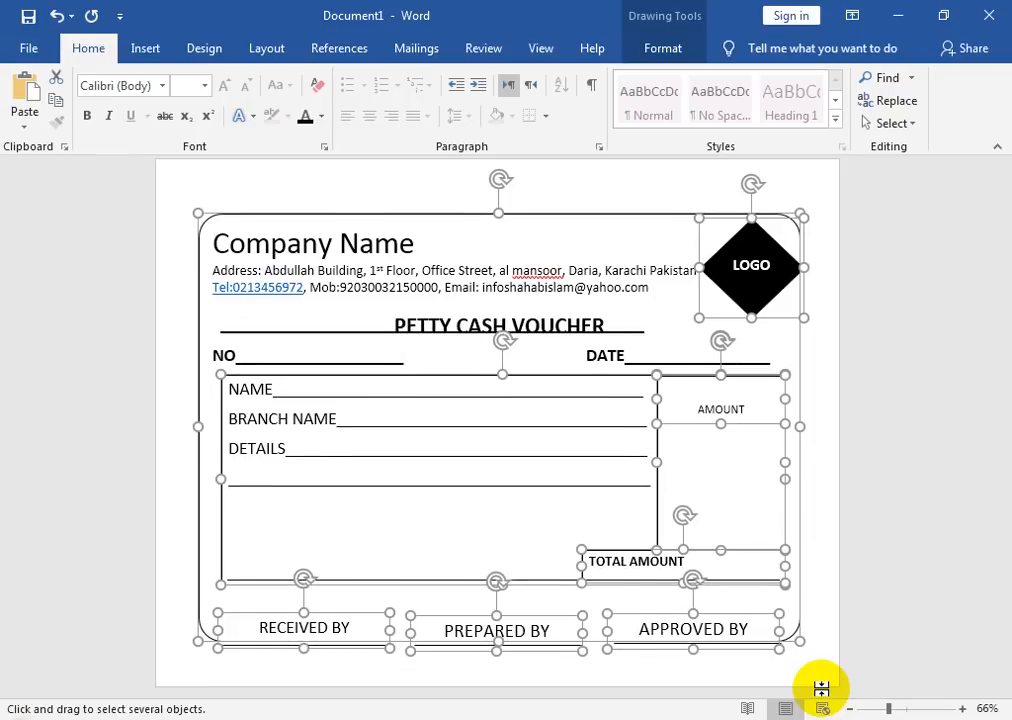
pyautogui.press('Up')
pyautogui.press('Up')
pyautogui.press('Up')
pyautogui.press('Up')
pyautogui.press('Up')
pyautogui.press('Up')
pyautogui.press('Up')
pyautogui.press('Up')
pyautogui.press('Up')
pyautogui.press('Up')
pyautogui.press('Up')
pyautogui.press('Up')
pyautogui.press('Down')
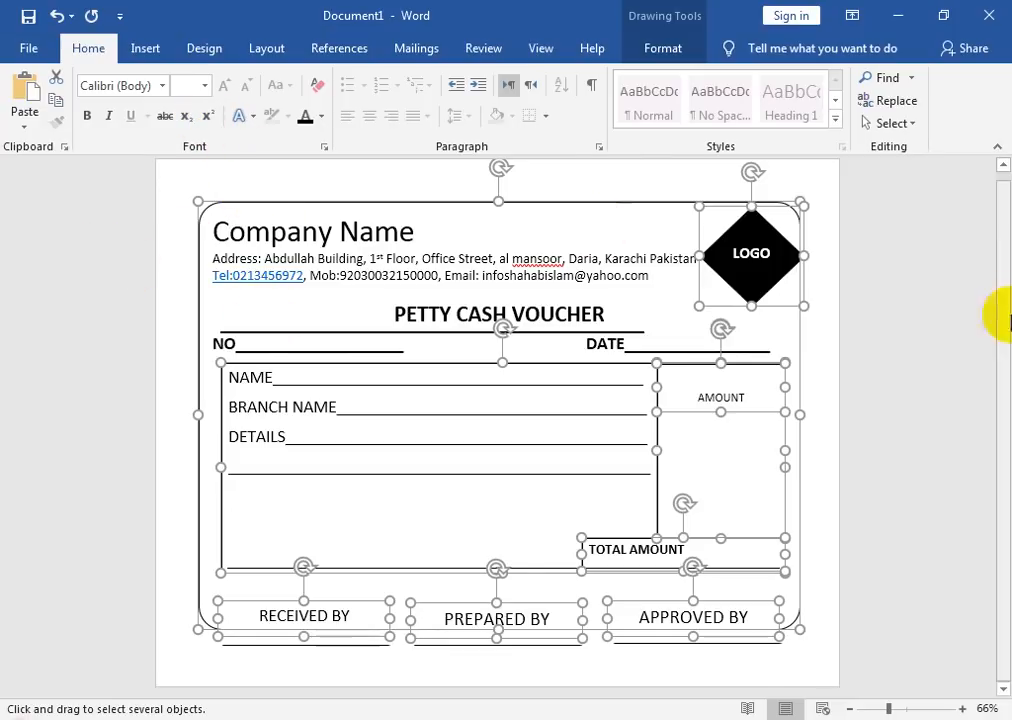
# Step: Move the divider line under PETTY CASH VOUCHER up to just below the Tel line
pyautogui.click(893, 123)
pyautogui.click(752, 147)
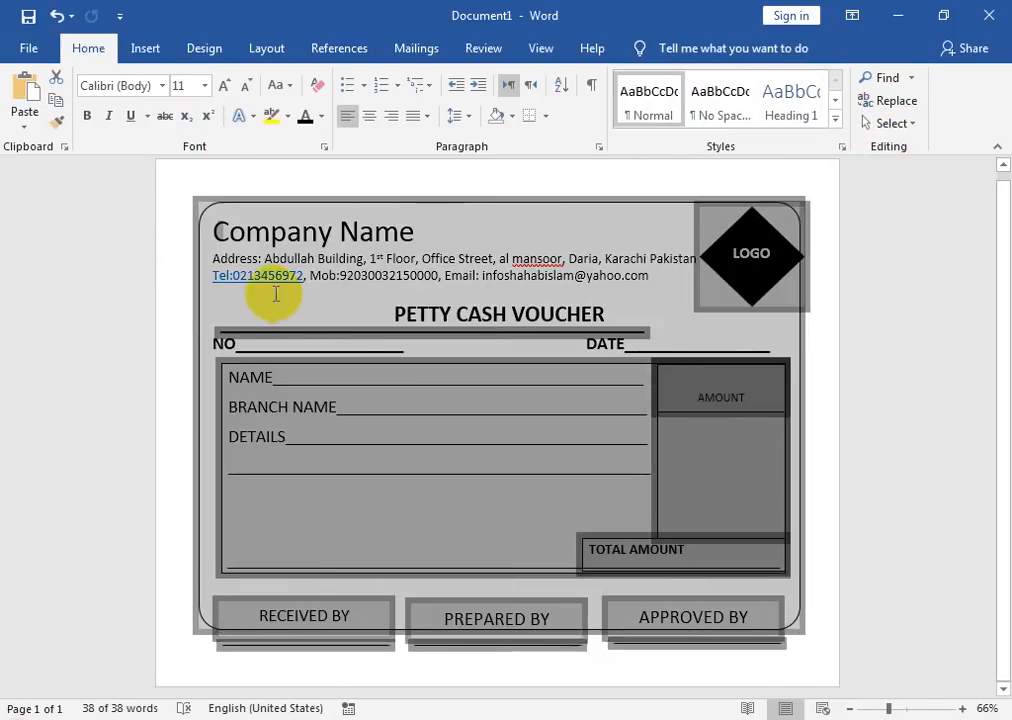
pyautogui.click(275, 292)
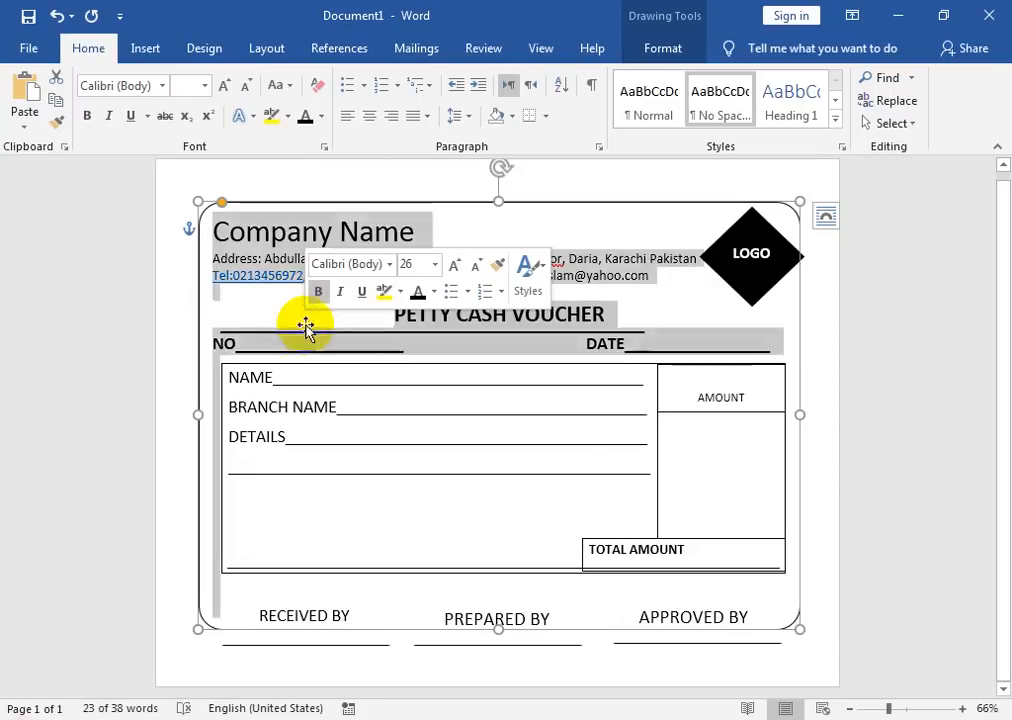
pyautogui.click(317, 332)
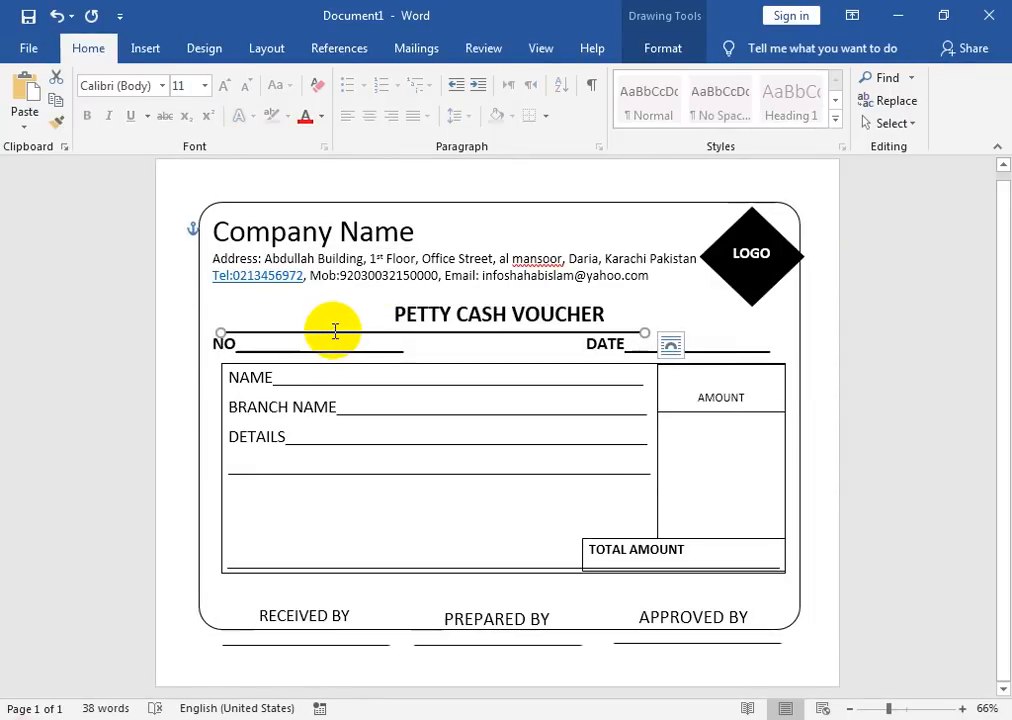
pyautogui.moveTo(335, 333); pyautogui.dragTo(336, 290)
# Step: Select the signature lines and nudge them to sit just above their labels
pyautogui.click(352, 645)
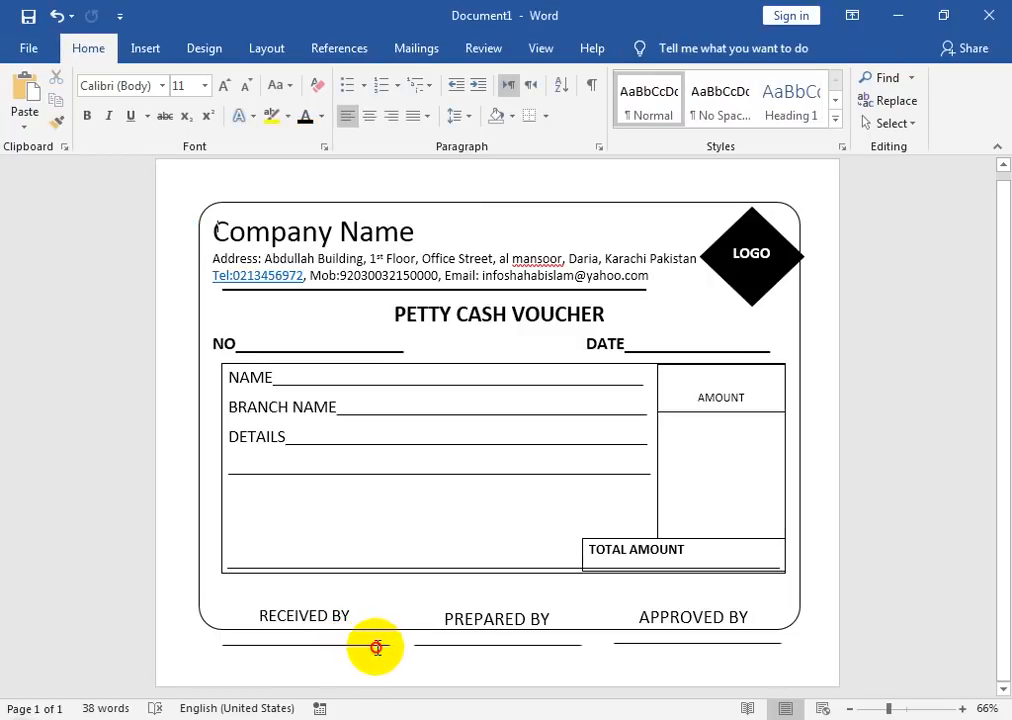
pyautogui.click(377, 646)
pyautogui.keyDown('shift'); pyautogui.click(465, 645); pyautogui.keyUp('shift')
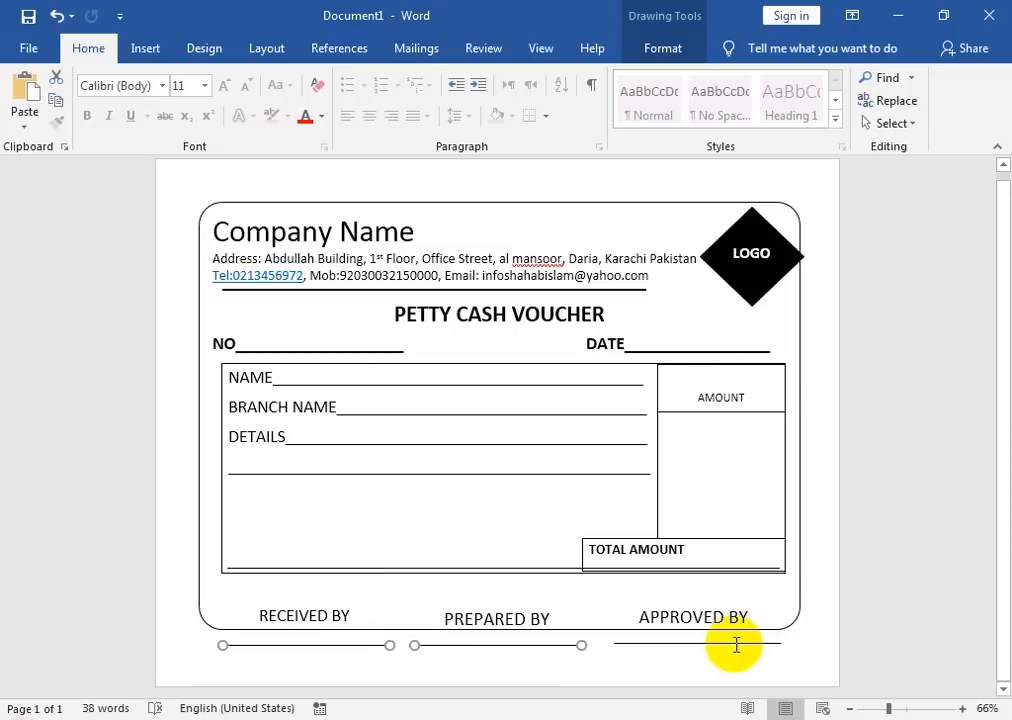
pyautogui.press('Up')
pyautogui.press('Up')
pyautogui.press('Up')
pyautogui.press('Up')
pyautogui.press('Up')
pyautogui.press('Up')
pyautogui.press('Up')
pyautogui.press('Up')
pyautogui.press('Up')
pyautogui.press('Up')
pyautogui.press('Down')
pyautogui.press('Down')
pyautogui.press('Down')
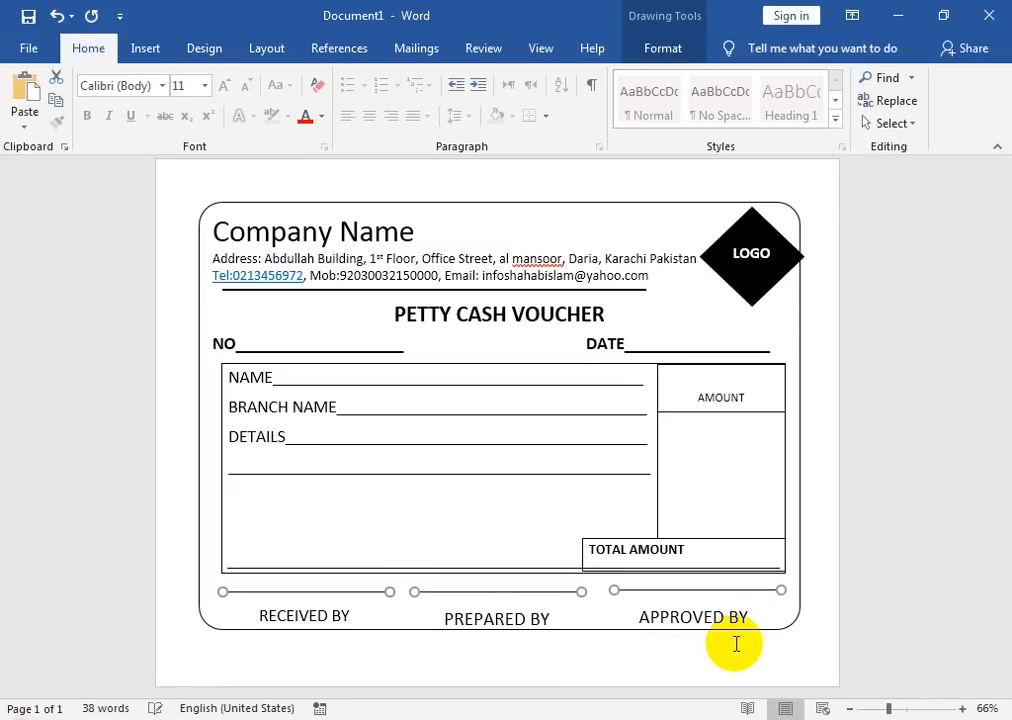
pyautogui.press('Down')
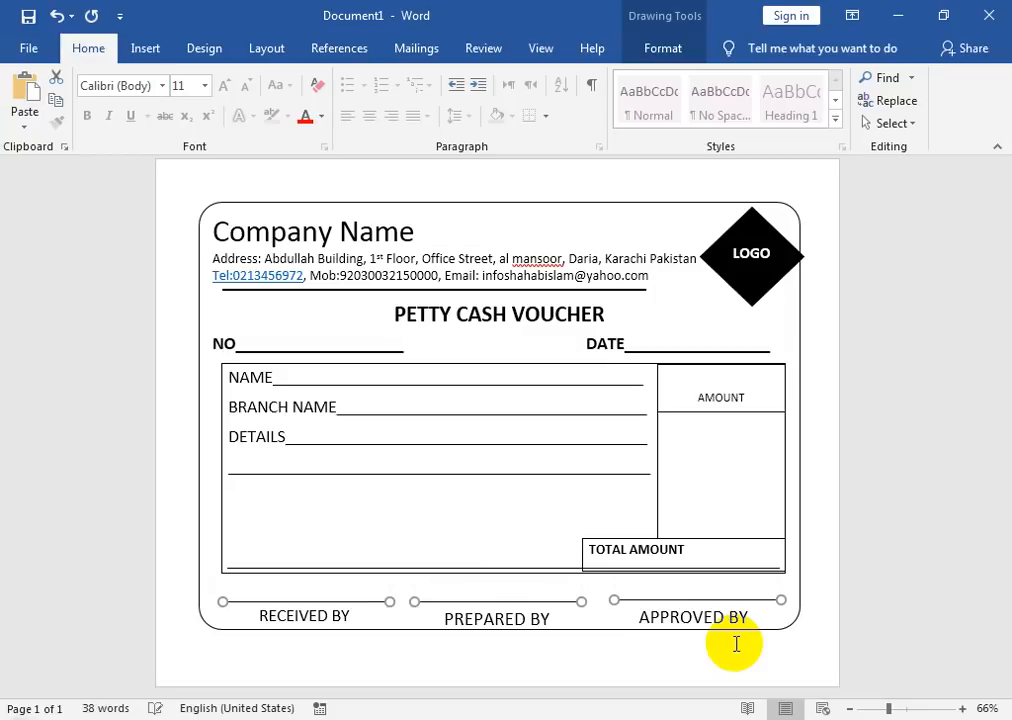
pyautogui.press('Down')
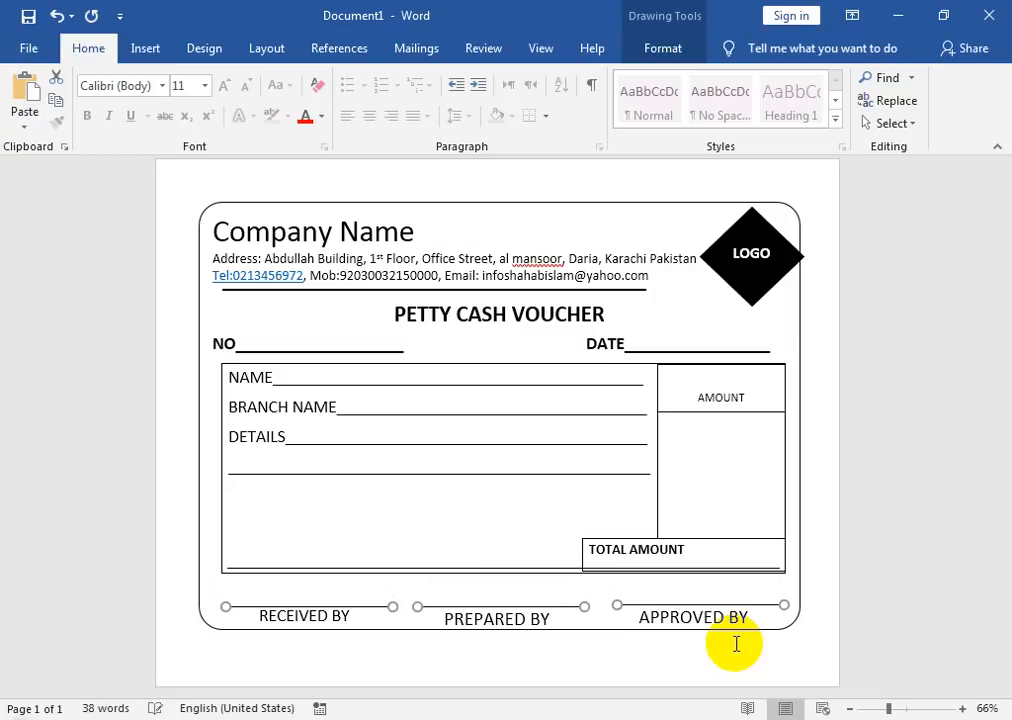
# Step: Group all voucher shapes into one object, then switch to the YouTube channel in Chrome
pyautogui.click(868, 123)
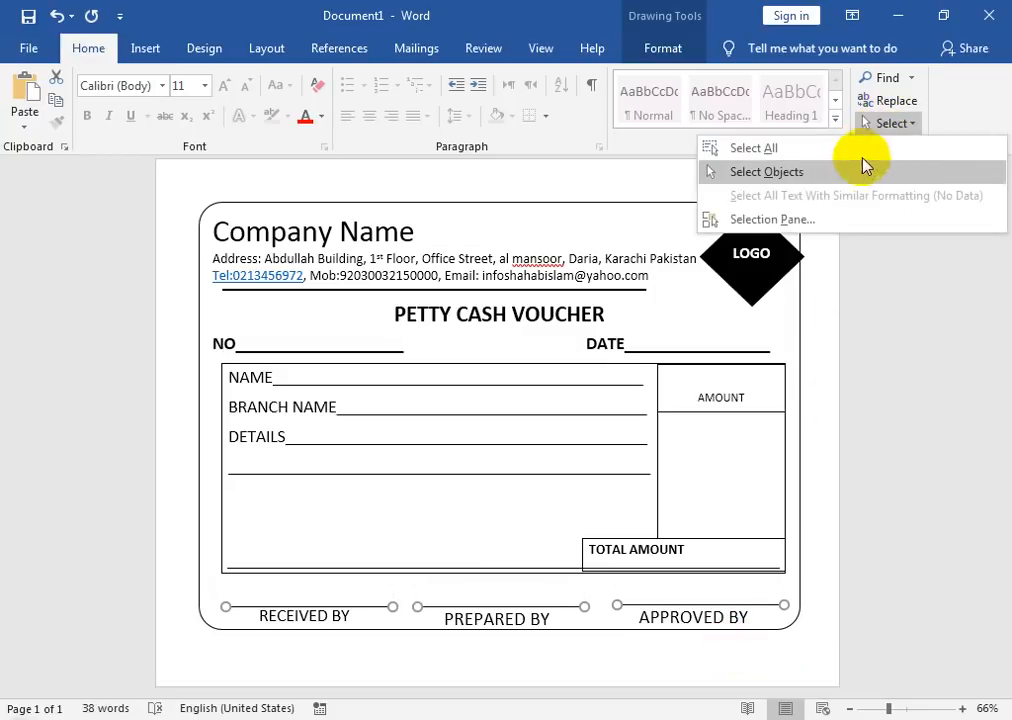
pyautogui.click(865, 166)
pyautogui.moveTo(179, 178); pyautogui.dragTo(817, 656)
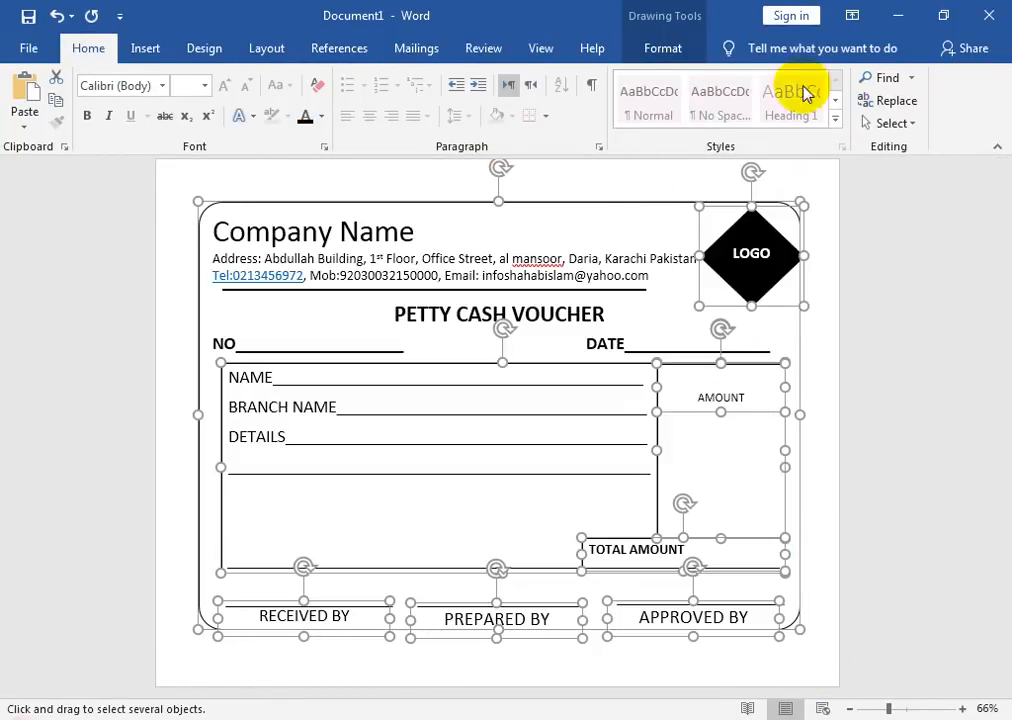
pyautogui.click(658, 50)
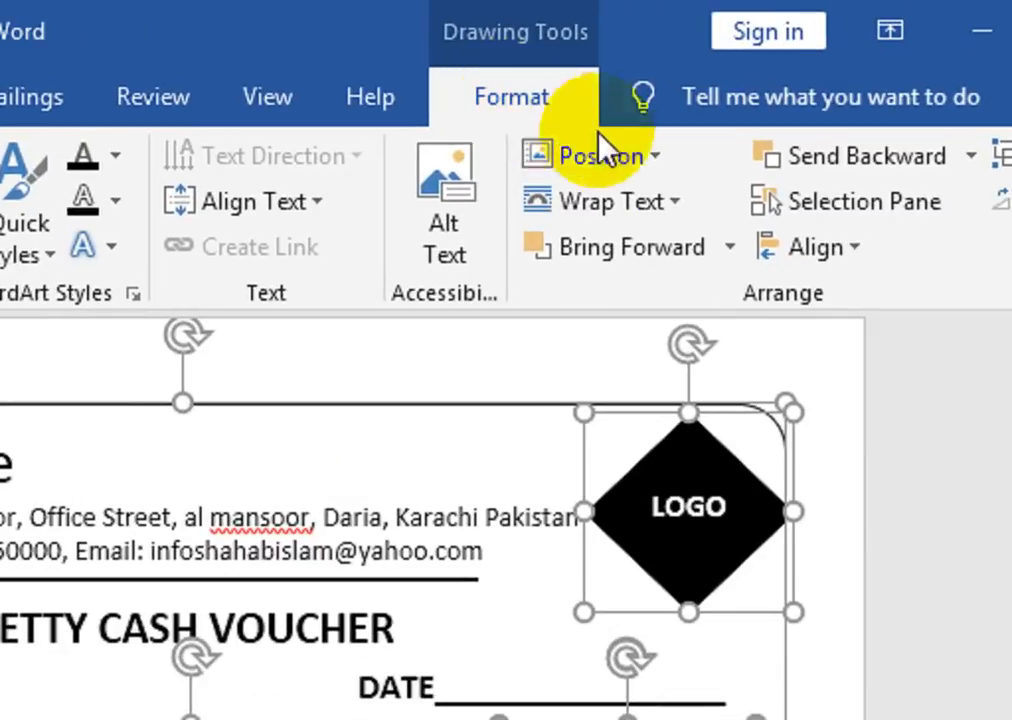
pyautogui.click(928, 205)
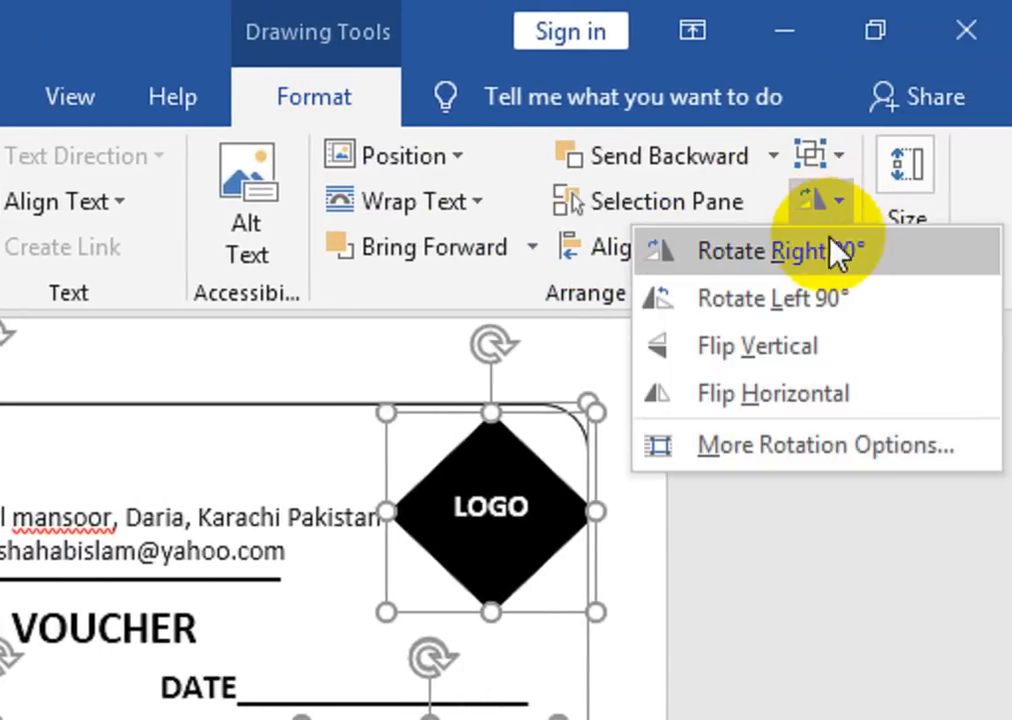
pyautogui.click(840, 158)
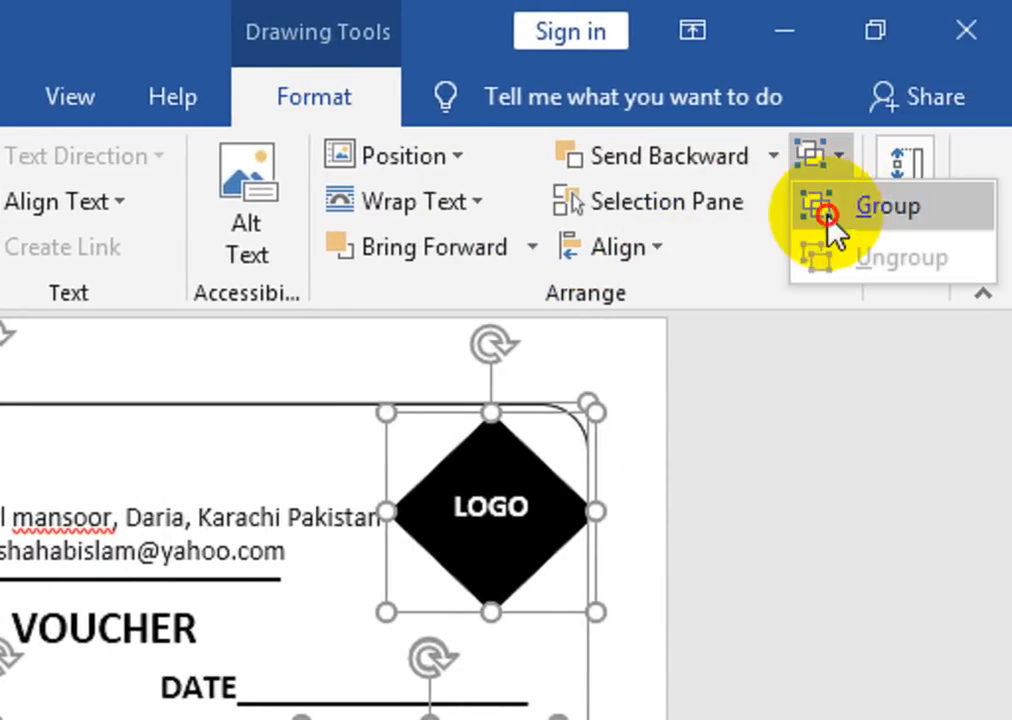
pyautogui.click(829, 205)
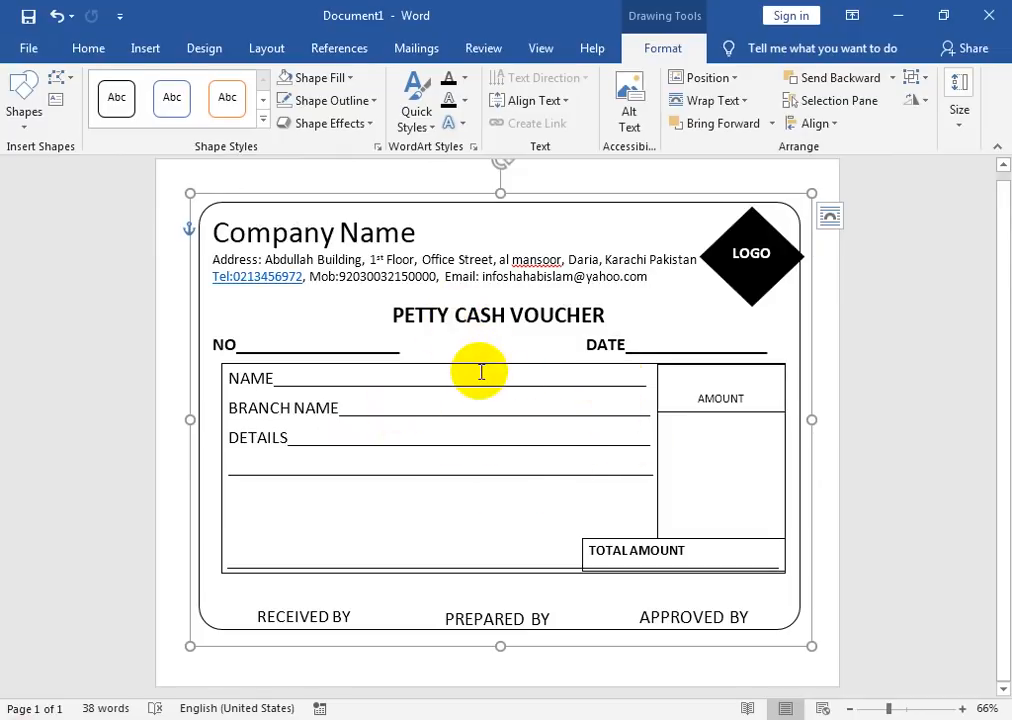
pyautogui.click(825, 179)
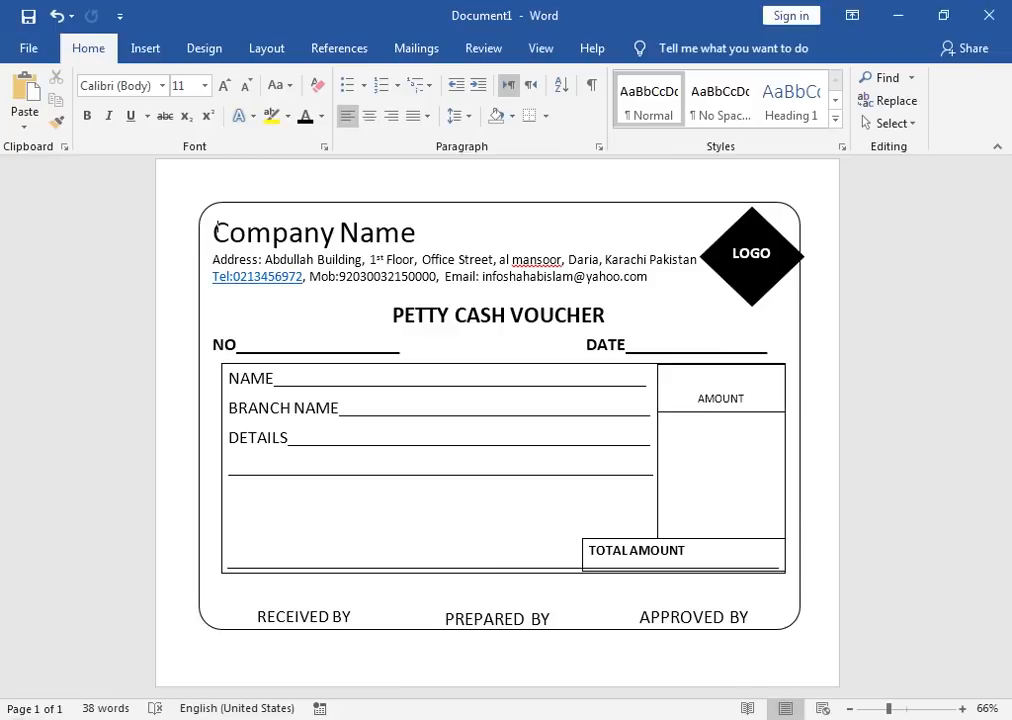
pyautogui.click(396, 588)
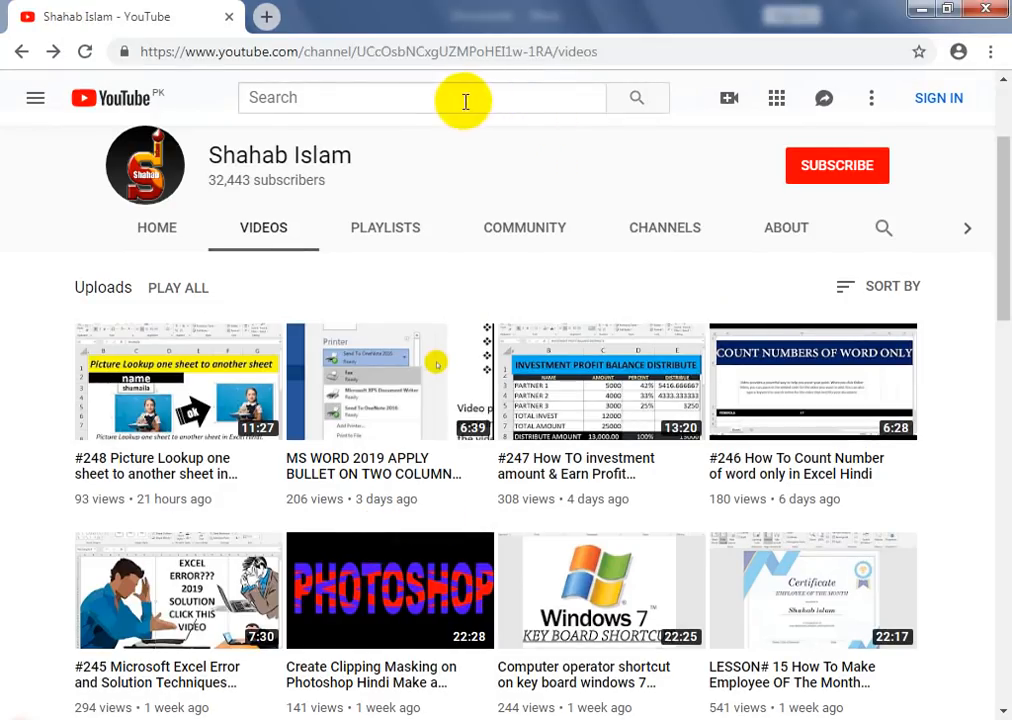